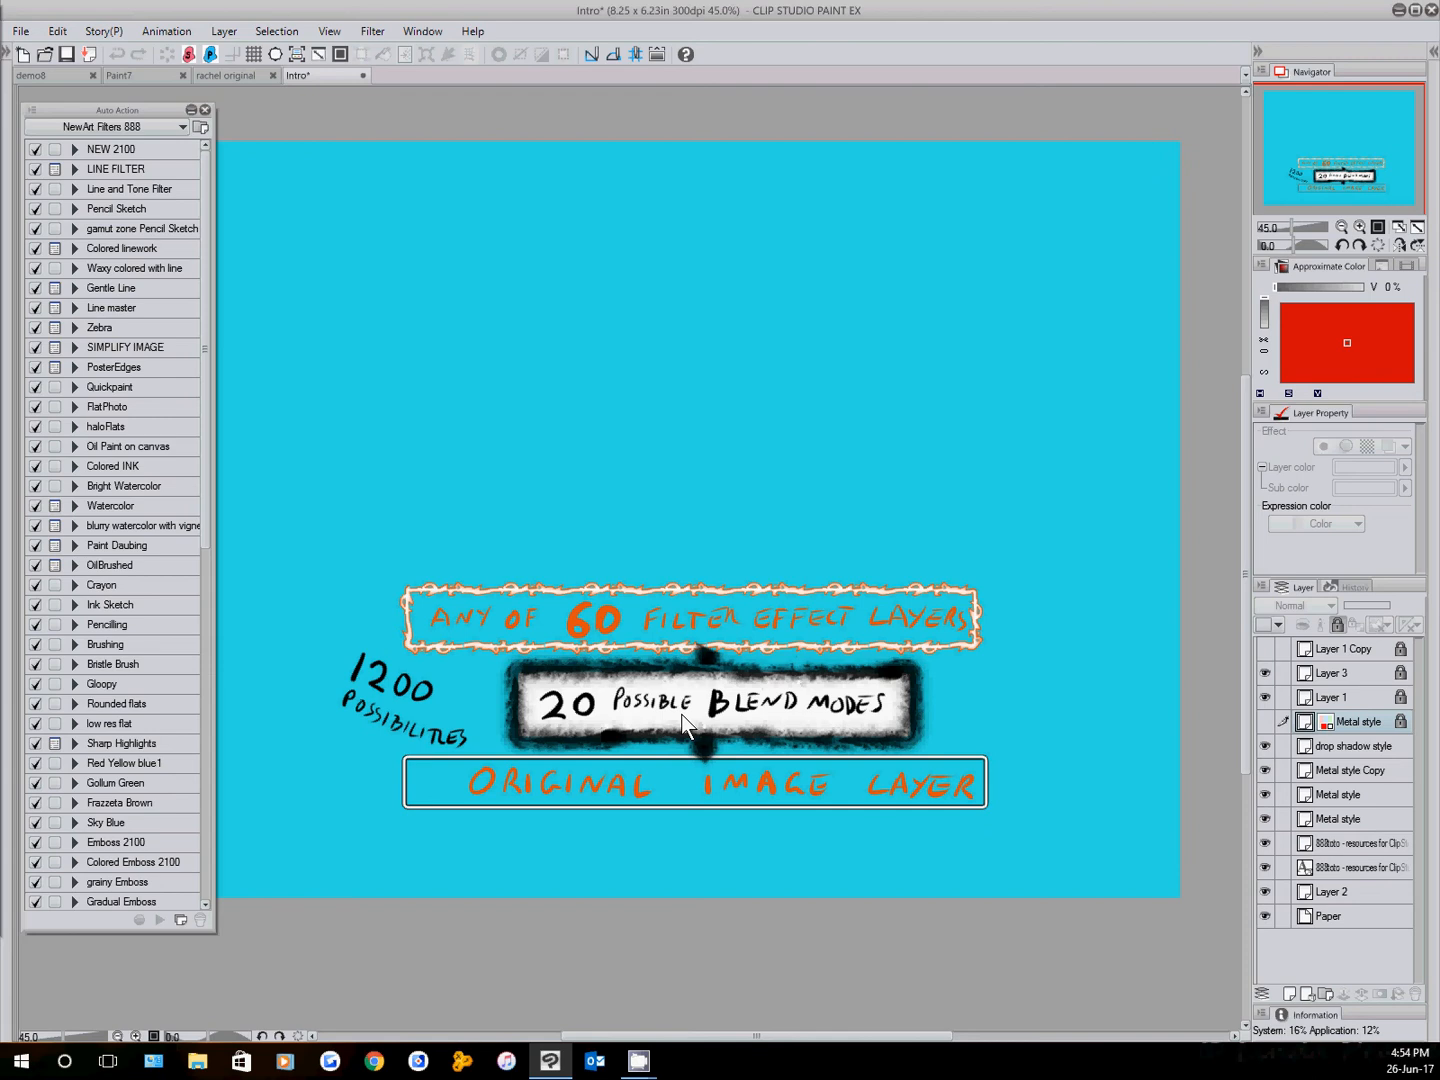
Show the Layer 1 Copy layer in the Intro document and switch to the Paint7 painting
click(1262, 648)
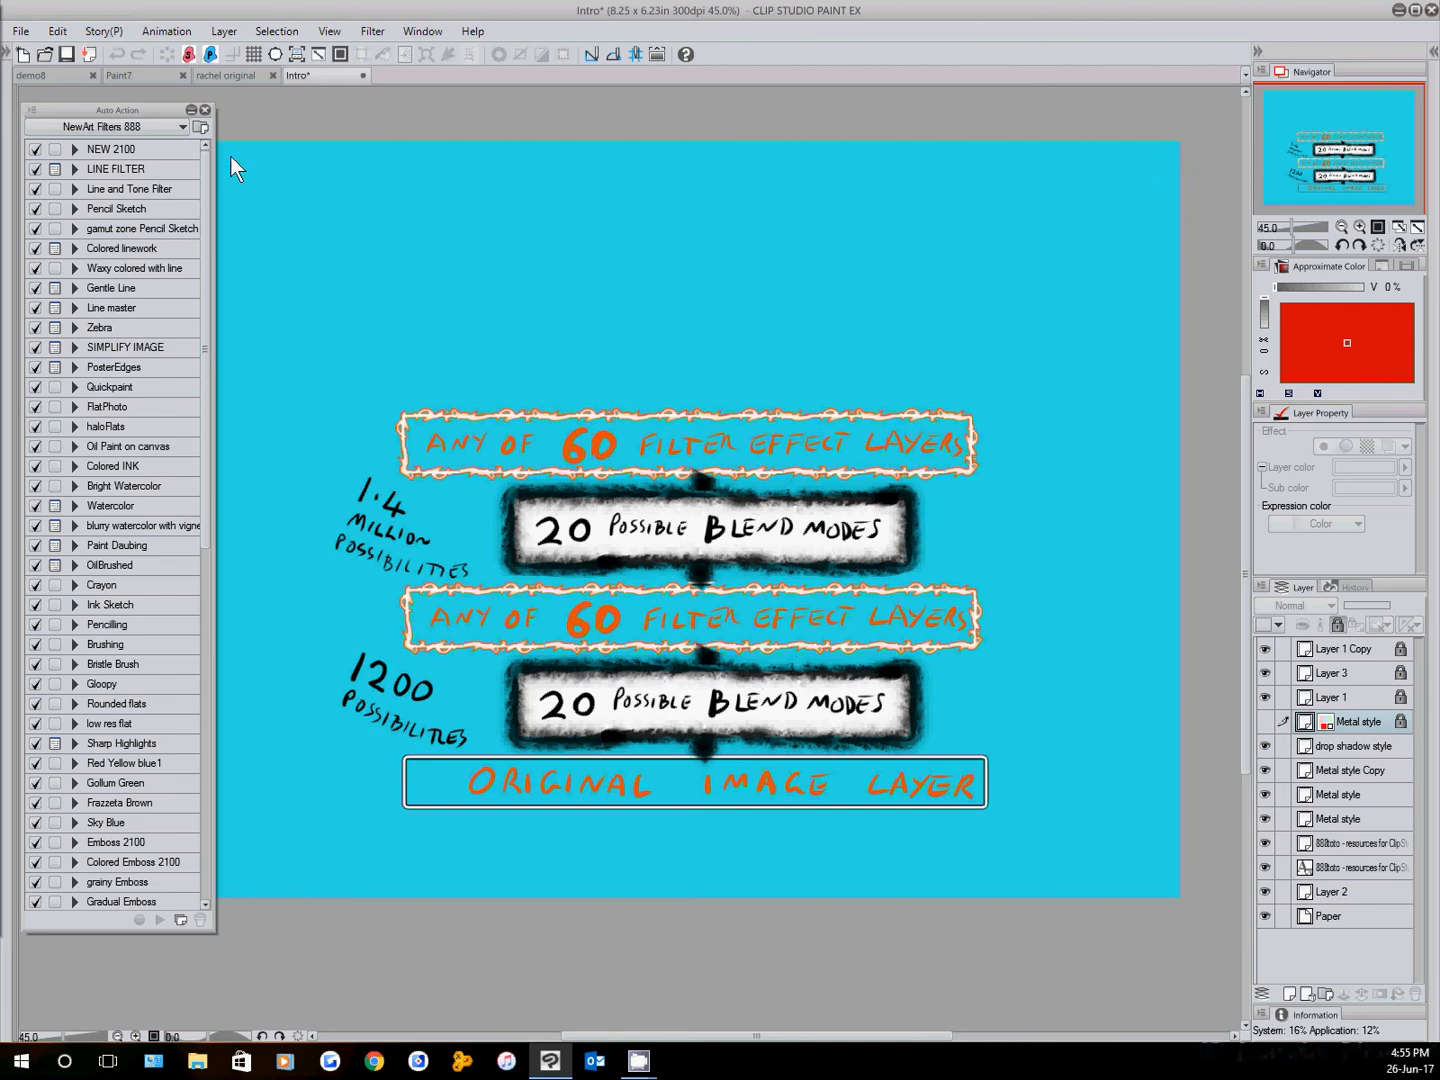
click(140, 78)
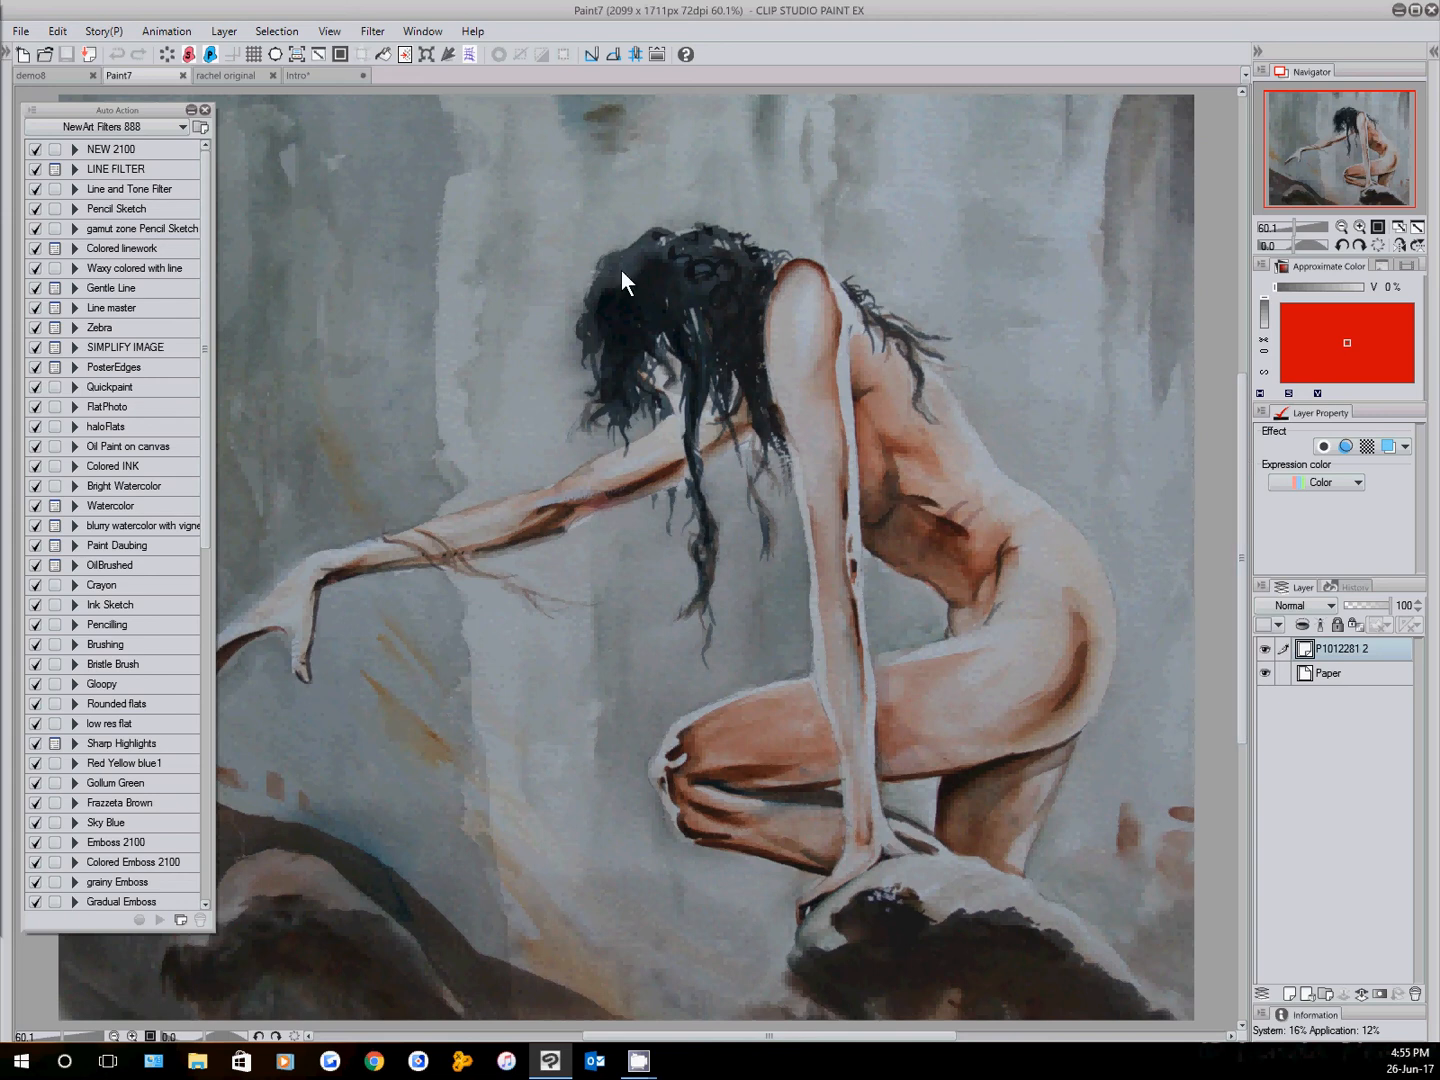
Move the Bright Watercolor auto action between Sky Blue and Emboss 2100, and display the auto actions as buttons
click(129, 211)
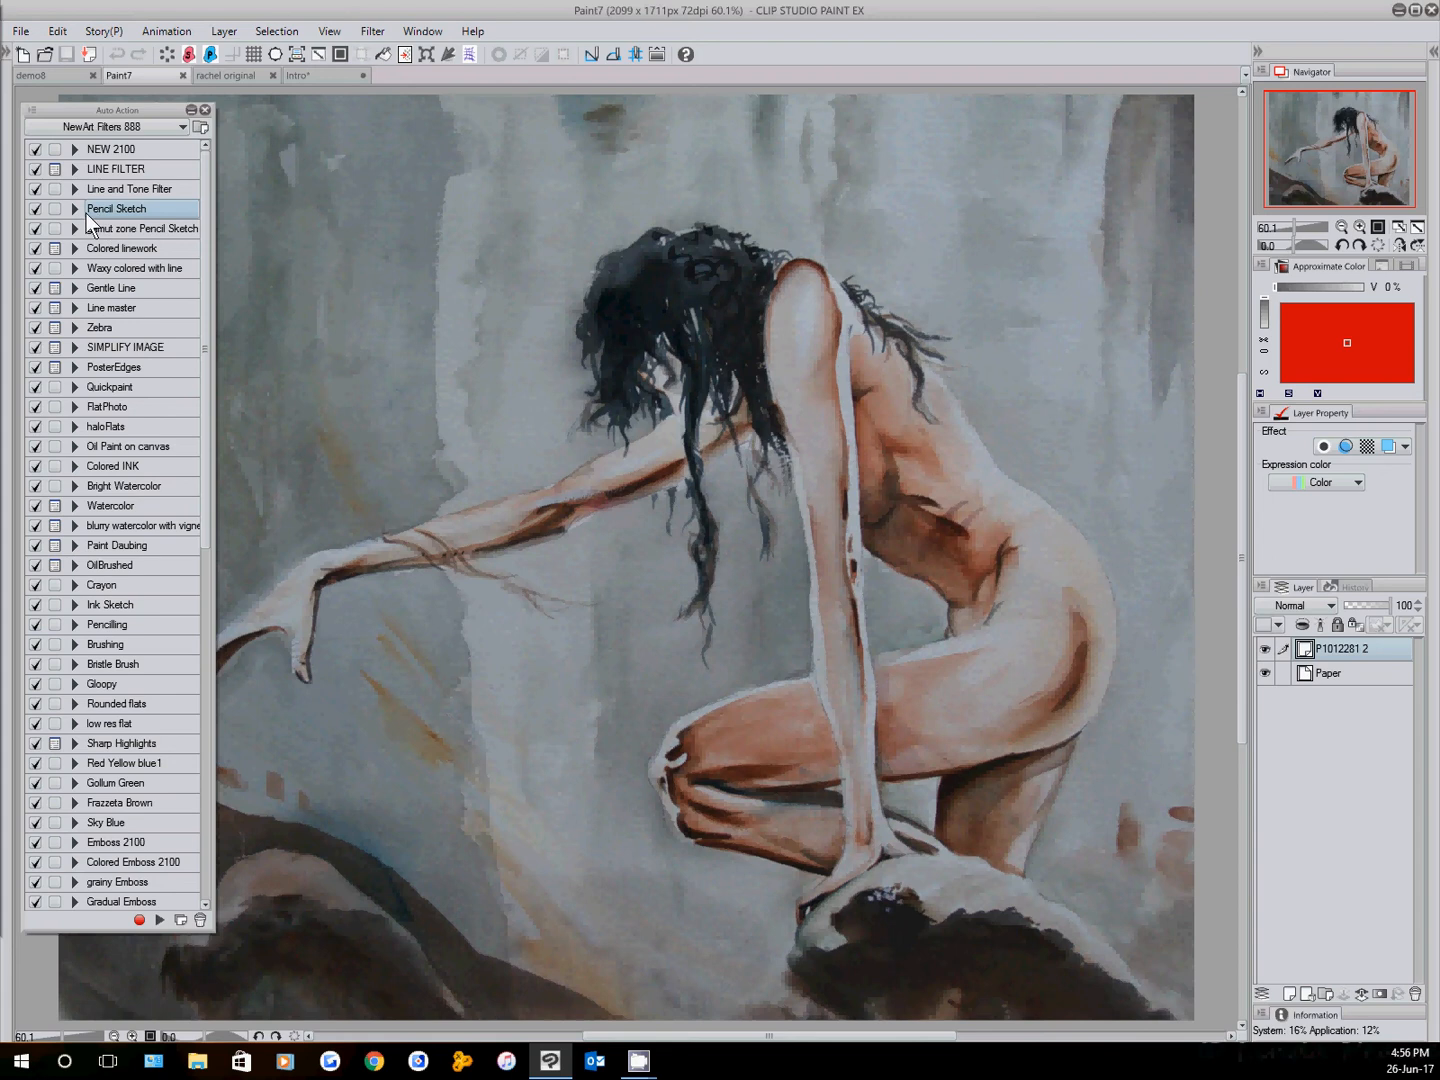
drag(120, 486, 110, 818)
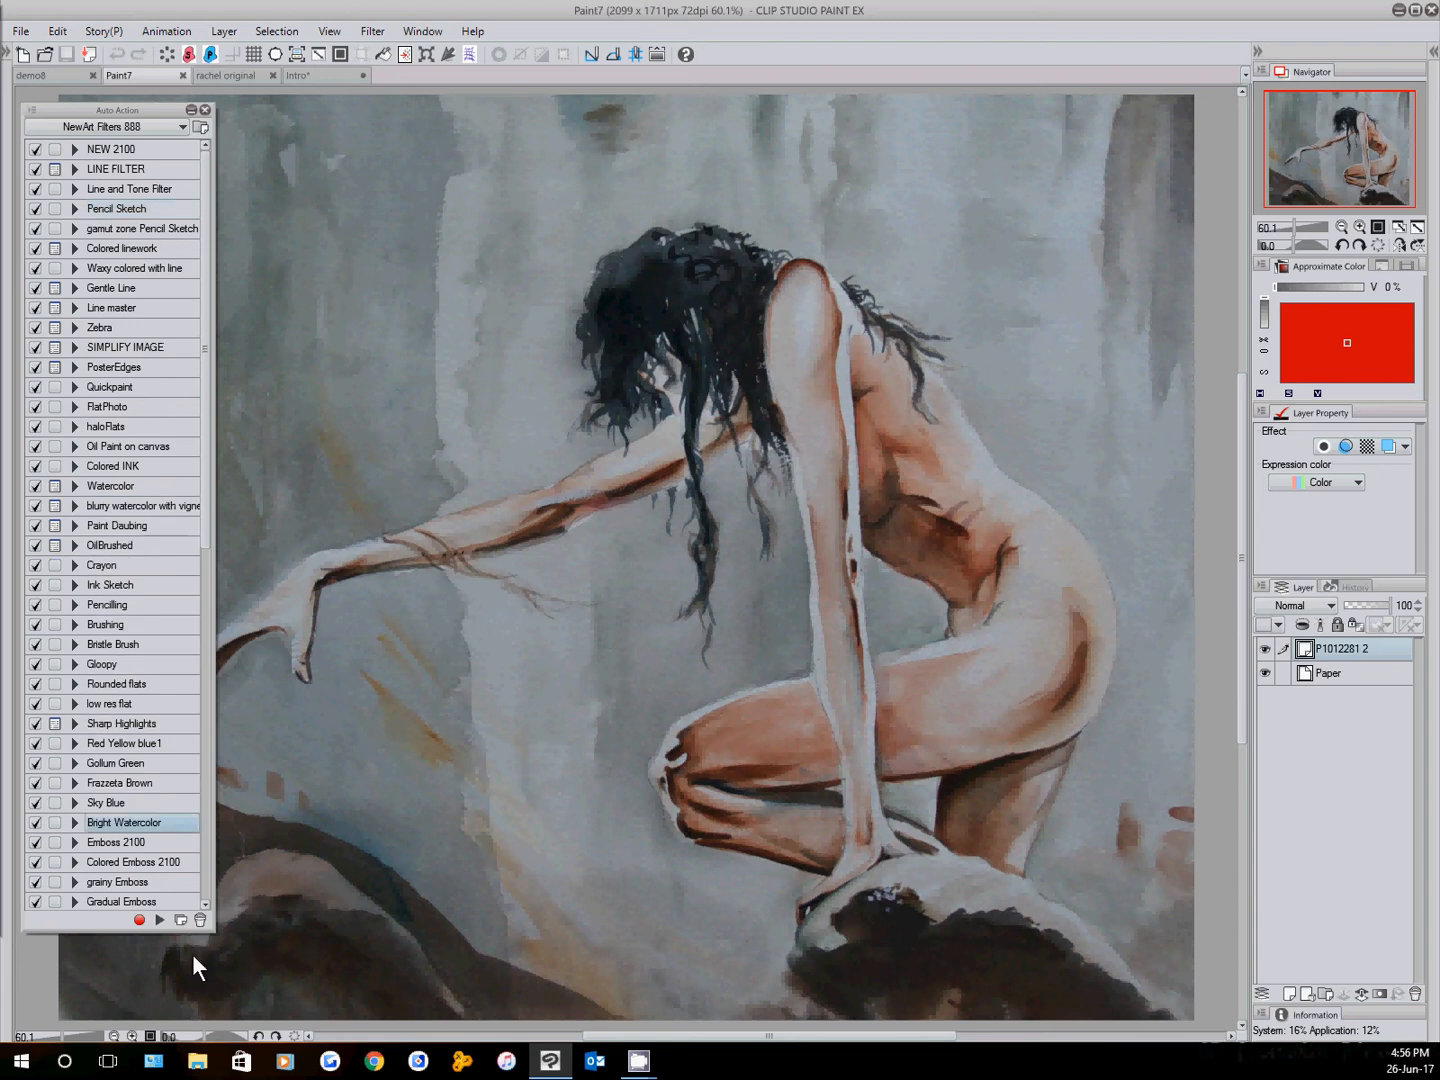
click(32, 118)
click(88, 134)
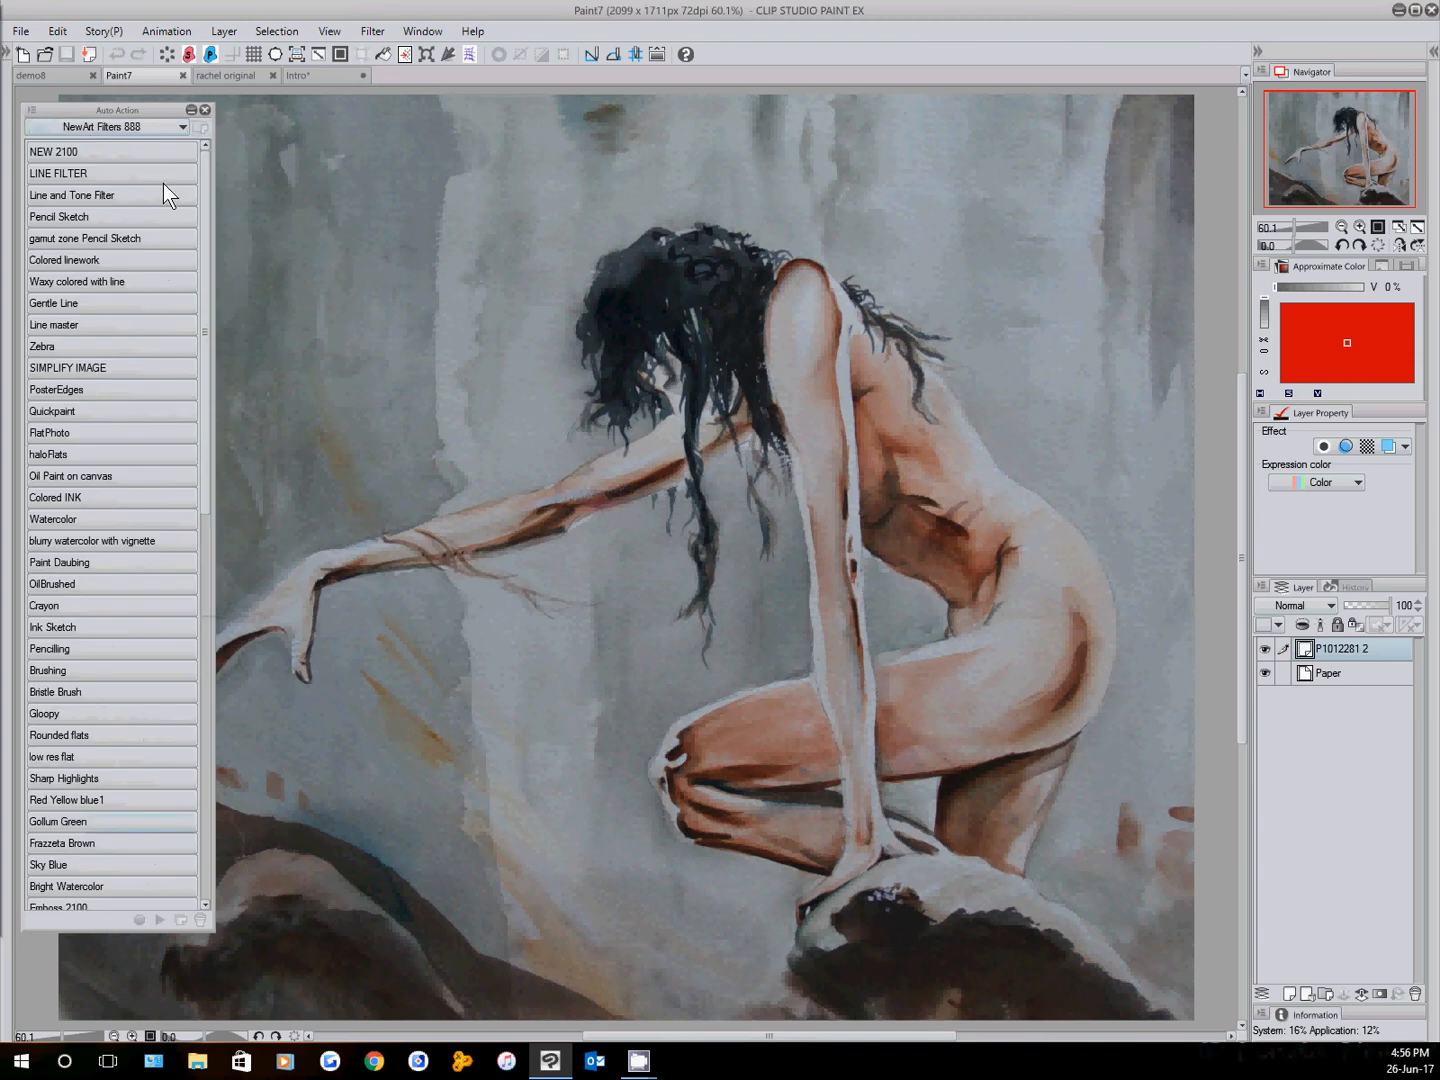
Apply the Pencil Sketch auto action to the painting and compare it with the Pencil Outline layer hidden and shown
click(58, 219)
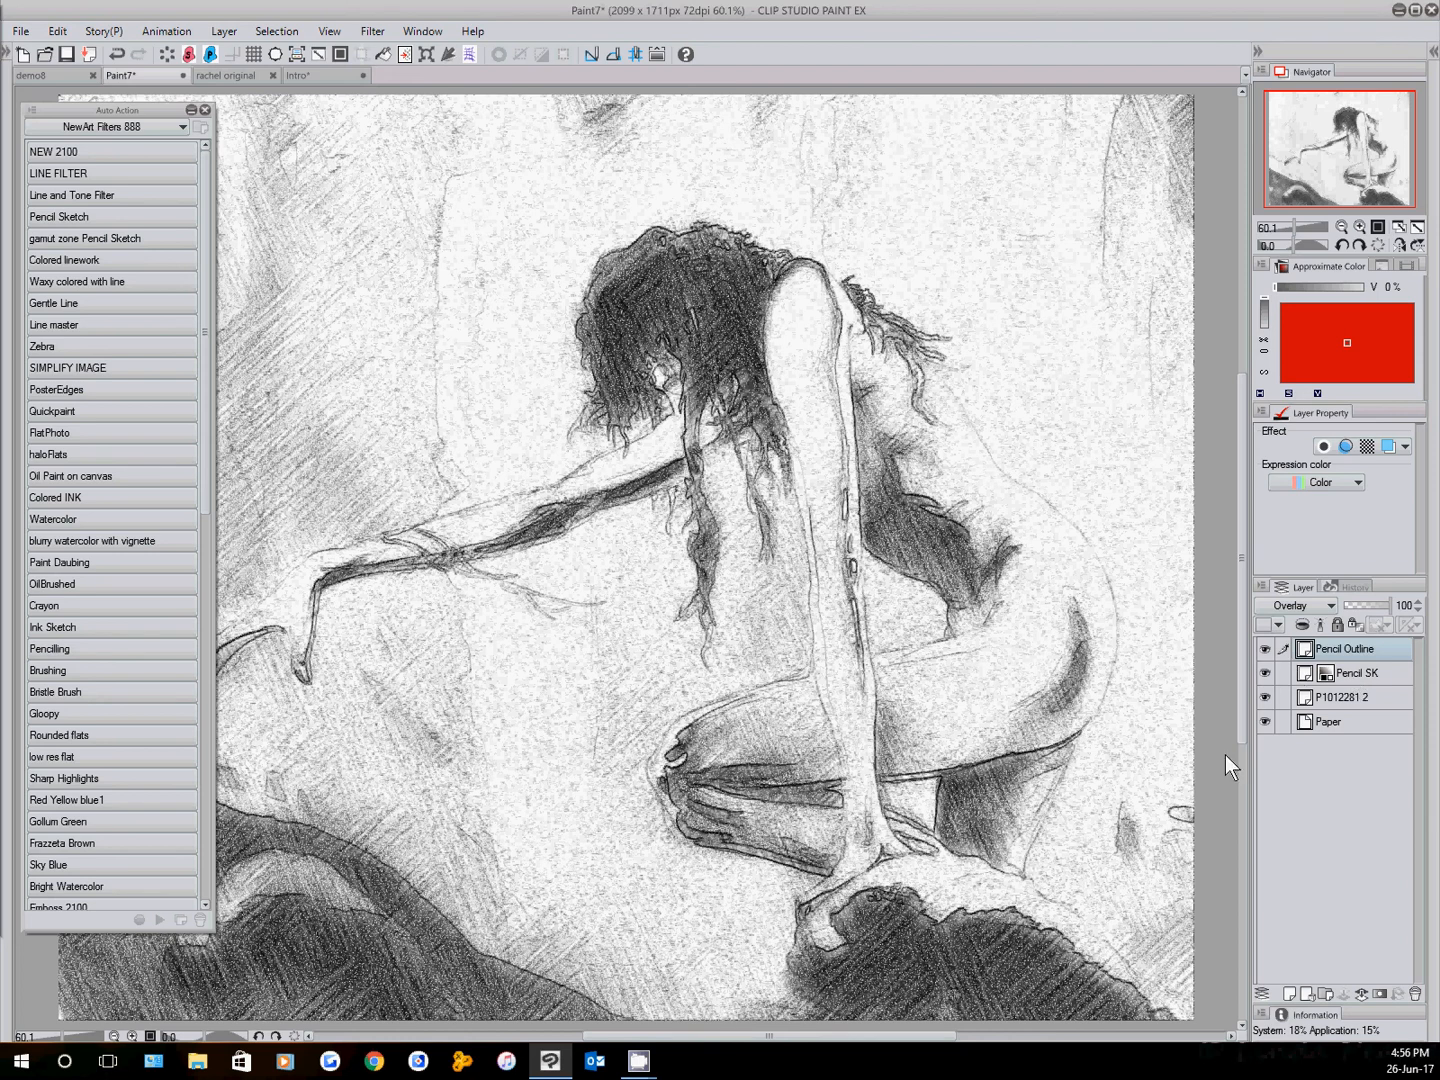
click(1264, 651)
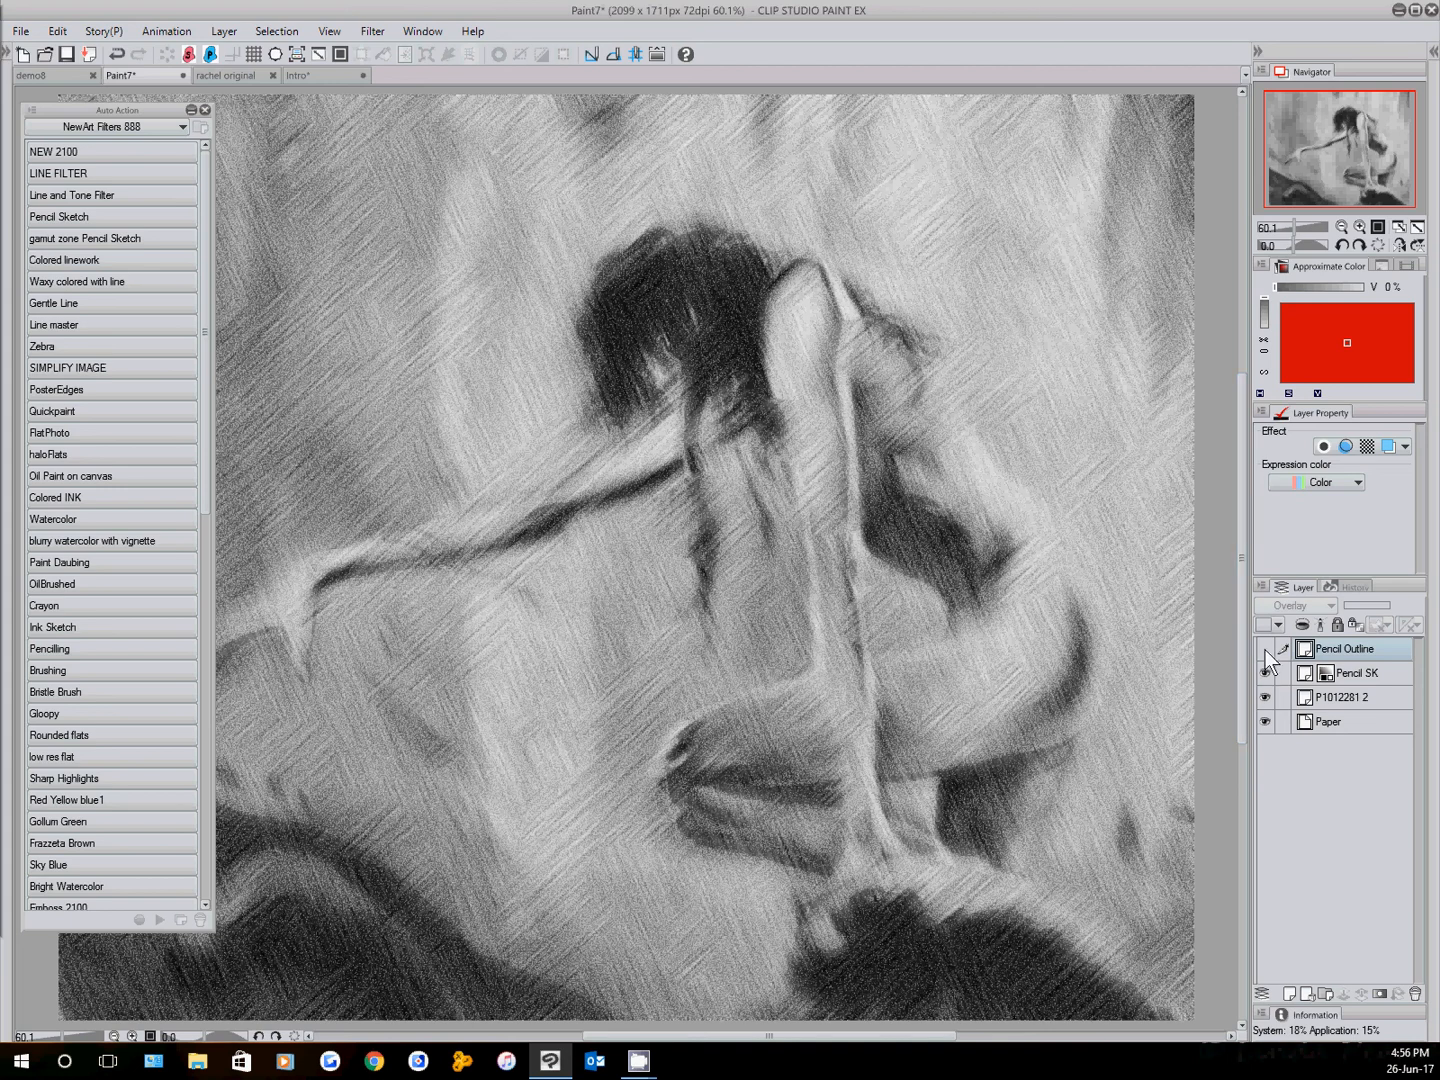
click(1264, 650)
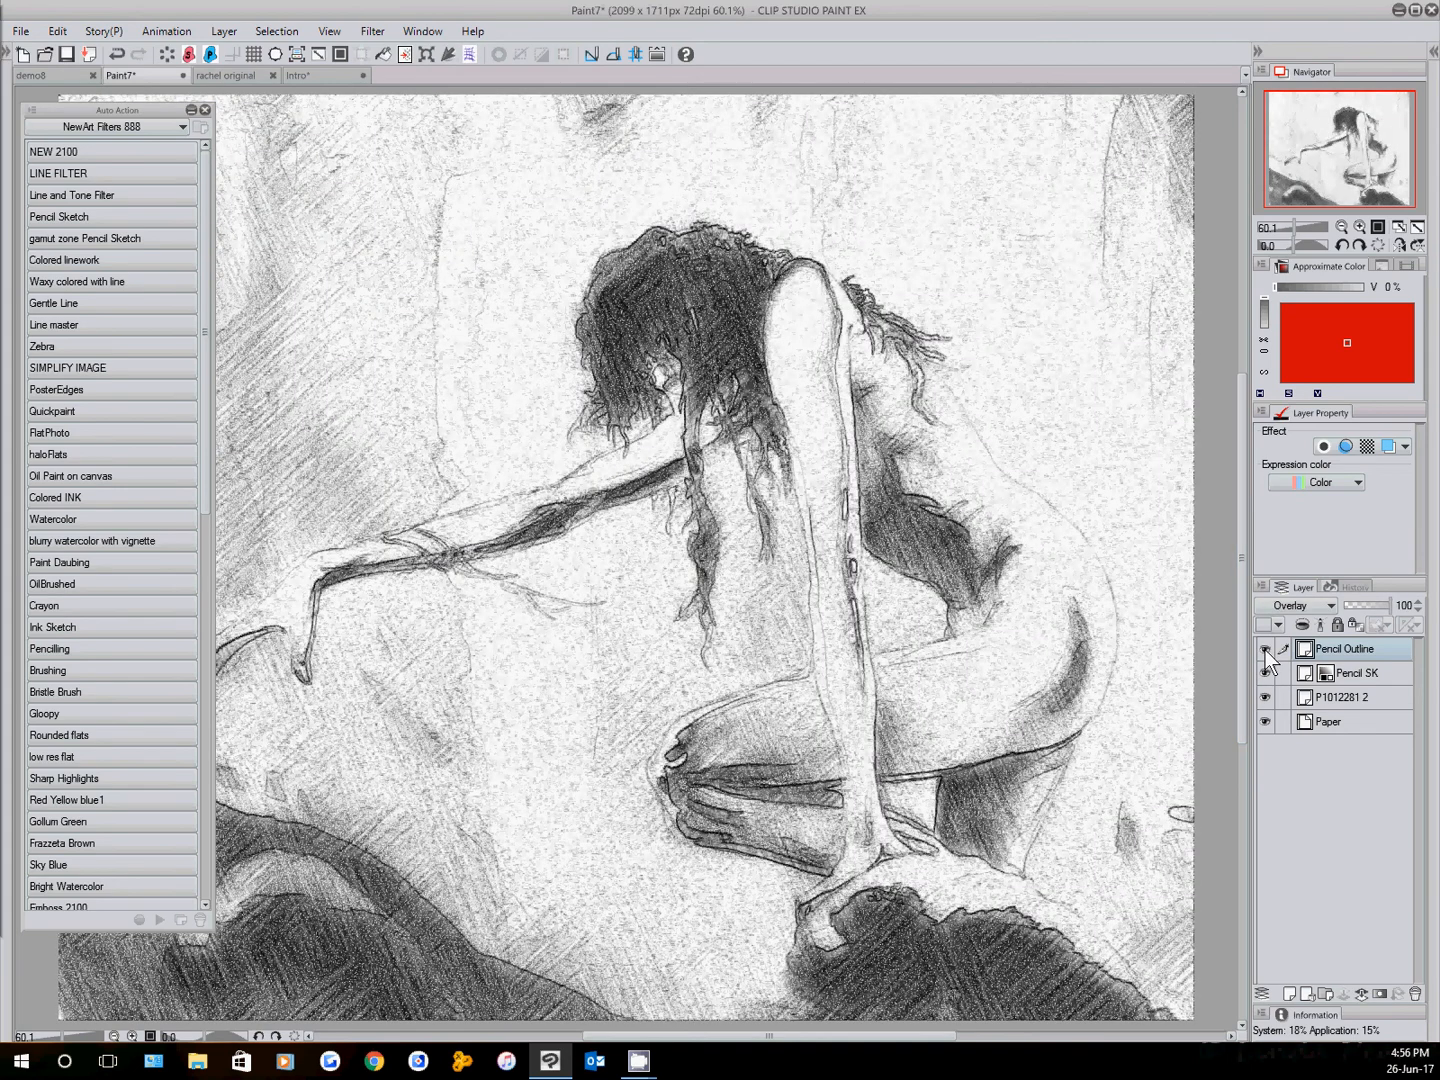
click(1264, 651)
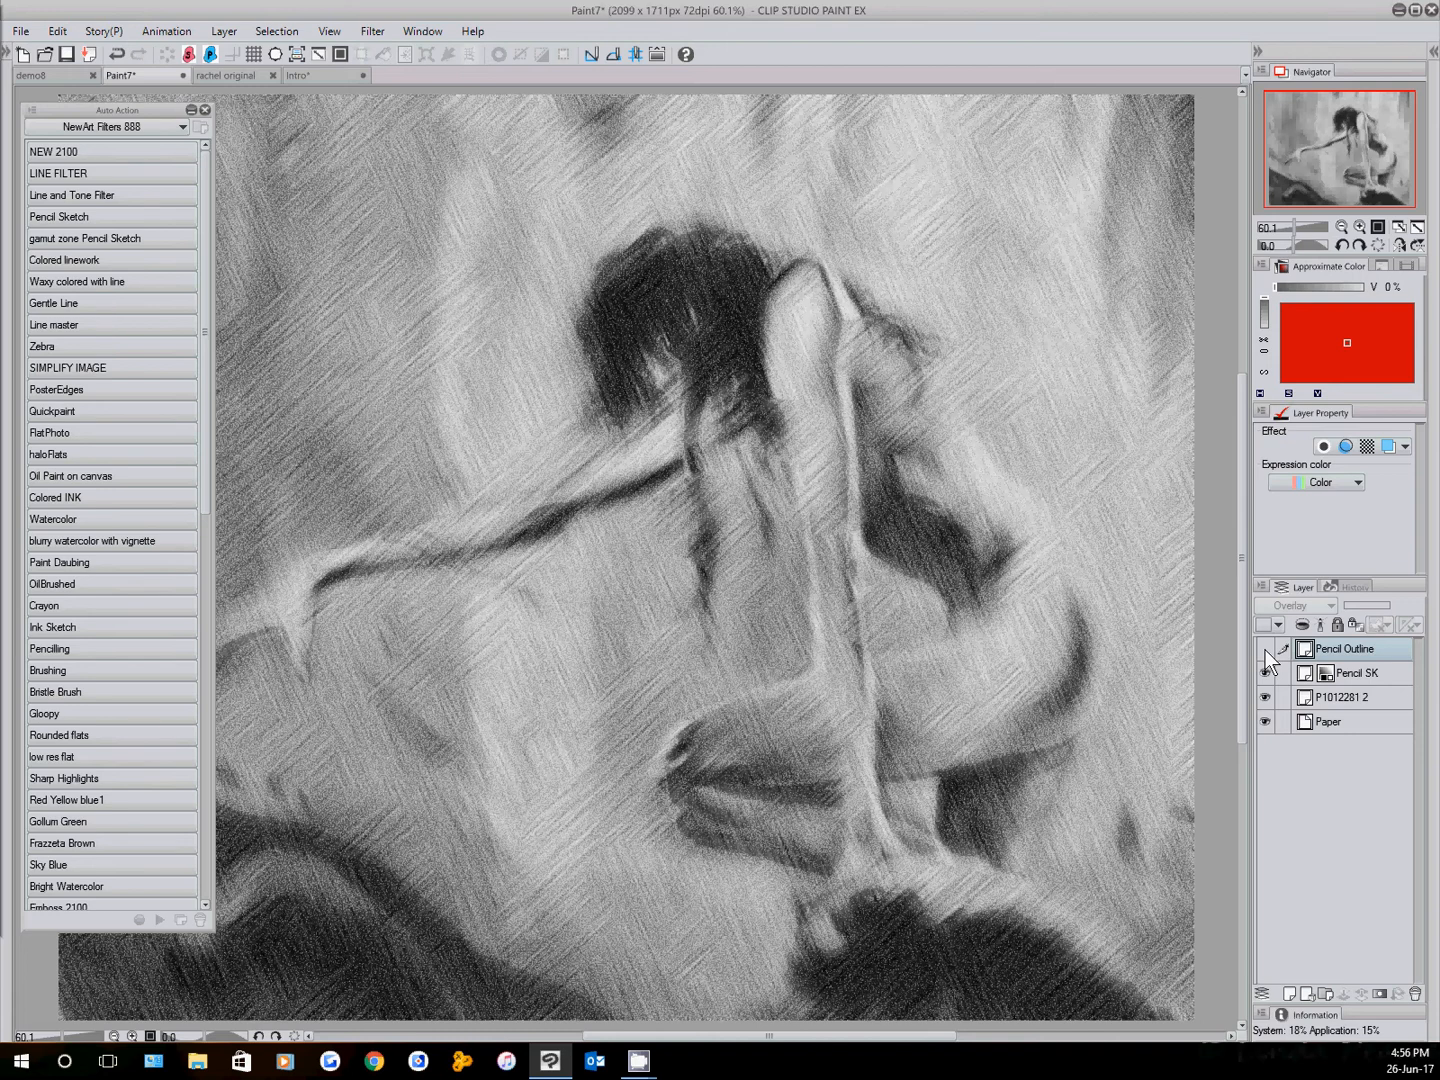
click(1264, 649)
Hide the Pencil SK layer and set the Pencil Outline layer's blending mode to Normal
click(1264, 672)
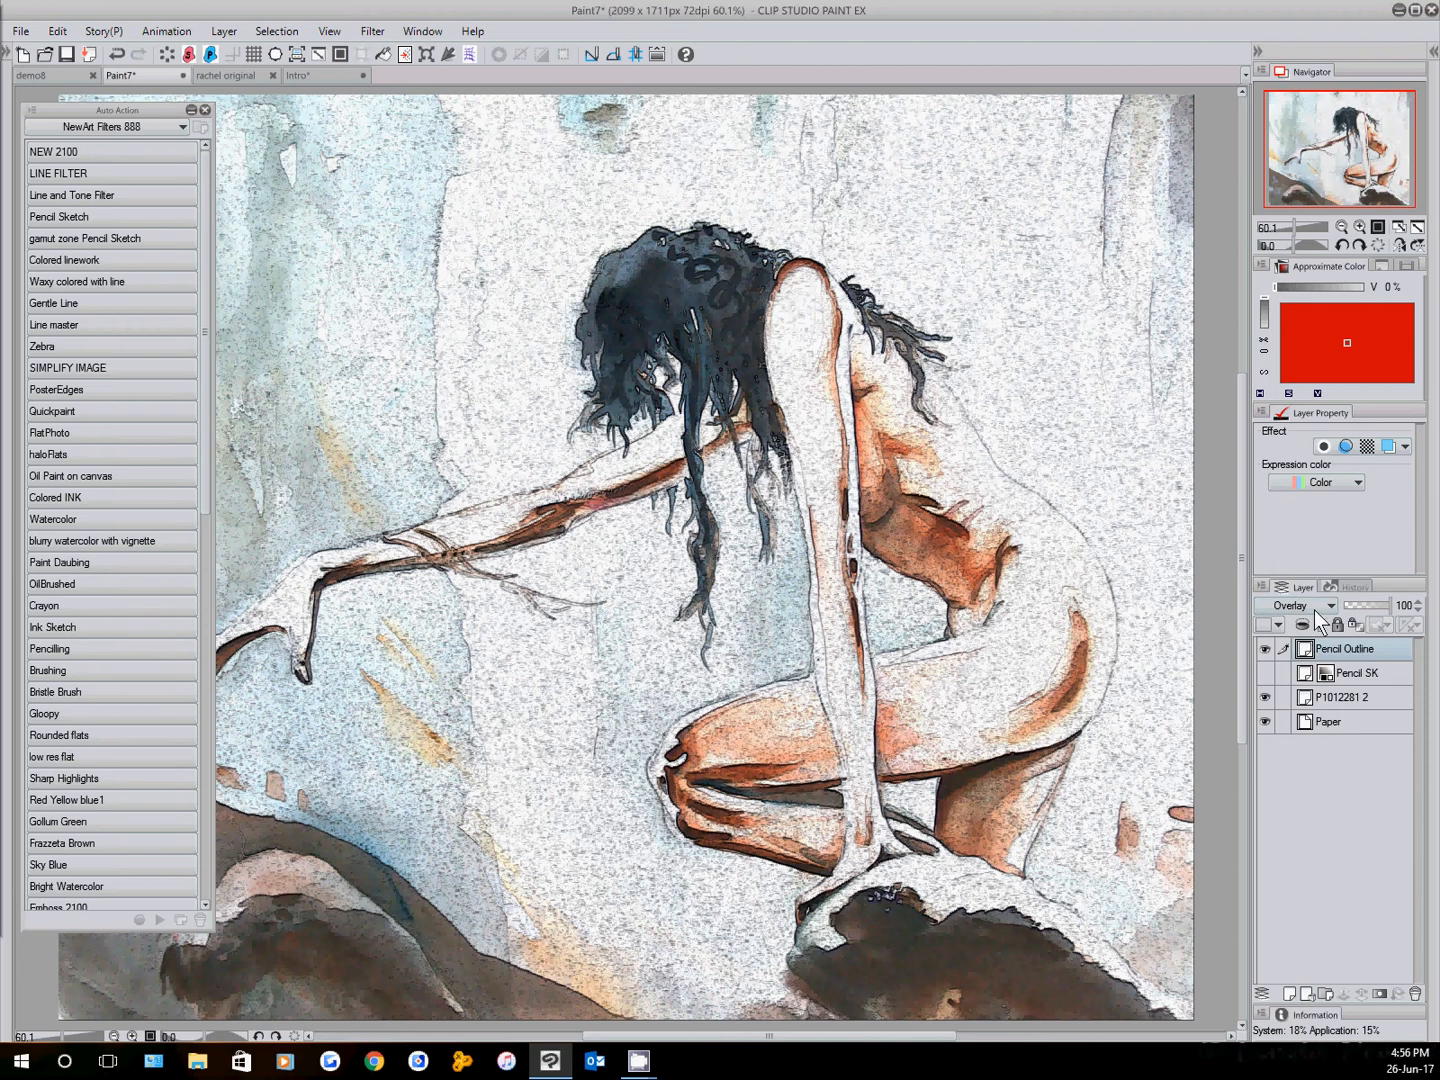
click(1332, 604)
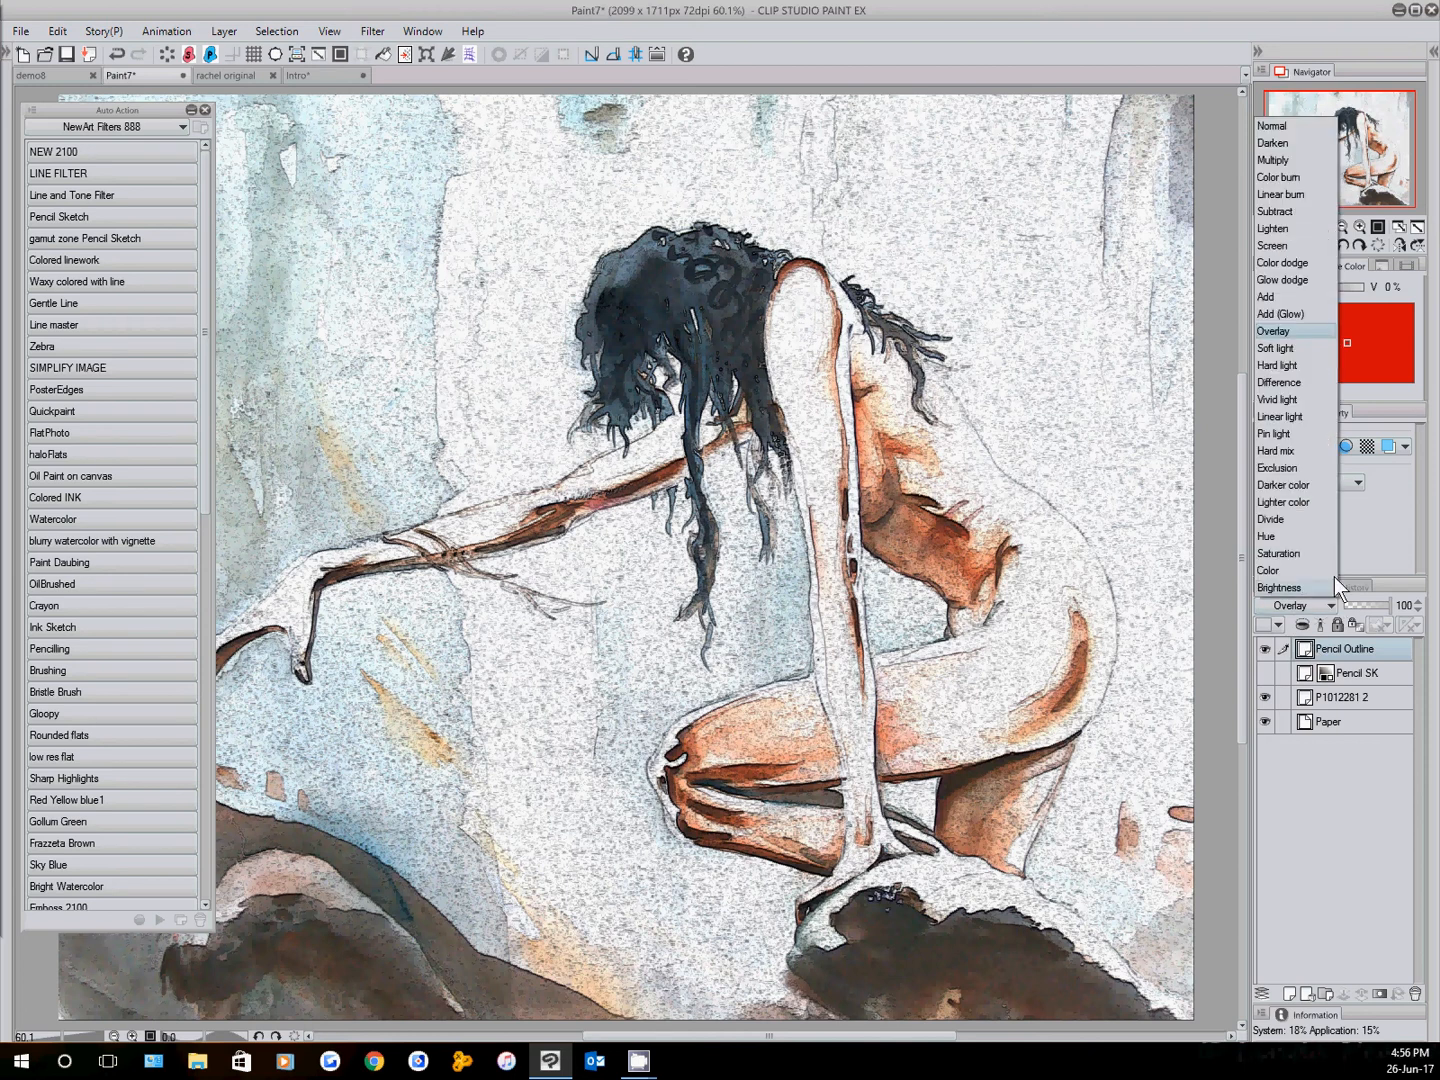
click(1293, 126)
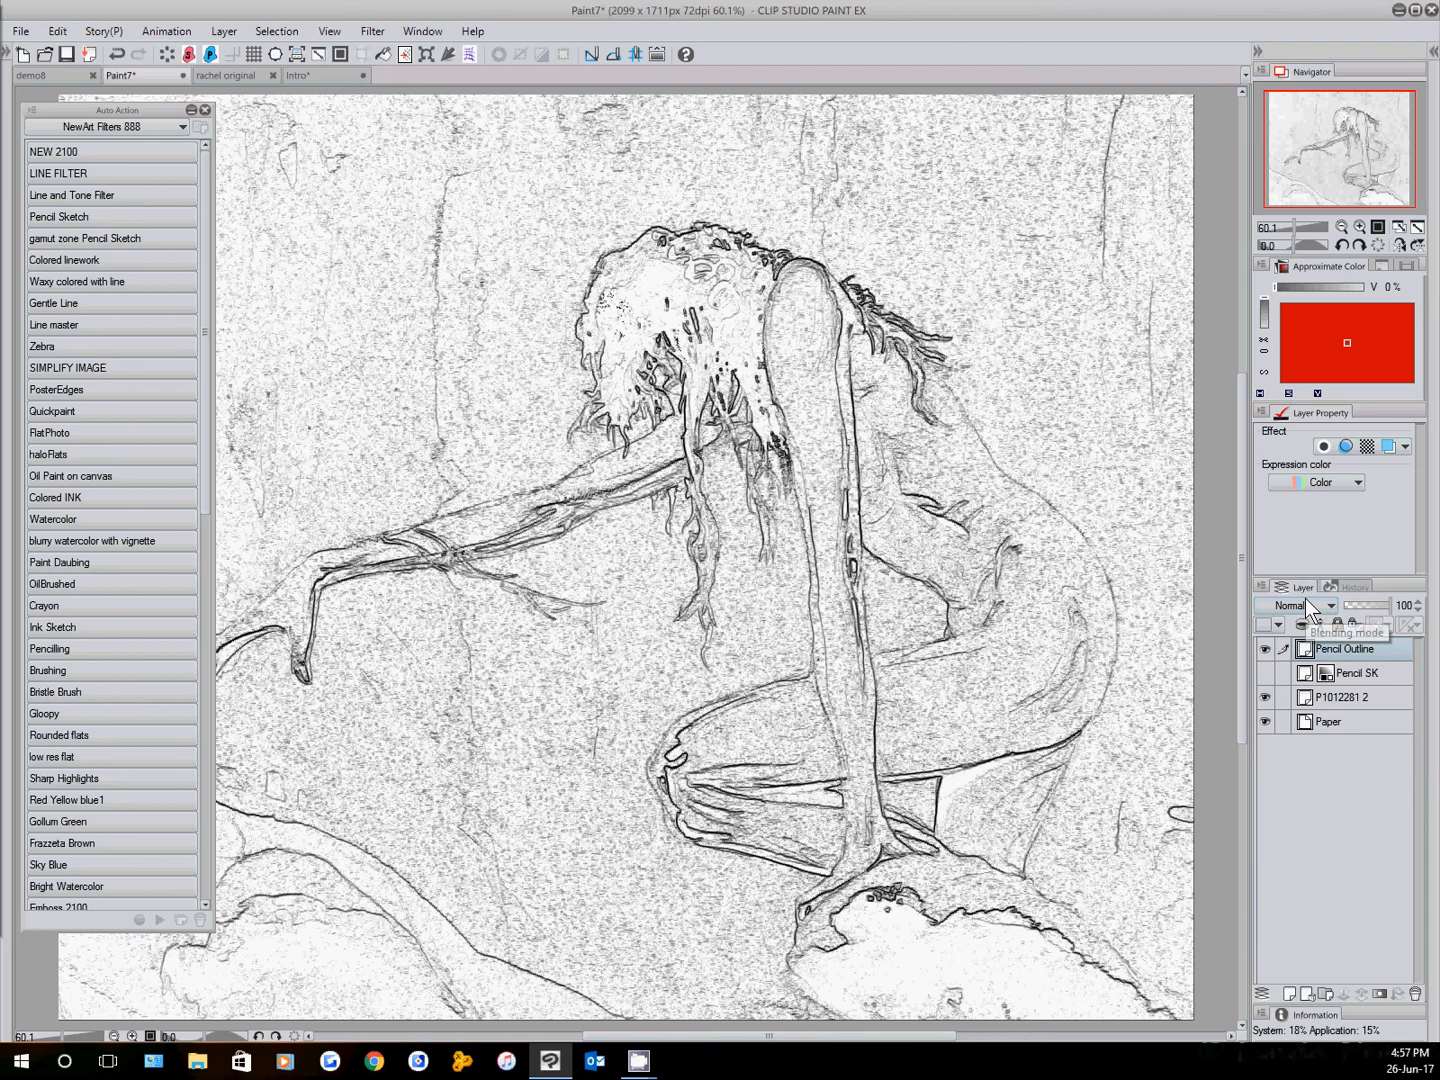
Cycle the Pencil Outline layer through the blending modes up to Brightness and back, stopping at Pin light
scroll(1302, 602, down, 3)
scroll(1301, 602, down, 5)
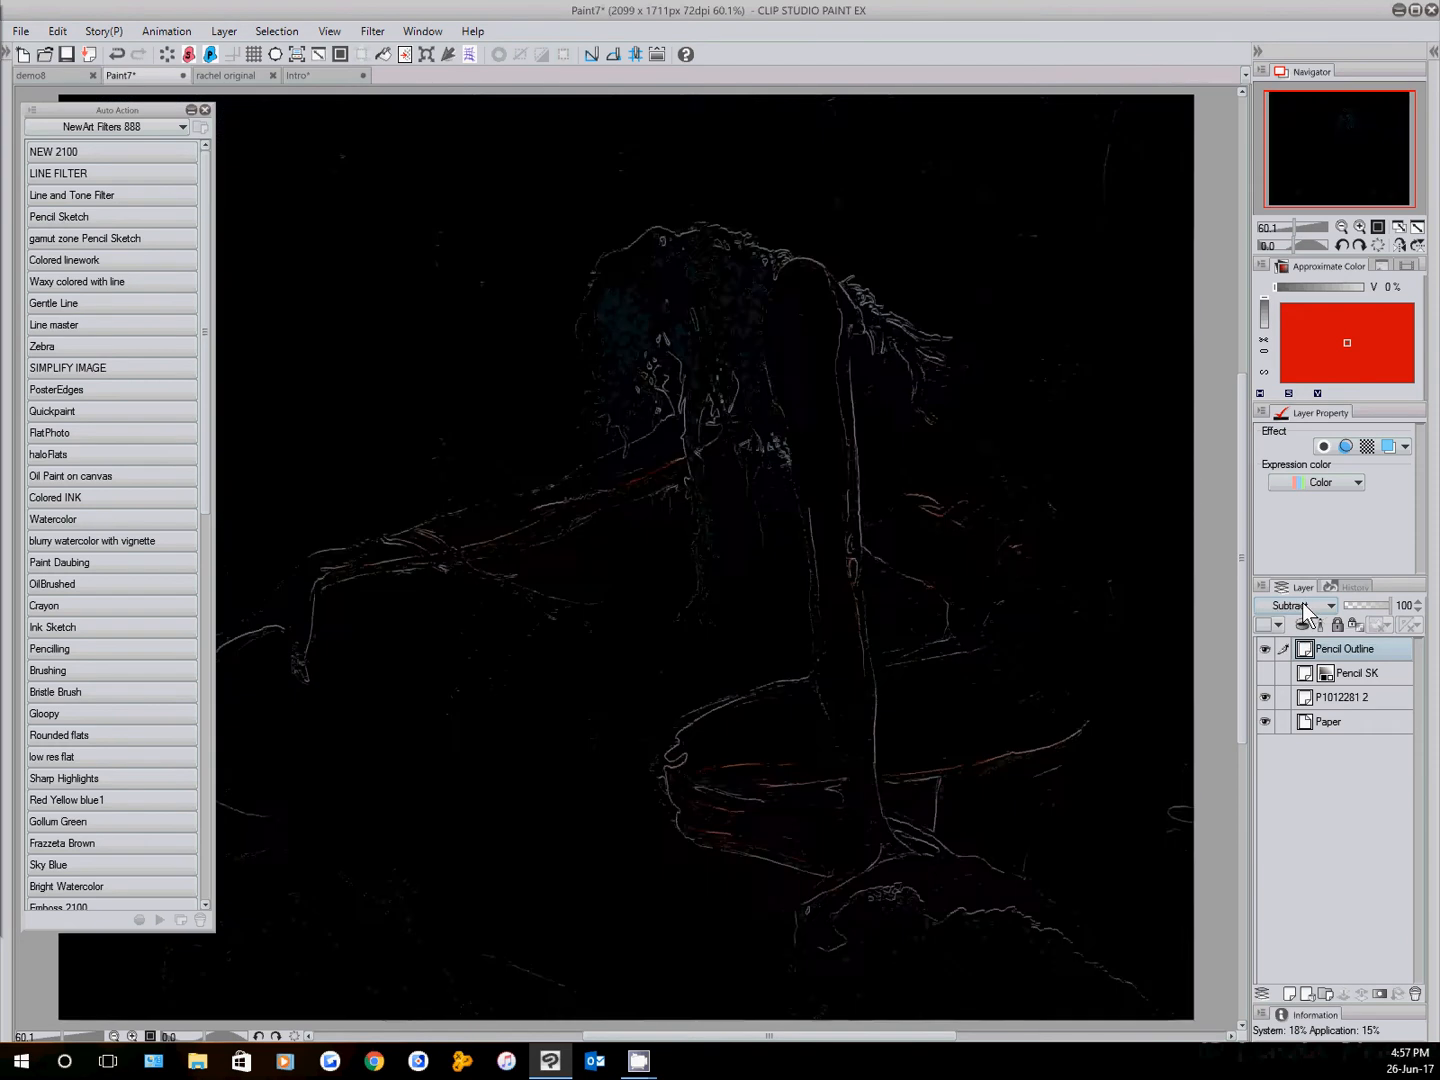
scroll(1301, 601, down, 2)
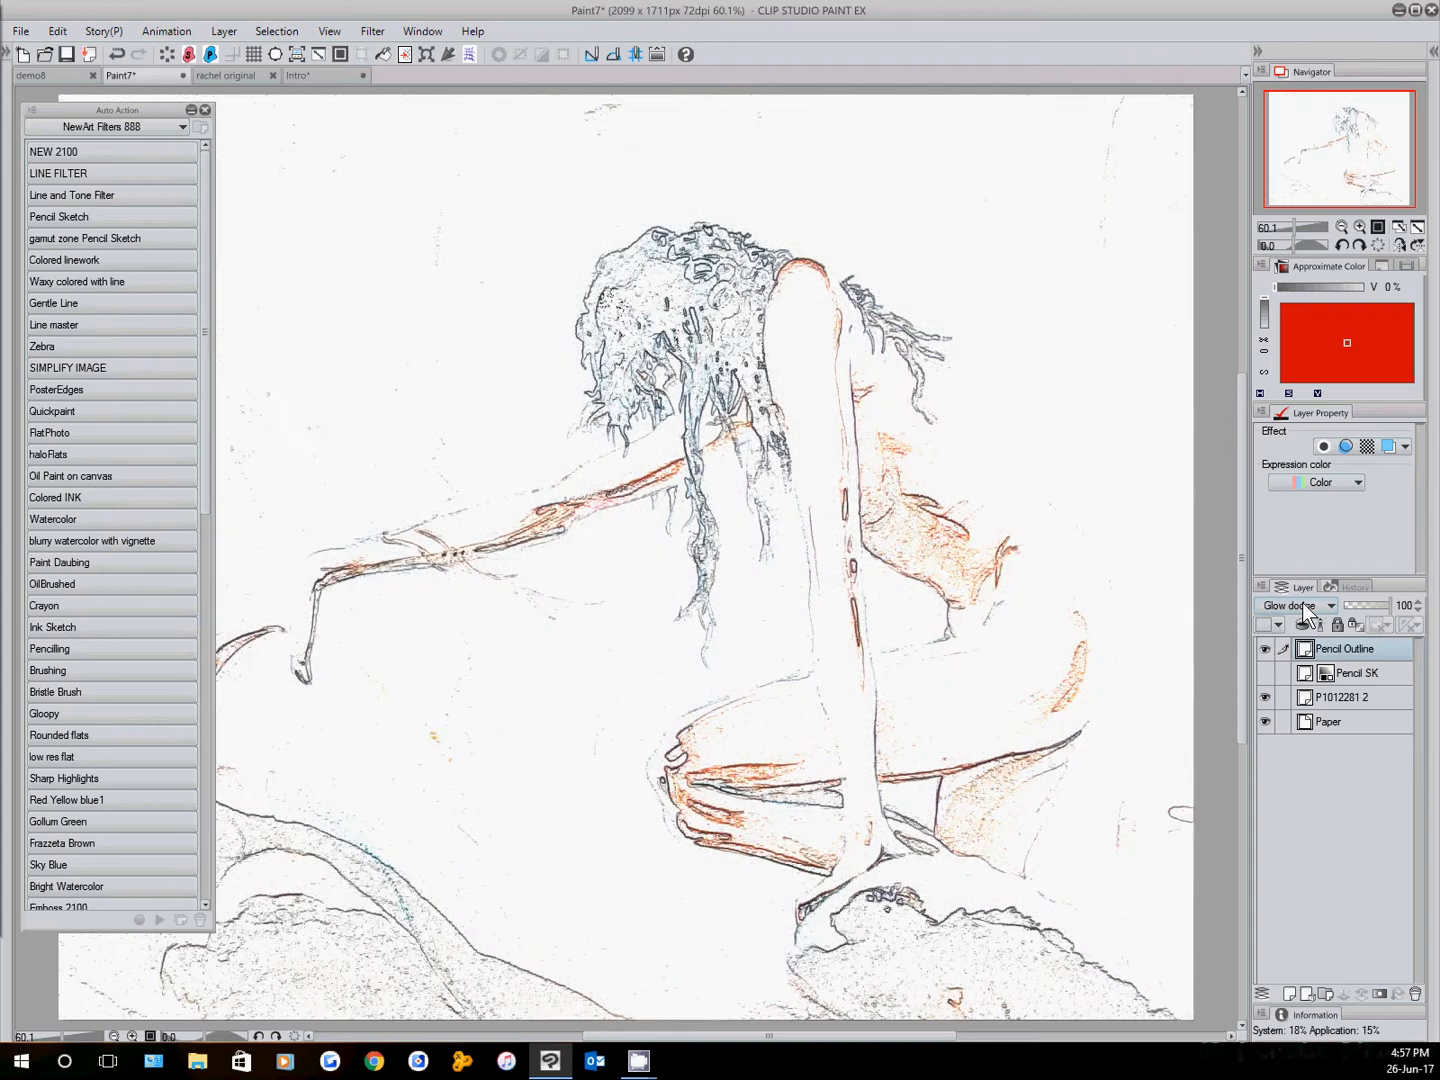
scroll(1302, 602, down, 9)
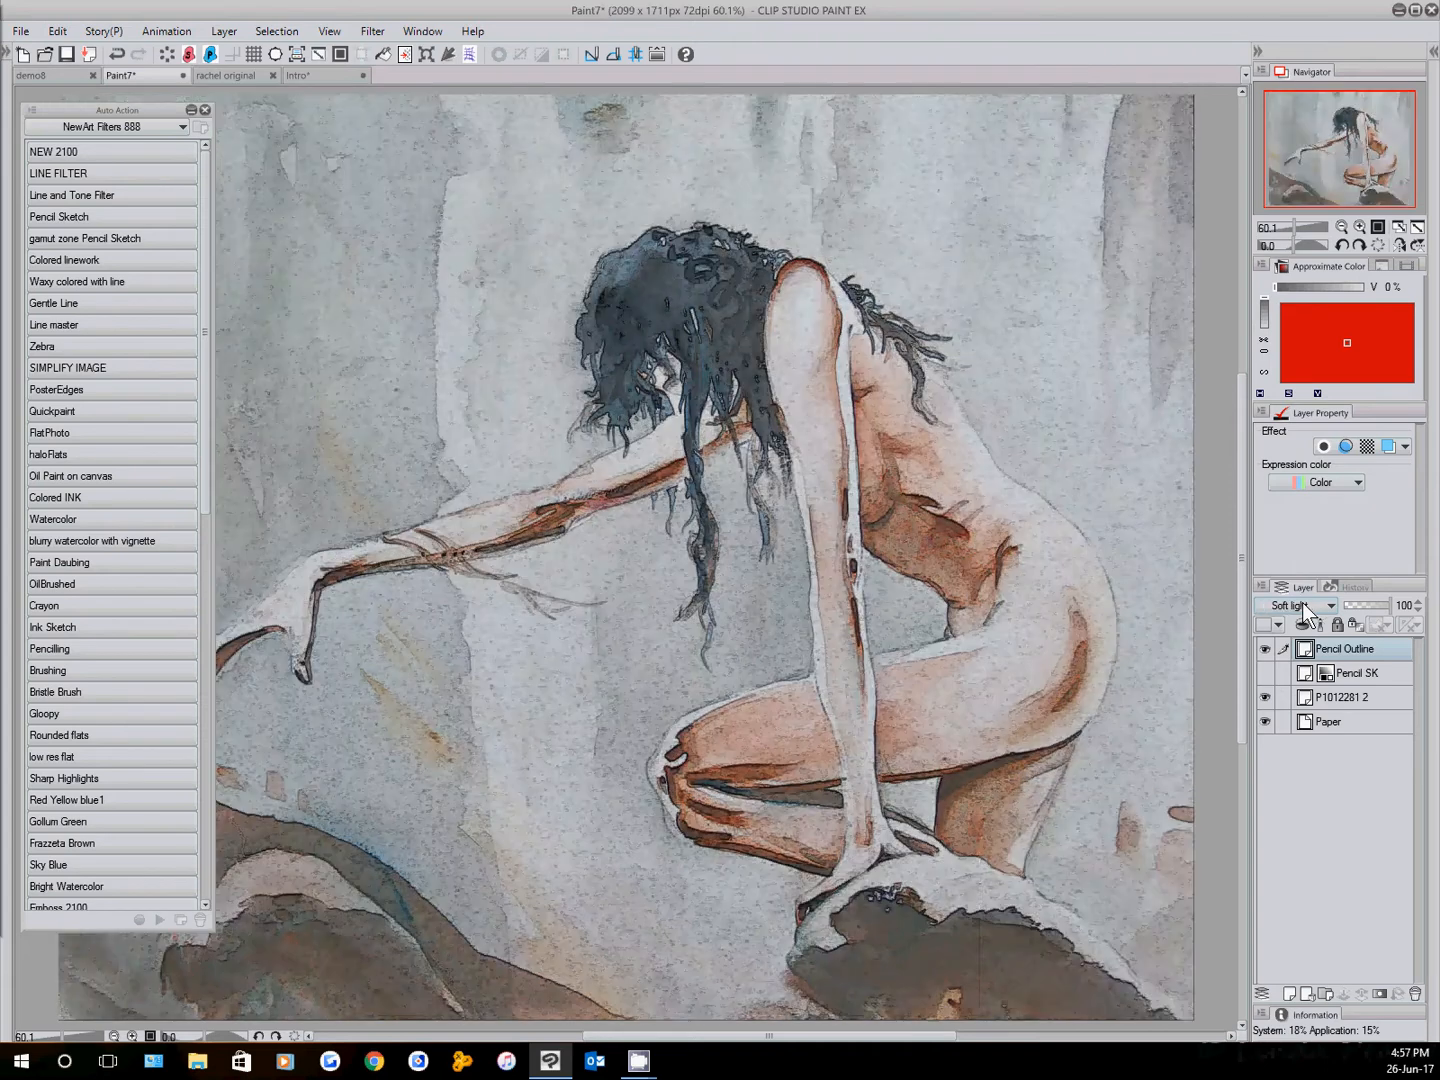
scroll(1302, 602, down, 3)
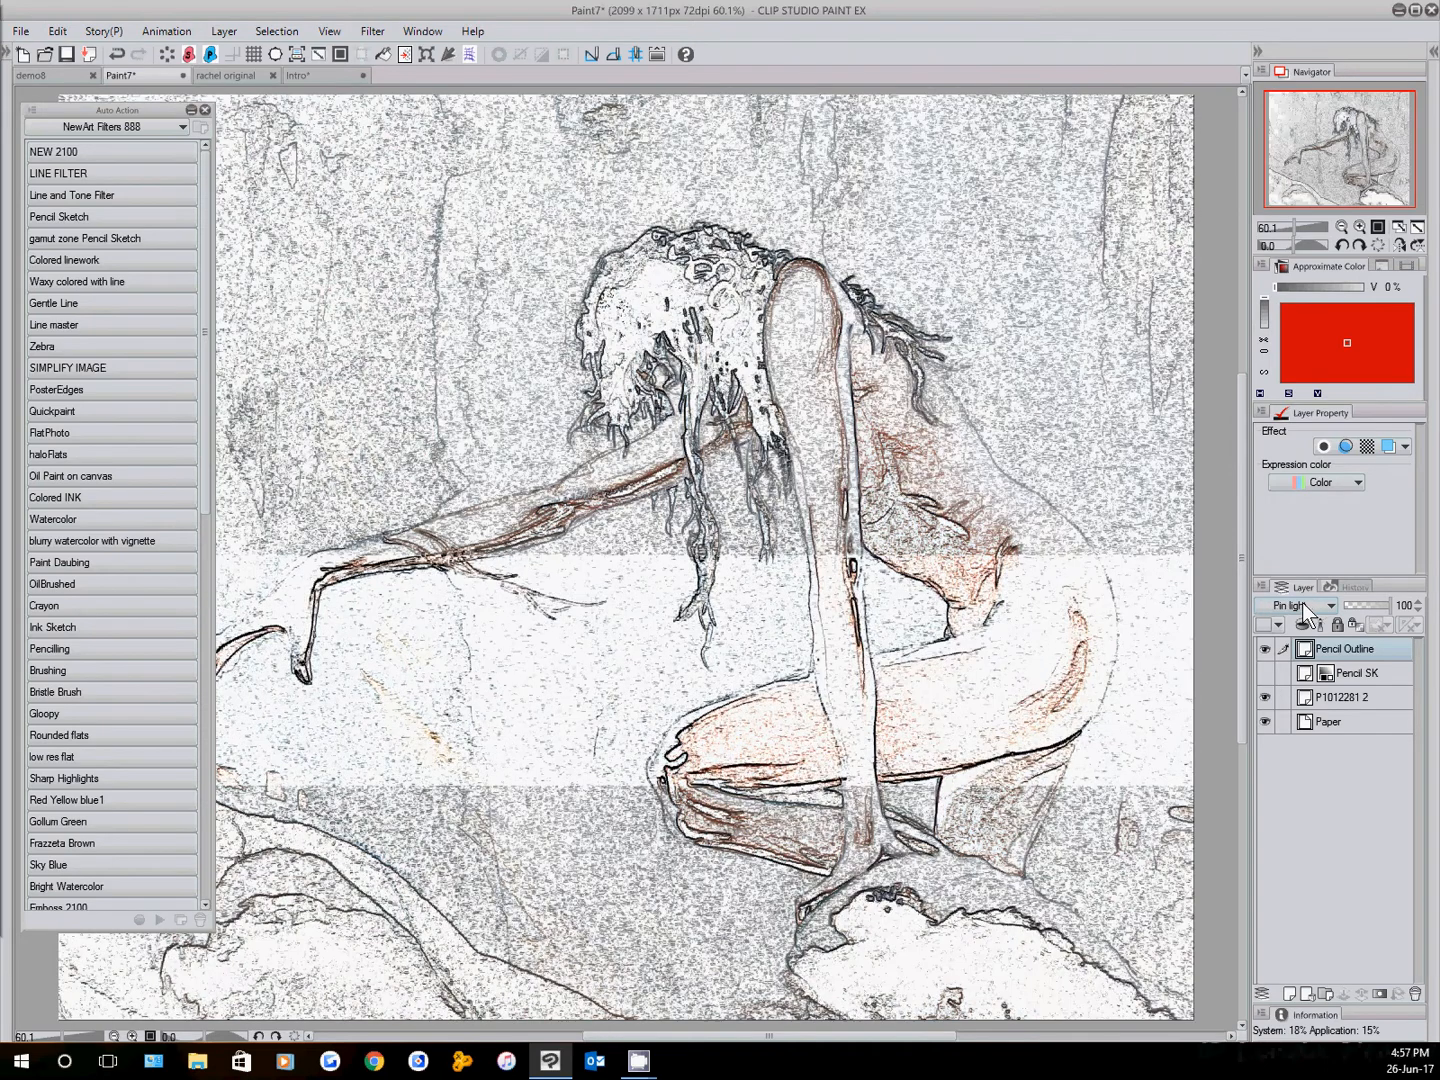
scroll(1302, 602, down, 5)
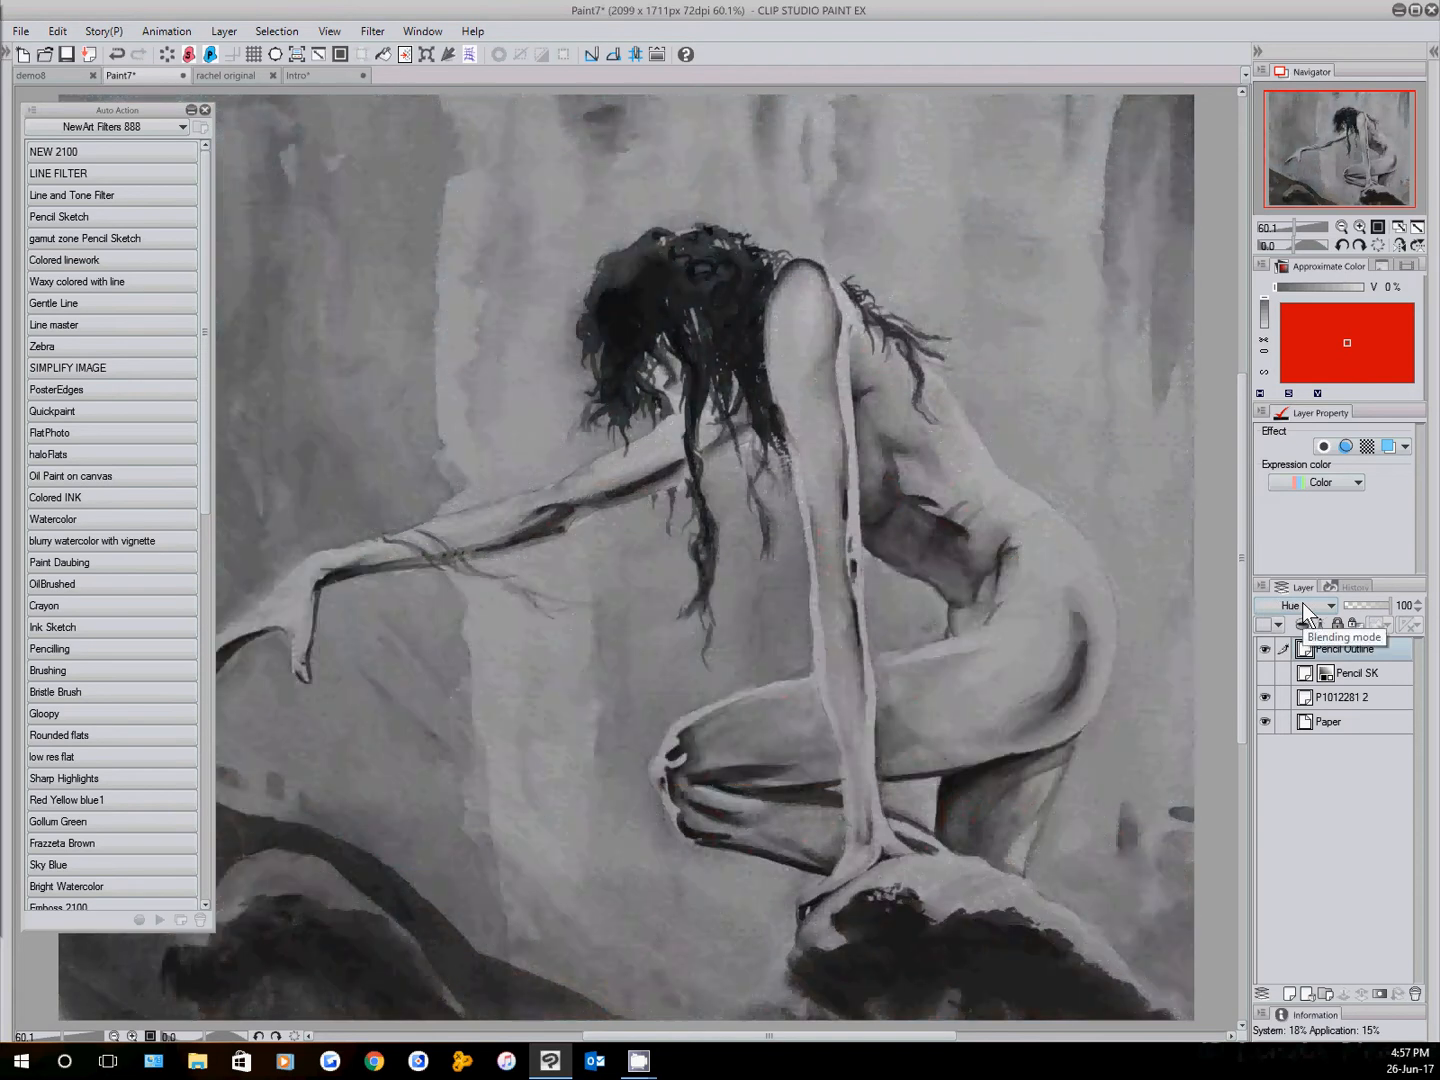
scroll(1302, 602, down, 2)
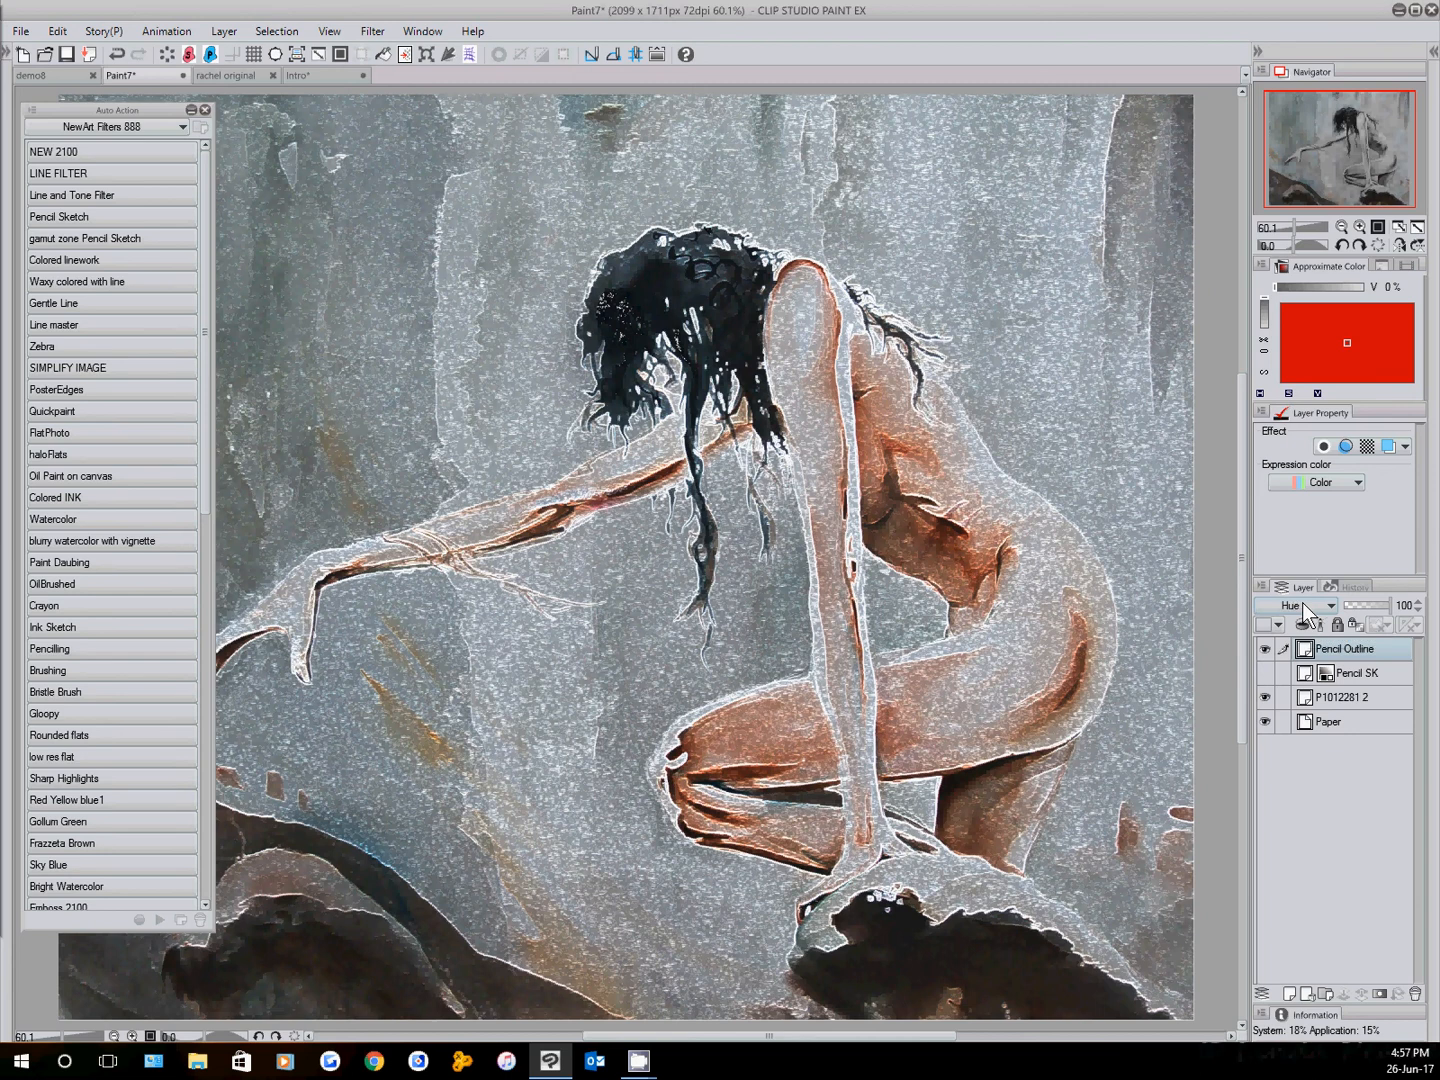
scroll(1301, 602, down, 2)
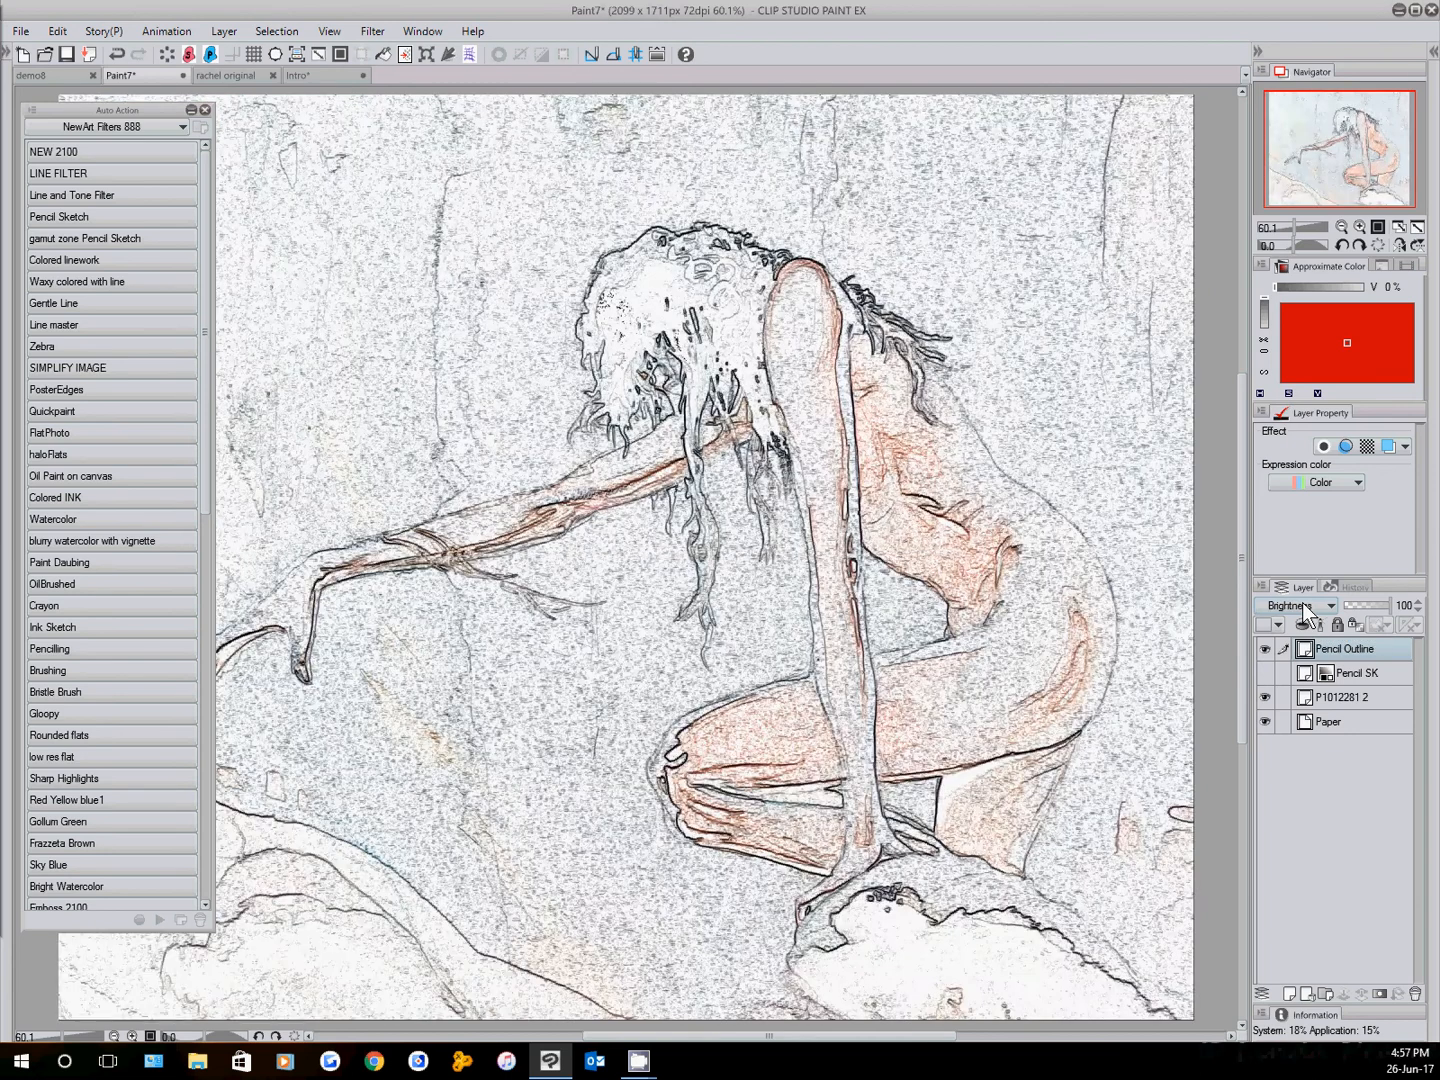
scroll(1301, 602, up, 14)
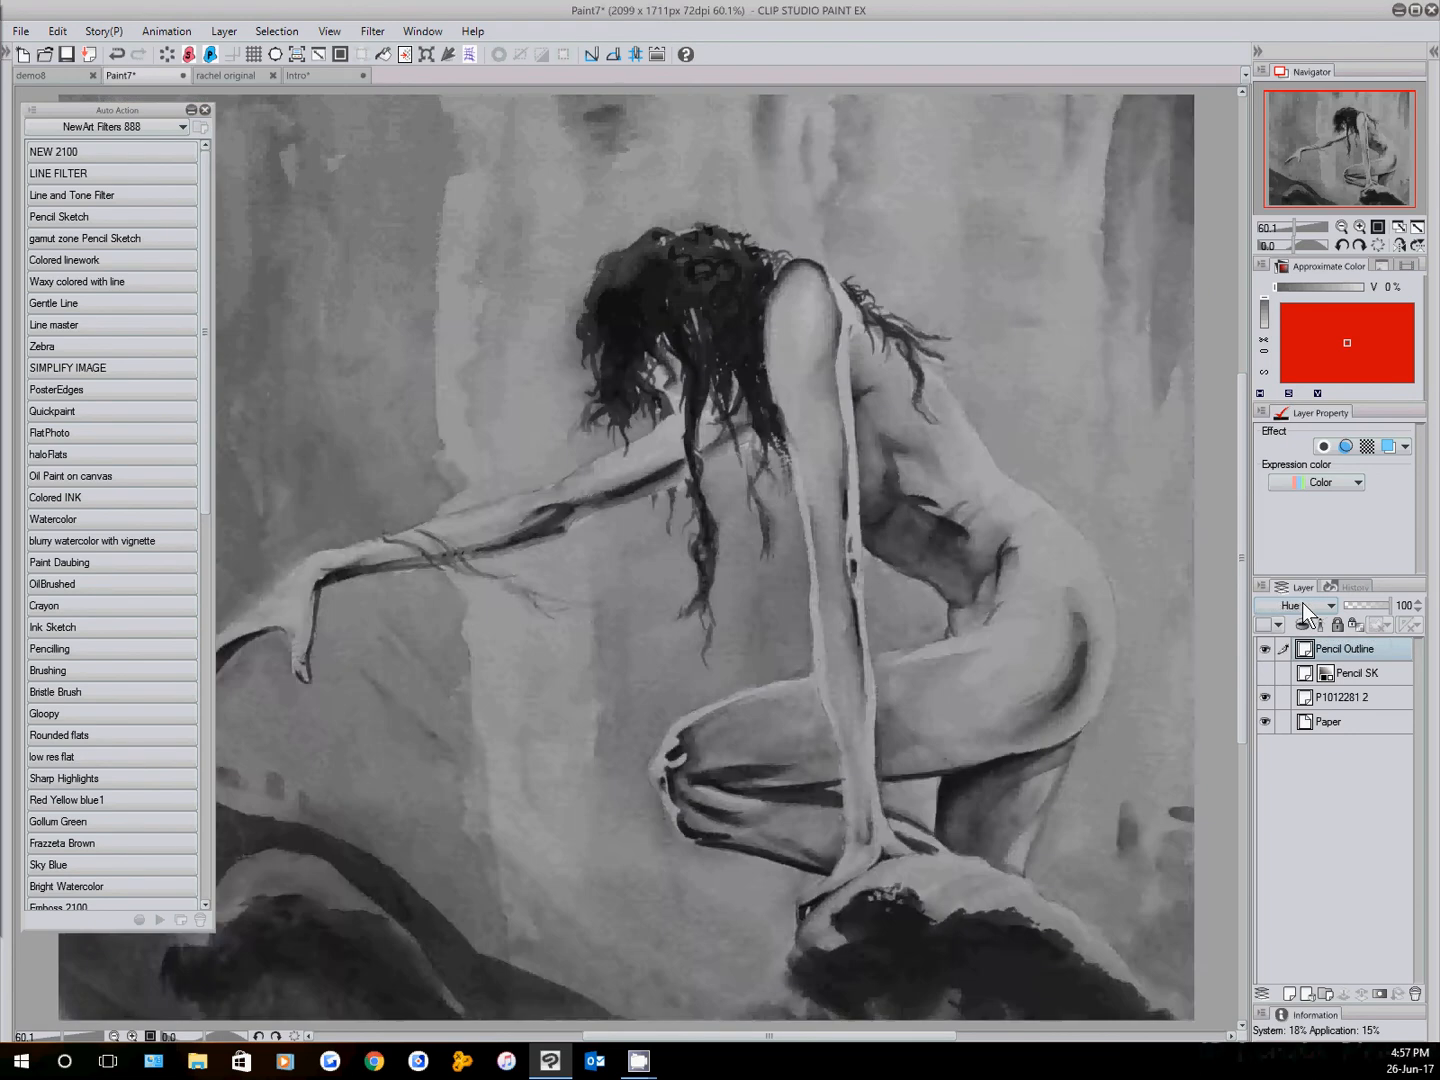
scroll(1302, 602, down, 8)
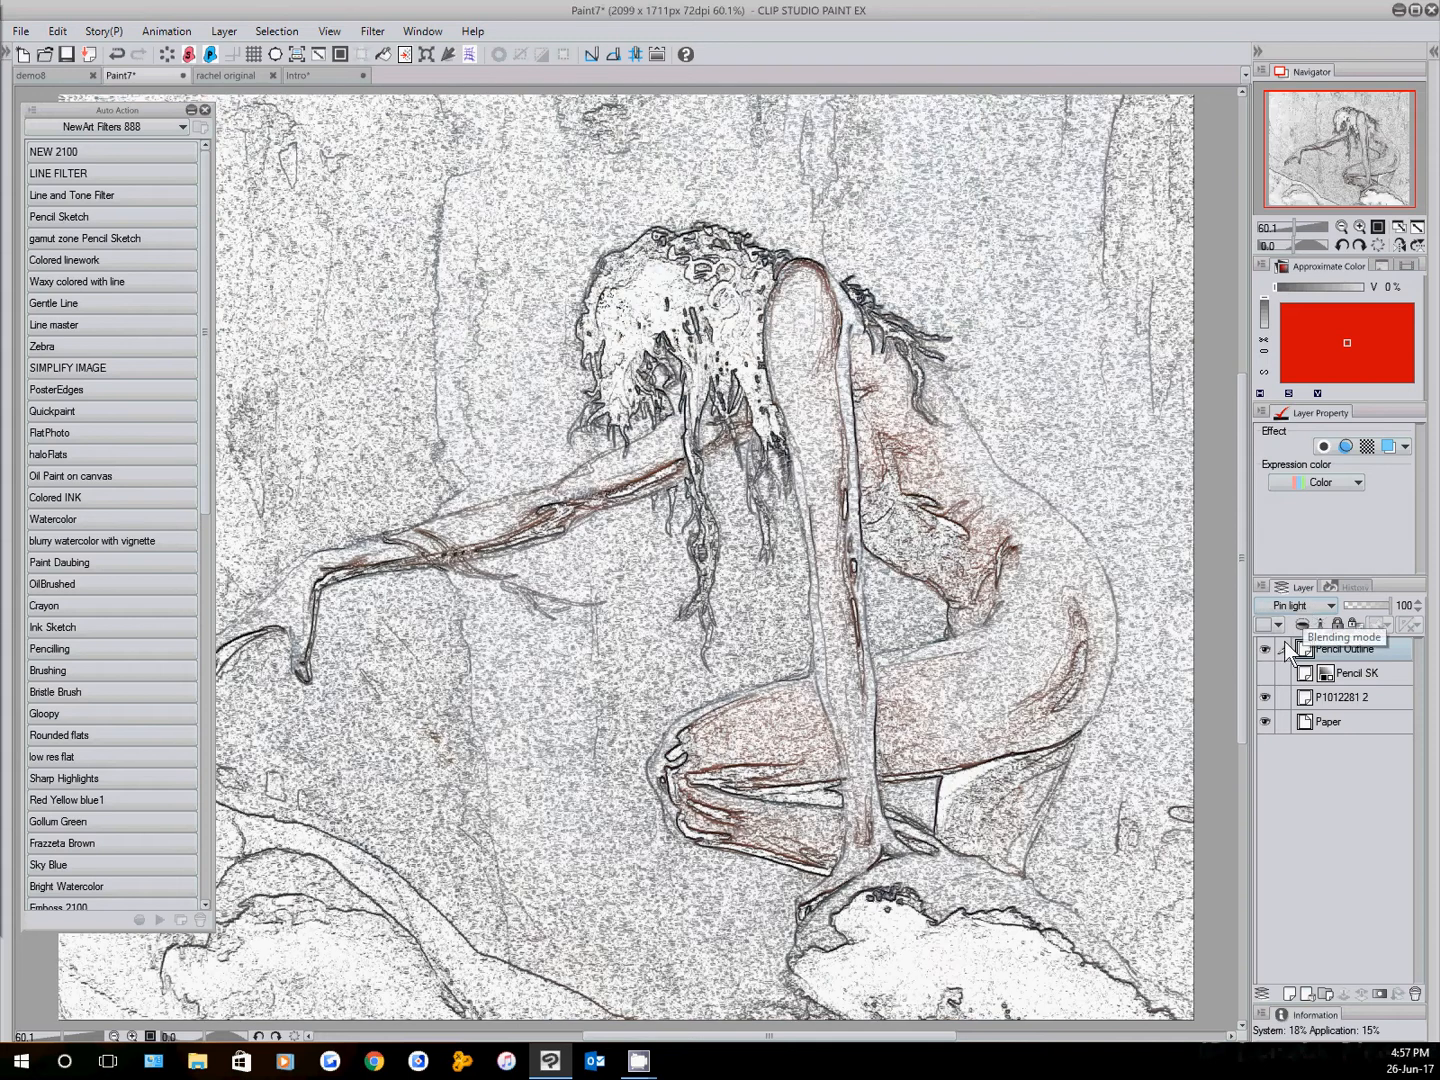
Show the Pencil SK layer again and try other blending modes on Pencil Outline, stopping at Soft light
click(1266, 672)
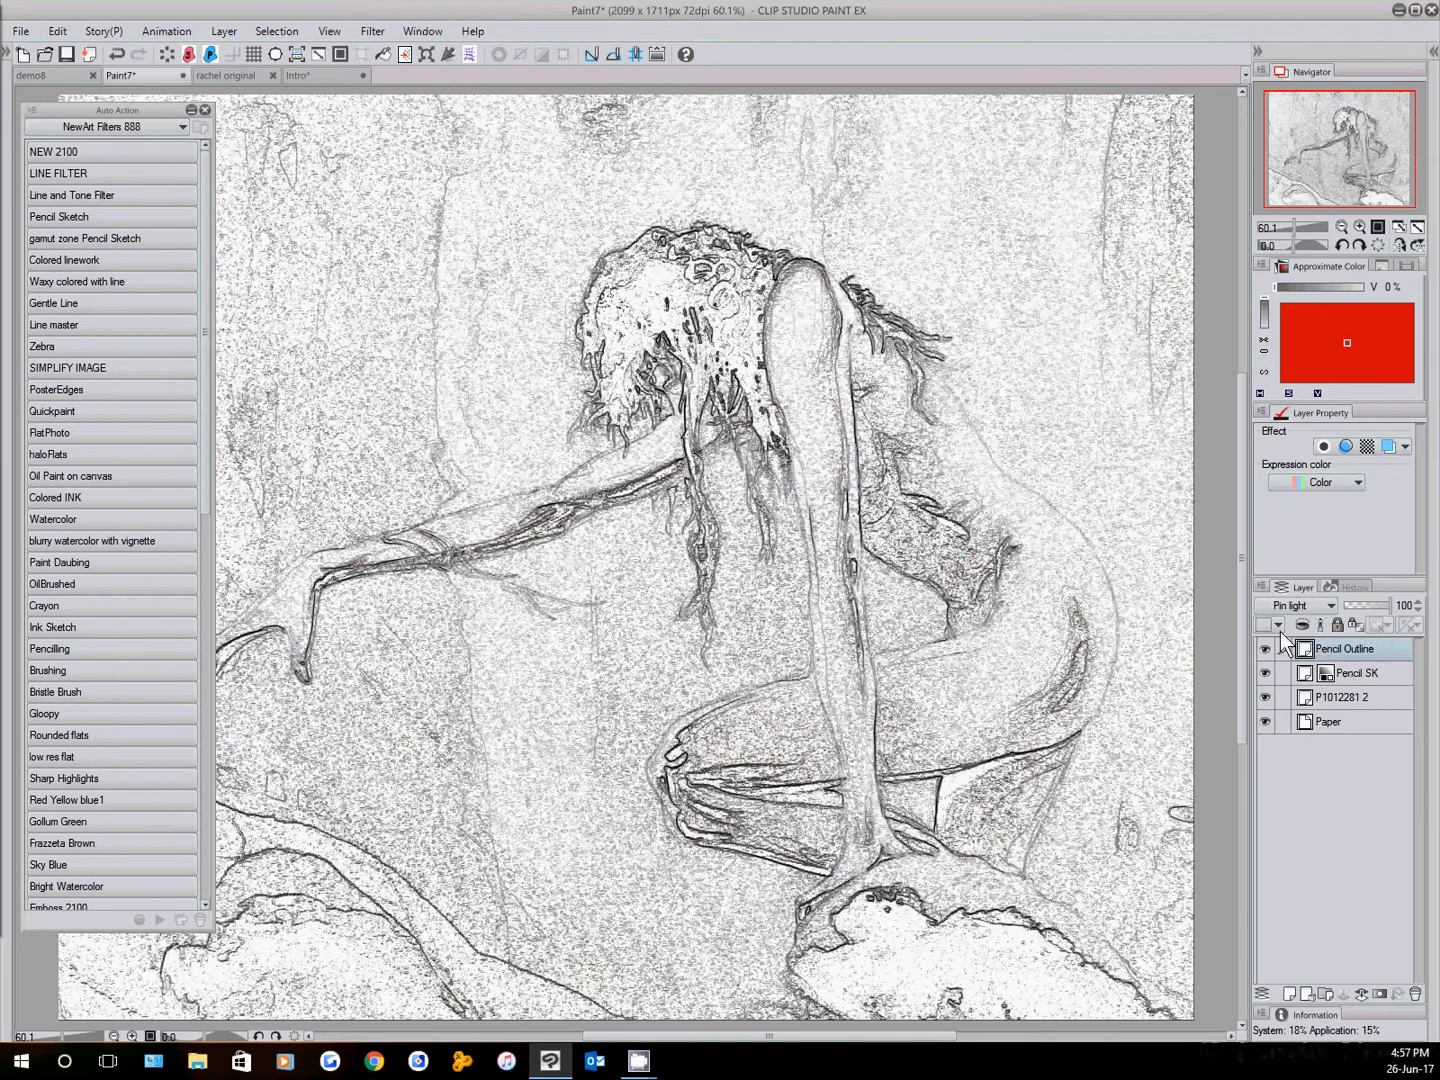
scroll(1289, 605, up, 1)
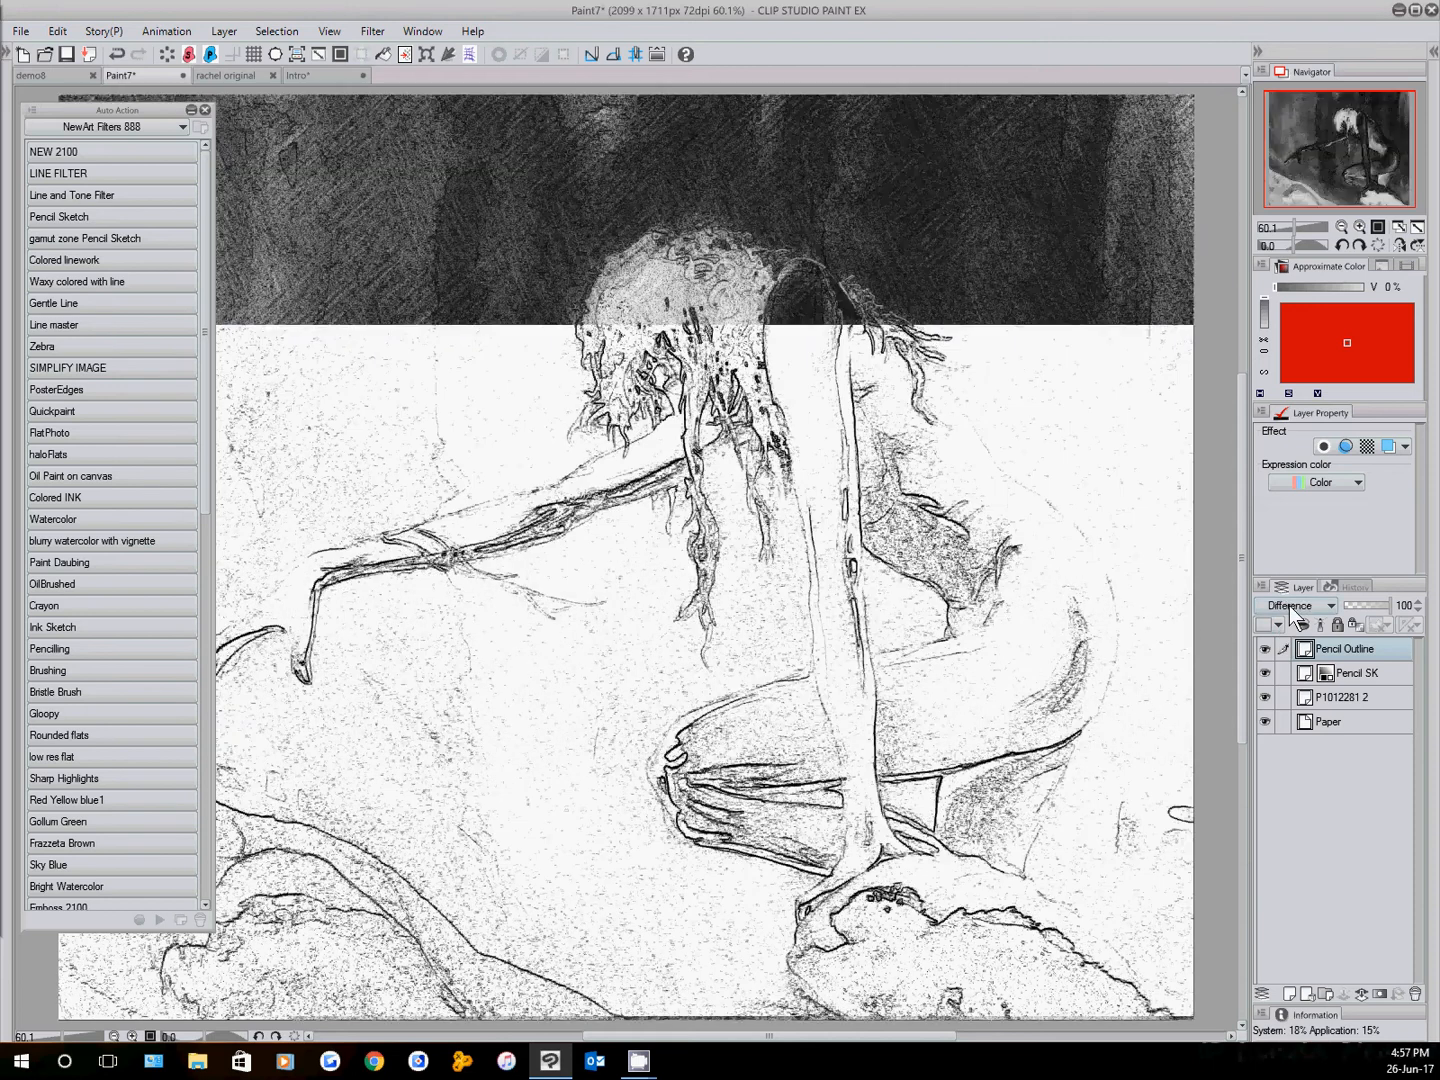
scroll(1290, 605, up, 7)
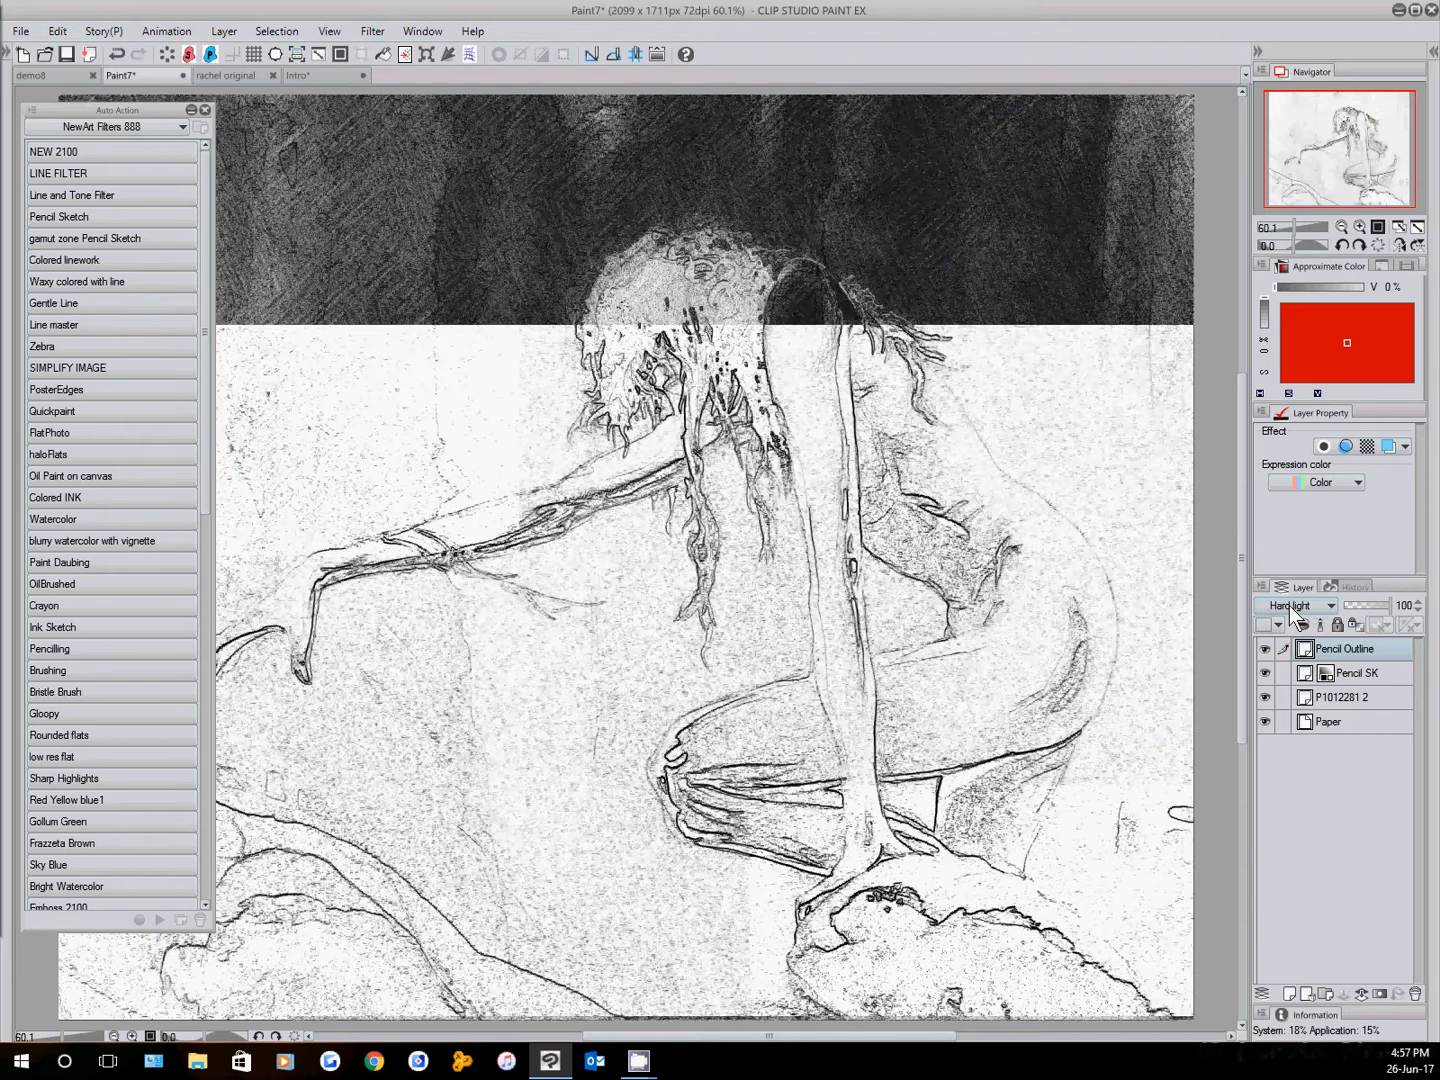
scroll(1289, 605, up, 1)
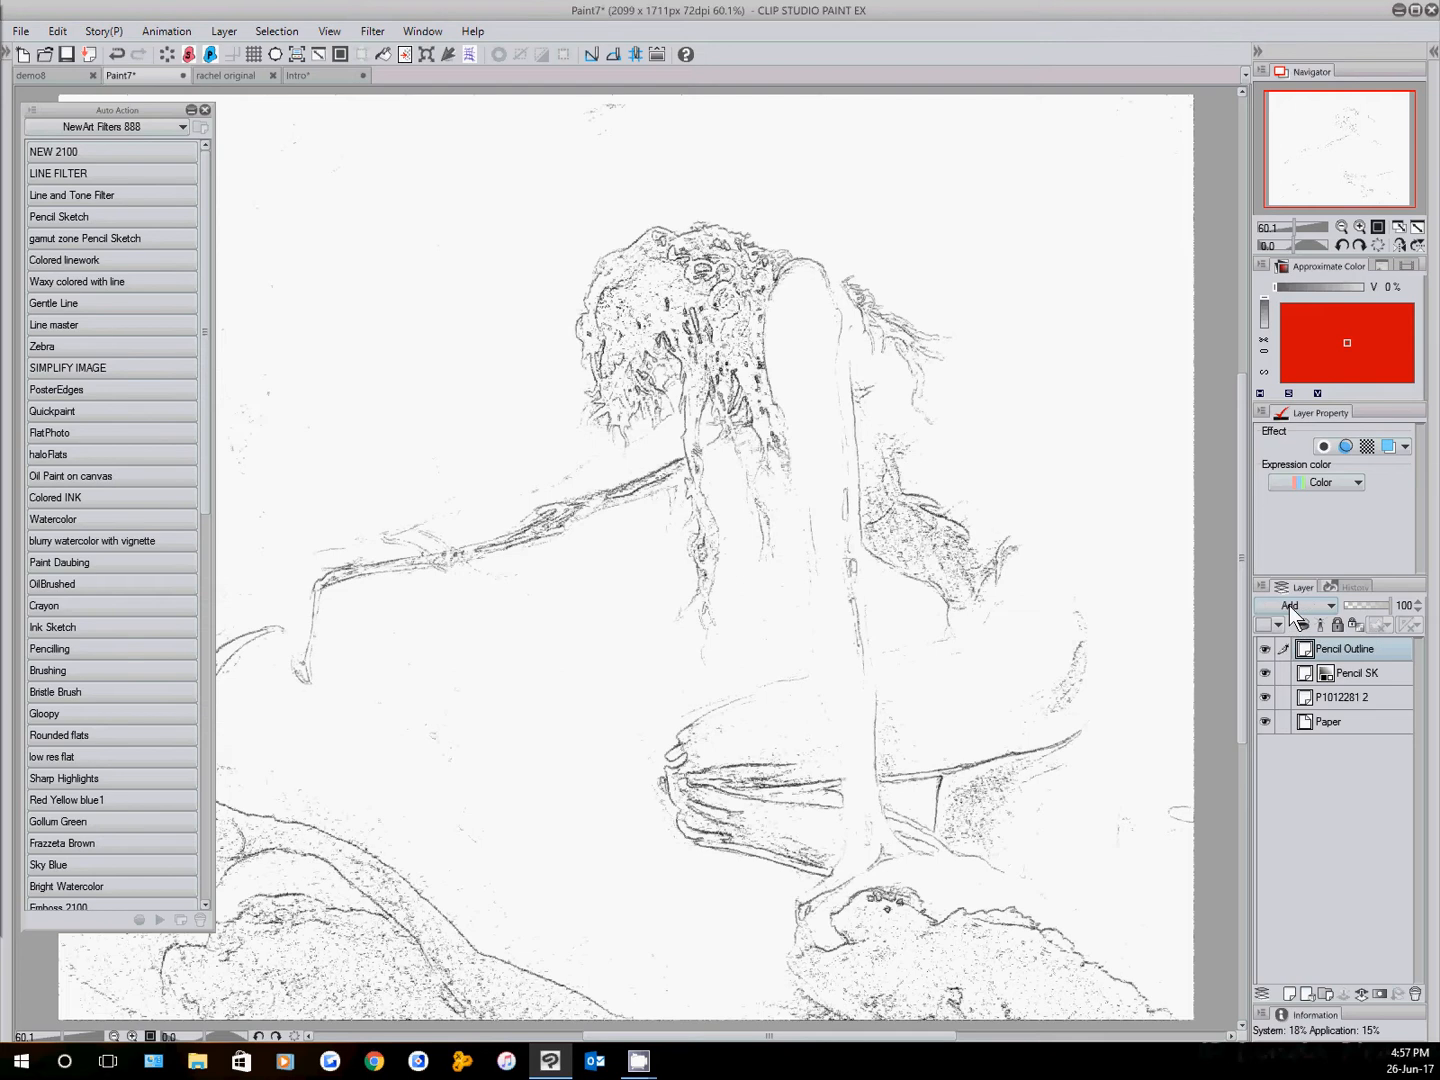
scroll(1289, 606, down, 4)
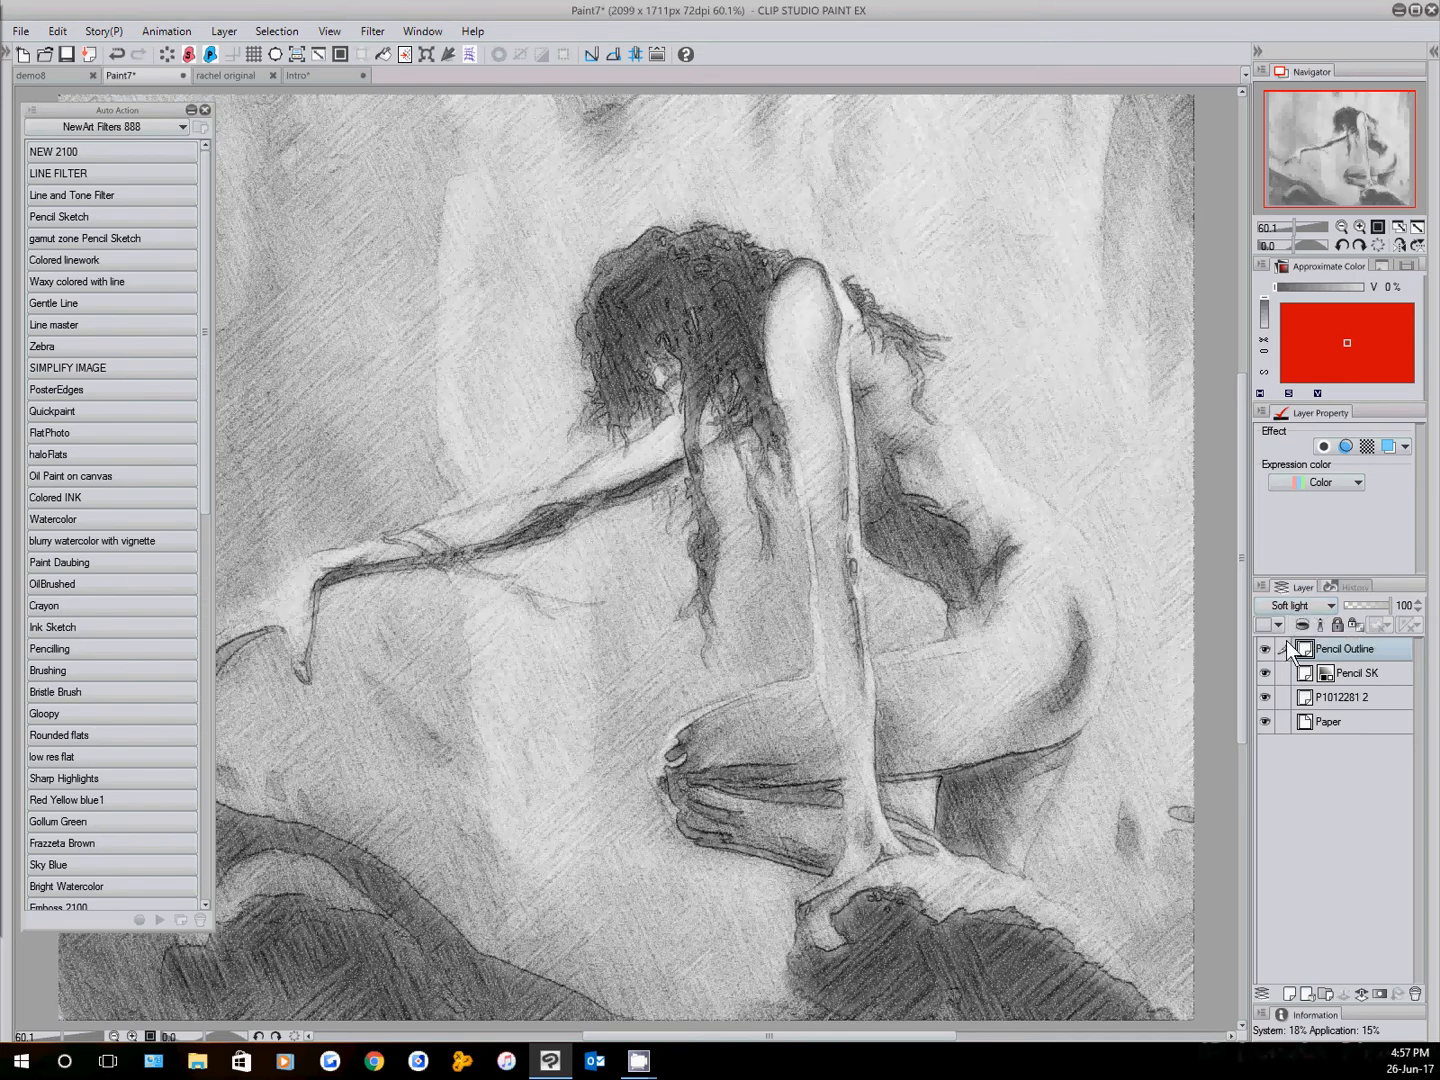
Try blending modes such as Multiply, Darken and Glow dodge on the Pencil SK layer, stopping at Pin light
click(1361, 671)
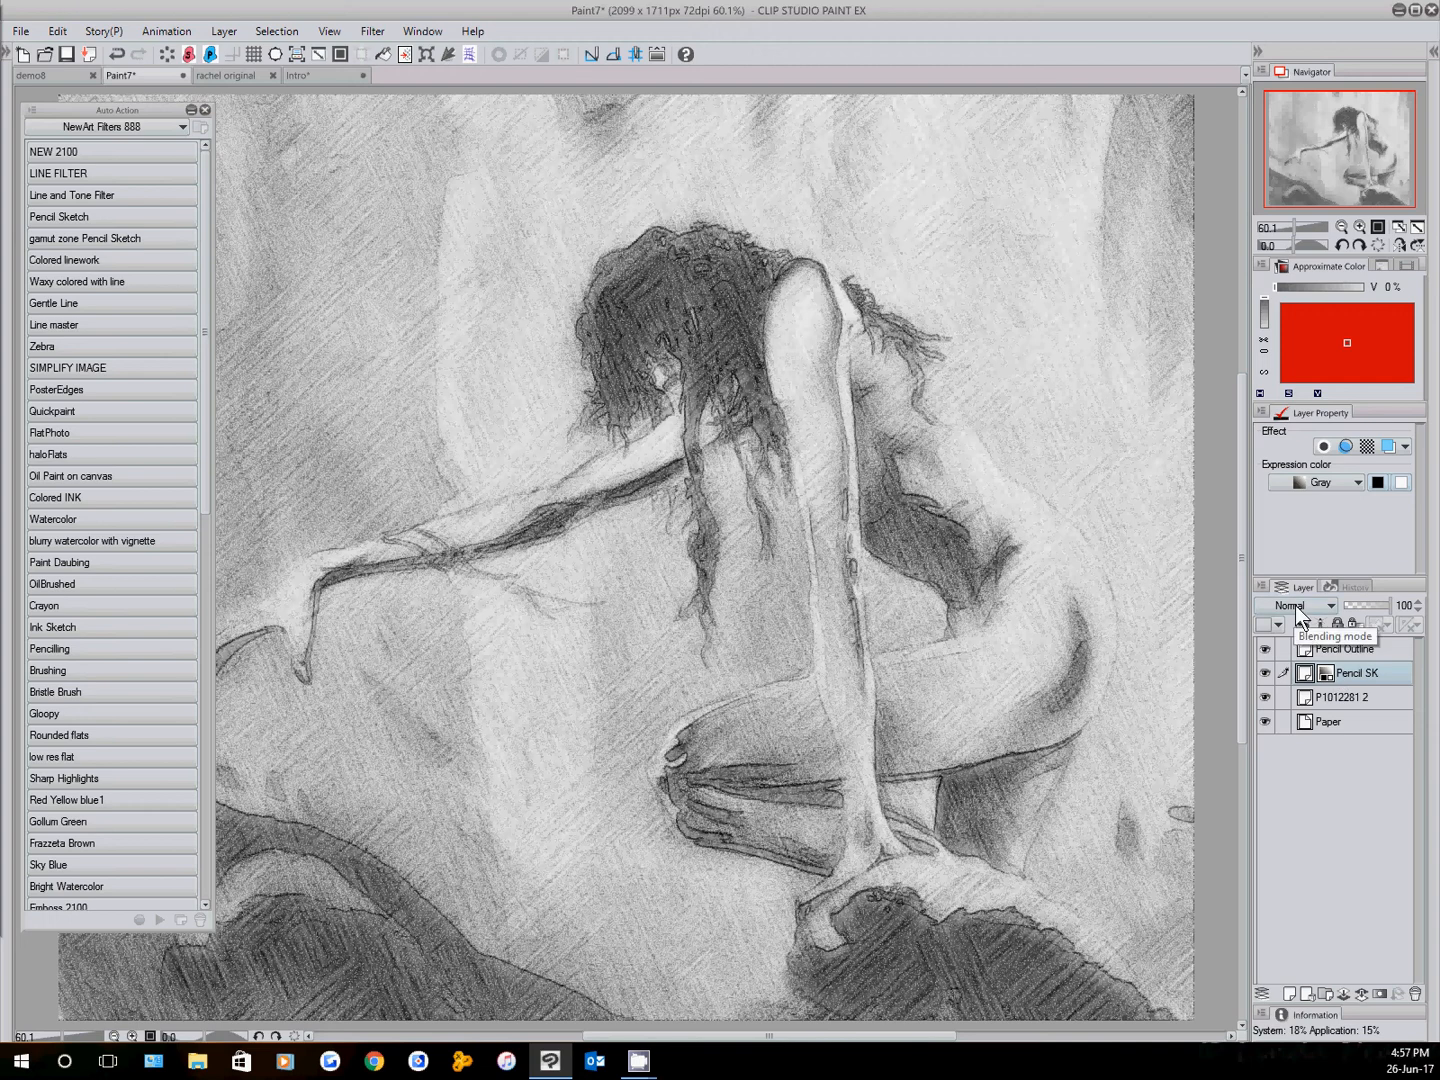
scroll(1295, 605, down, 5)
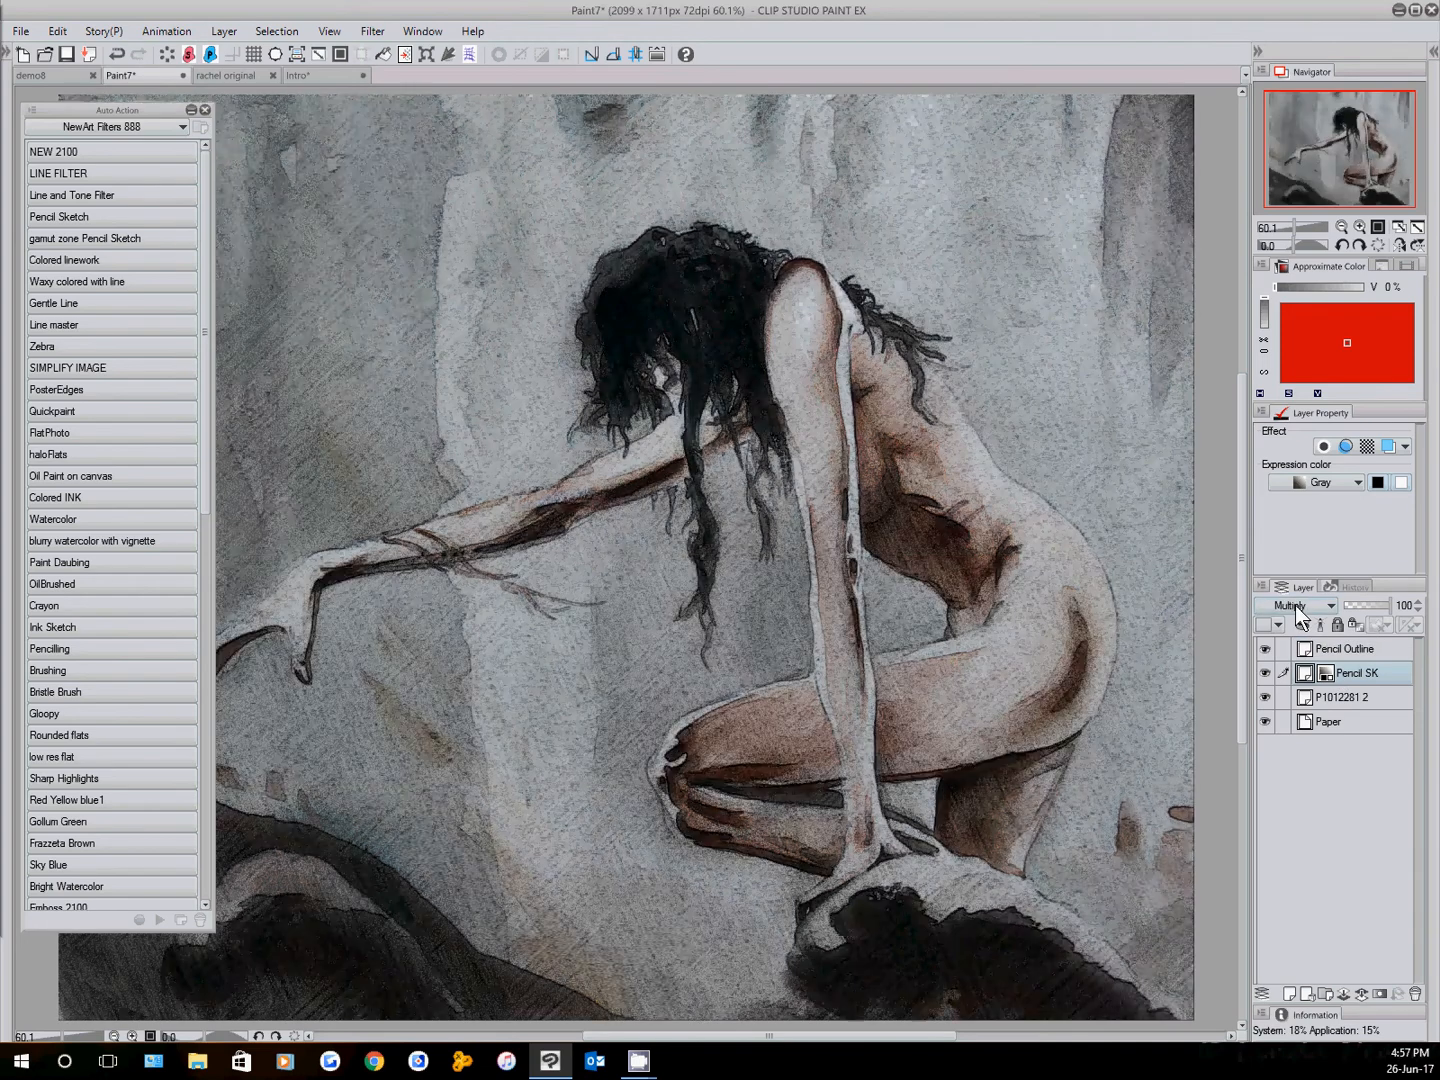
scroll(1295, 605, up, 4)
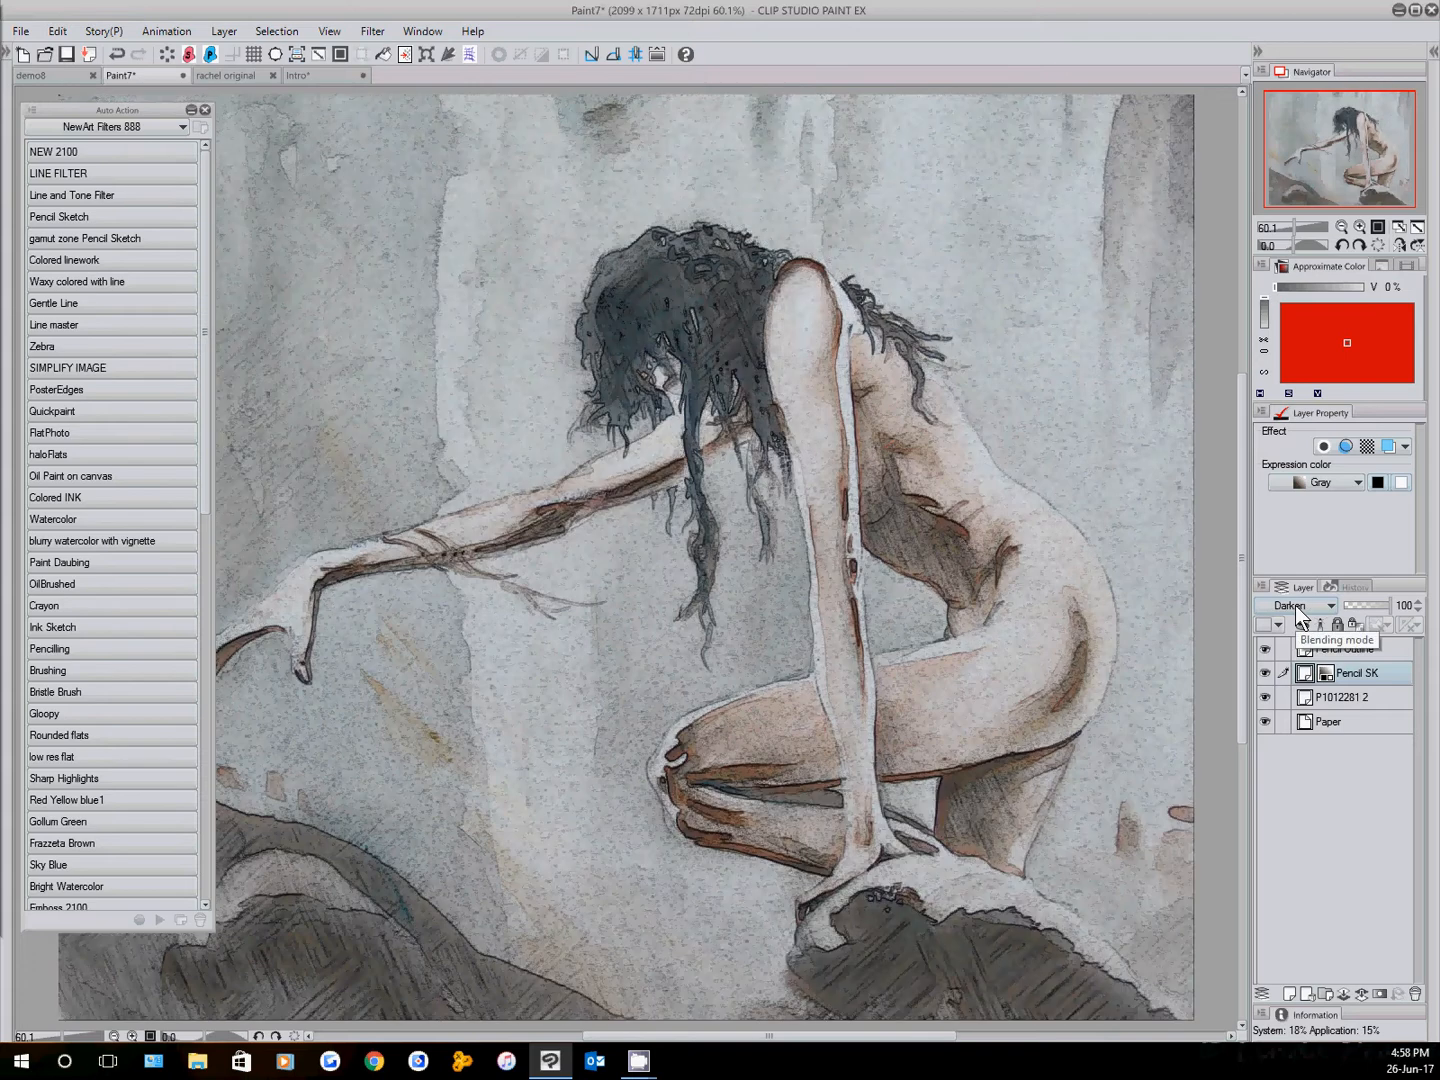
scroll(1295, 605, down, 3)
scroll(1295, 605, down, 5)
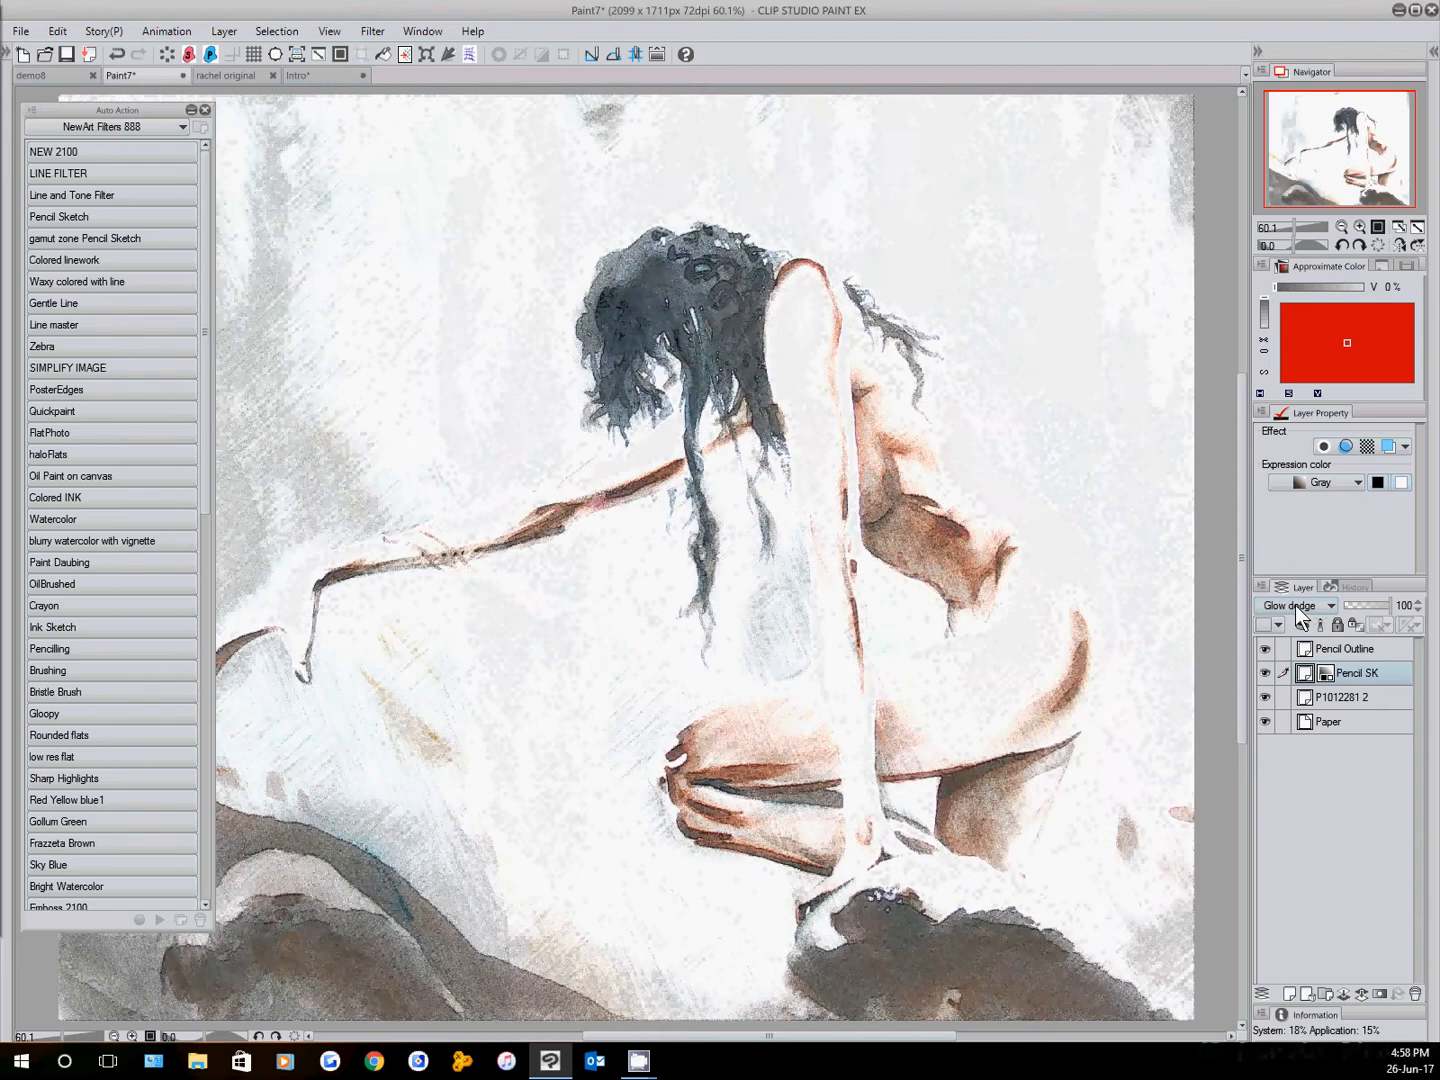
scroll(1294, 606, down, 6)
scroll(1295, 606, down, 4)
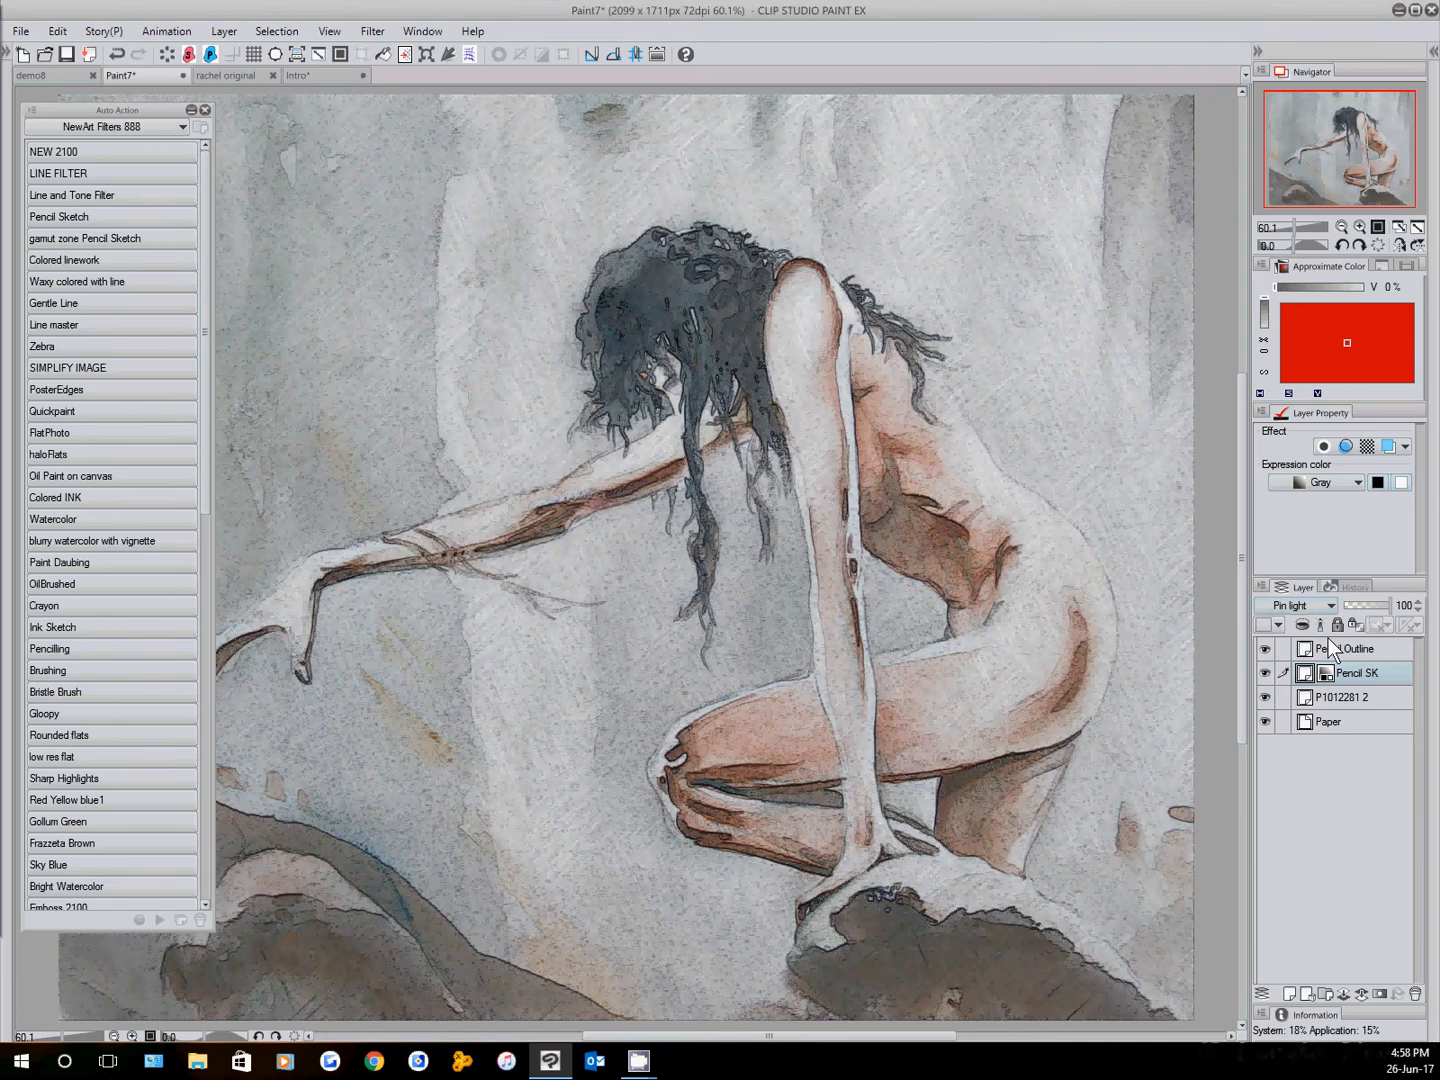
Set the Pencil Outline layer's blending mode to Overlay
click(1347, 650)
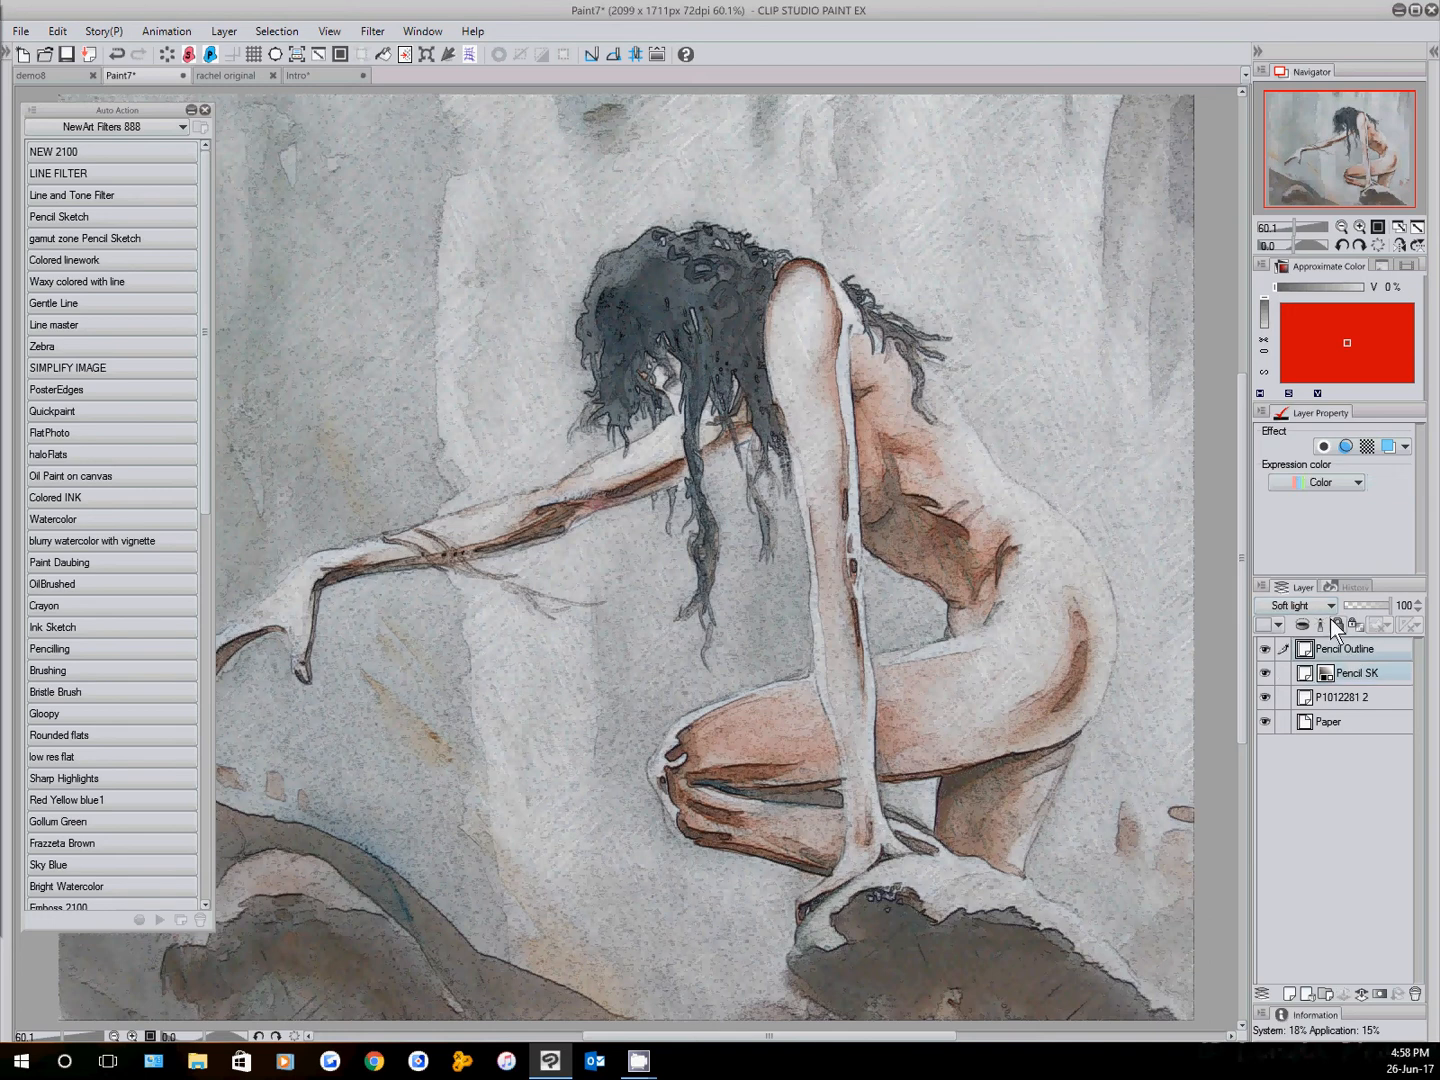
click(1330, 607)
click(1298, 332)
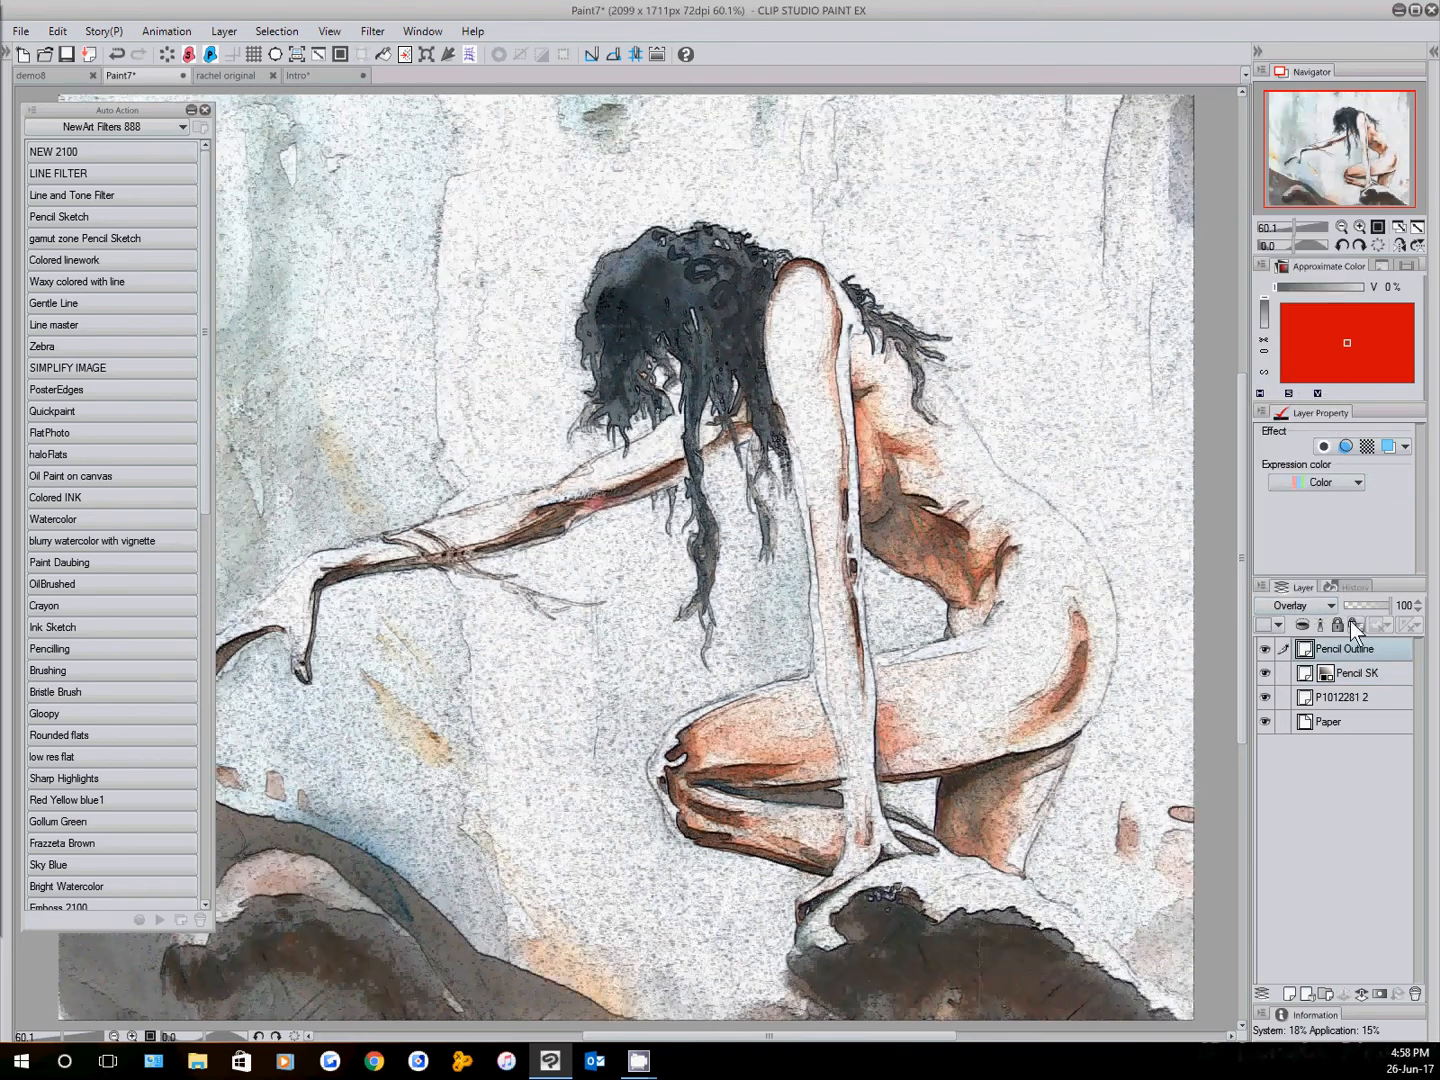
Cycle the Pencil SK layer through further blending modes, including Saturation, and set it to Divide
click(1343, 670)
scroll(1312, 607, down, 3)
scroll(1313, 607, down, 16)
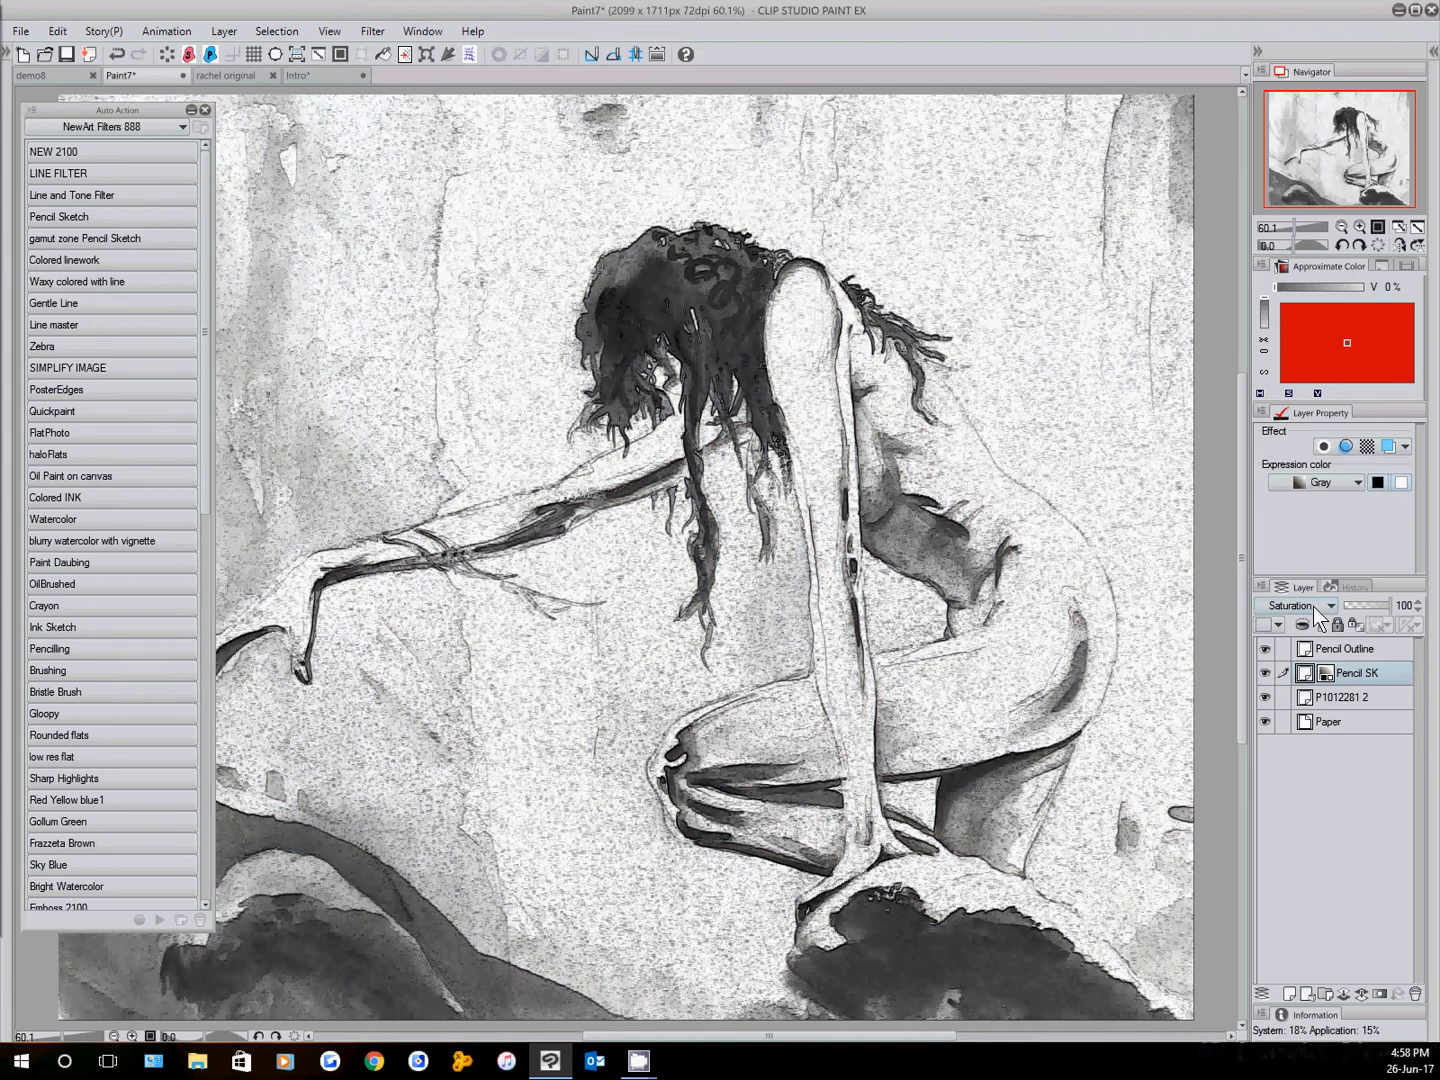
scroll(1313, 606, up, 1)
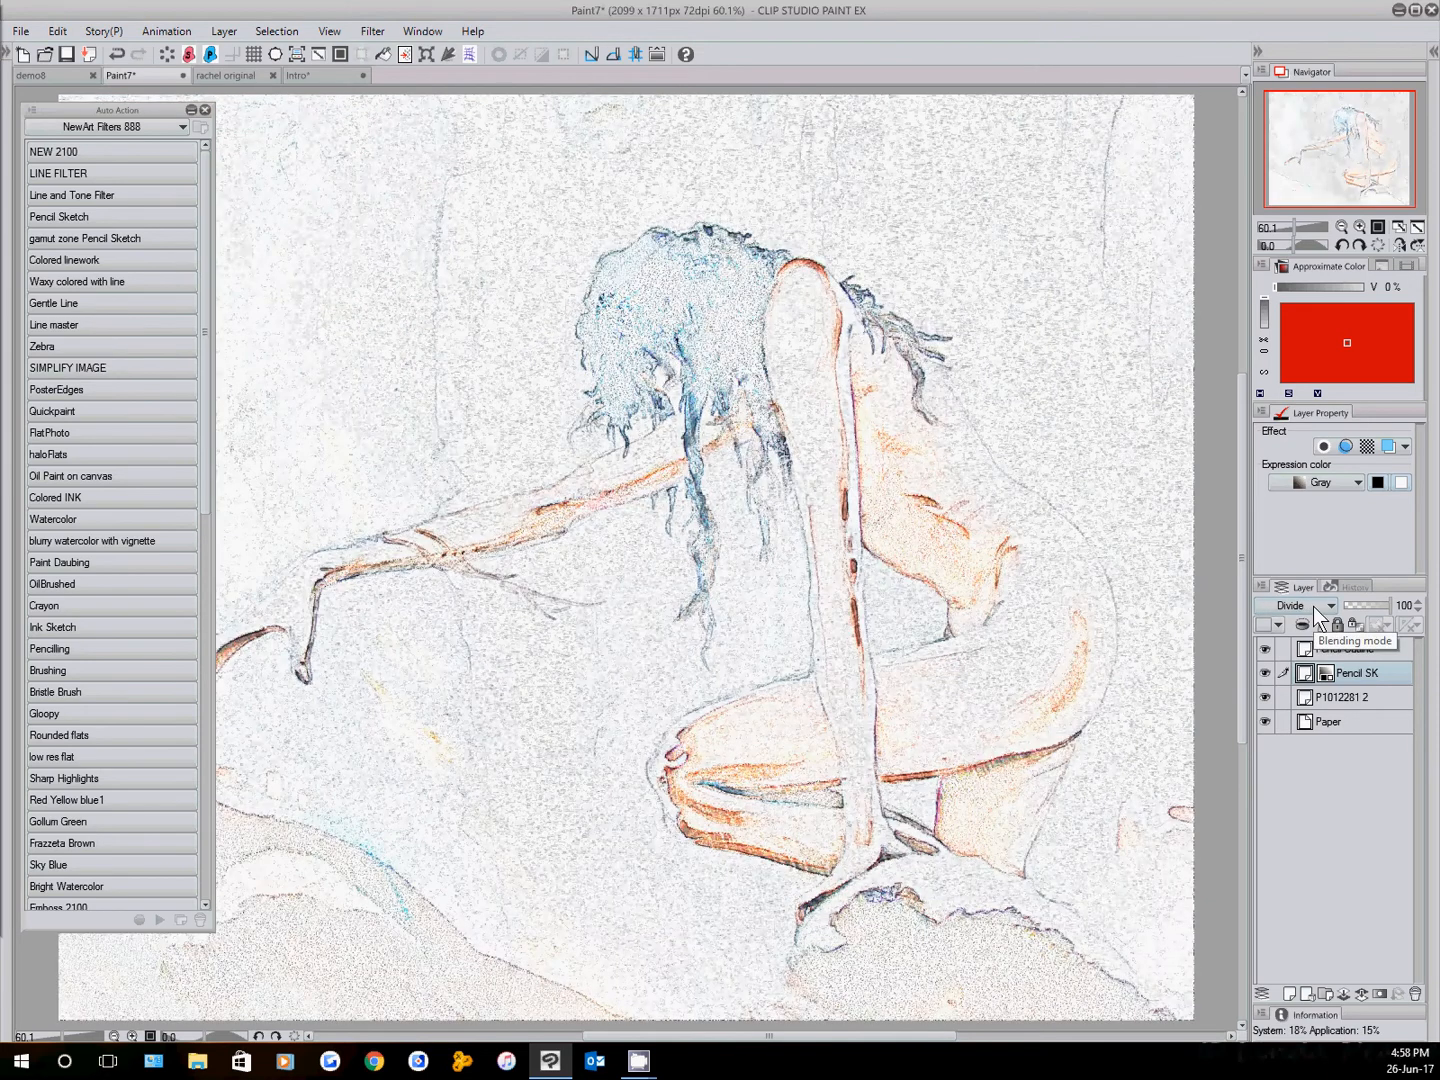
Try other blending modes such as Darker color on the Pencil SK layer and set it to Add
scroll(1312, 607, up, 7)
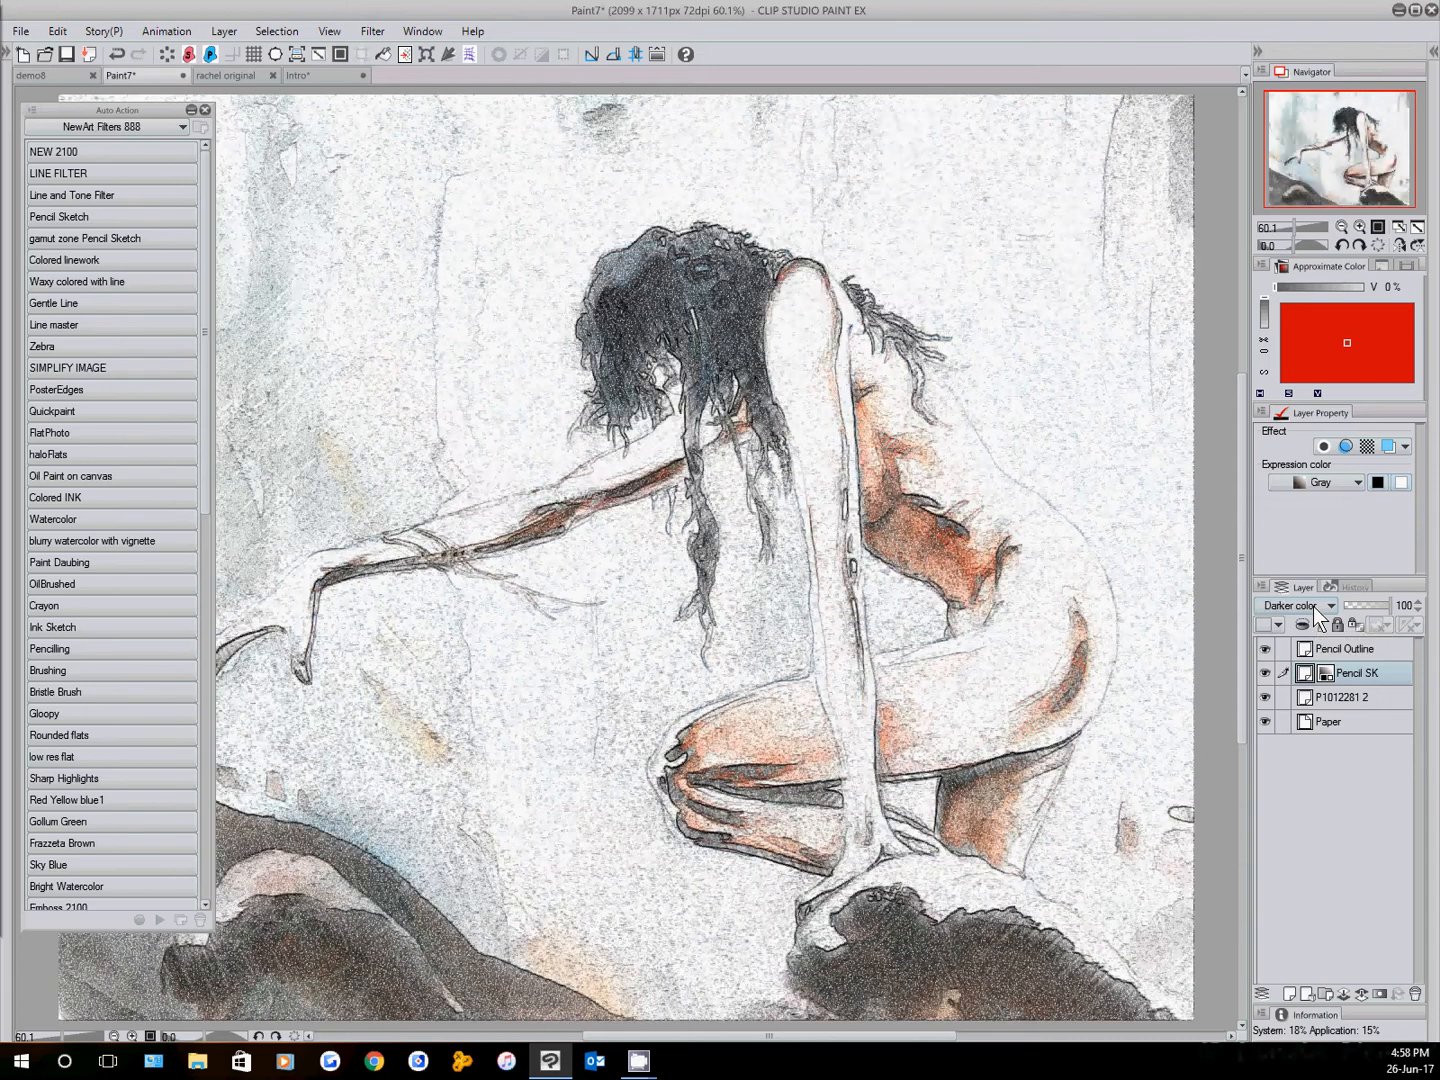
scroll(1313, 606, up, 10)
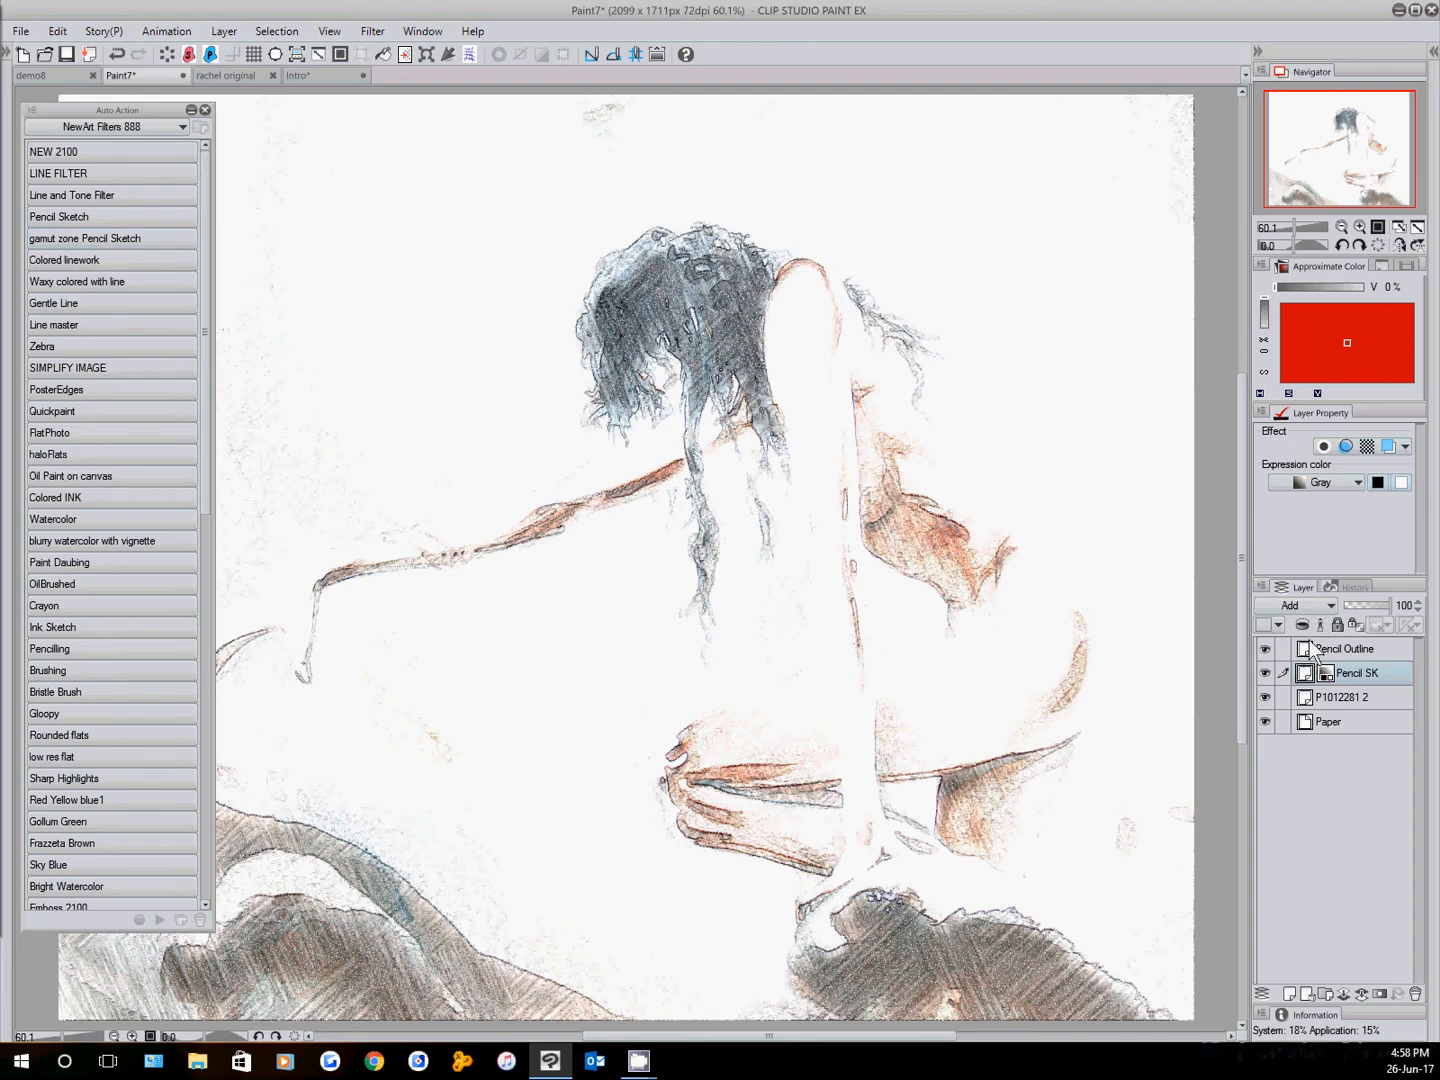
scroll(1022, 618, down, 1)
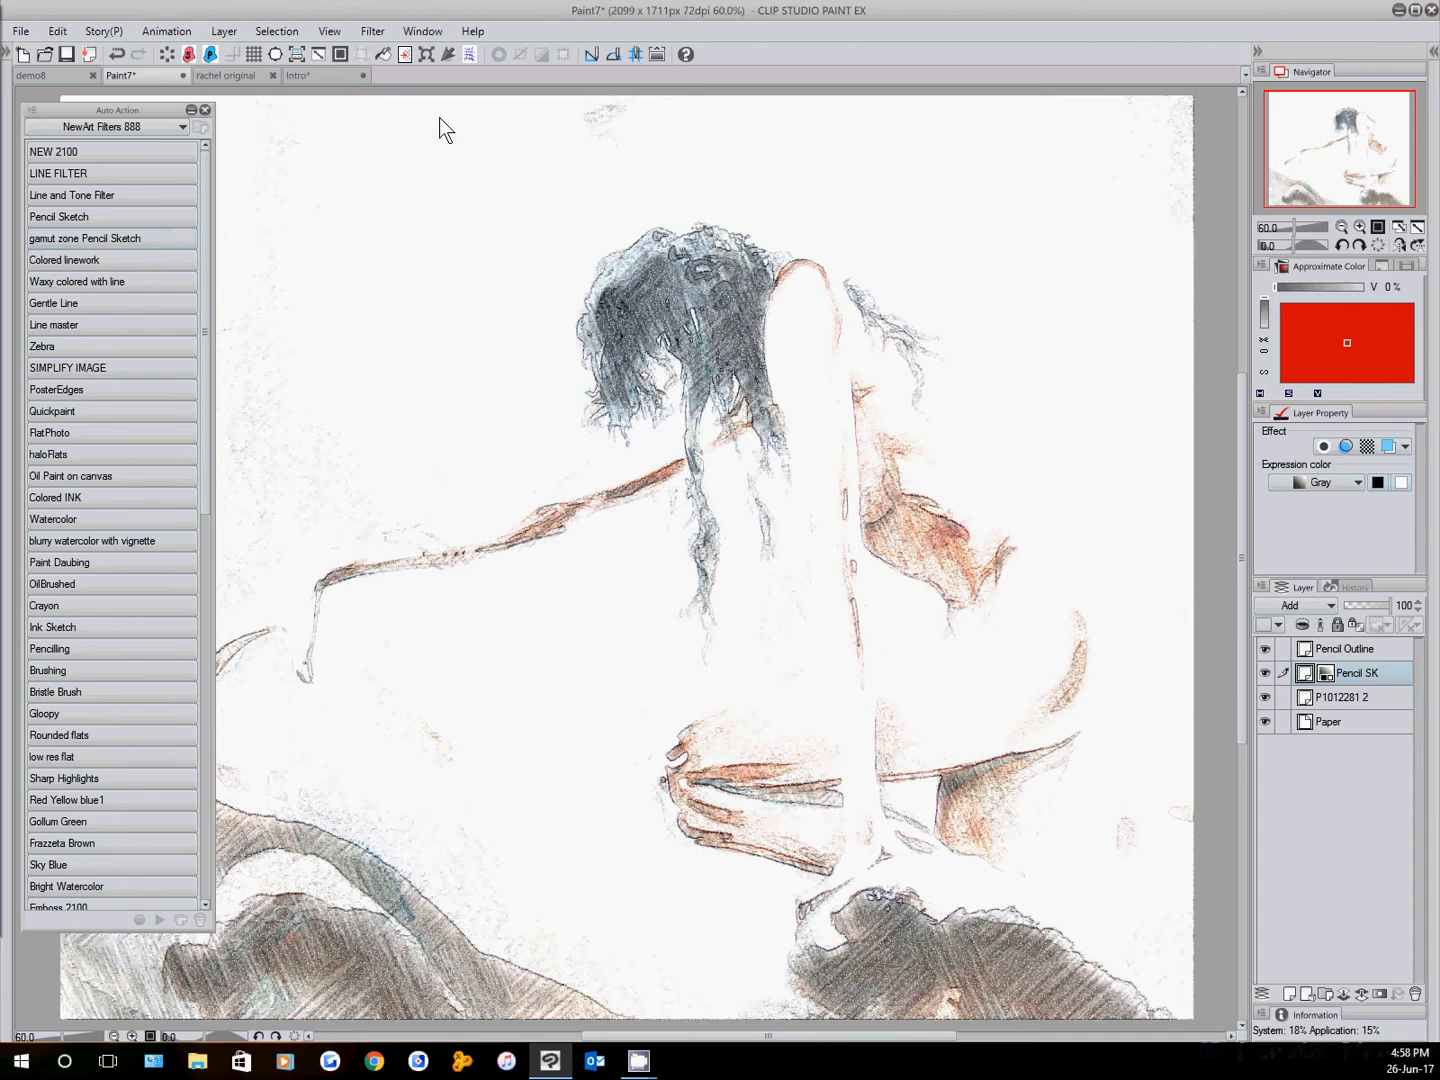
Switch to the demo8 image and run the LINE FILTER action with a Gaussian blur of 18.64 and a binarization threshold of 230
click(62, 77)
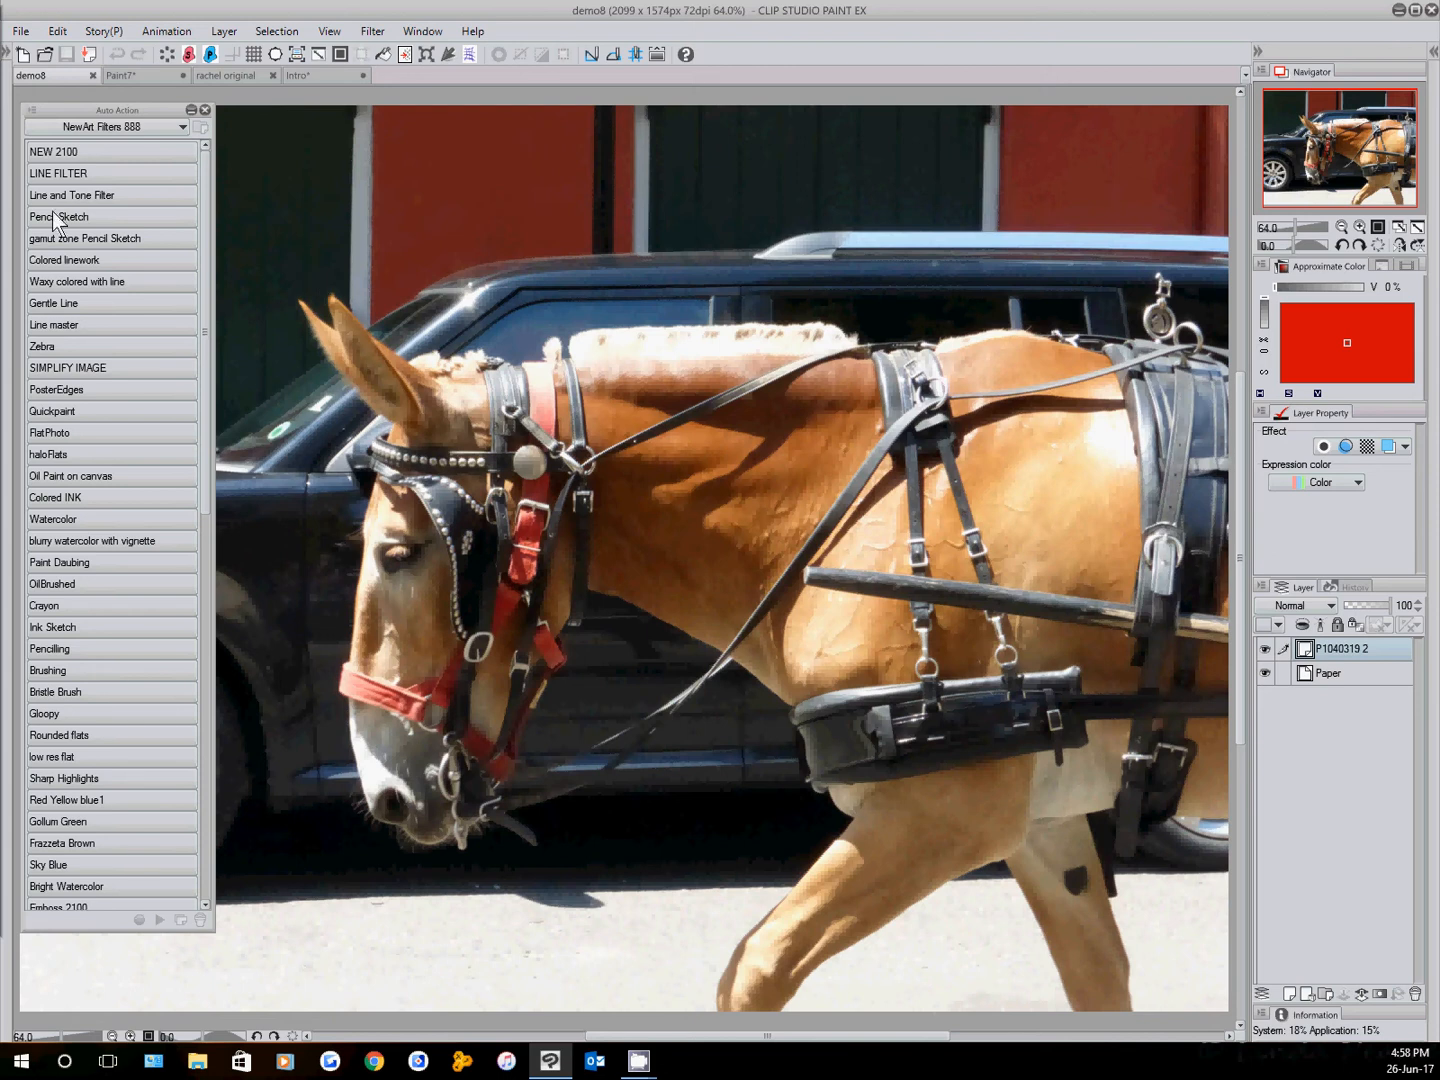
click(70, 176)
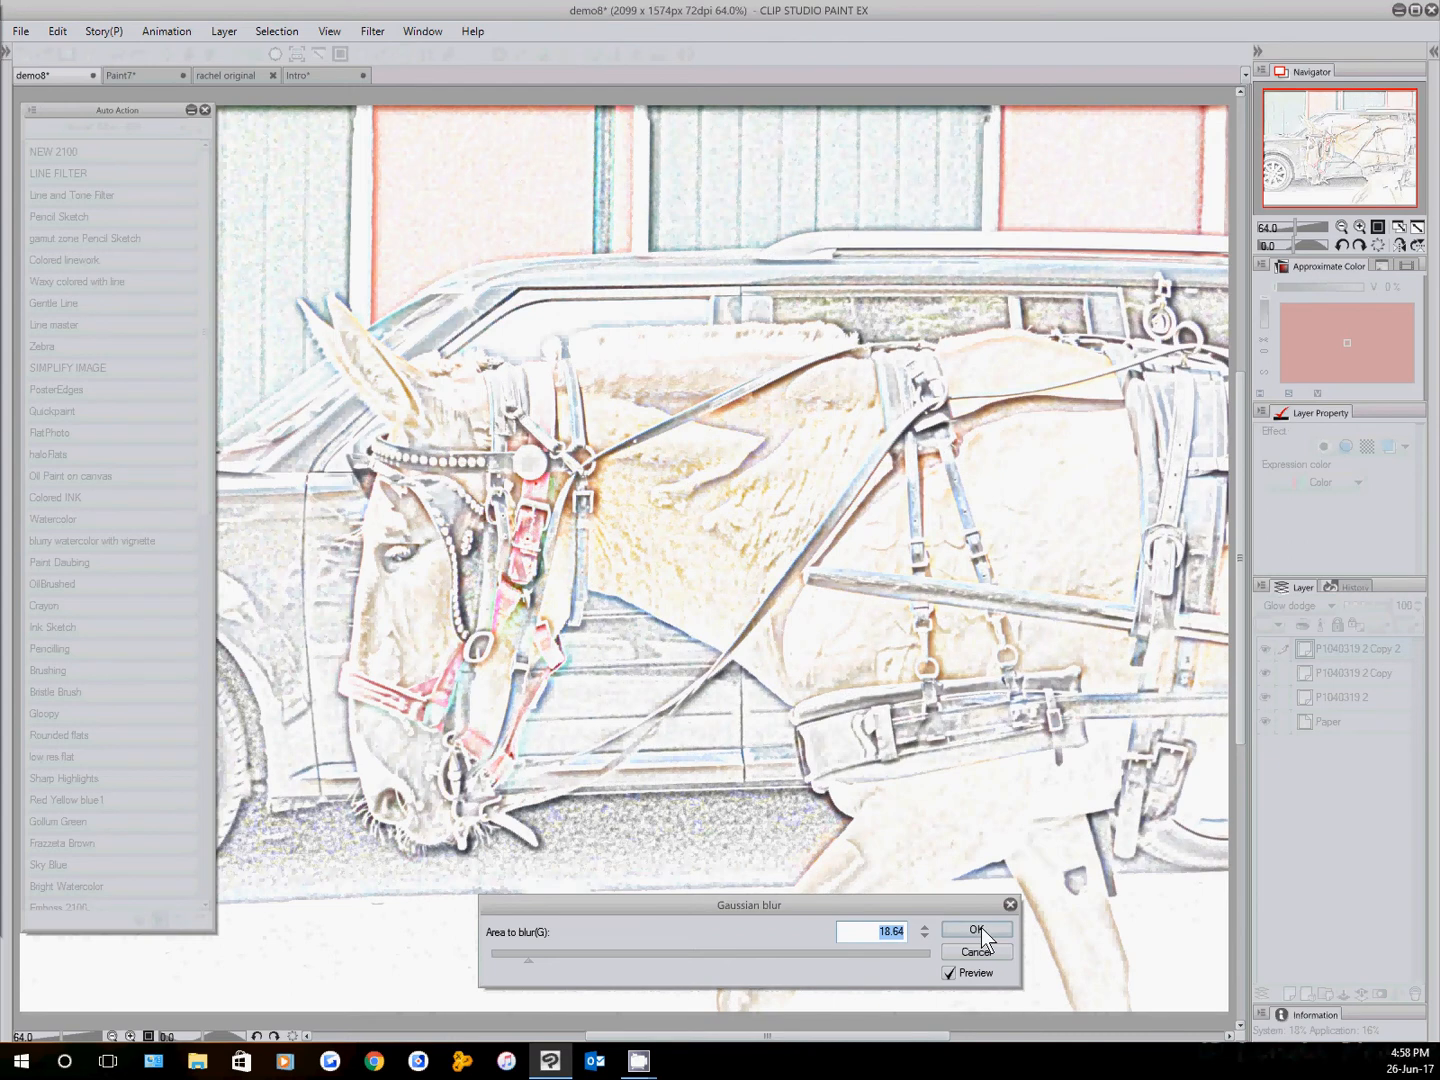
click(970, 928)
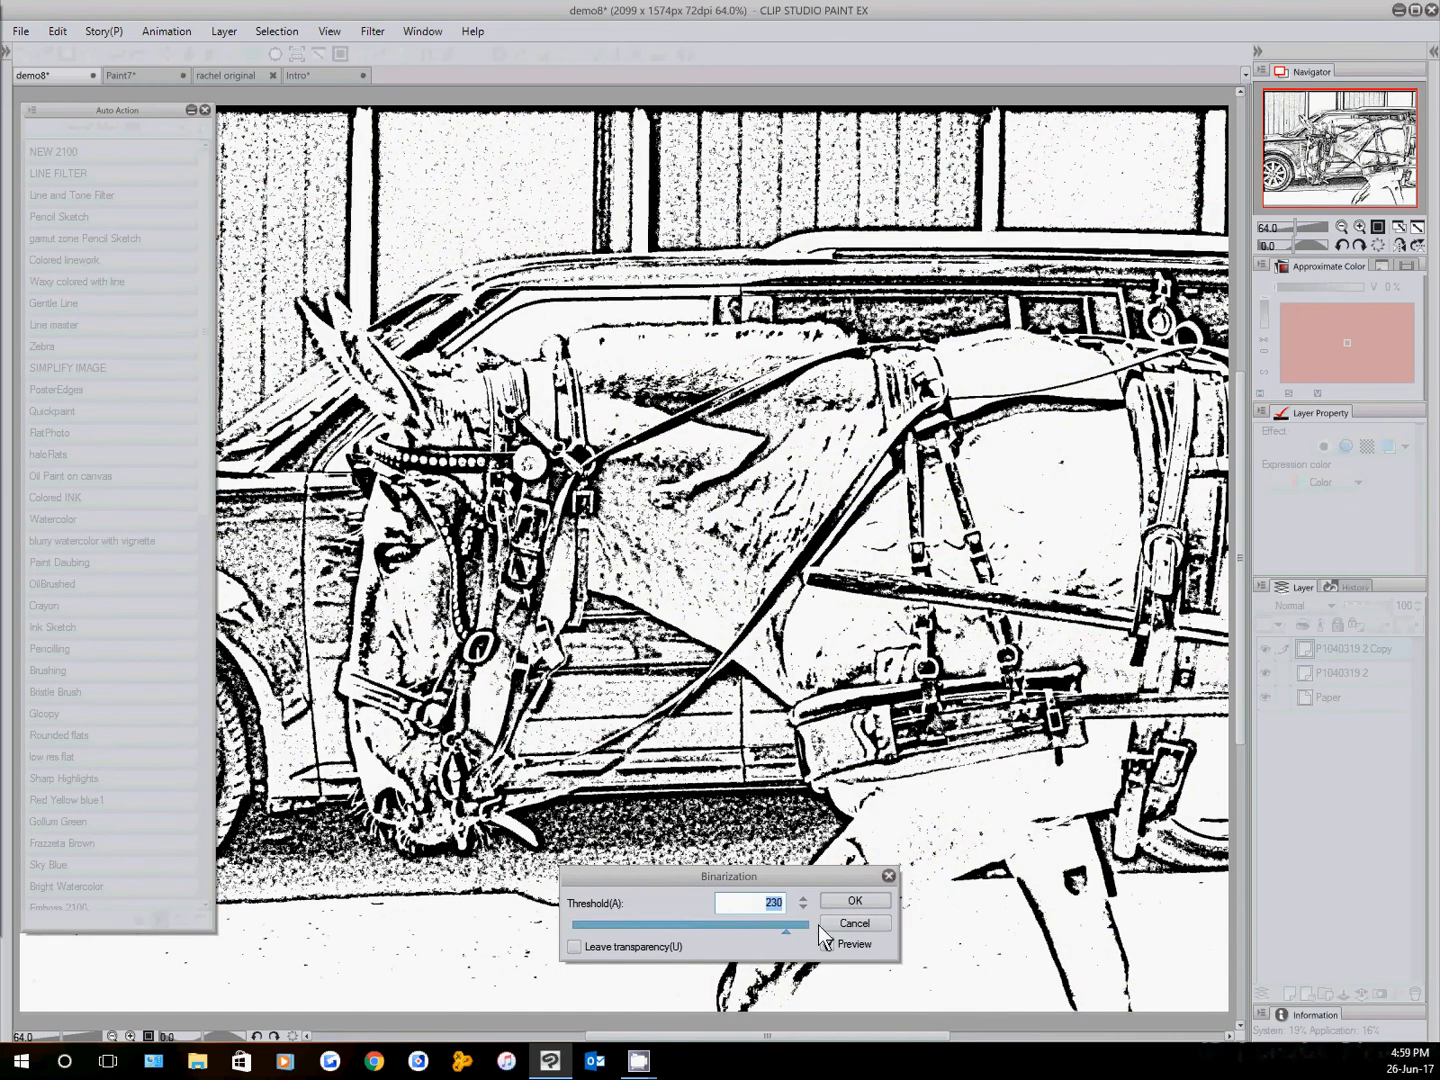
click(862, 900)
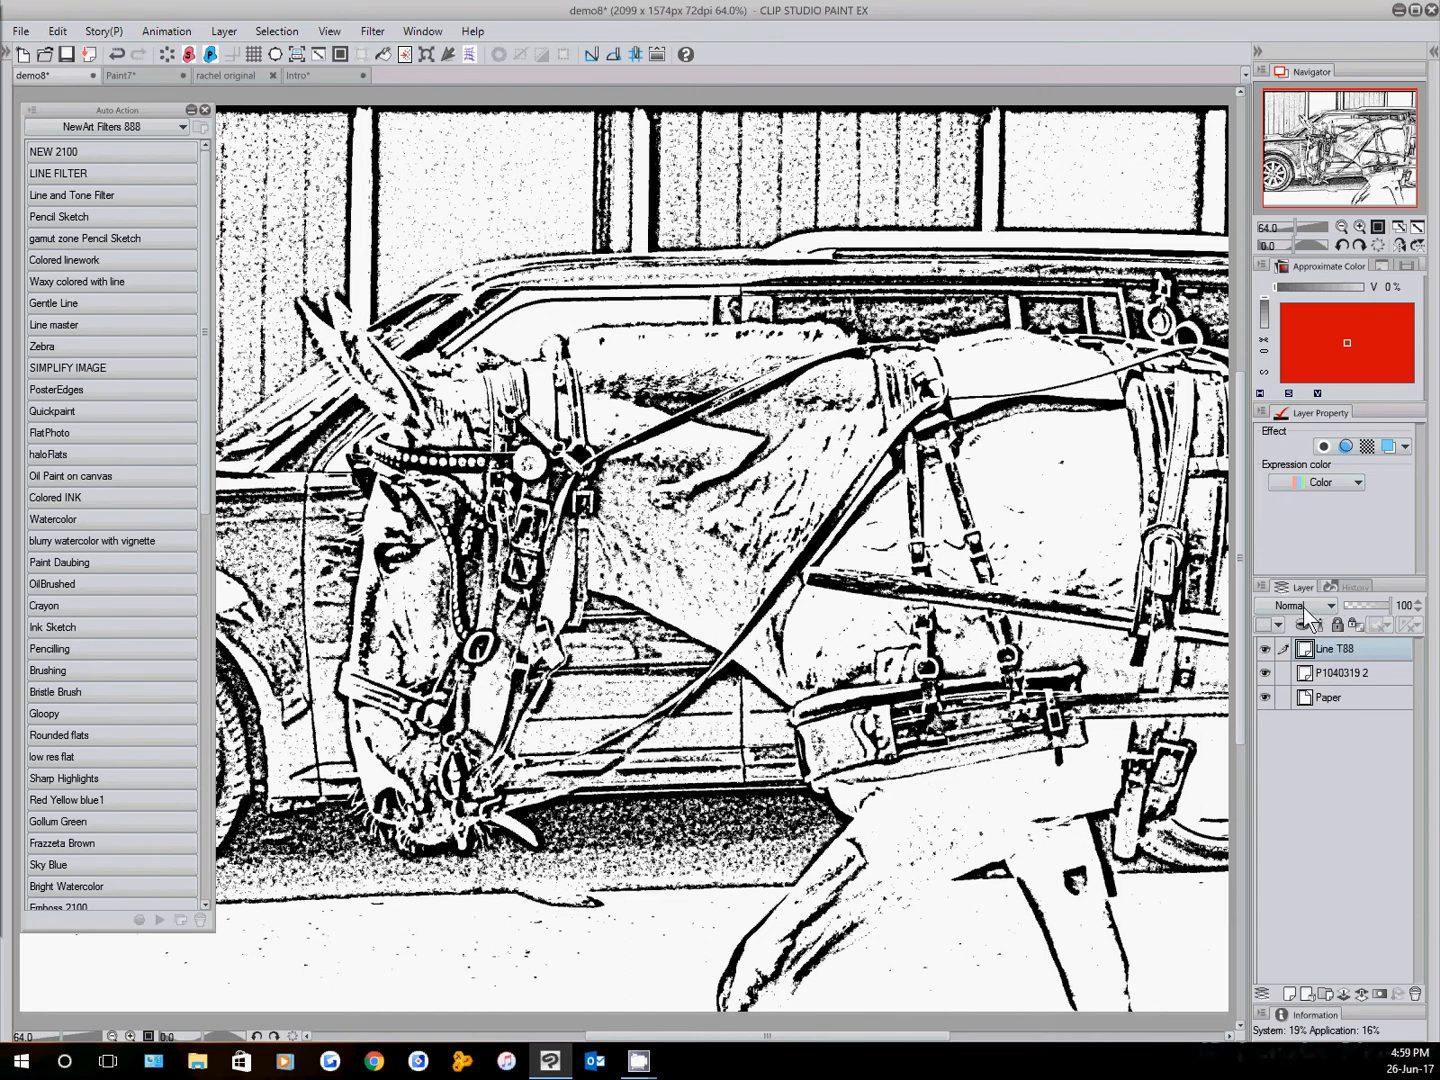
Try blending modes such as Linear burn, Overlay and Divide on the Line T88 layer and delete the layer
scroll(1303, 607, down, 3)
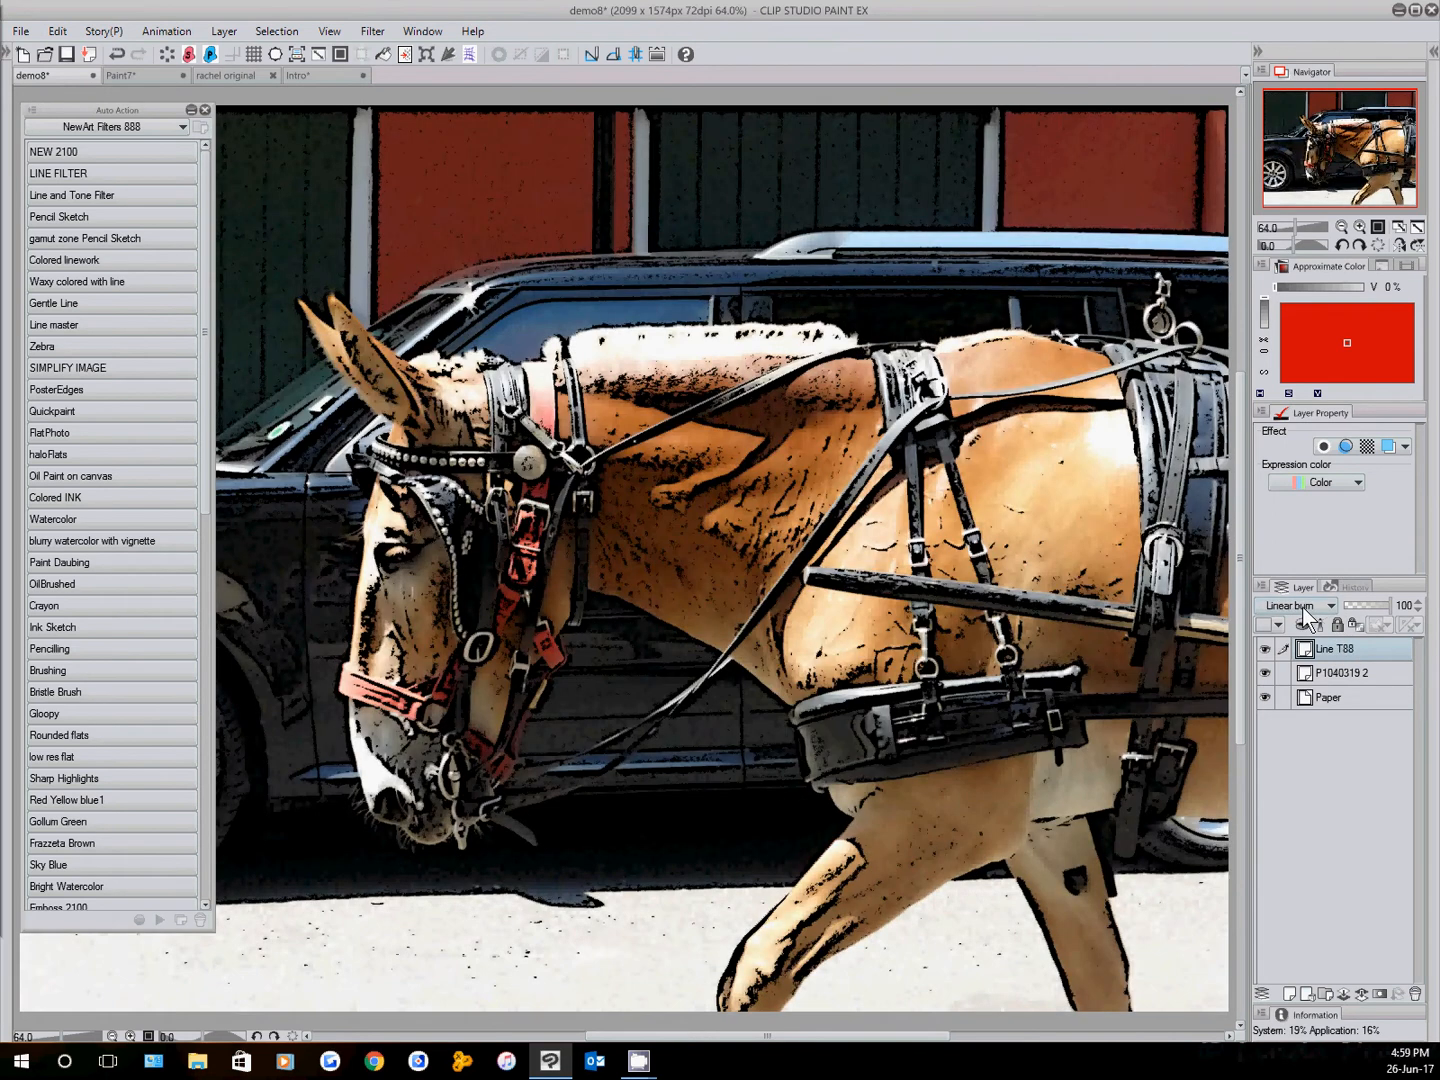
scroll(1302, 614, down, 8)
scroll(1303, 612, down, 5)
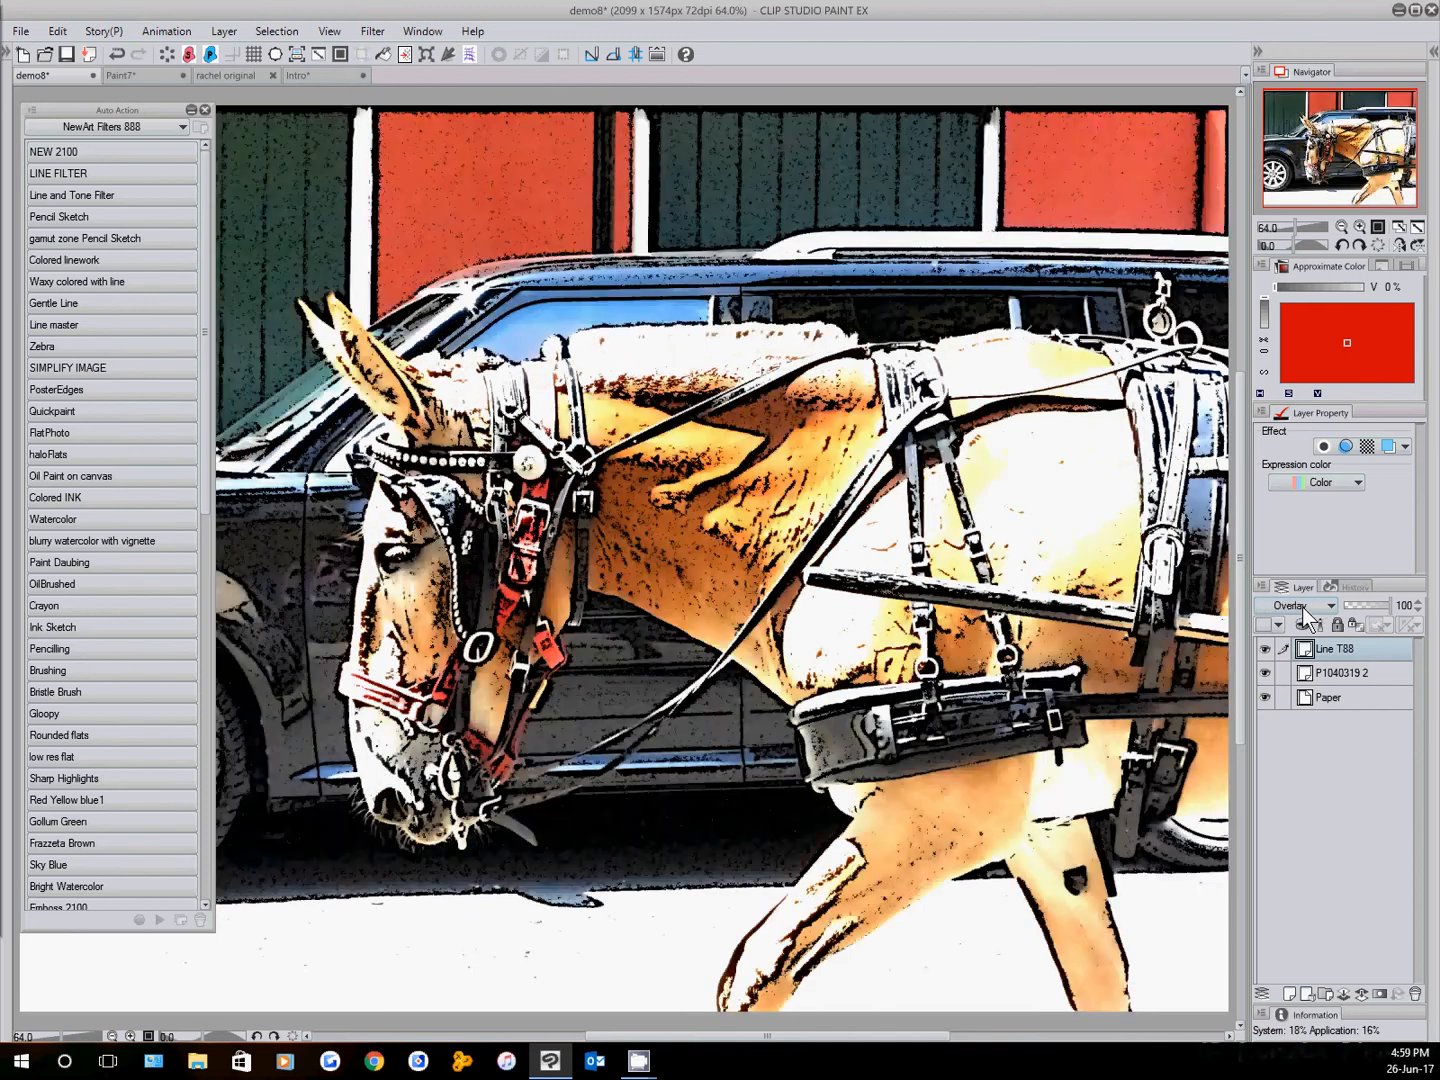
scroll(1302, 612, up, 11)
scroll(1303, 612, down, 20)
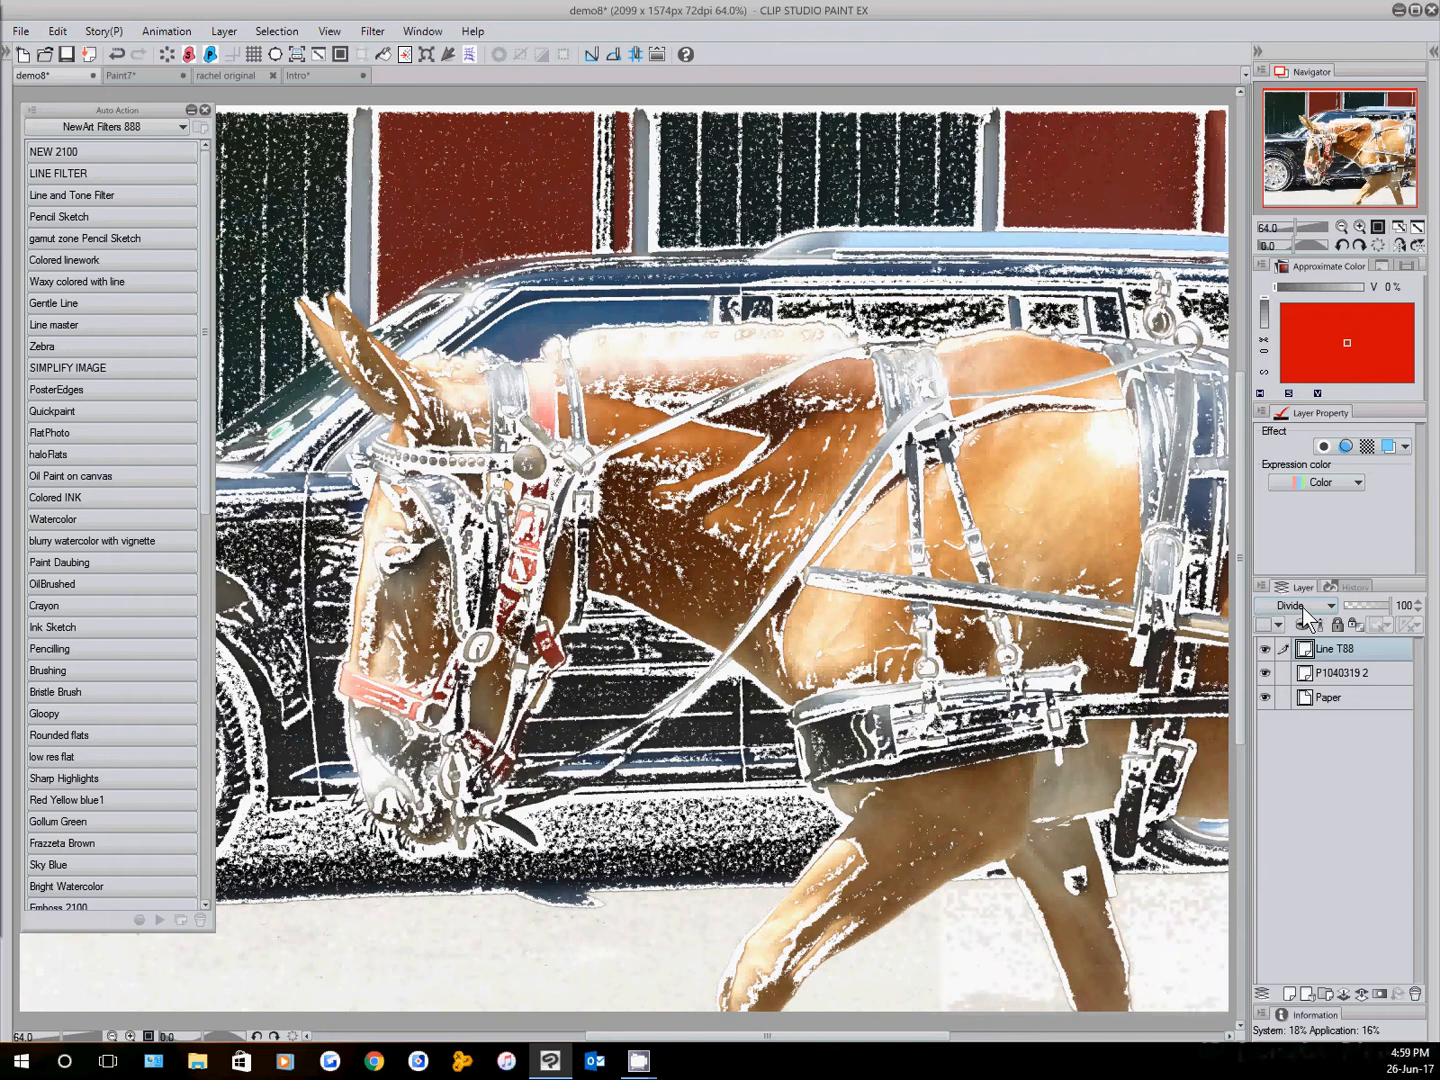
click(1413, 995)
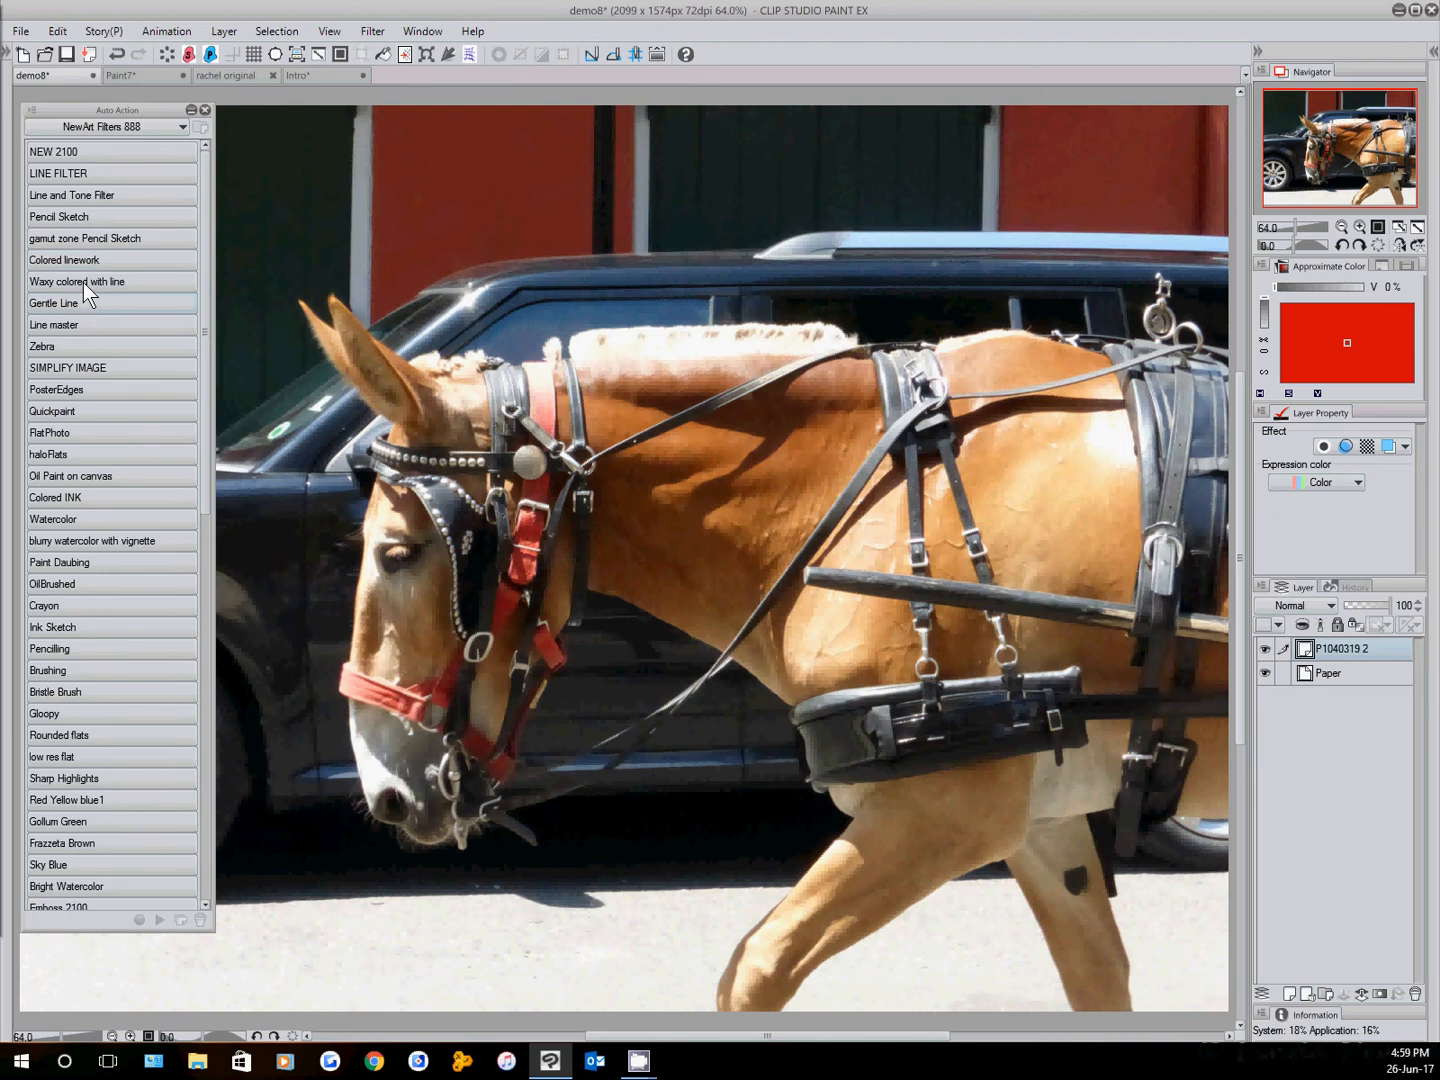
Try the Waxy colored with line action on the horse photo, inspect the effect and delete the Color with Line layer
click(84, 282)
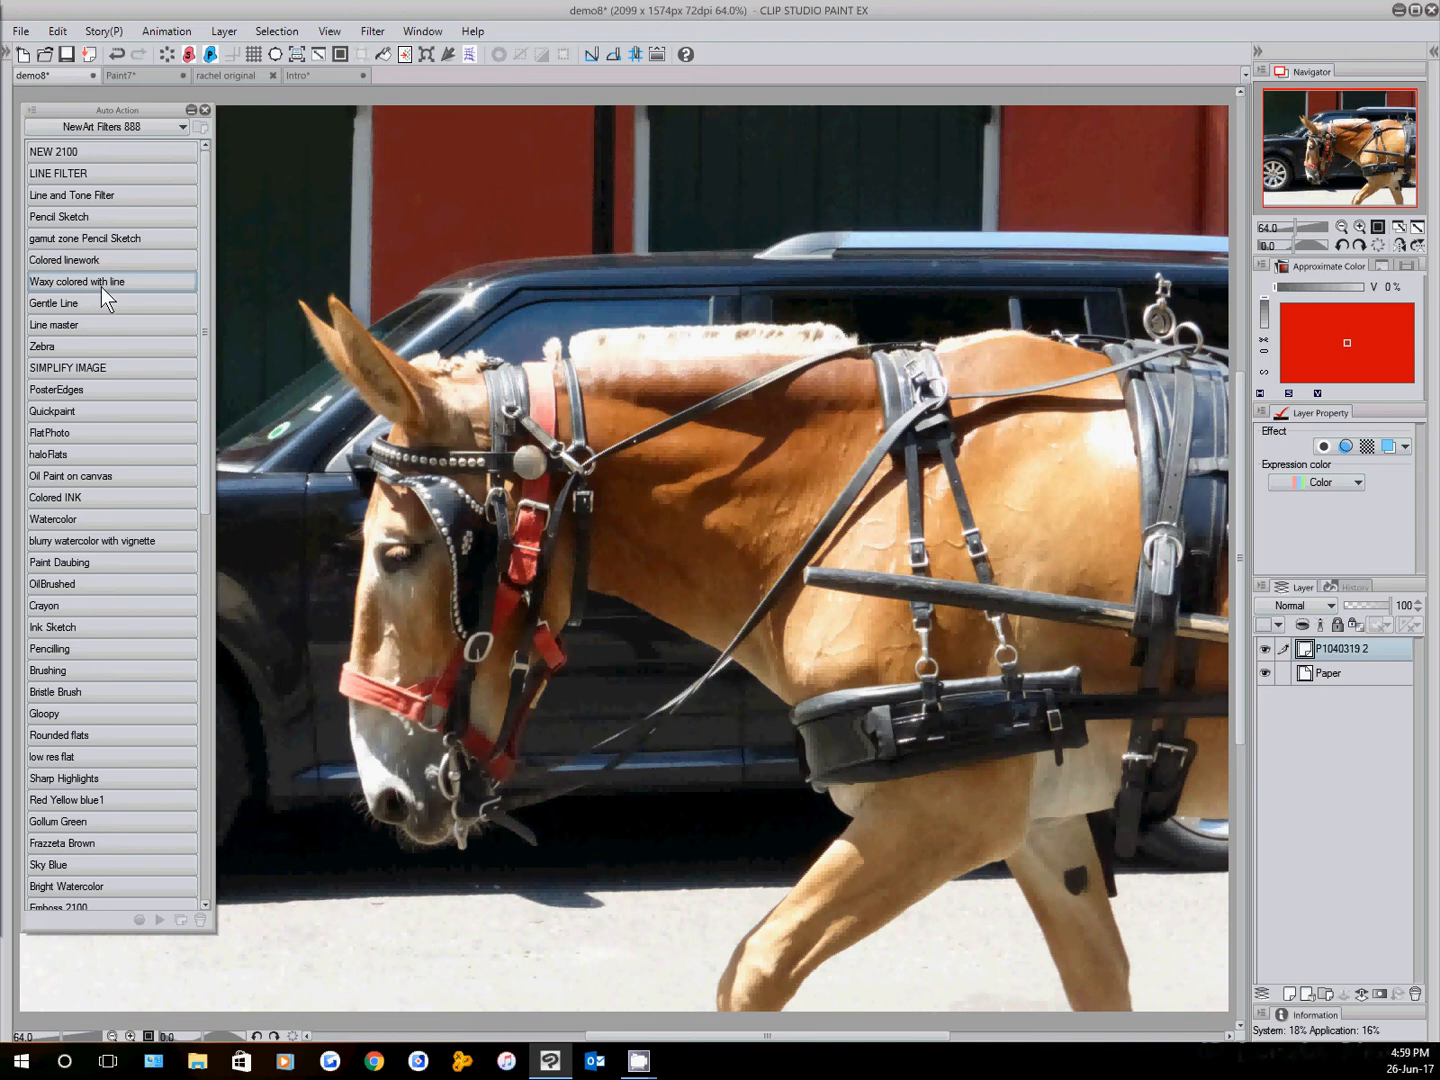
click(101, 287)
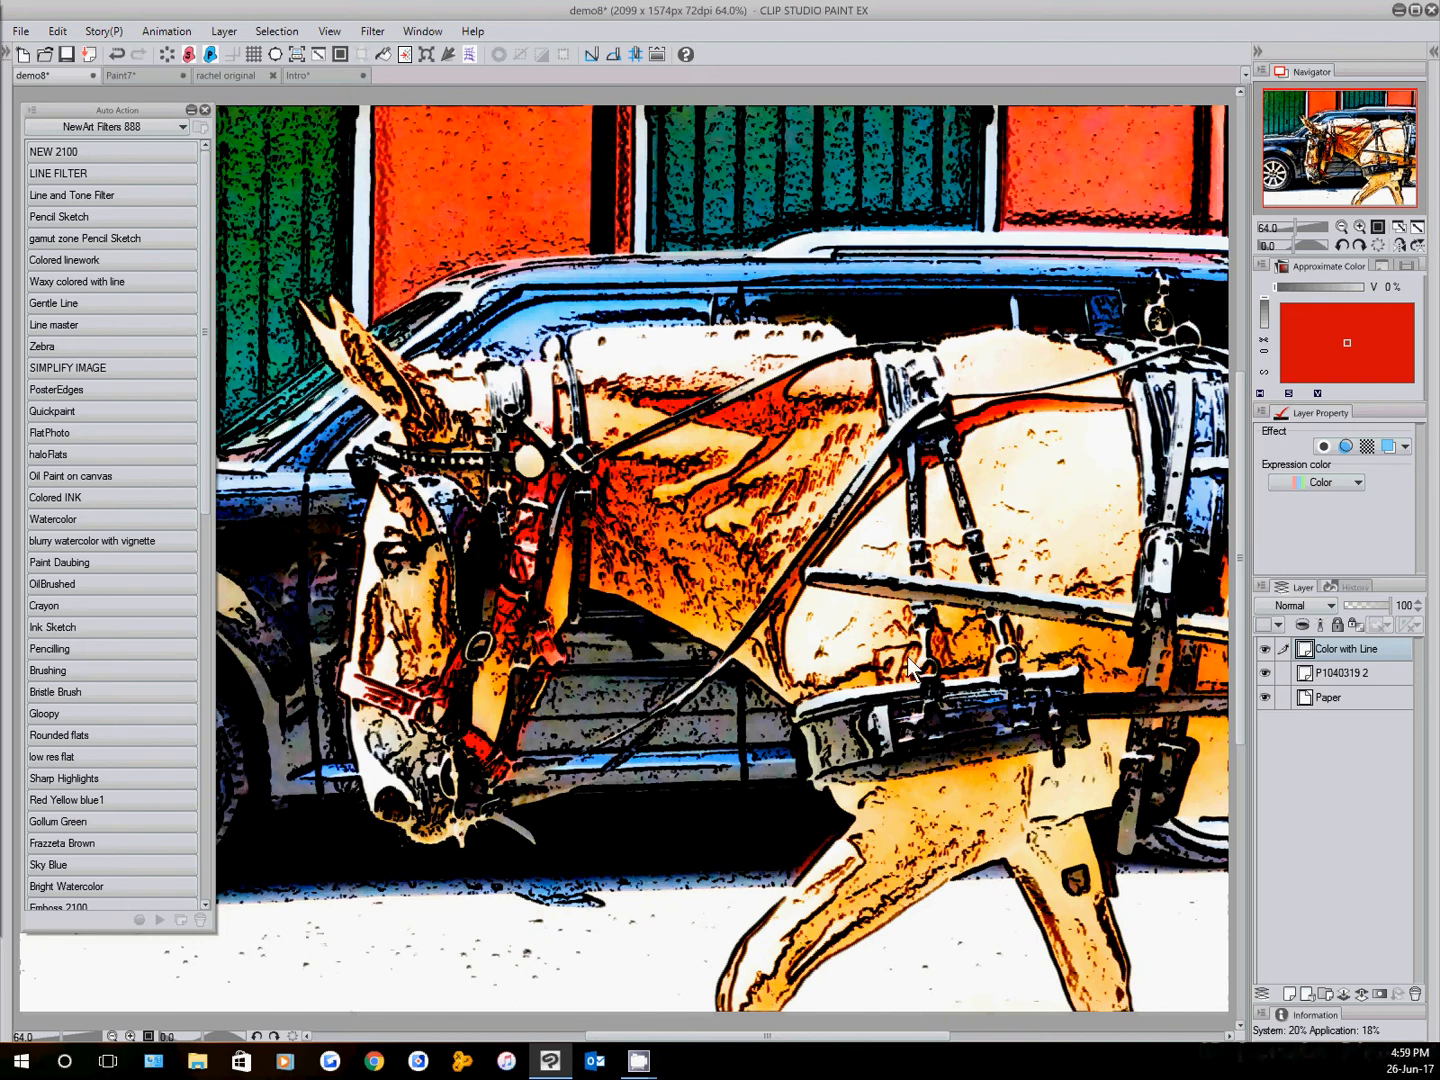
scroll(910, 668, down, 3)
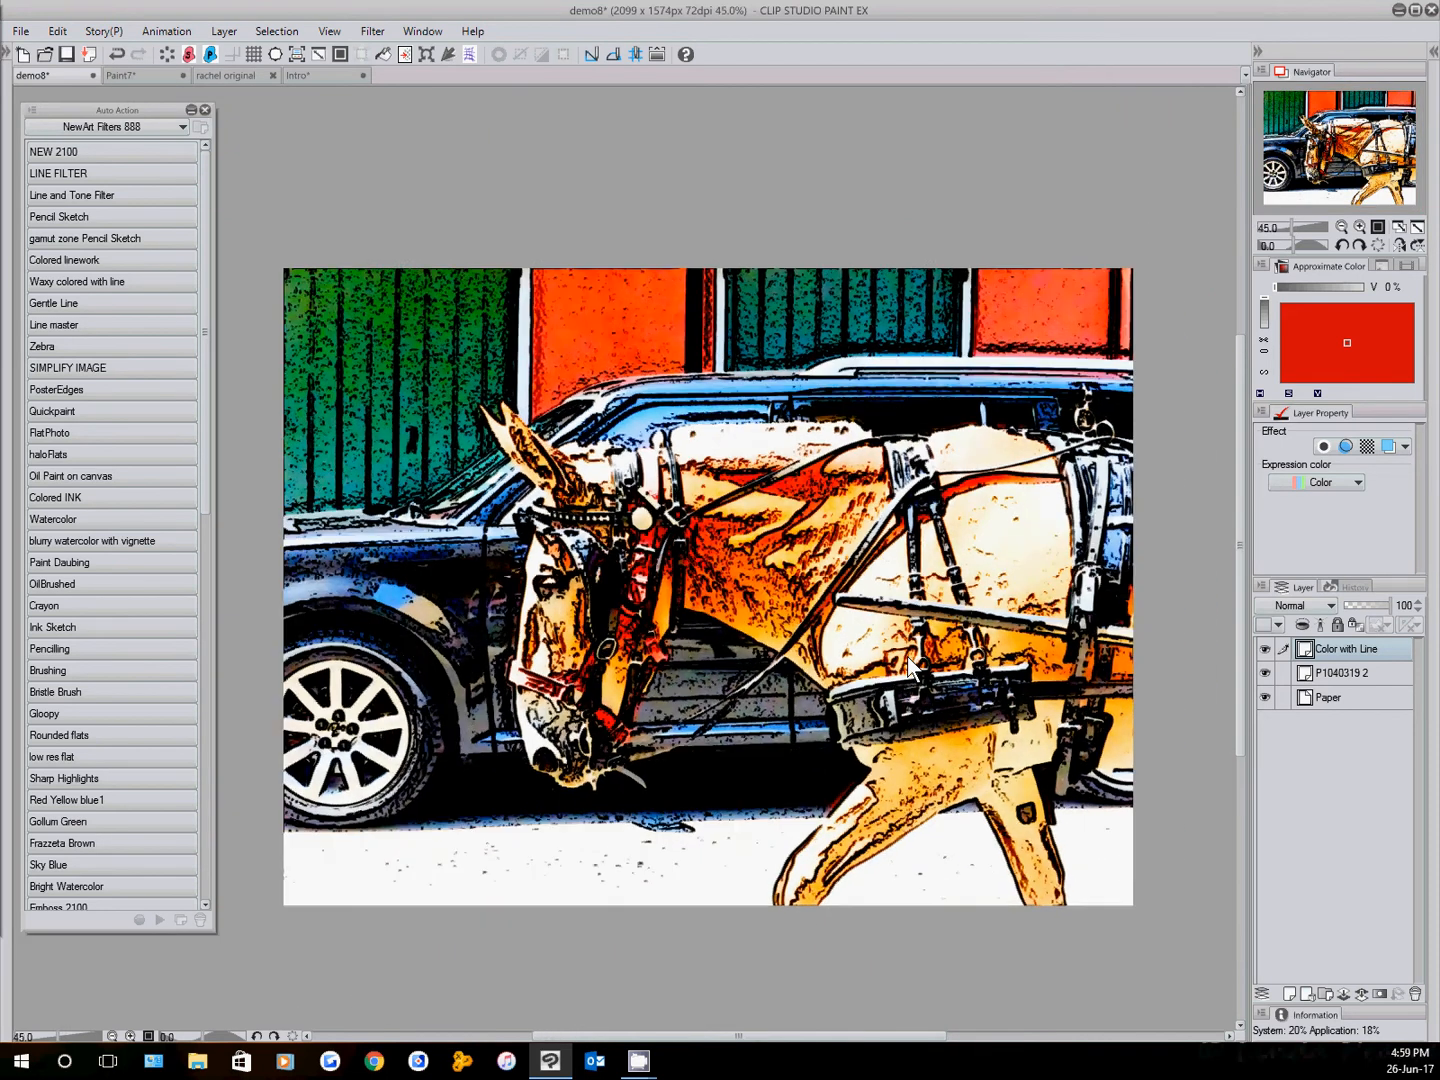
scroll(910, 668, up, 1)
scroll(910, 668, up, 1)
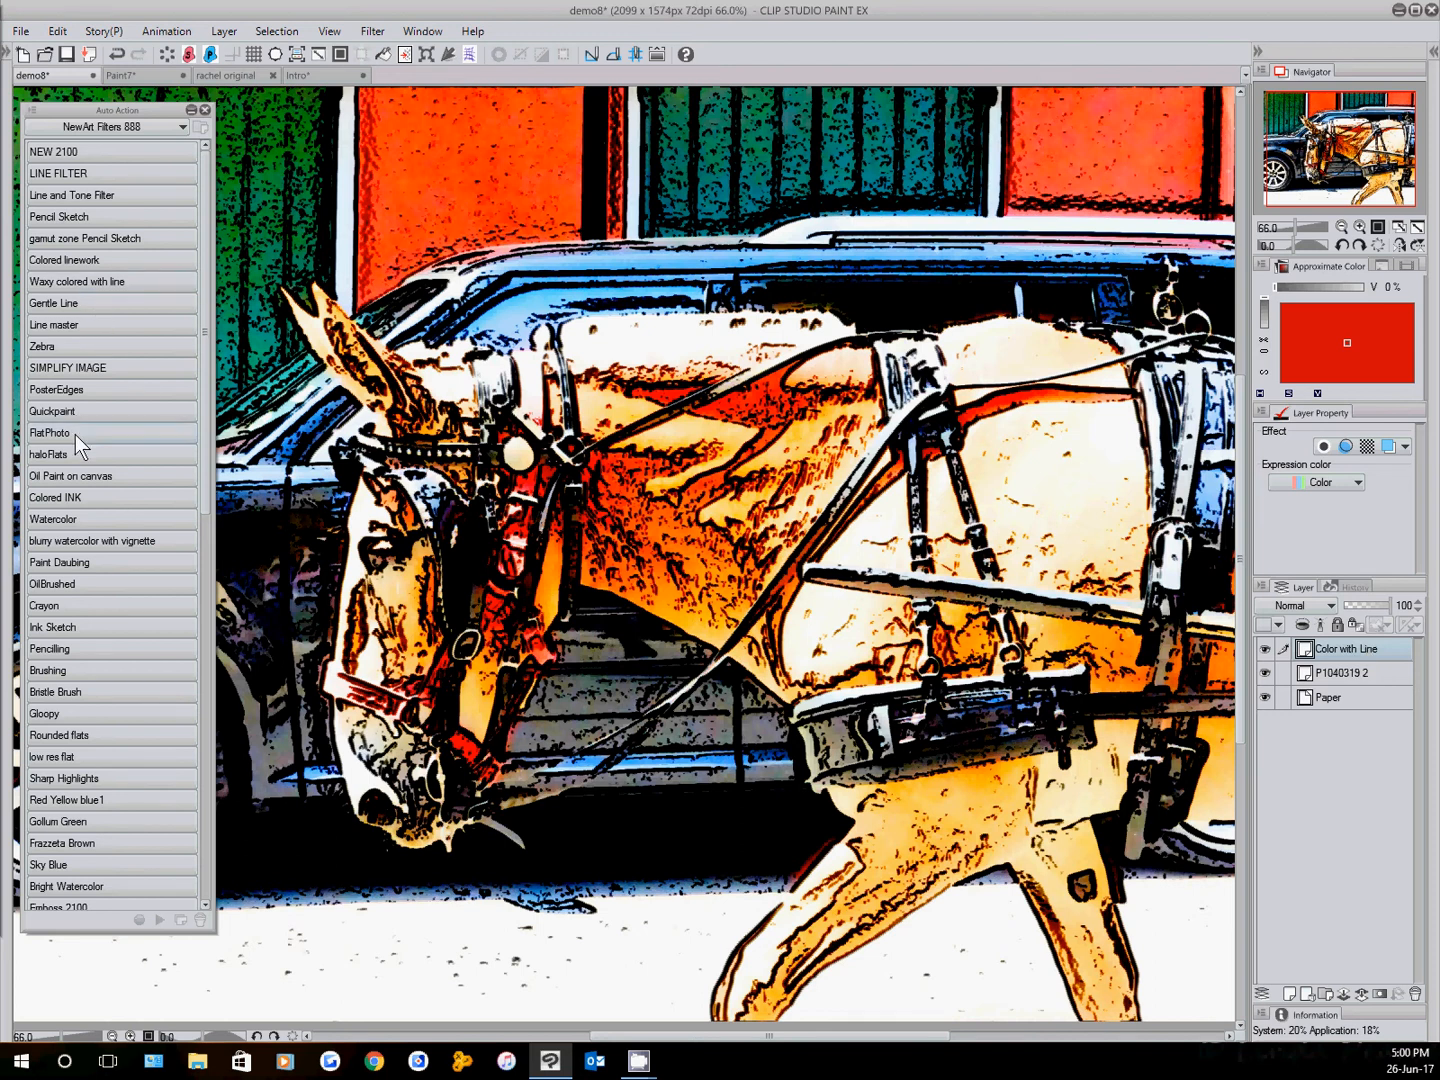
scroll(76, 437, down, 3)
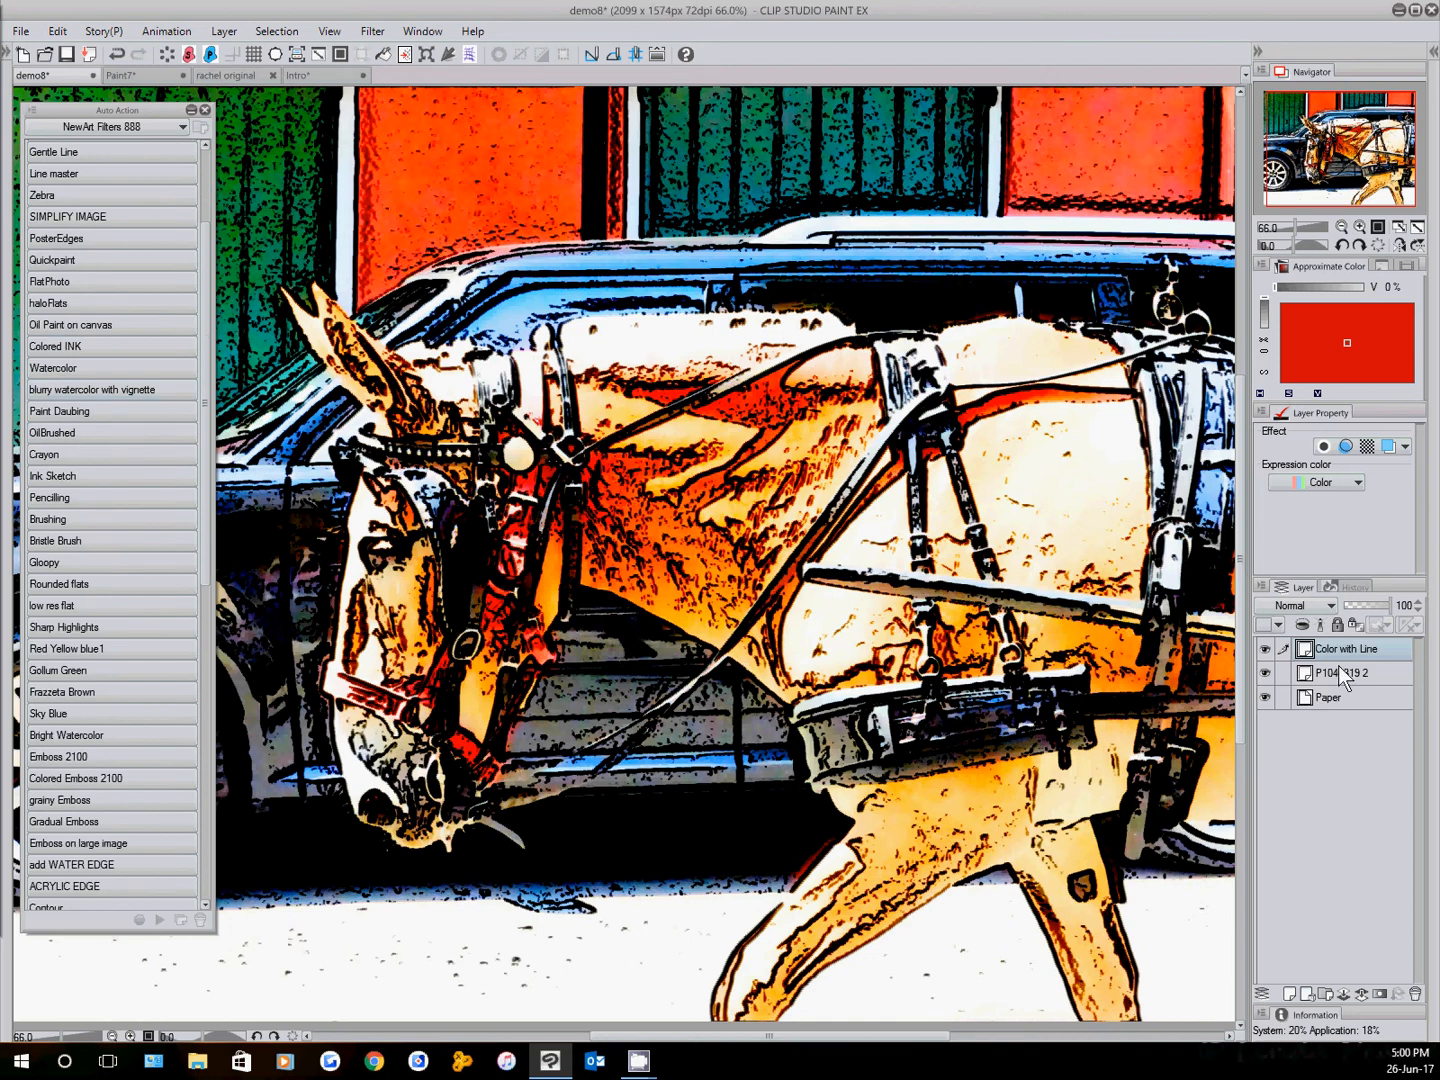
click(1415, 993)
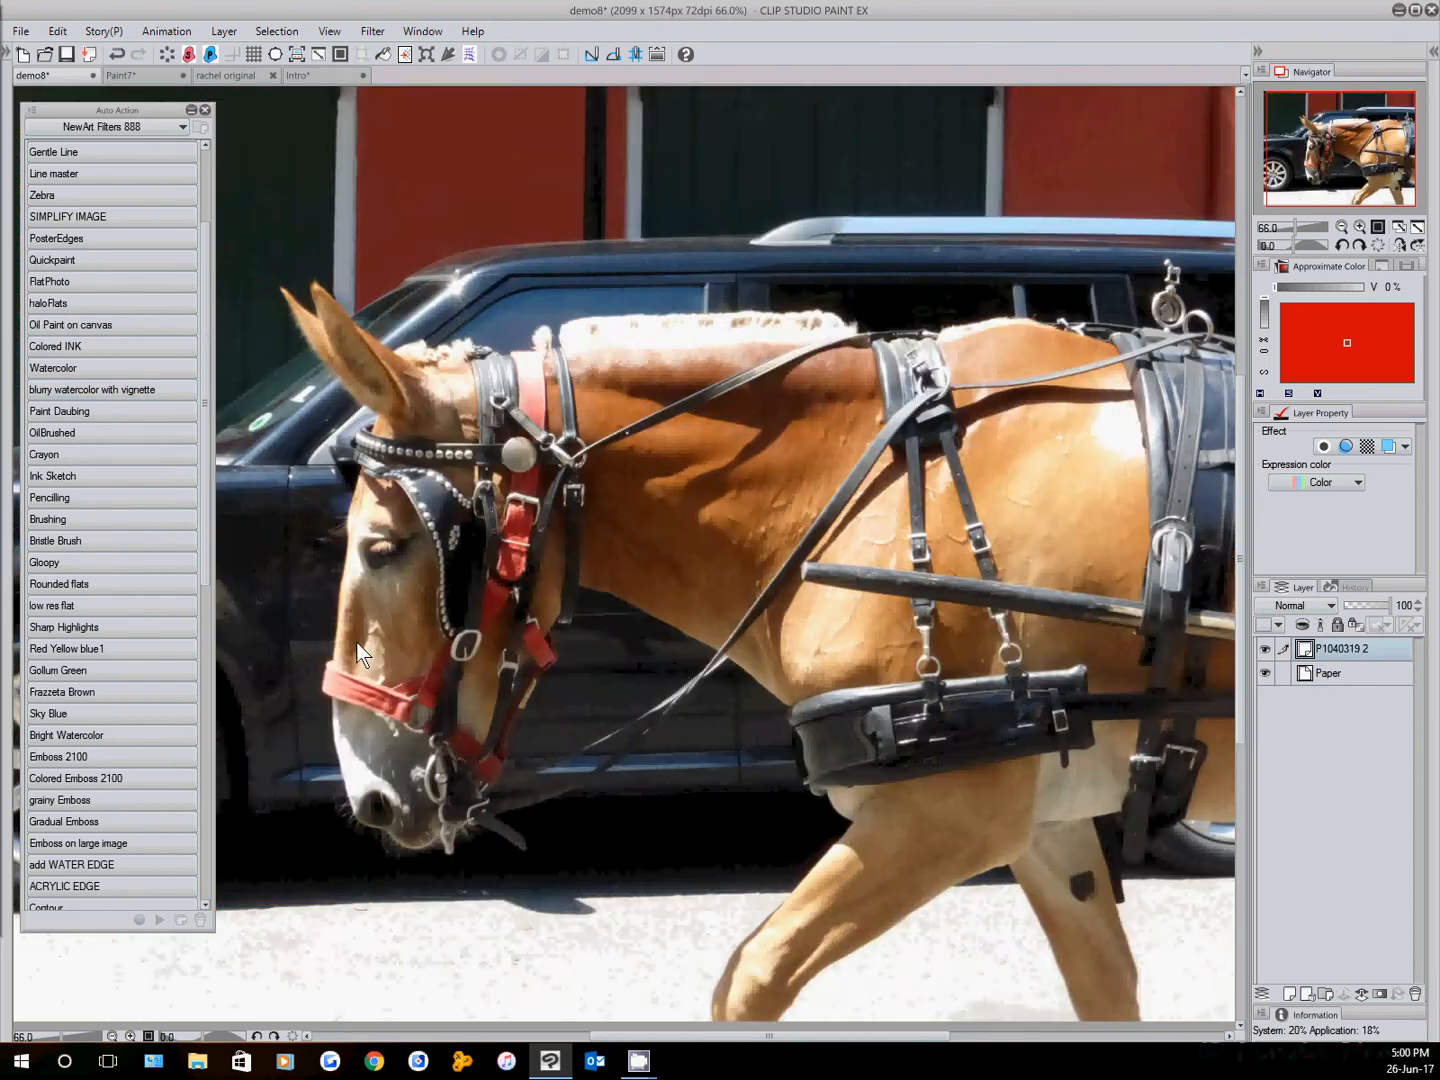
Try the Ink Sketch and Crayon actions one after the other on the horse photo, deleting each resulting layer
click(53, 476)
click(53, 477)
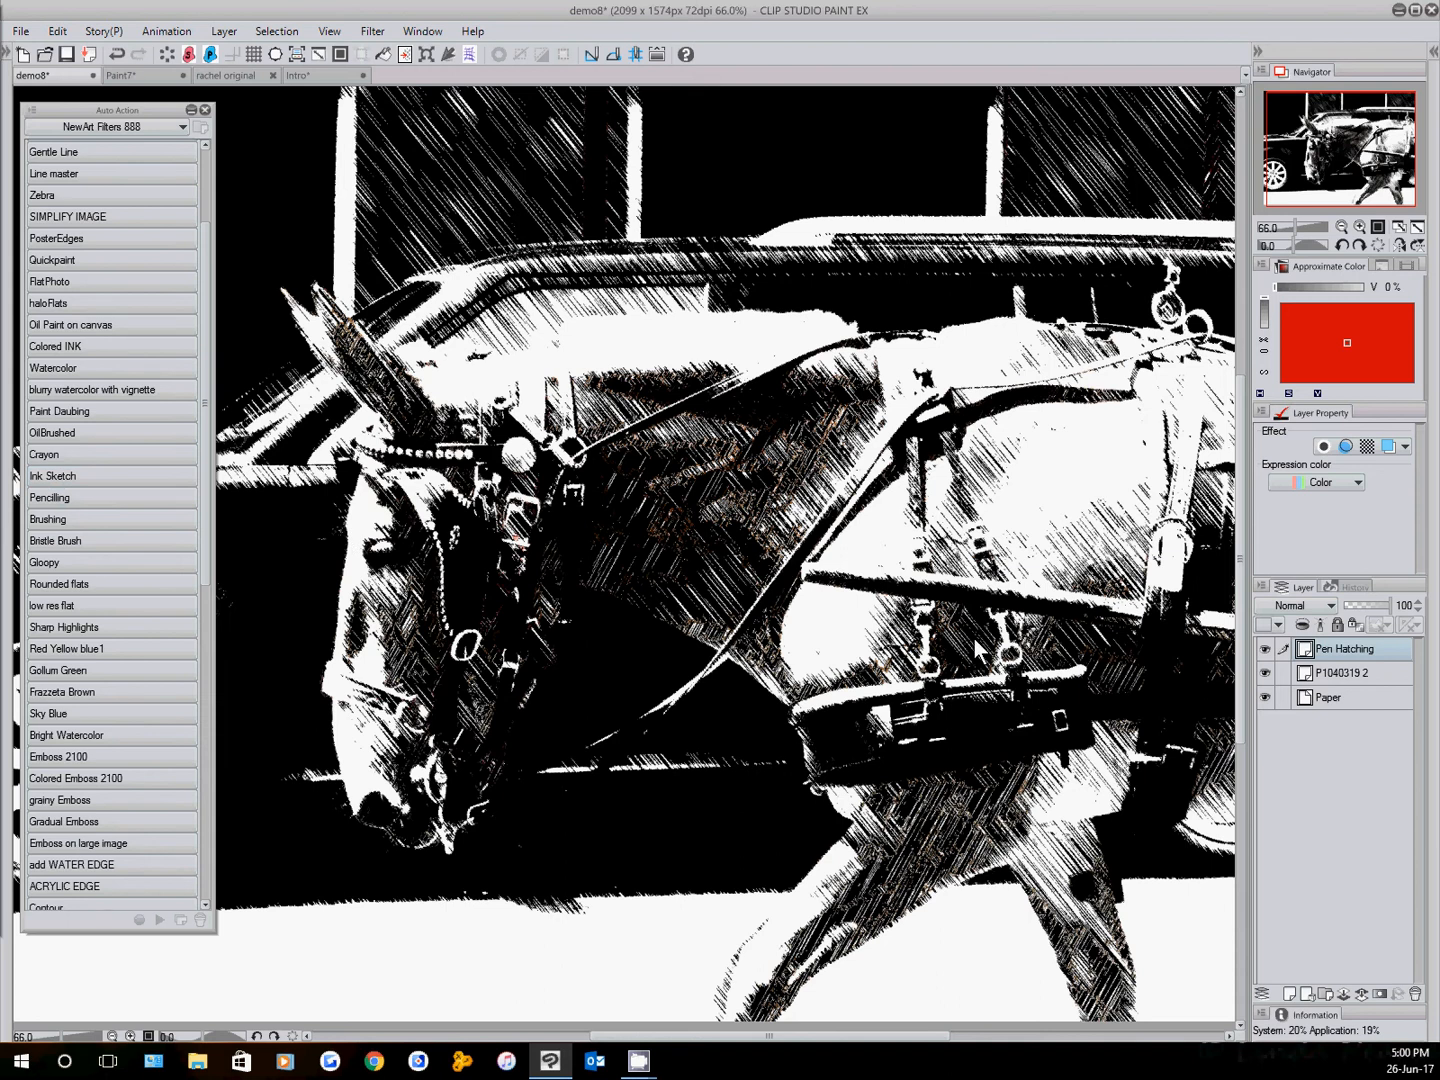
scroll(976, 641, up, 1)
scroll(977, 641, down, 1)
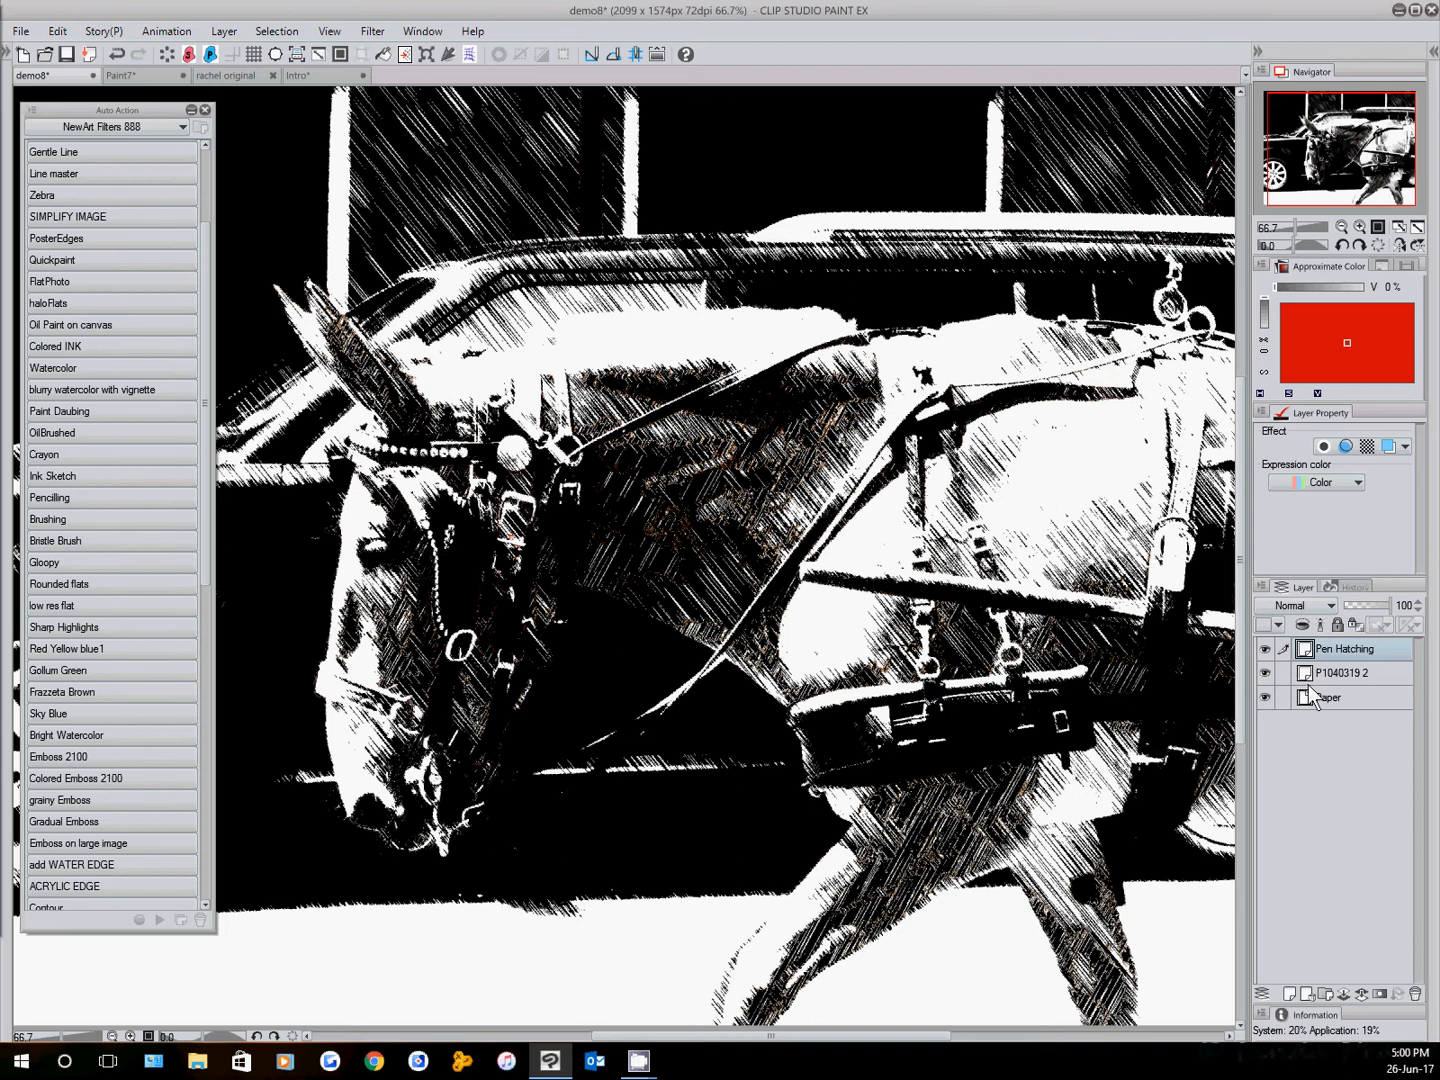
click(1414, 995)
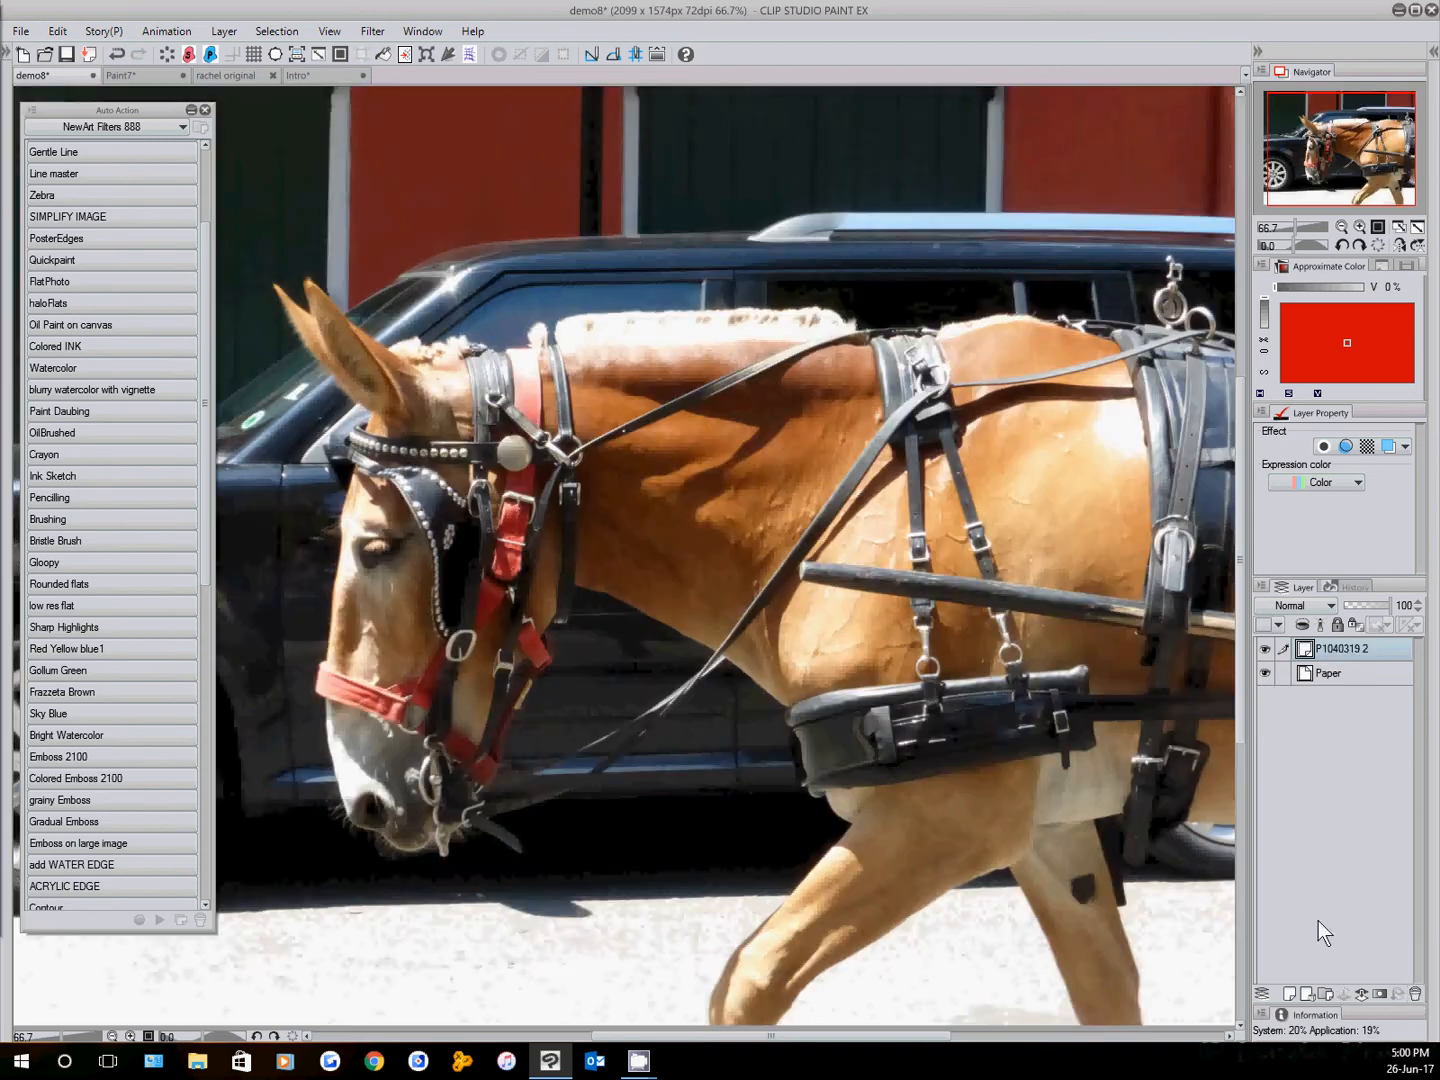
click(41, 454)
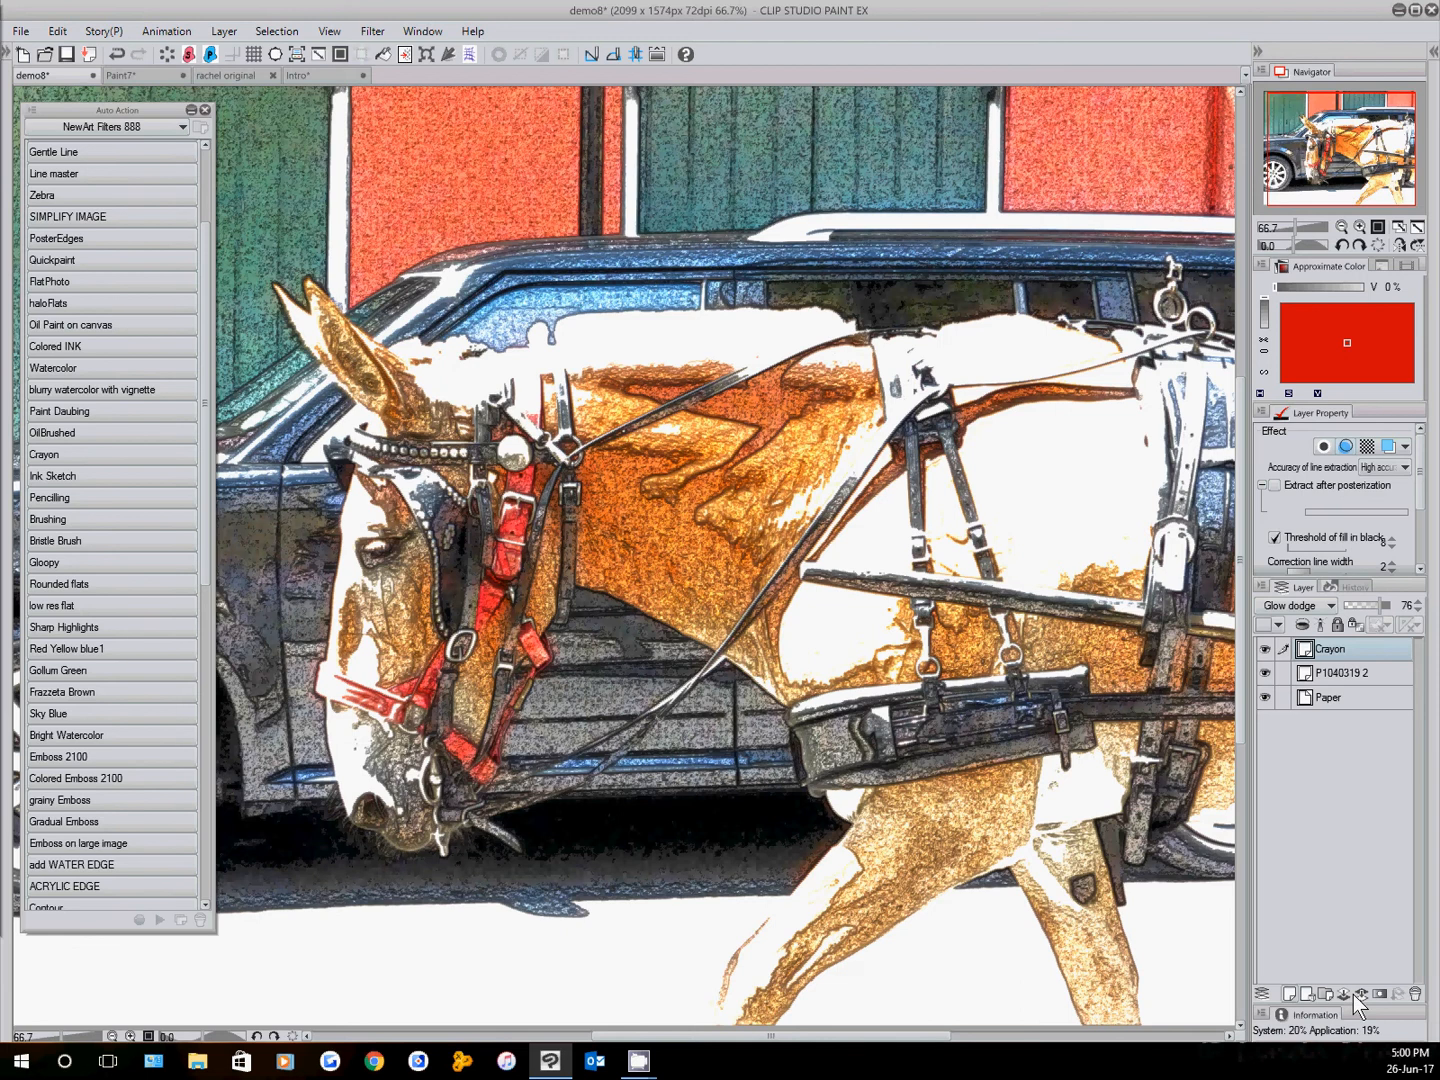
click(1415, 994)
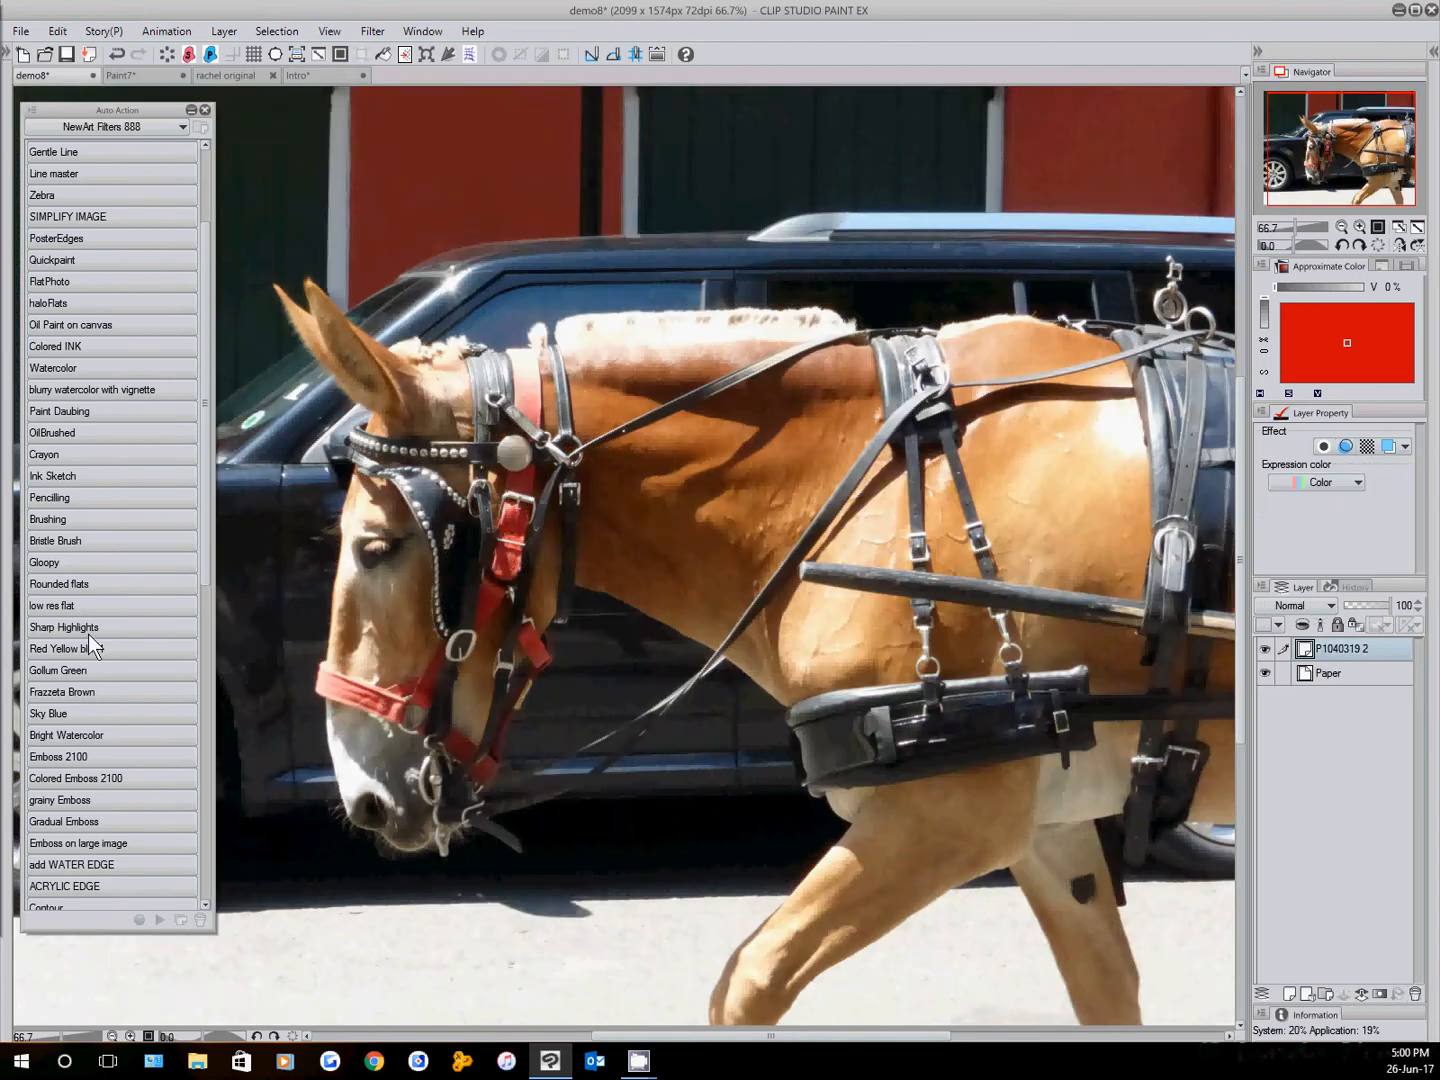
Add the edge paper8 texture over the horse photo, slightly enlarge its tile and rotate it clockwise
scroll(190, 600, down, 7)
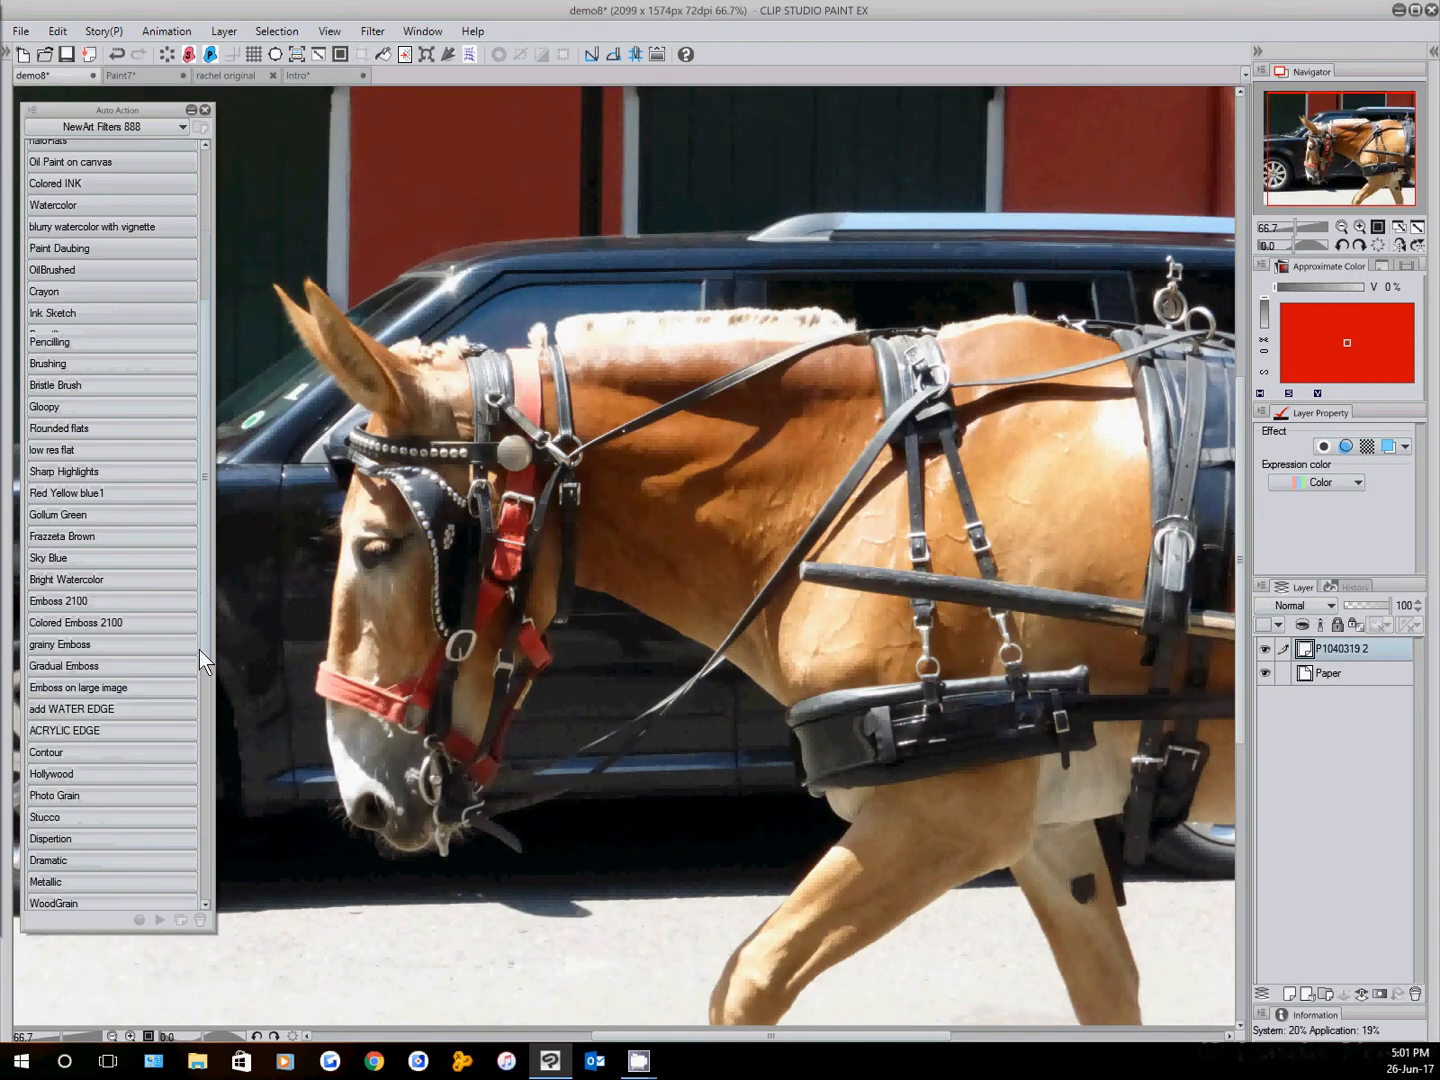
scroll(186, 785, down, 3)
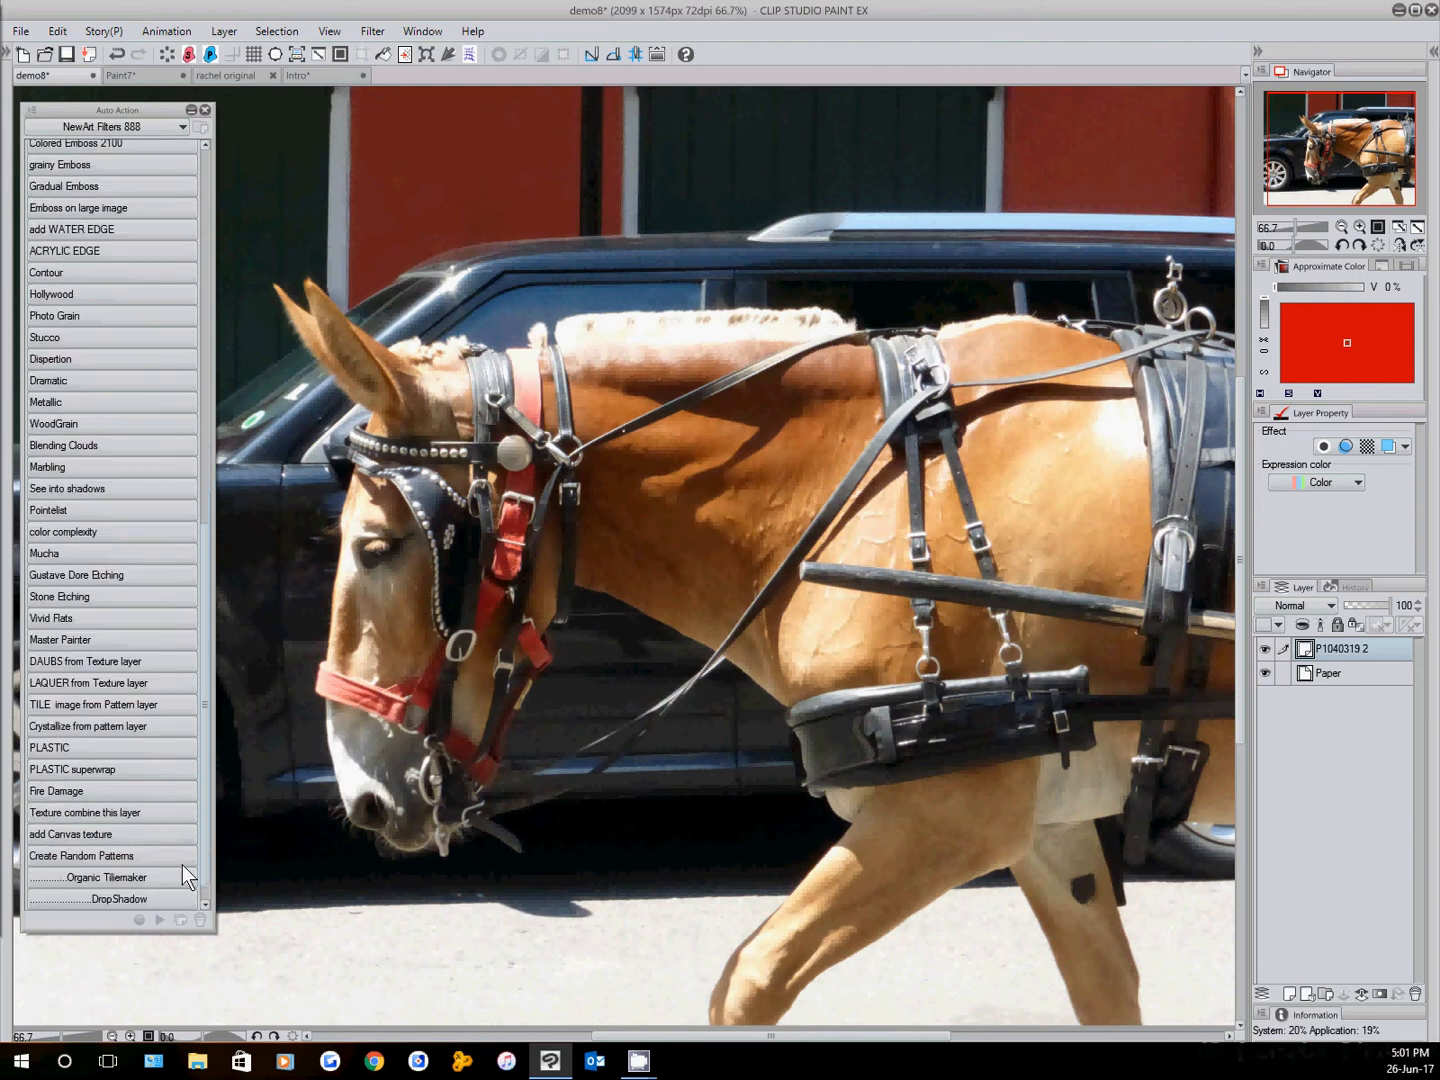
scroll(184, 878, up, 1)
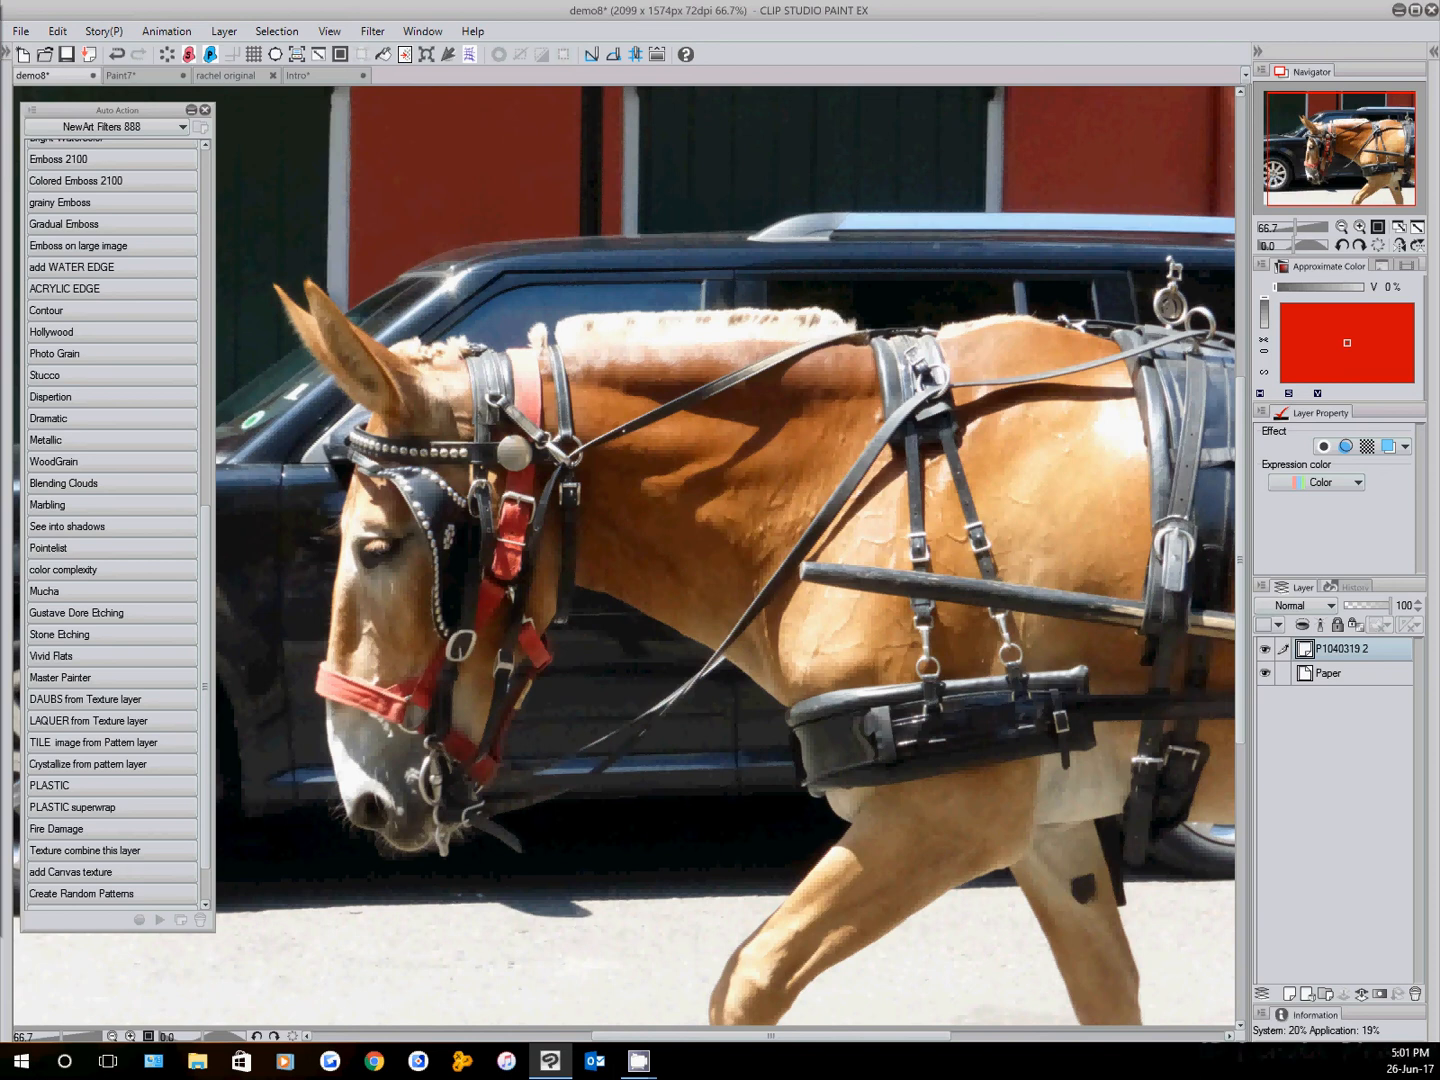
drag(3, 500, 736, 546)
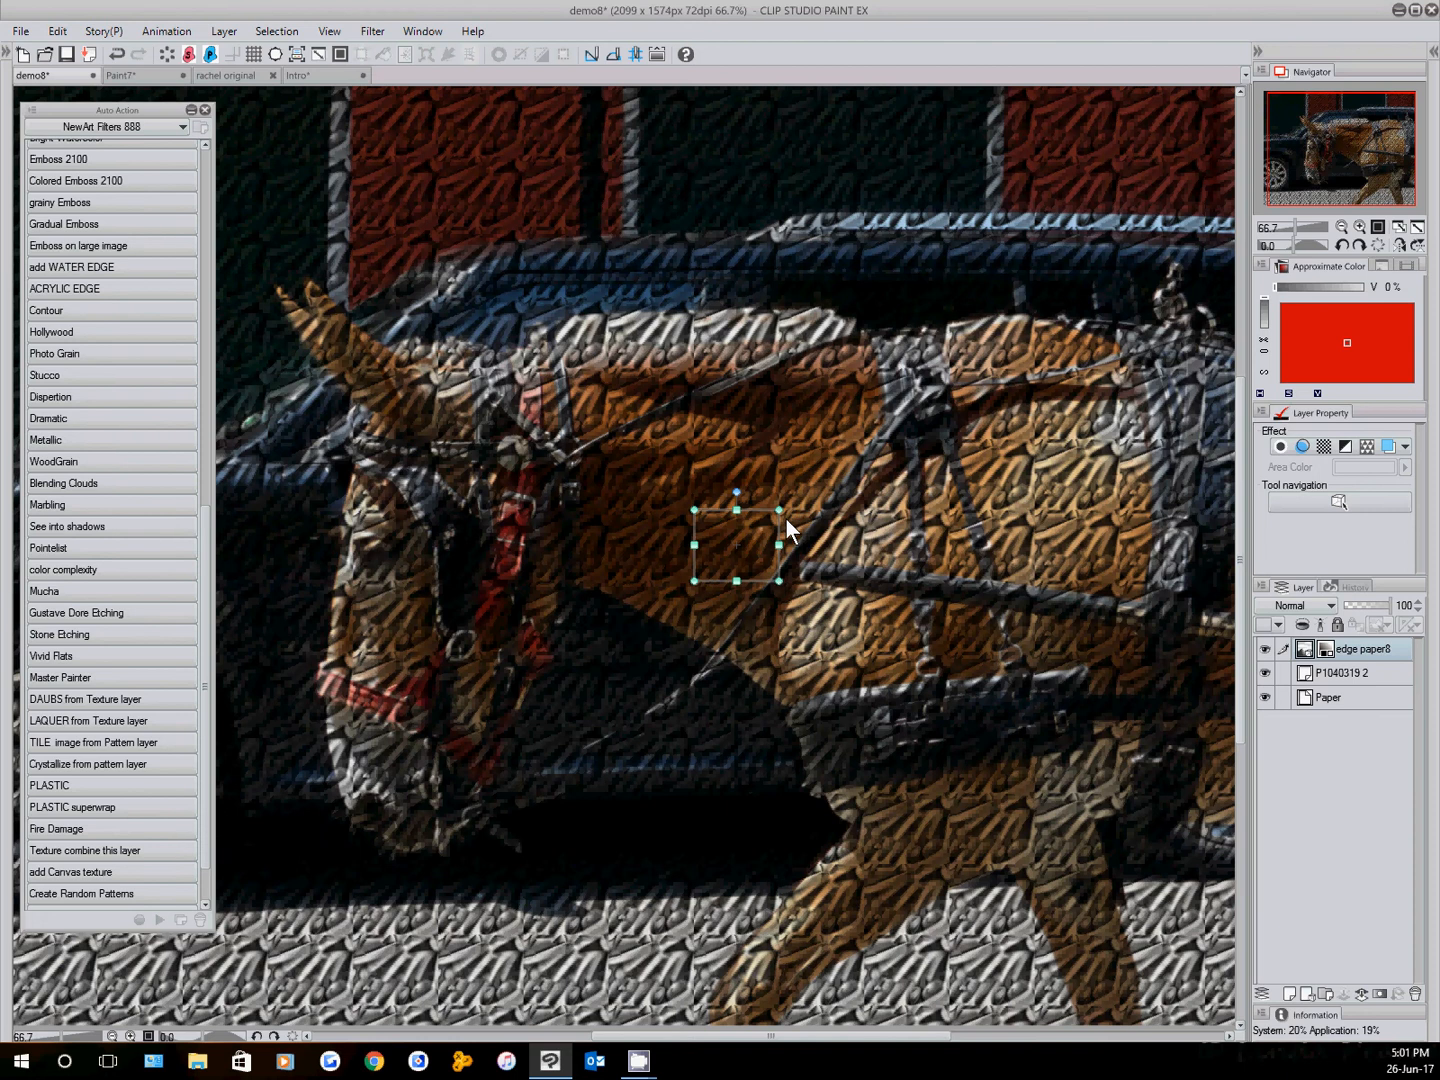
drag(781, 512, 817, 479)
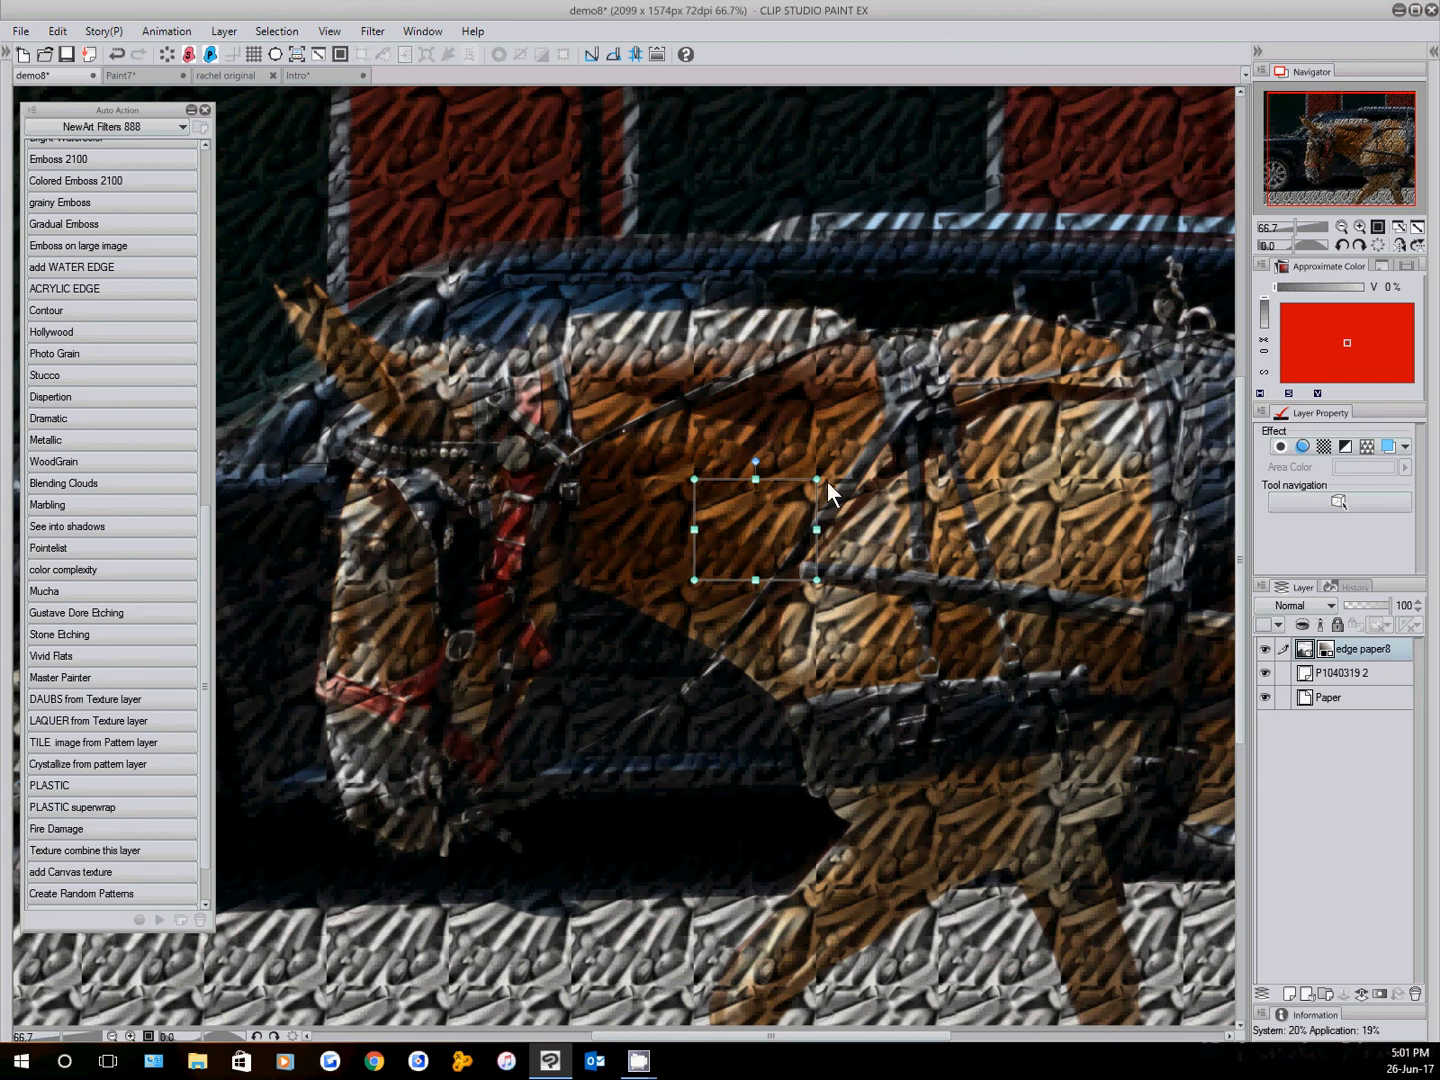
drag(827, 479, 846, 506)
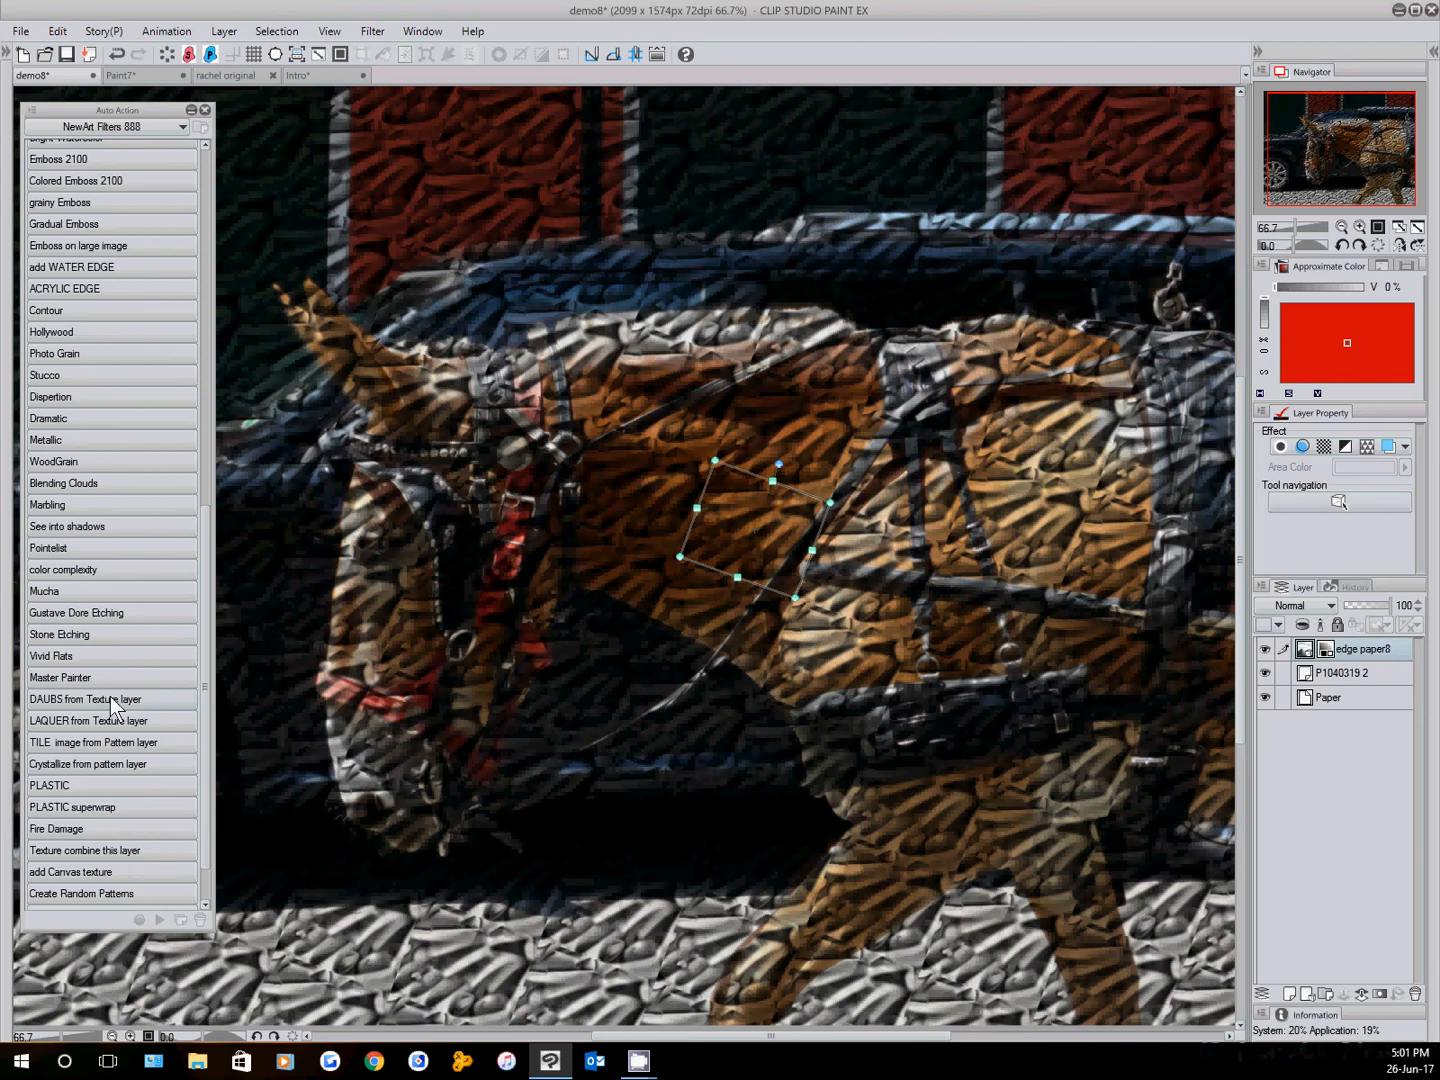
Run the DAUBS from Texture layer action on the edge paper8 layer with a movable blur area of 14.39
click(67, 699)
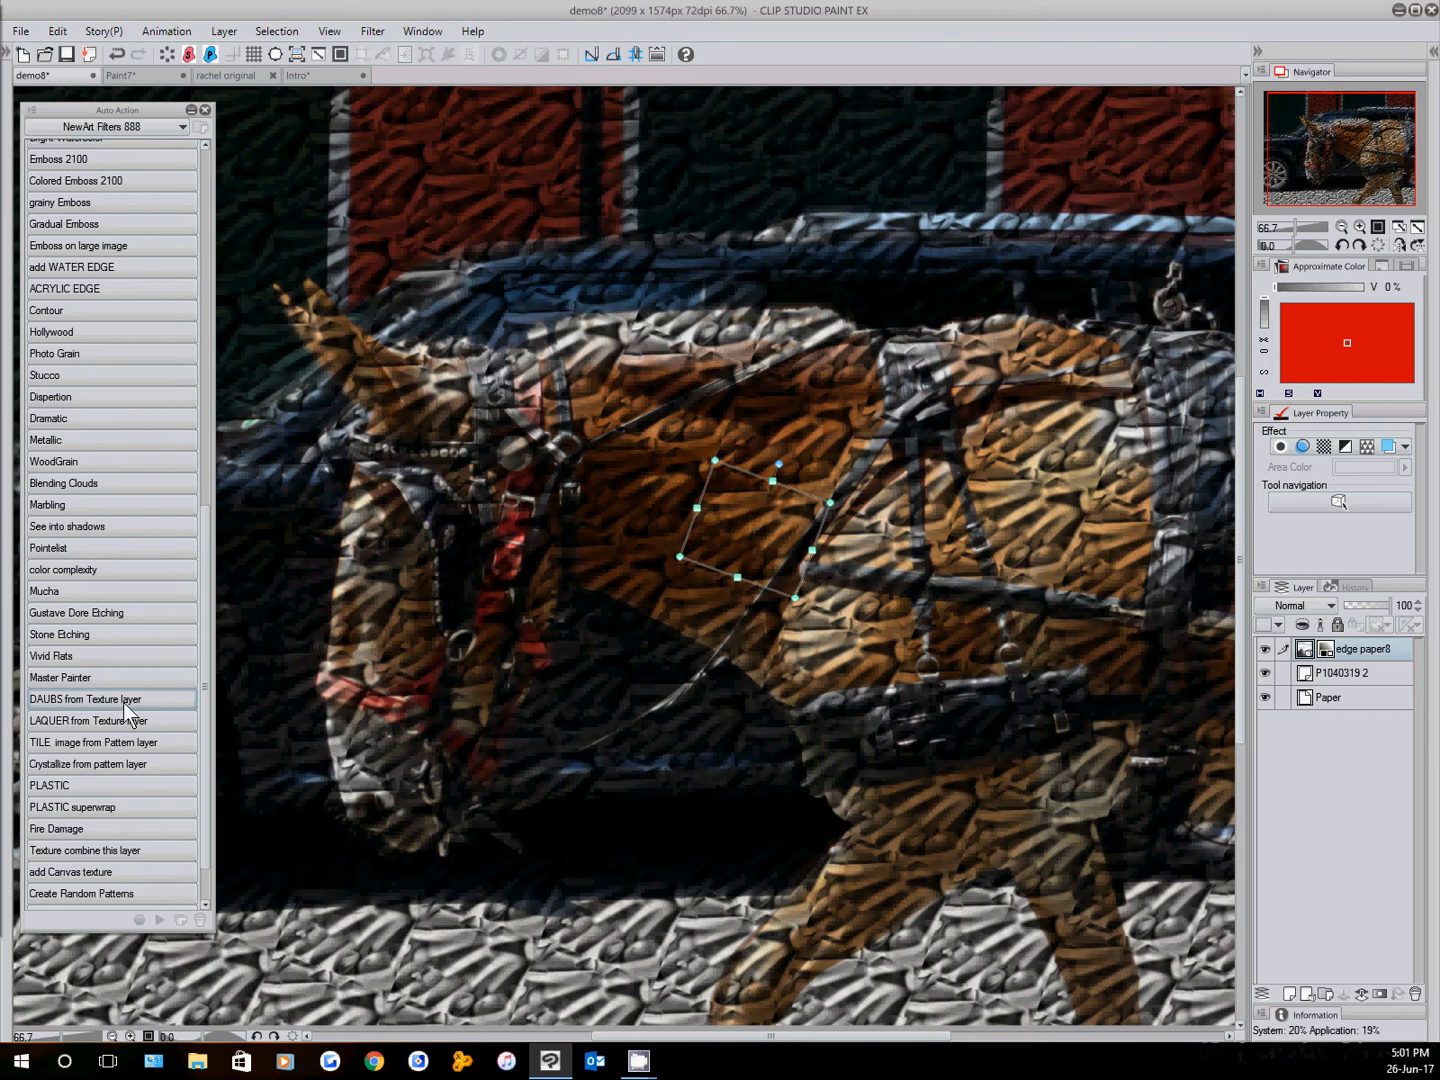
click(123, 698)
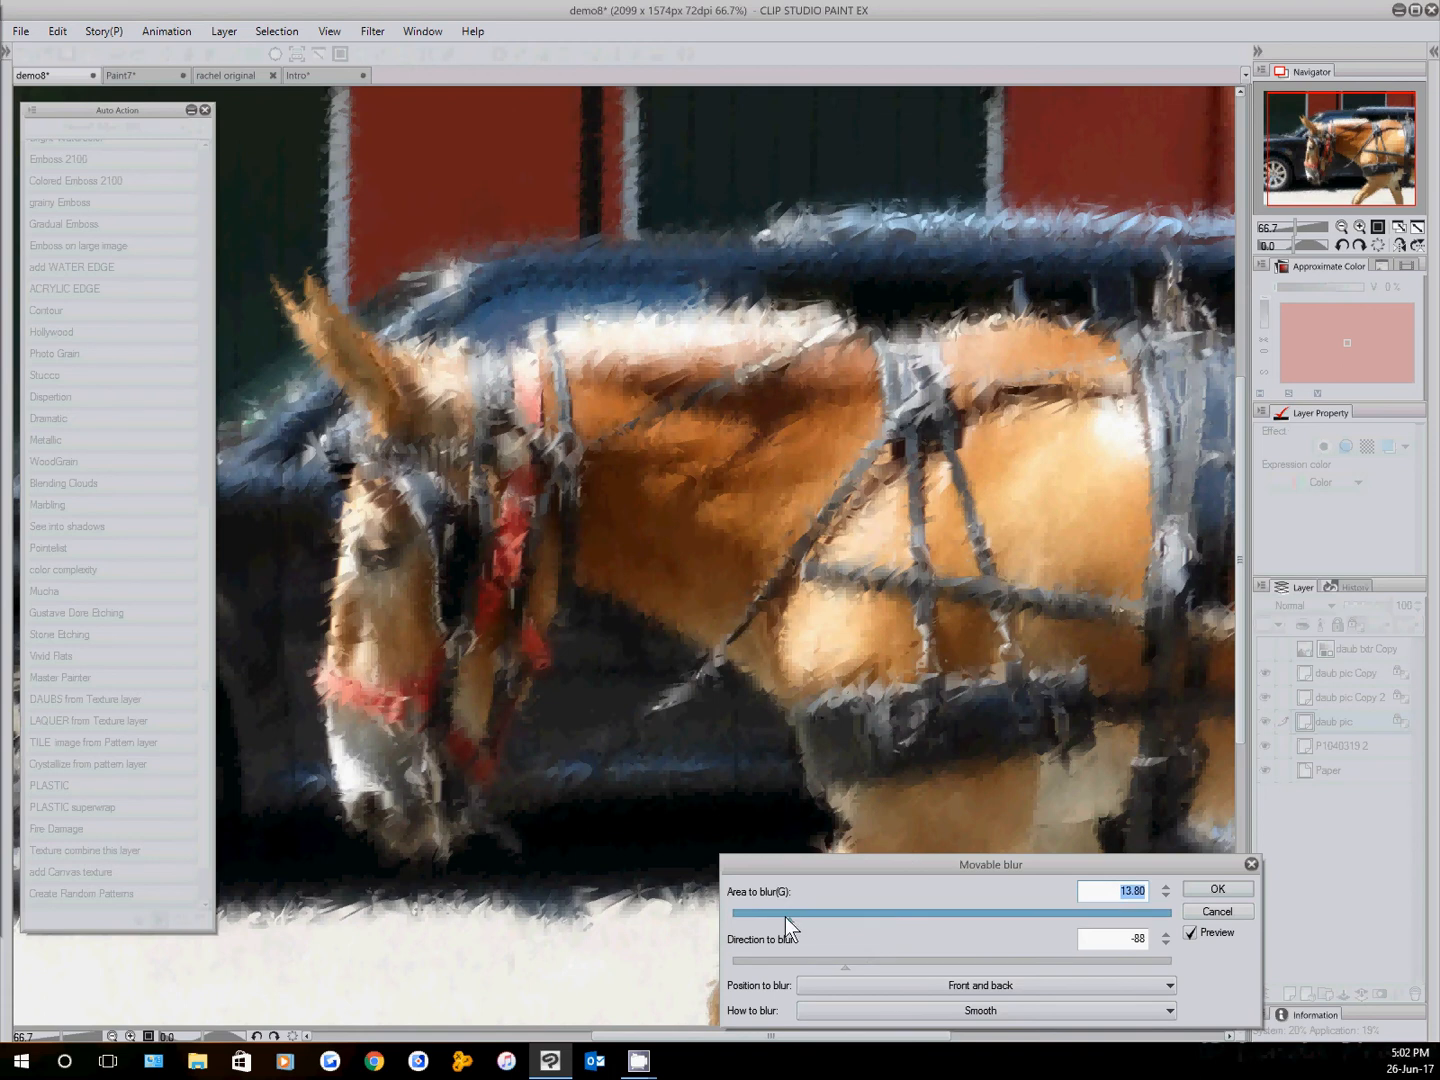
mouse_move(789, 918)
mouse_down()
mouse_move(924, 914)
mouse_move(773, 908)
mouse_move(792, 908)
mouse_up()
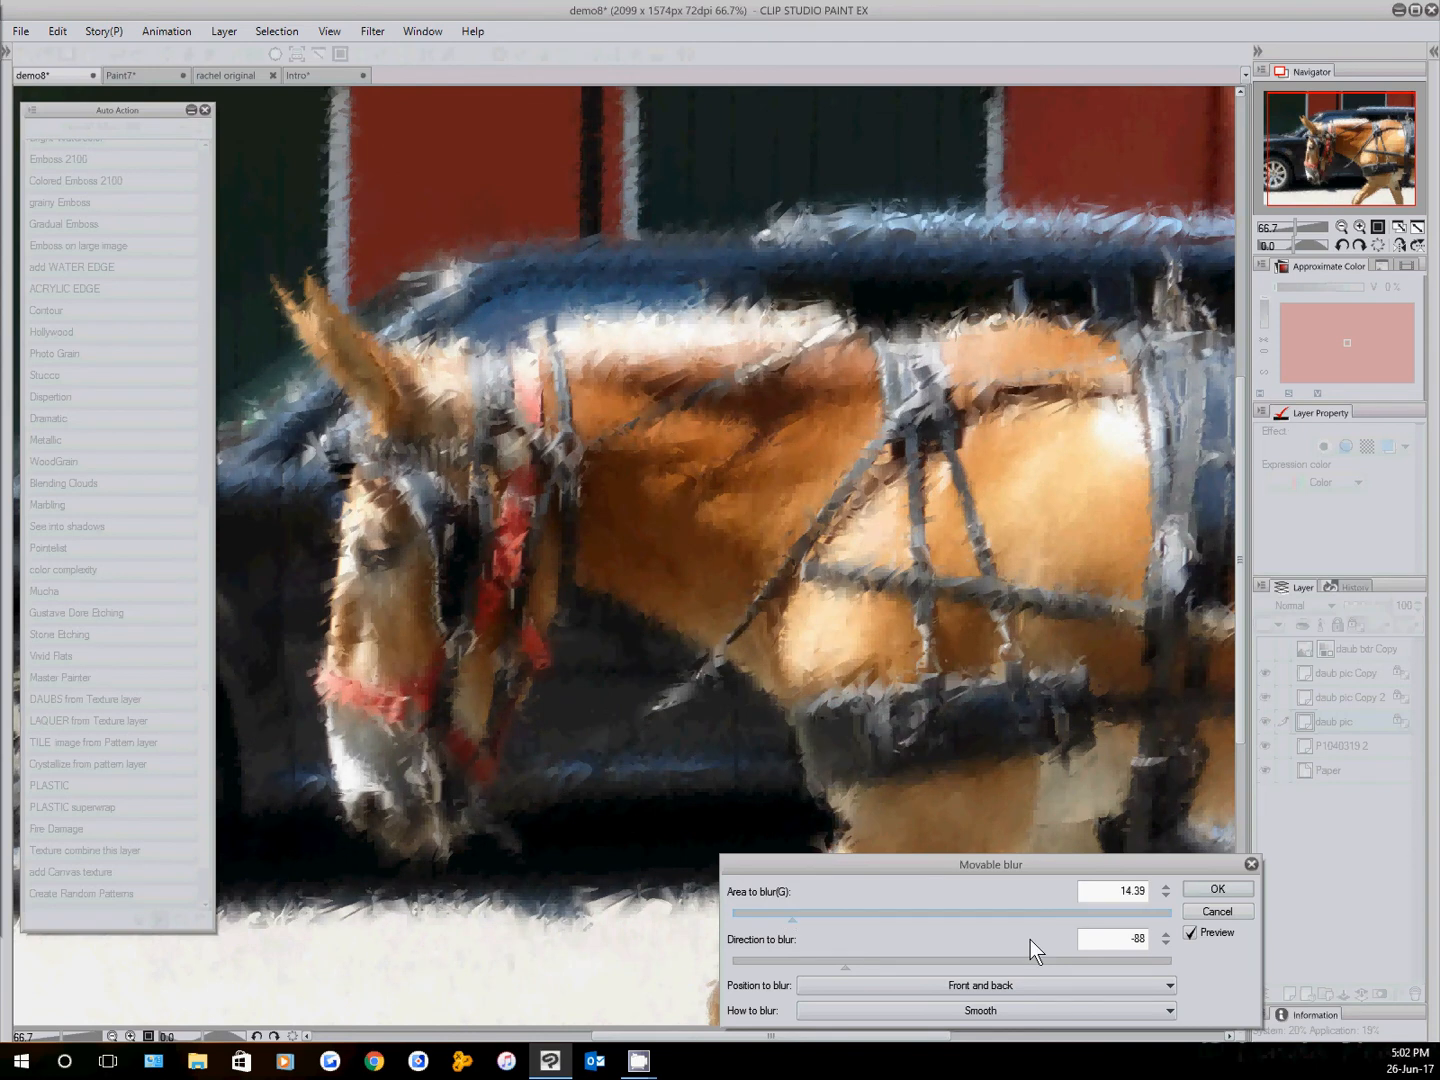
click(1219, 886)
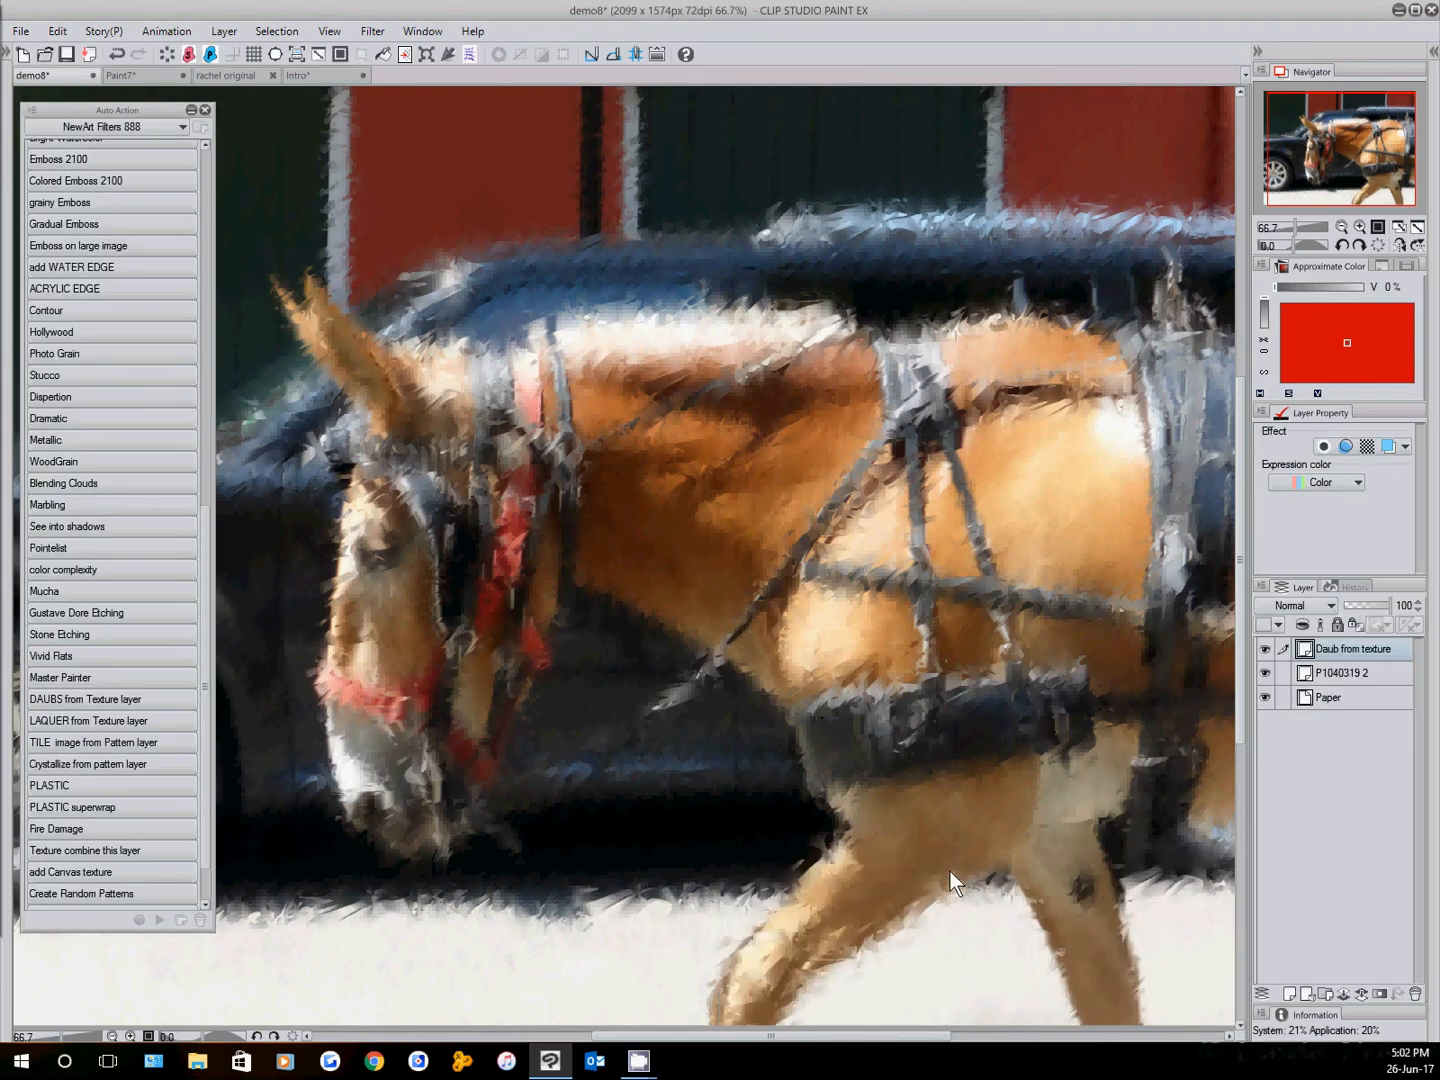
Inspect the daubed image and run the add WATER EDGE action on the Daub from texture layer
scroll(950, 869, down, 1)
scroll(951, 867, up, 1)
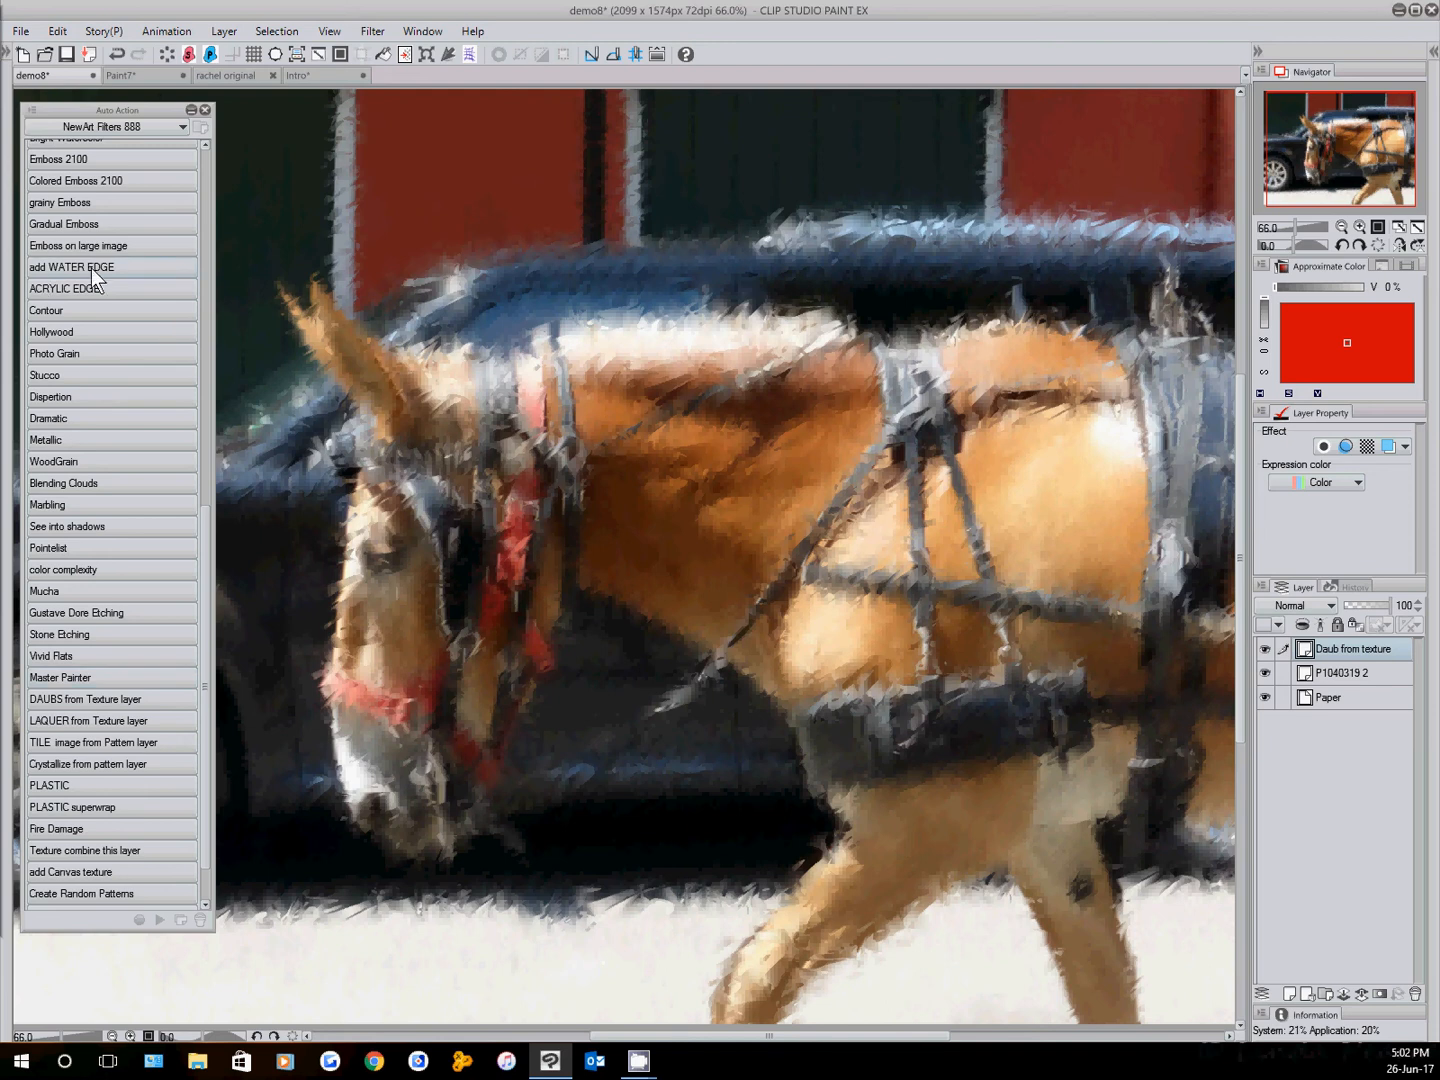
mouse_move(112, 265)
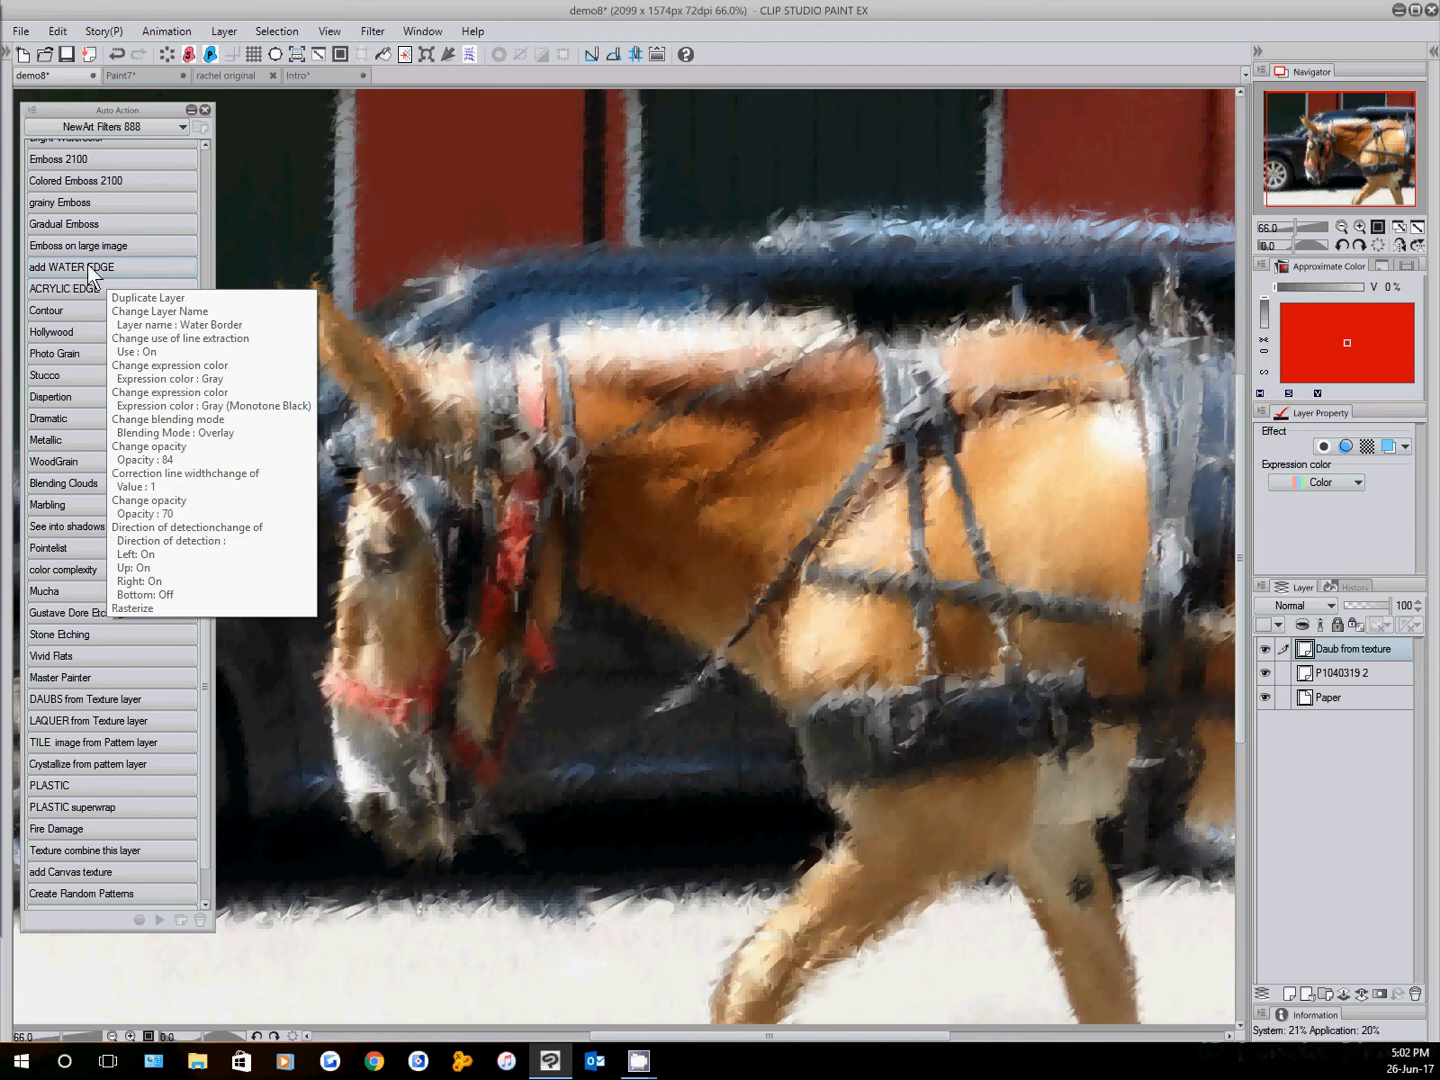
double_click(87, 267)
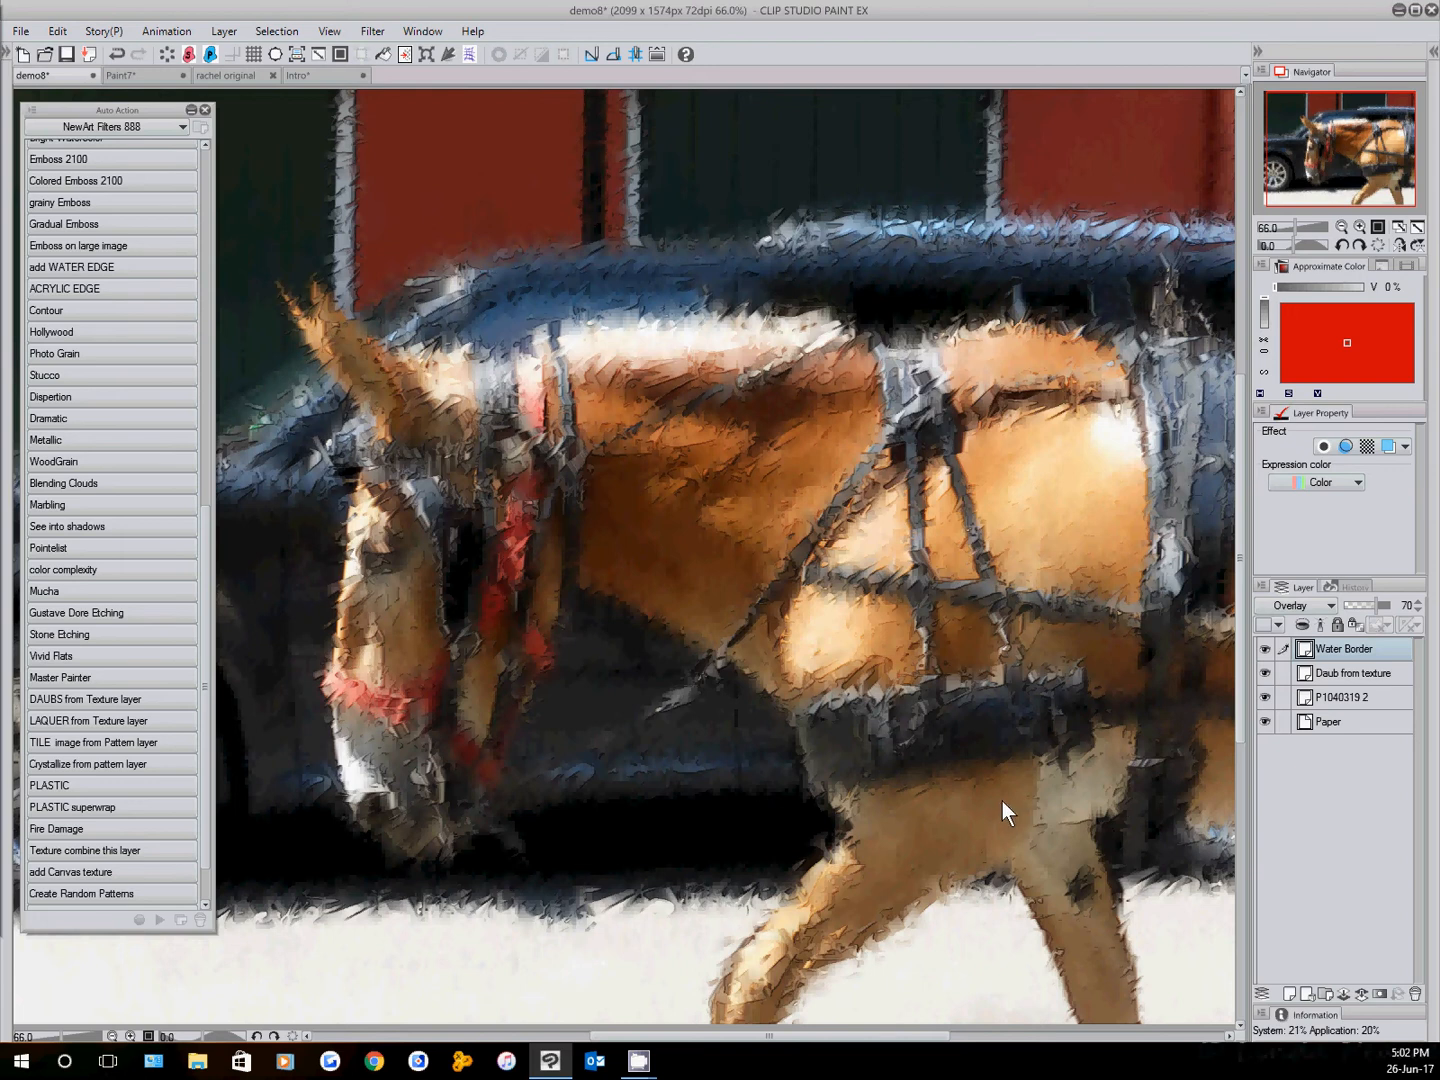
Inspect the water-edged image up close and rename the Daub from texture layer as Daub from texturepp
scroll(1005, 795, up, 1)
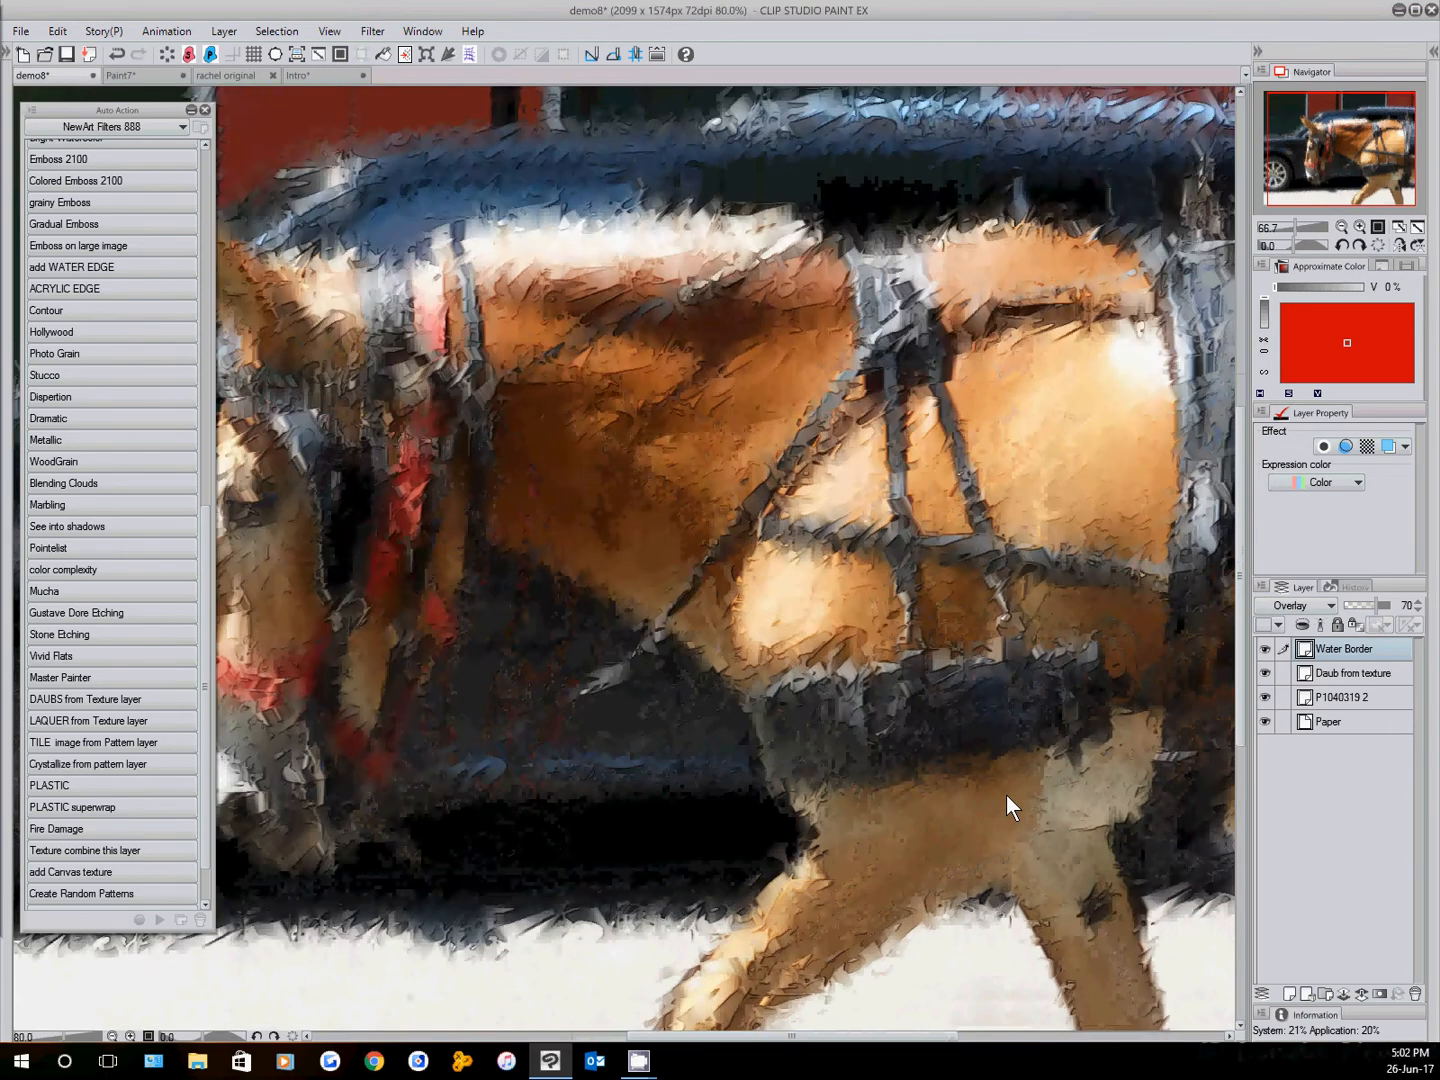
scroll(1006, 795, down, 1)
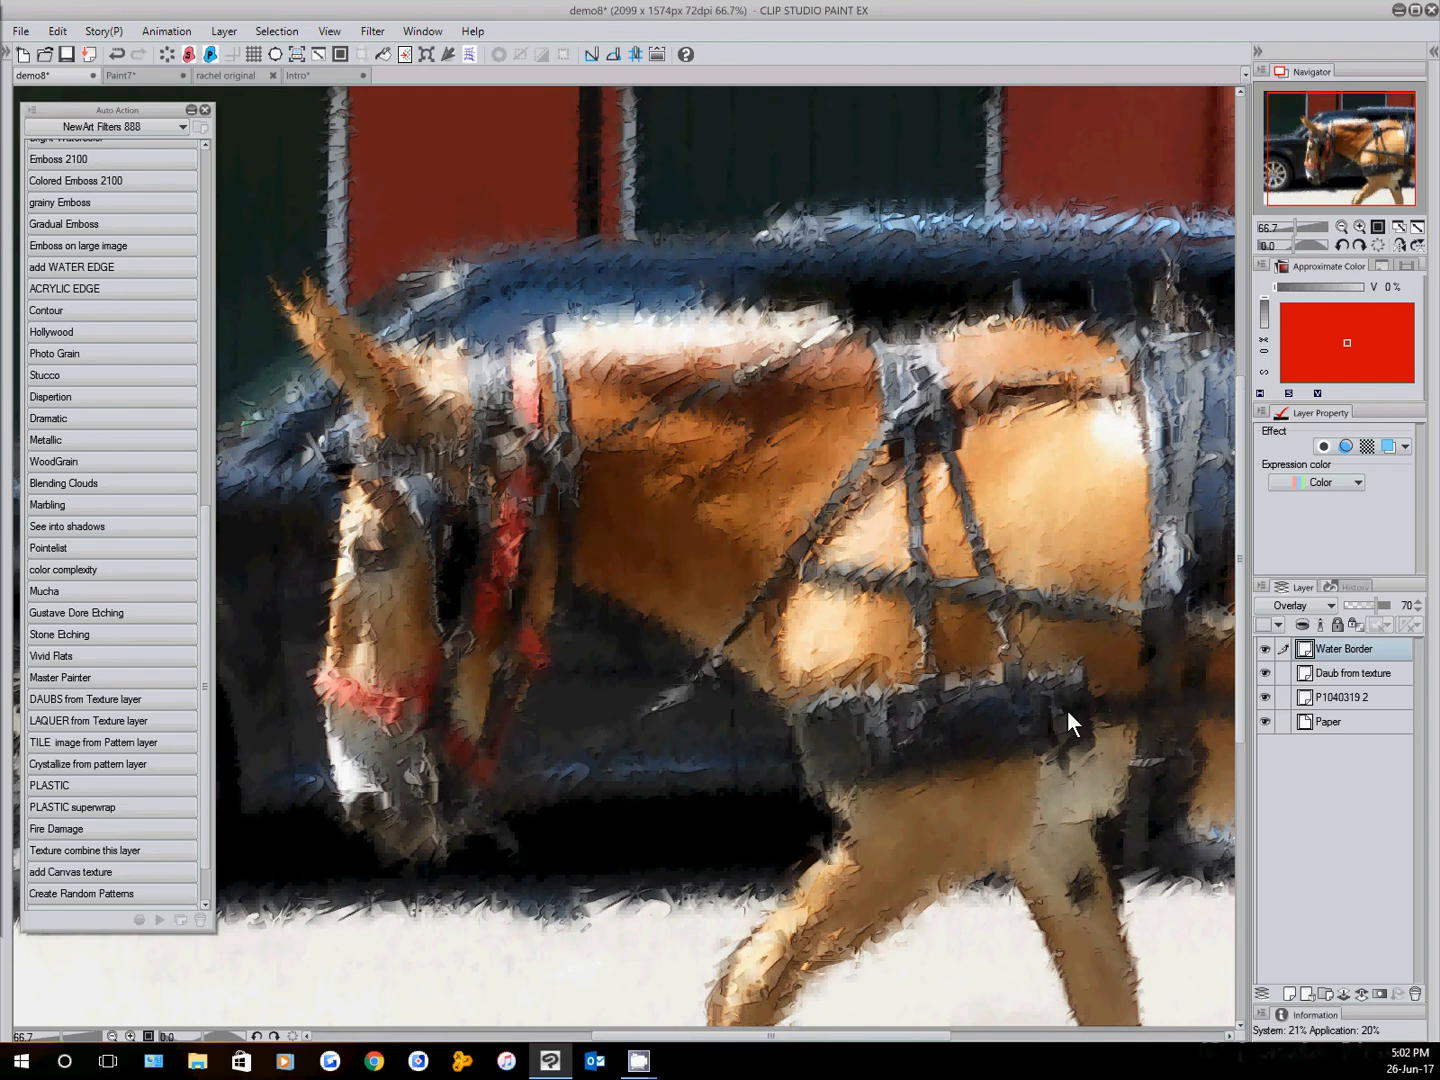
click(1377, 672)
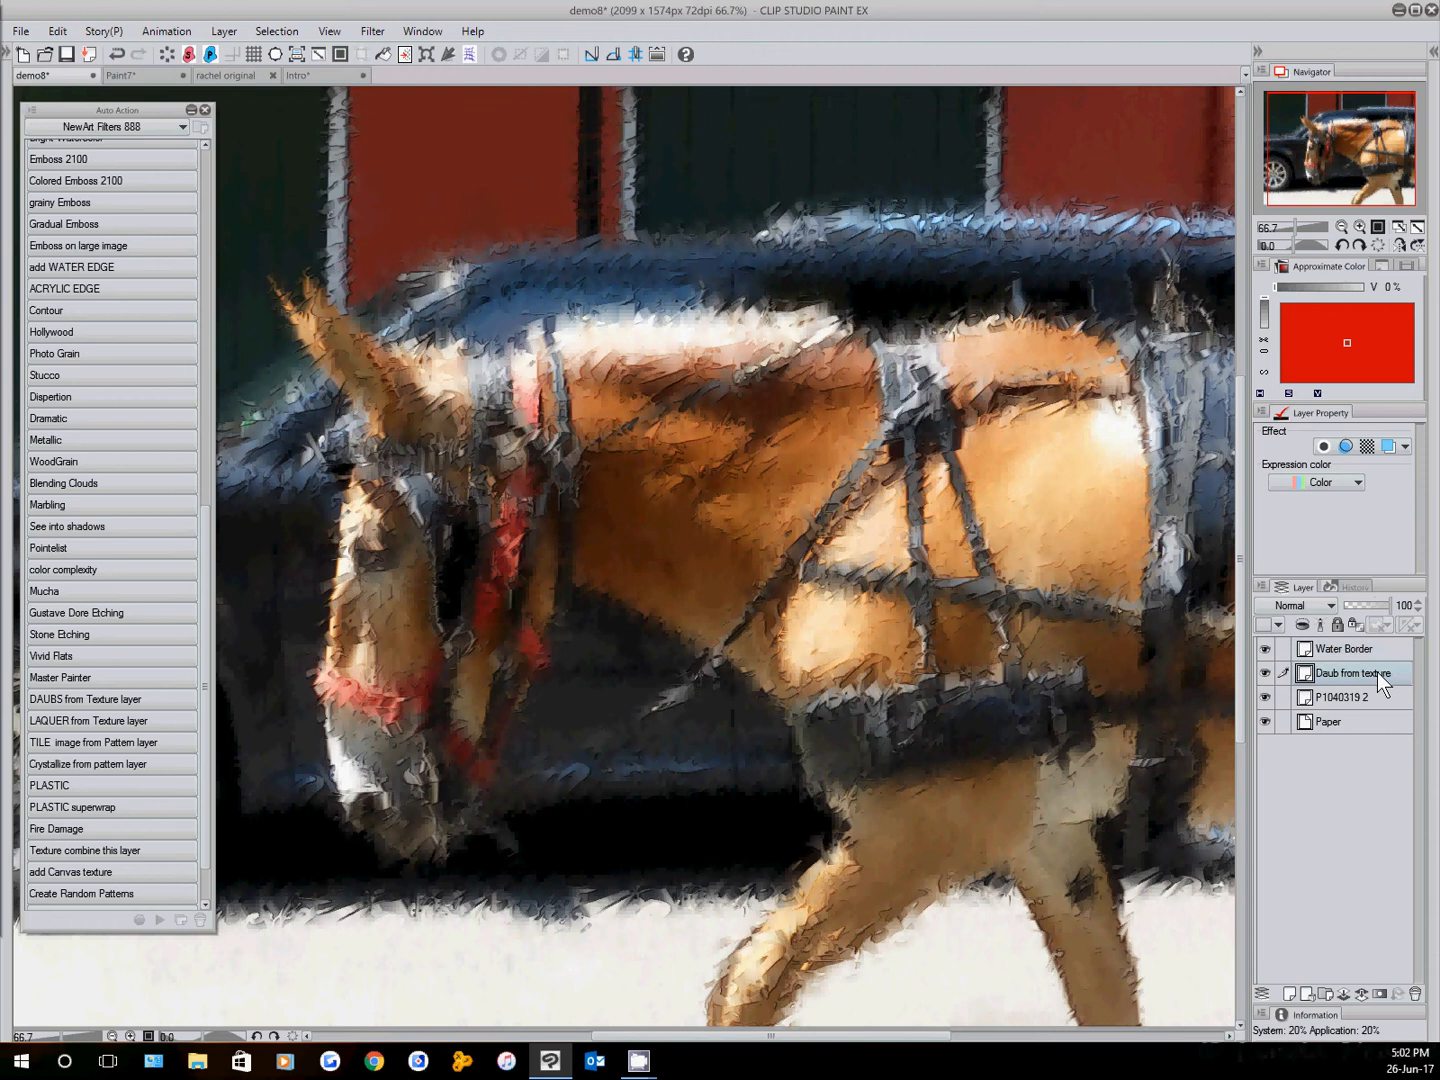
double_click(1377, 671)
click(1397, 671)
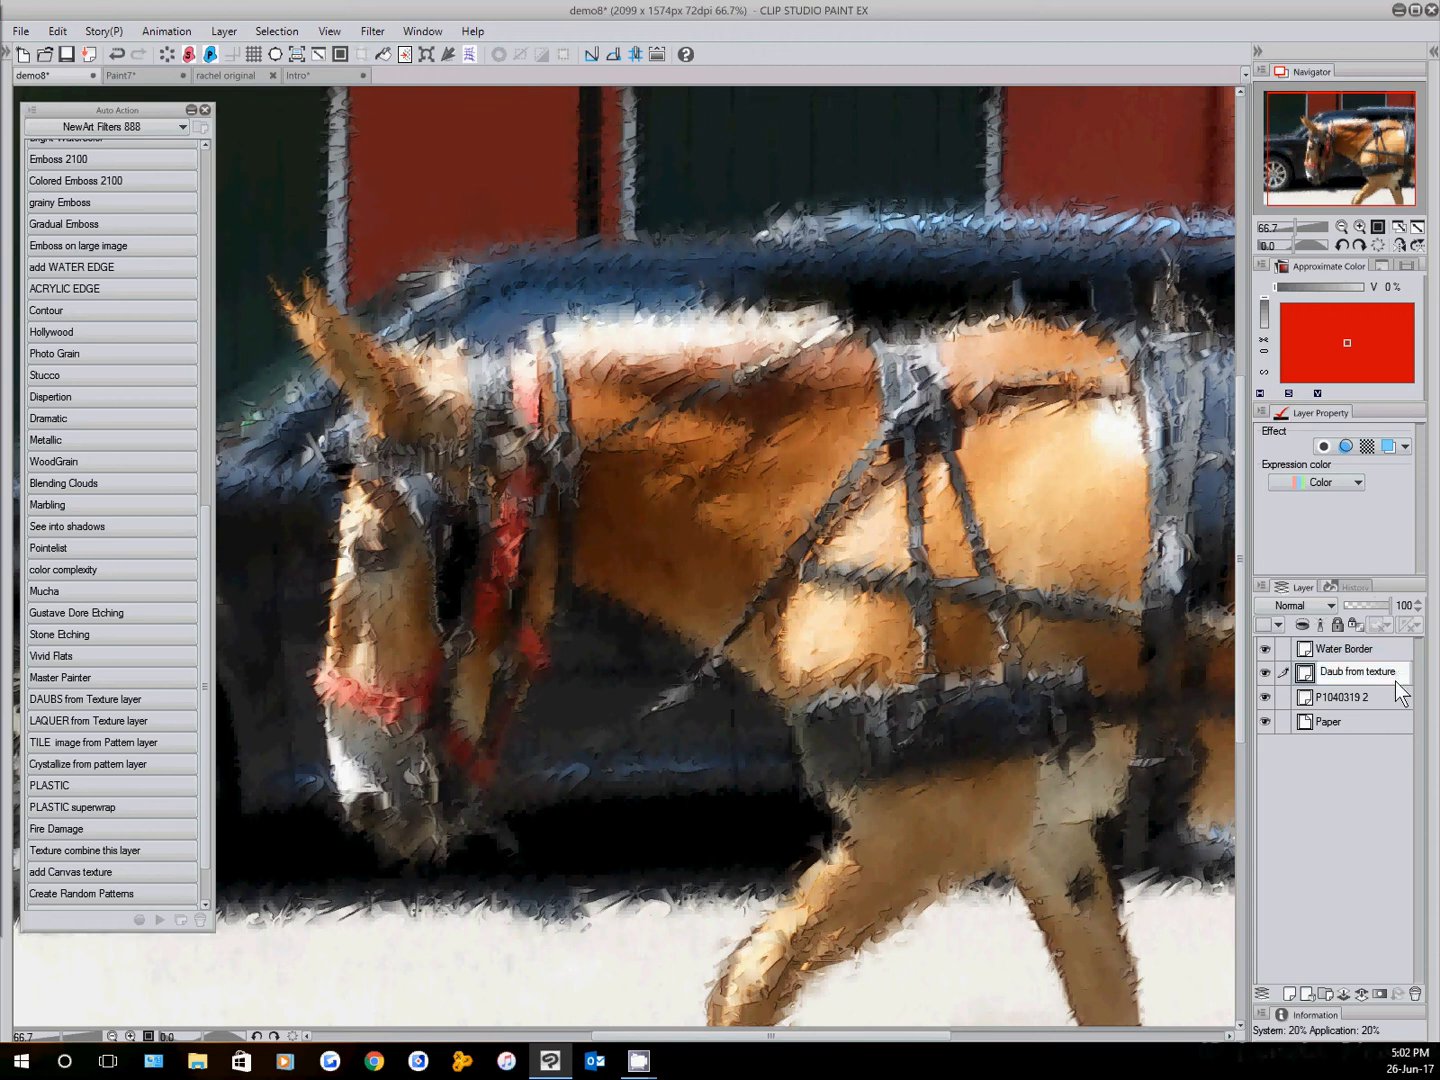
text(pp)
key(Return)
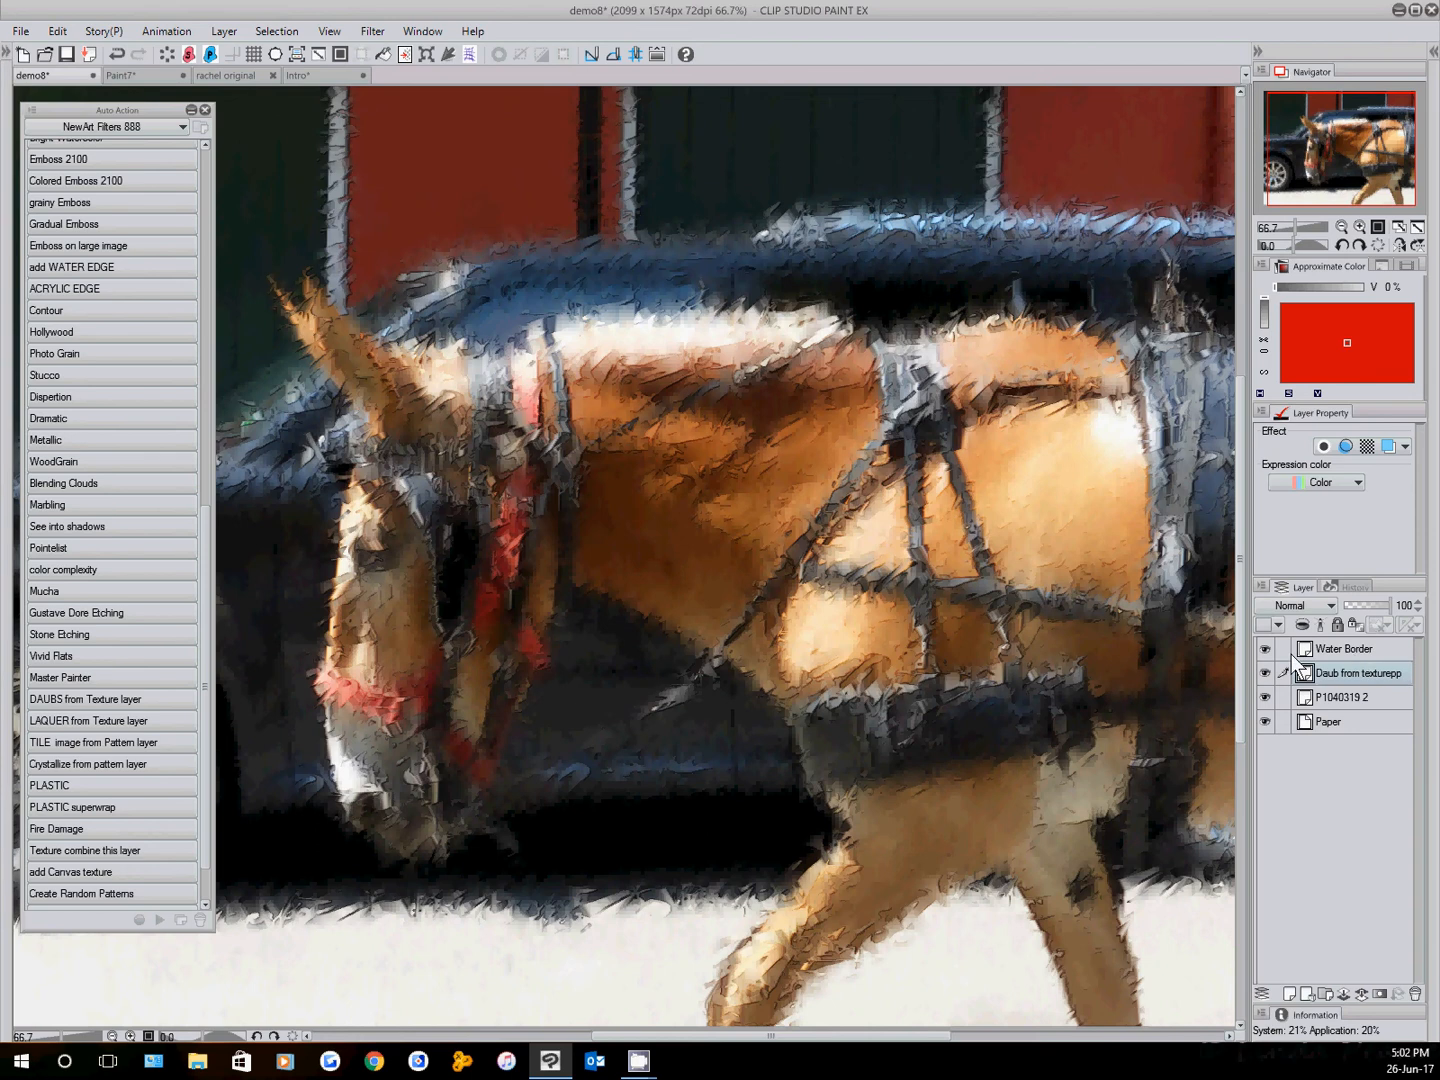
Hide the Water Border and Daub from texturepp layers and select the P1040319 2 photo layer
click(1264, 648)
click(1265, 672)
click(1350, 700)
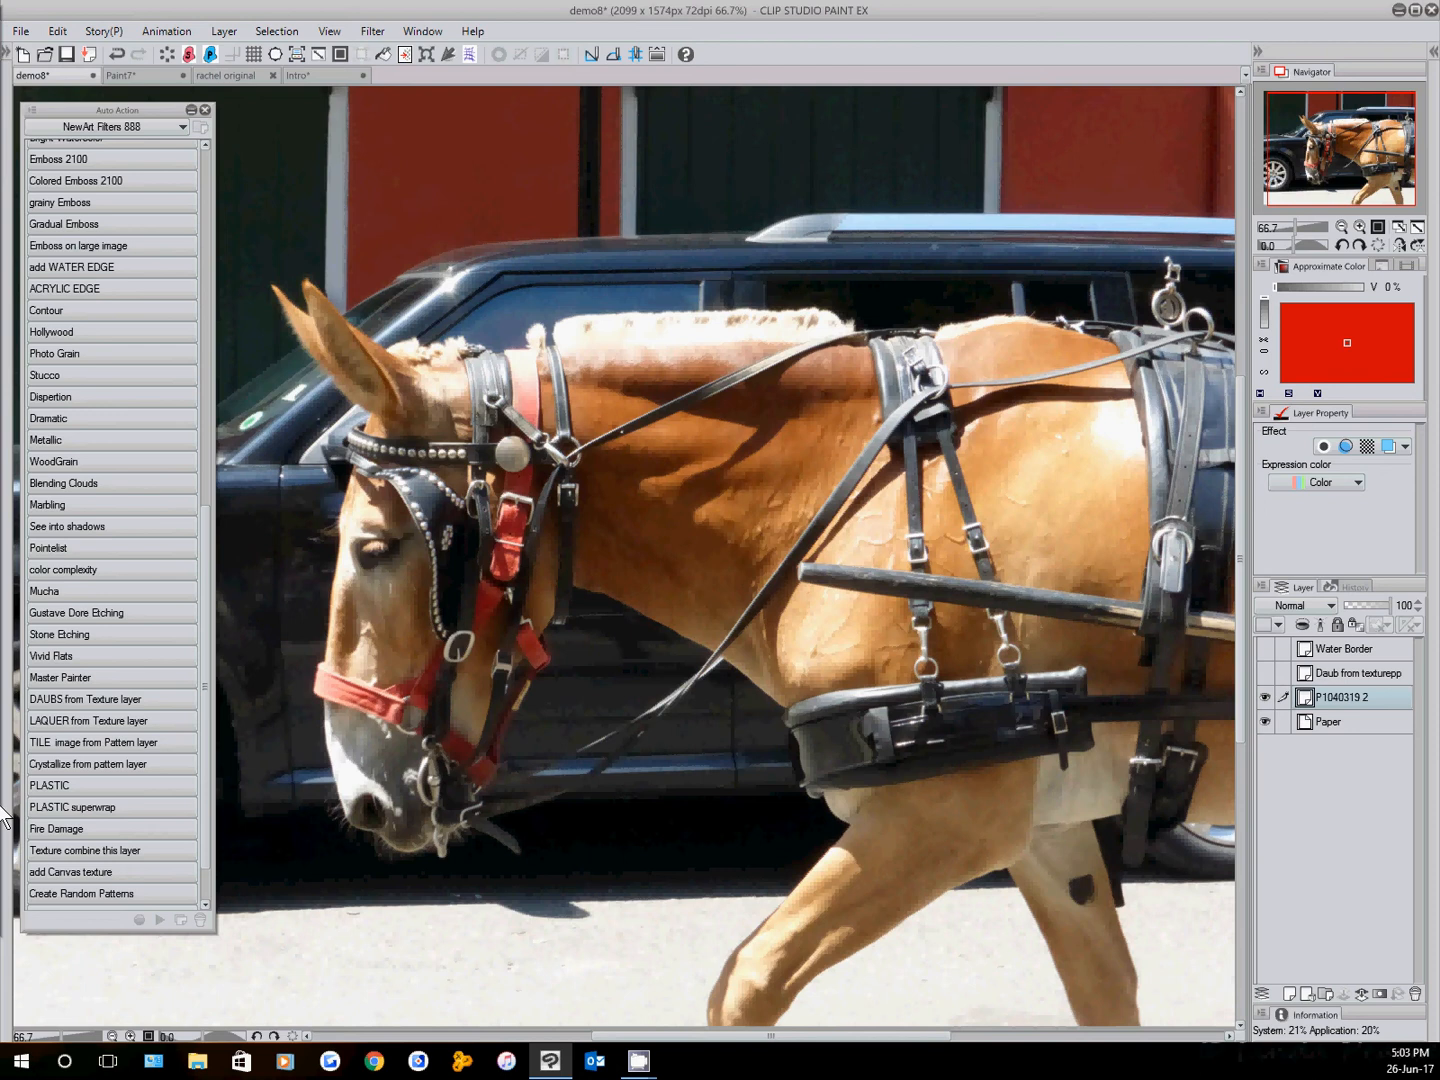
Add the black-and-white gradient tile texture over the photo and run DAUBS from Texture layer with a movable blur area of 13.80
drag(4, 620, 578, 642)
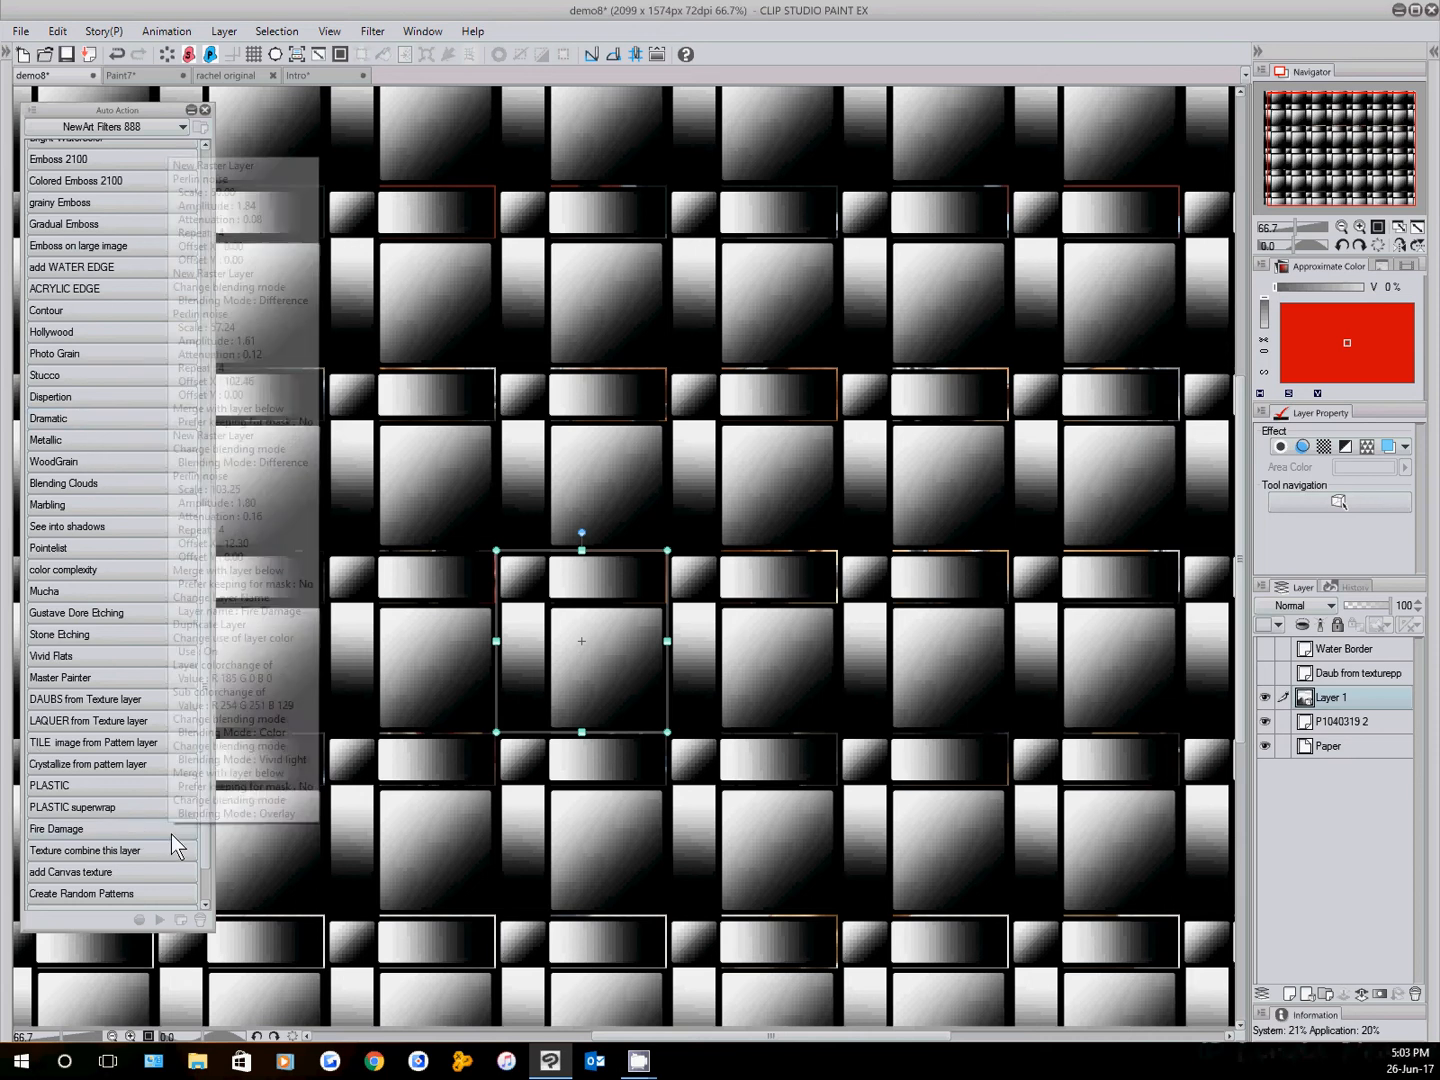
click(97, 703)
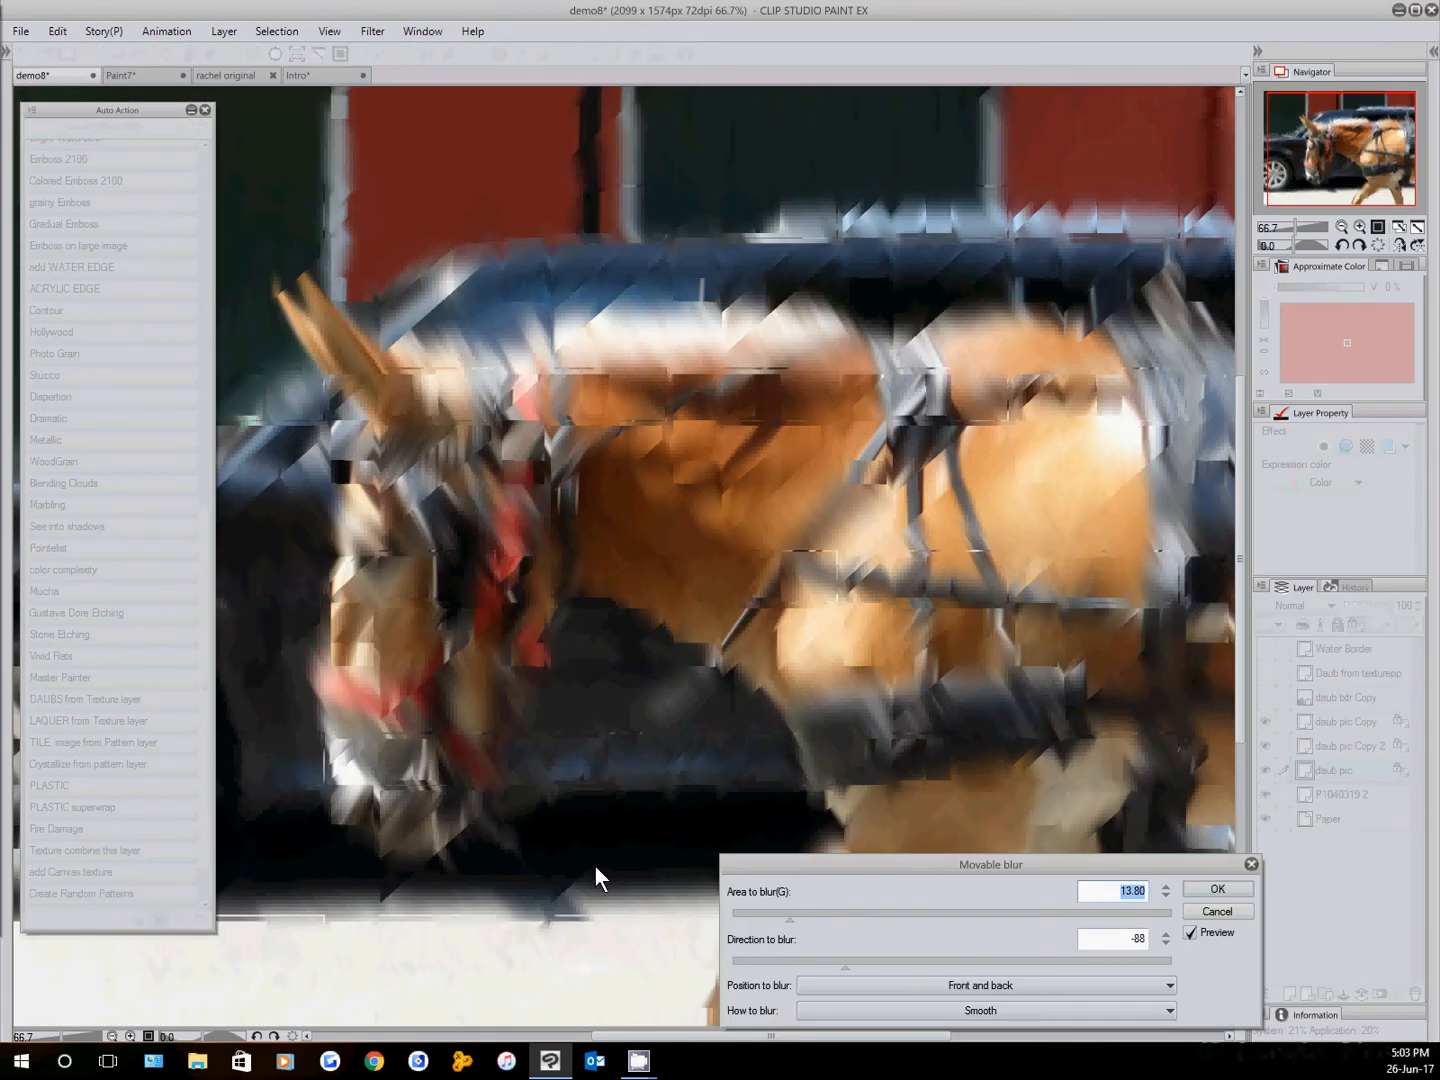
click(1216, 888)
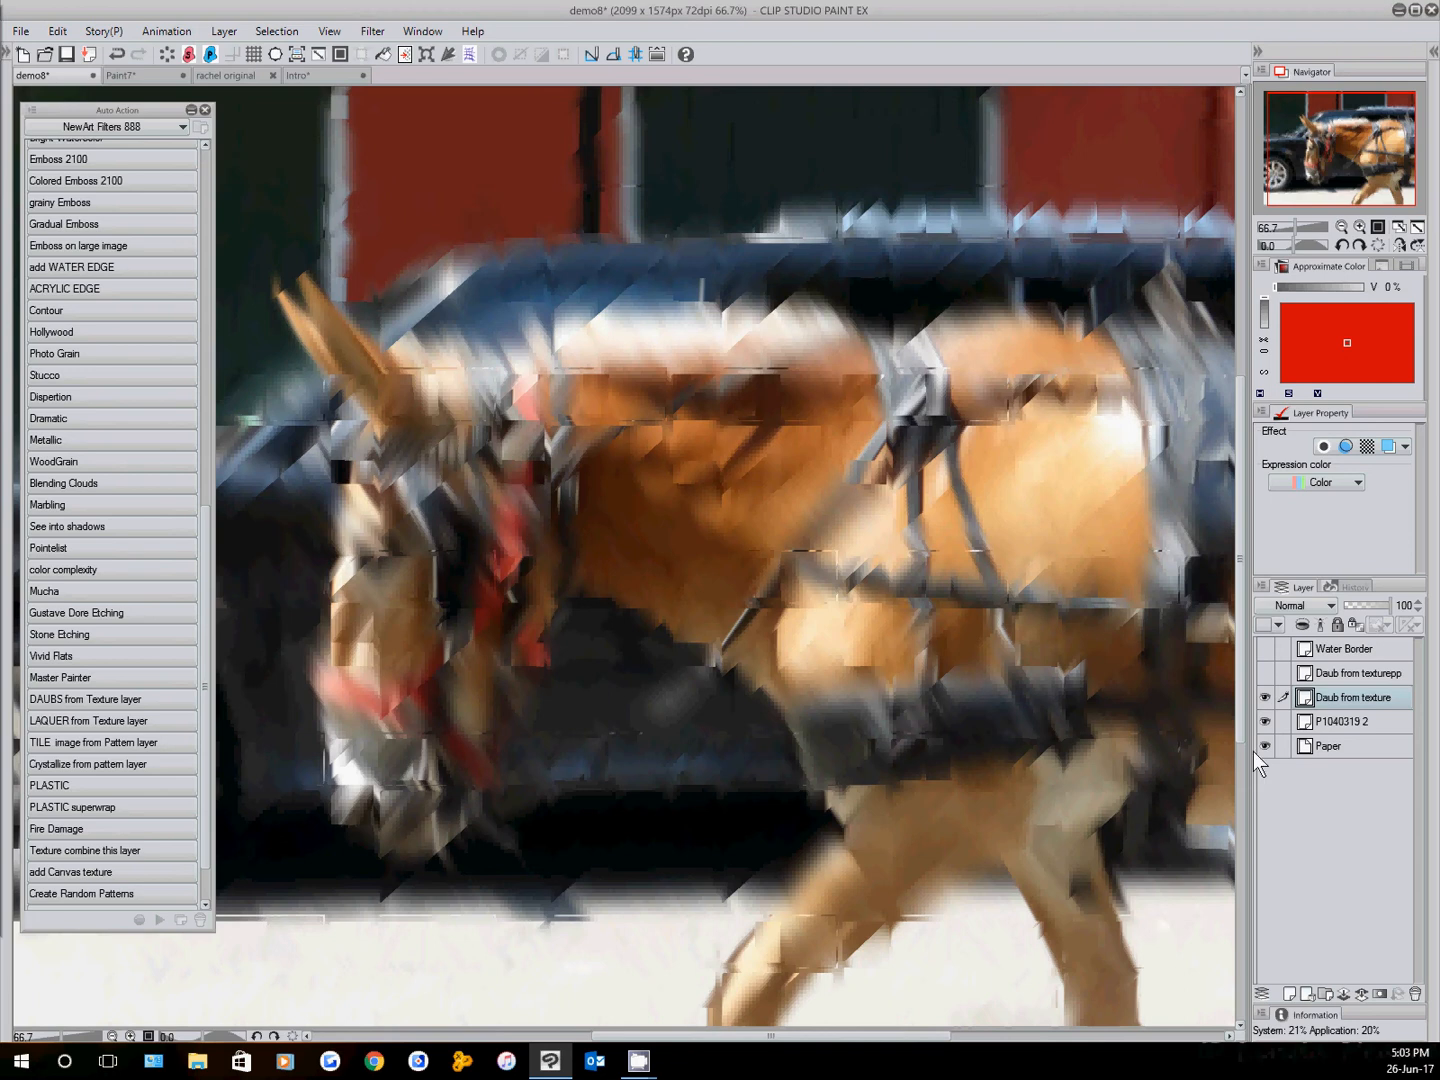
Compare the new daubs with the Daub from texturepp layer and run the ACRYLIC EDGE action on the new Daub from texture layer
click(1264, 672)
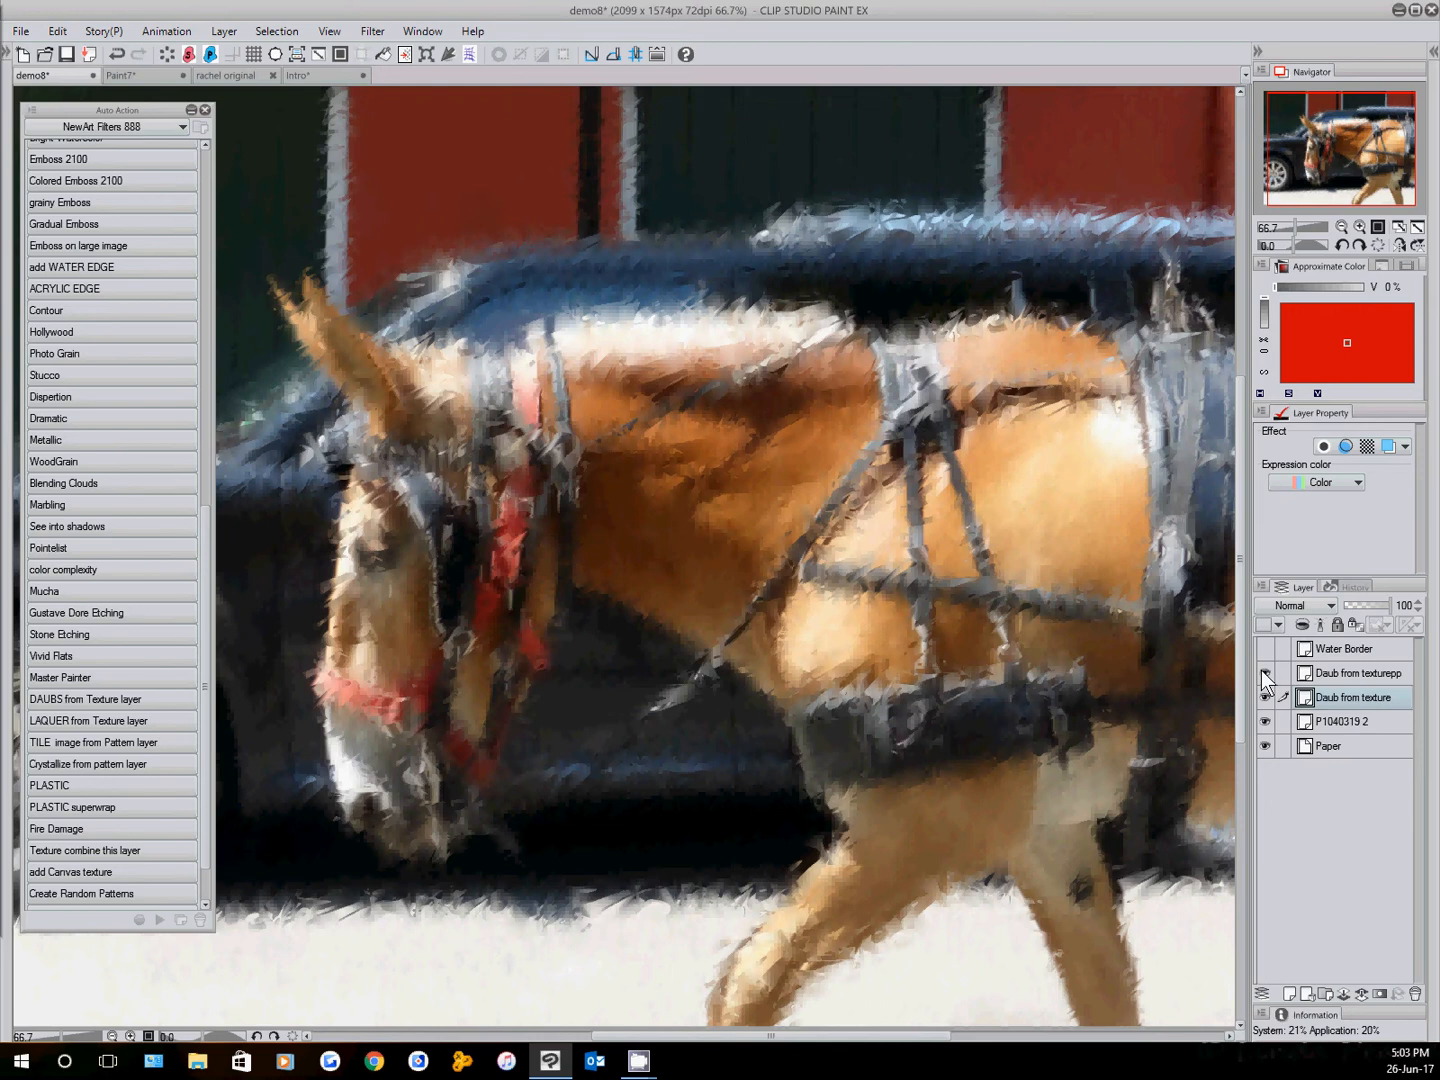
click(1263, 673)
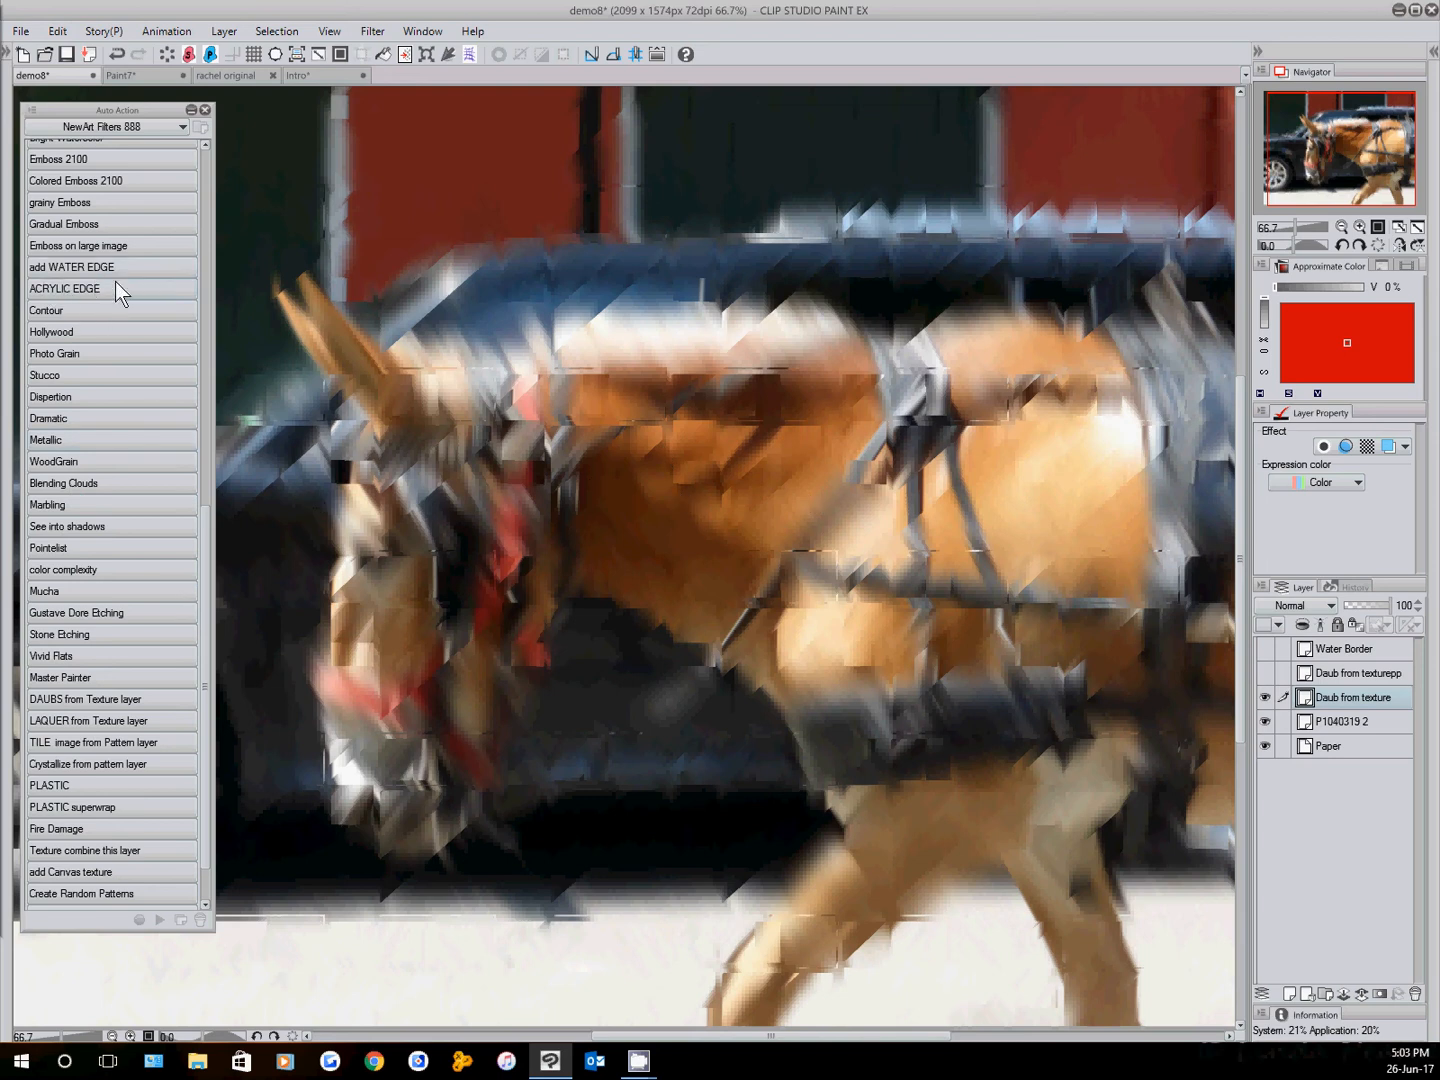
click(78, 287)
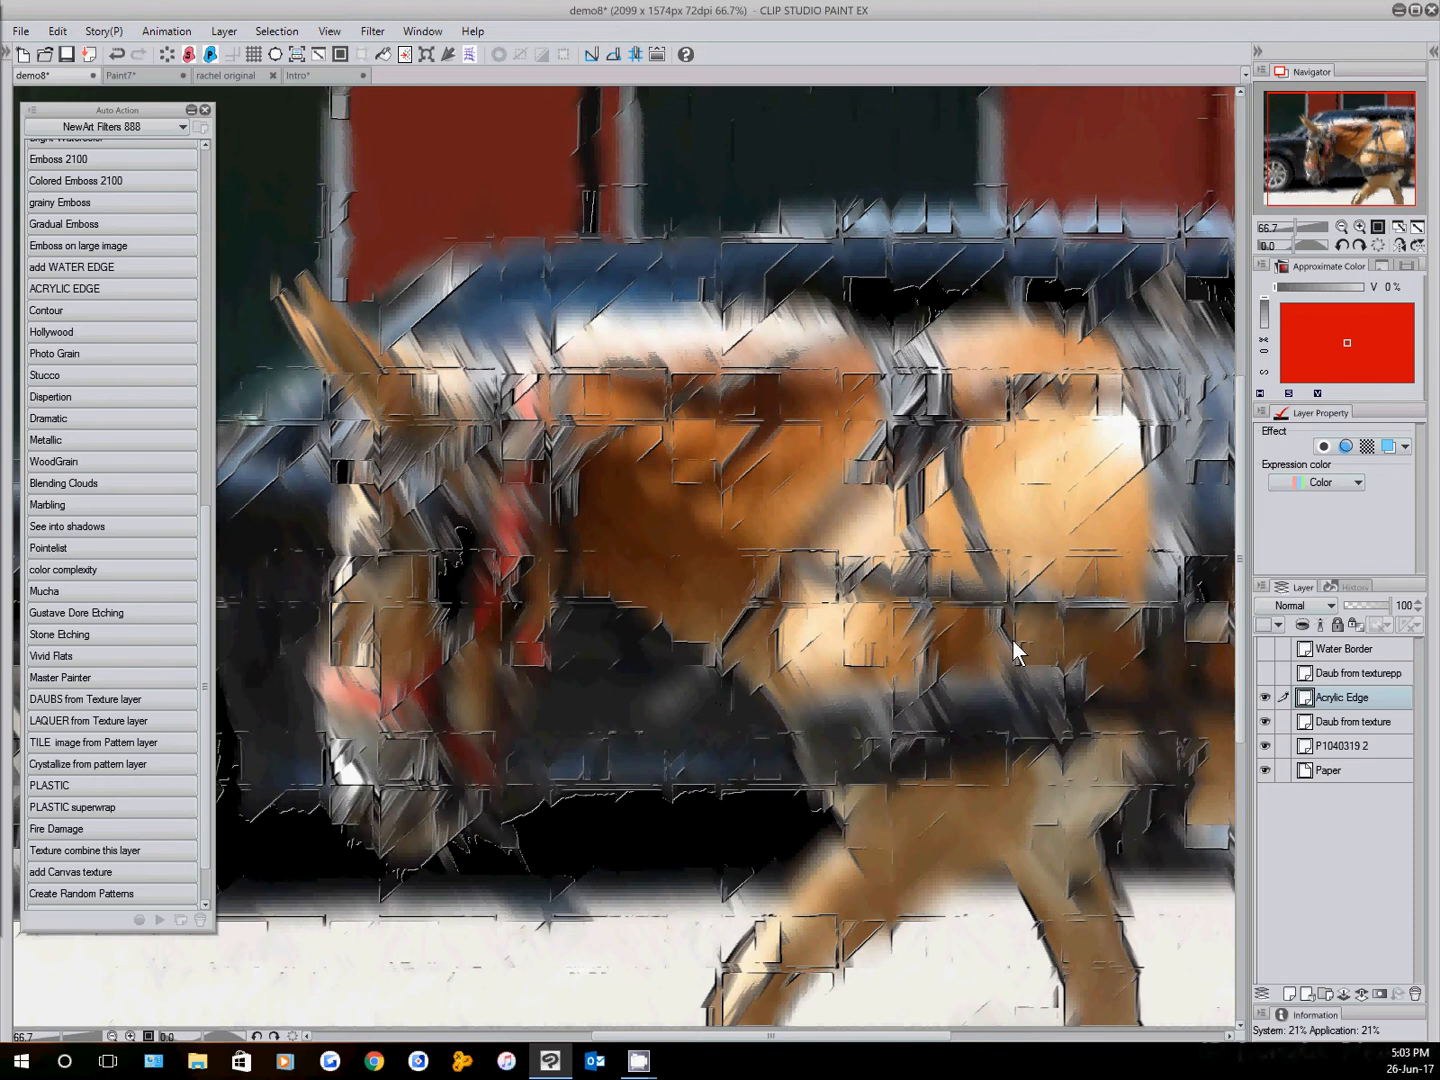
scroll(1015, 651, up, 2)
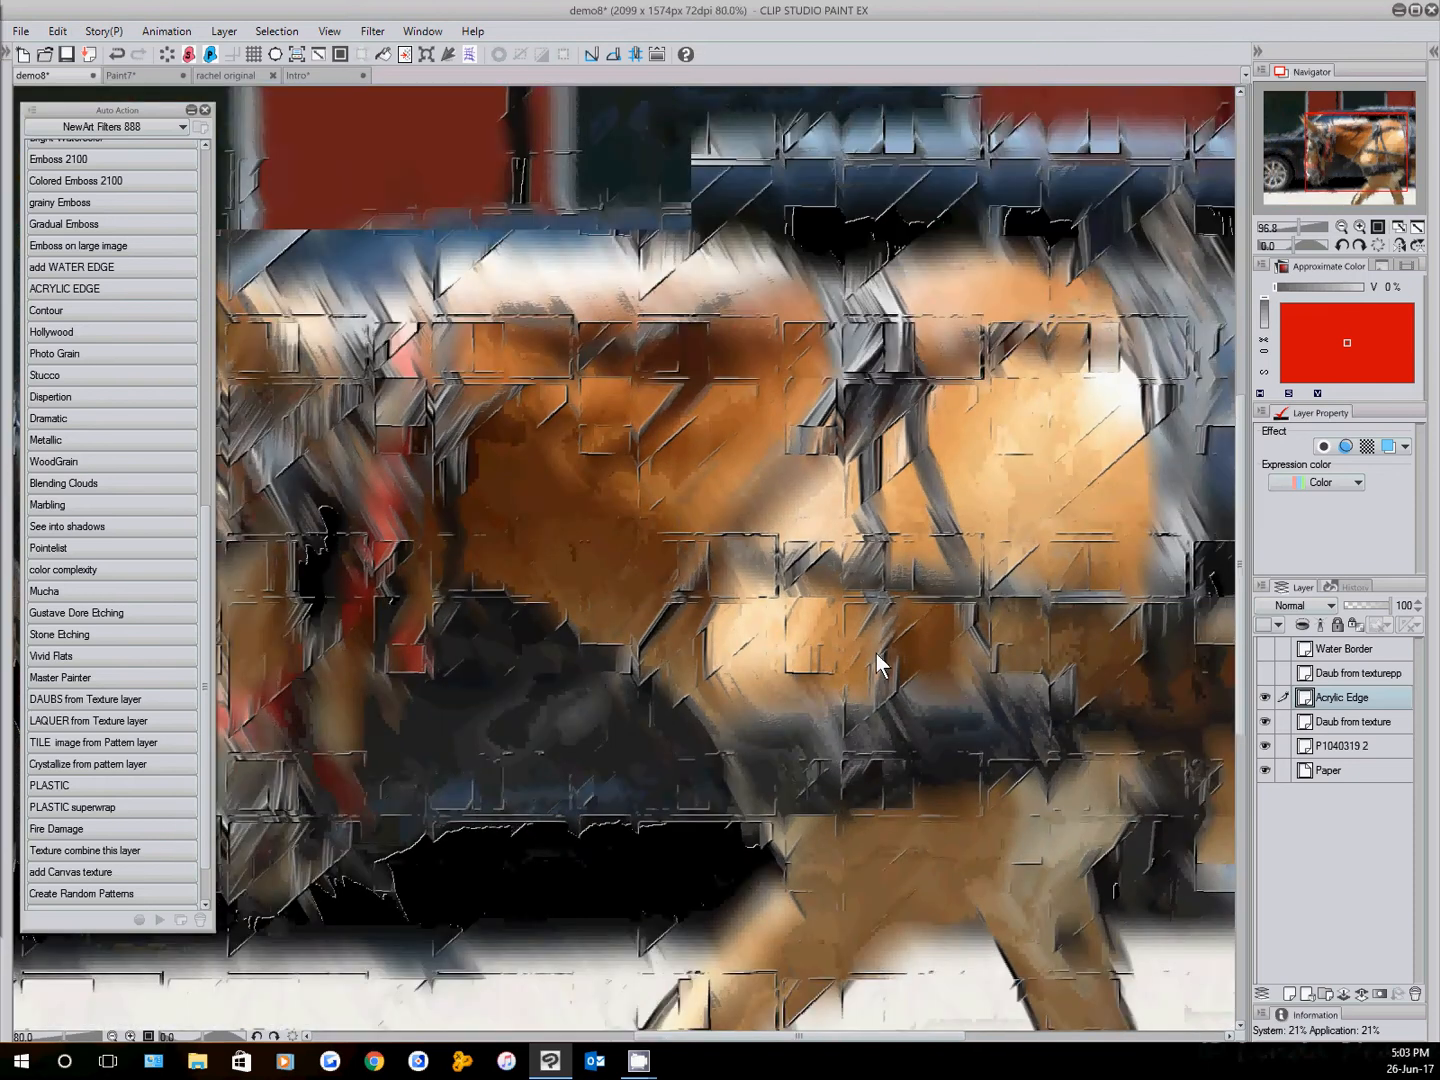
scroll(877, 655, down, 1)
scroll(513, 643, up, 1)
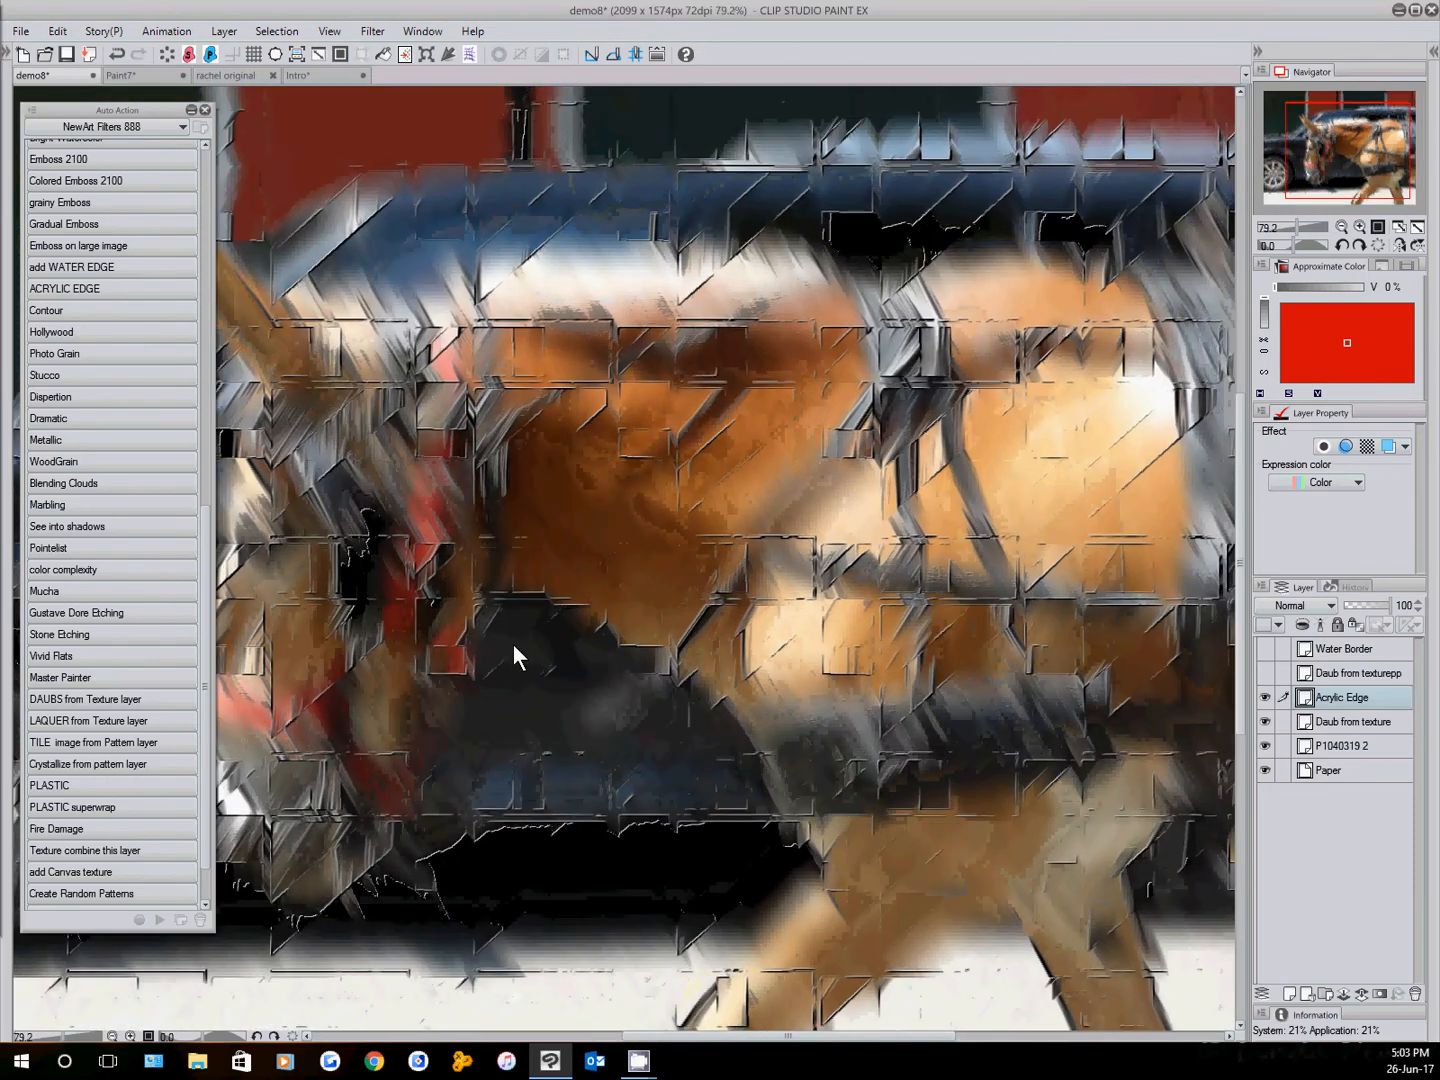
scroll(513, 644, down, 3)
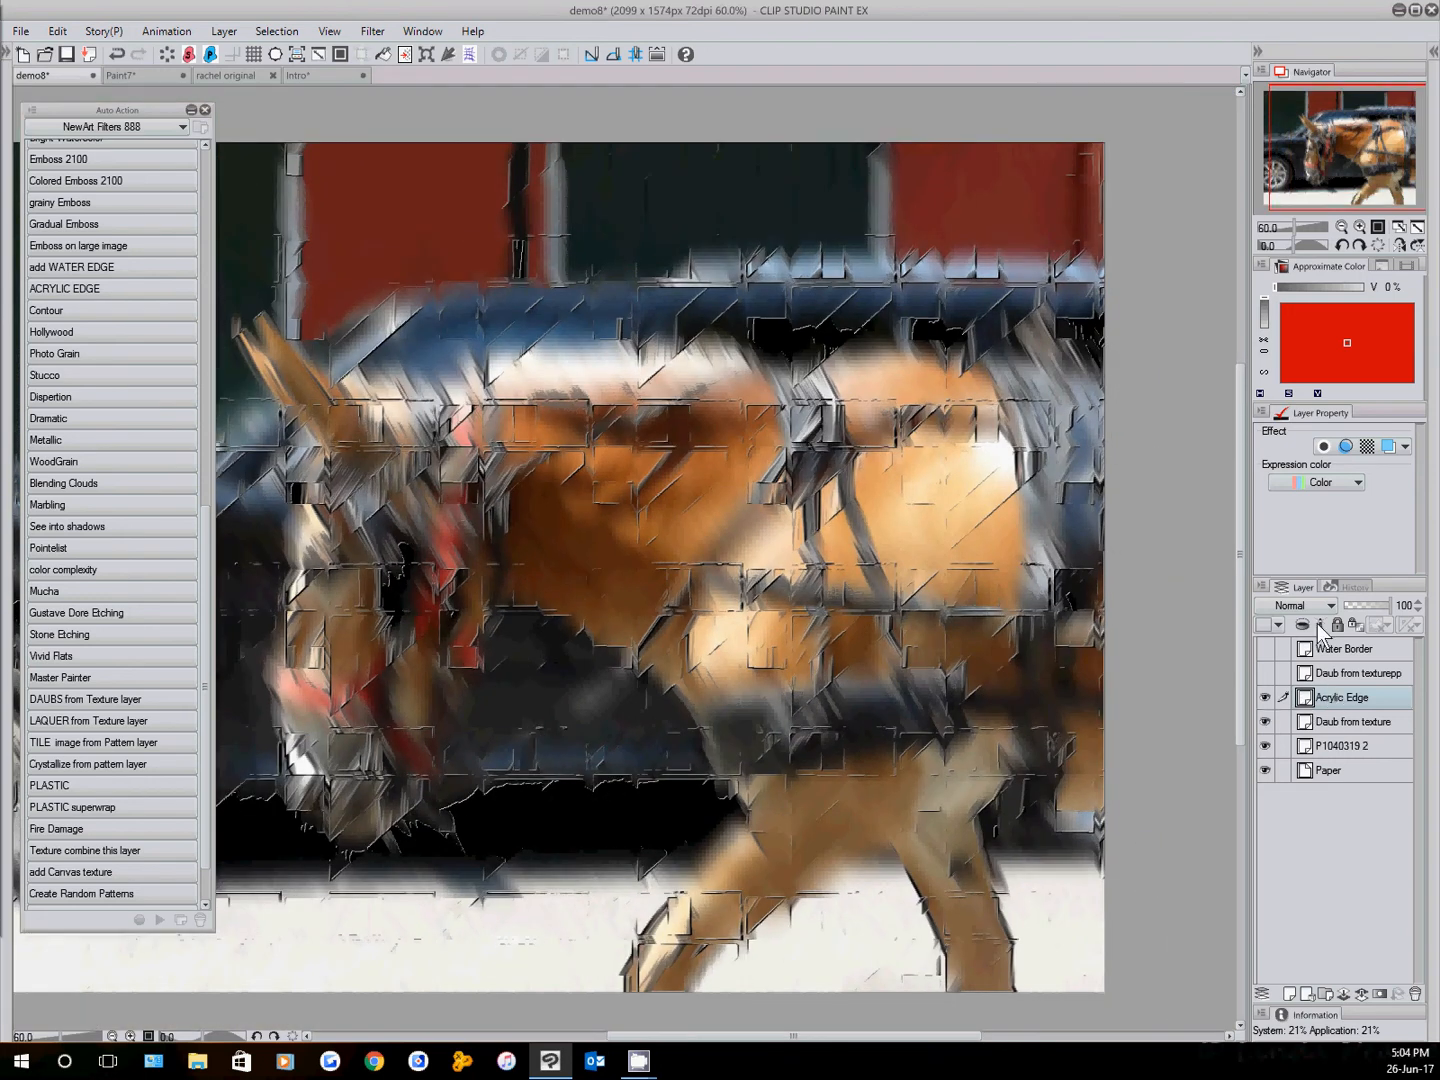
Try several blending modes on the Acrylic Edge layer and set it to Subtract
scroll(1314, 608, down, 4)
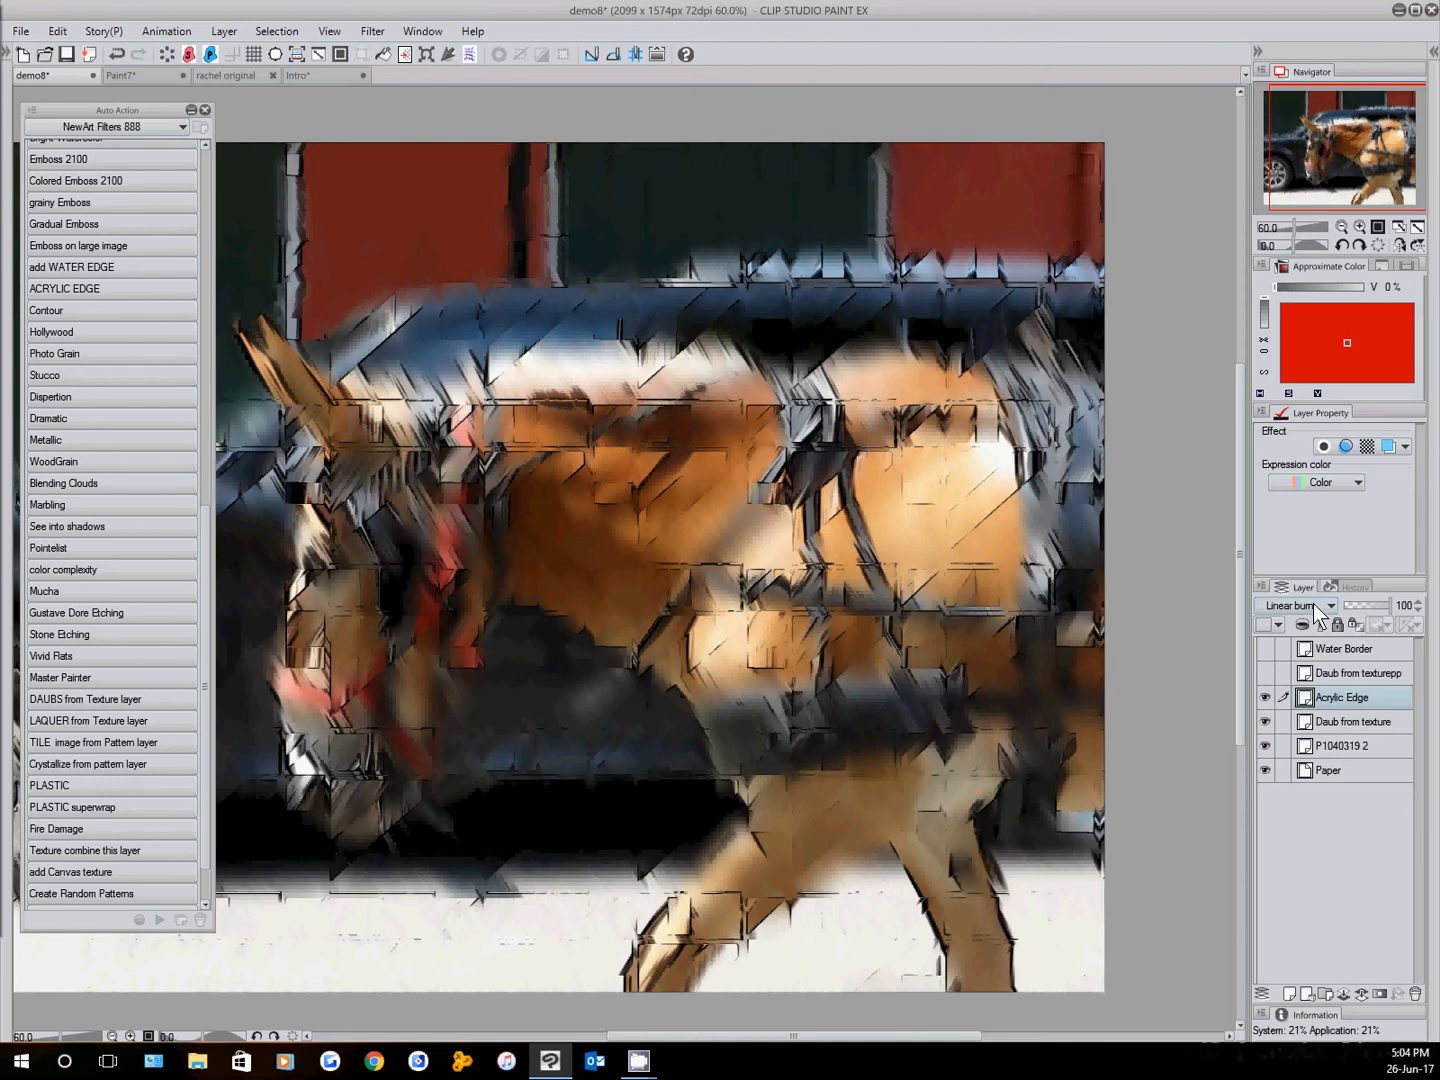
scroll(1314, 608, down, 6)
scroll(1314, 607, down, 6)
scroll(1314, 607, up, 10)
scroll(1315, 608, up, 5)
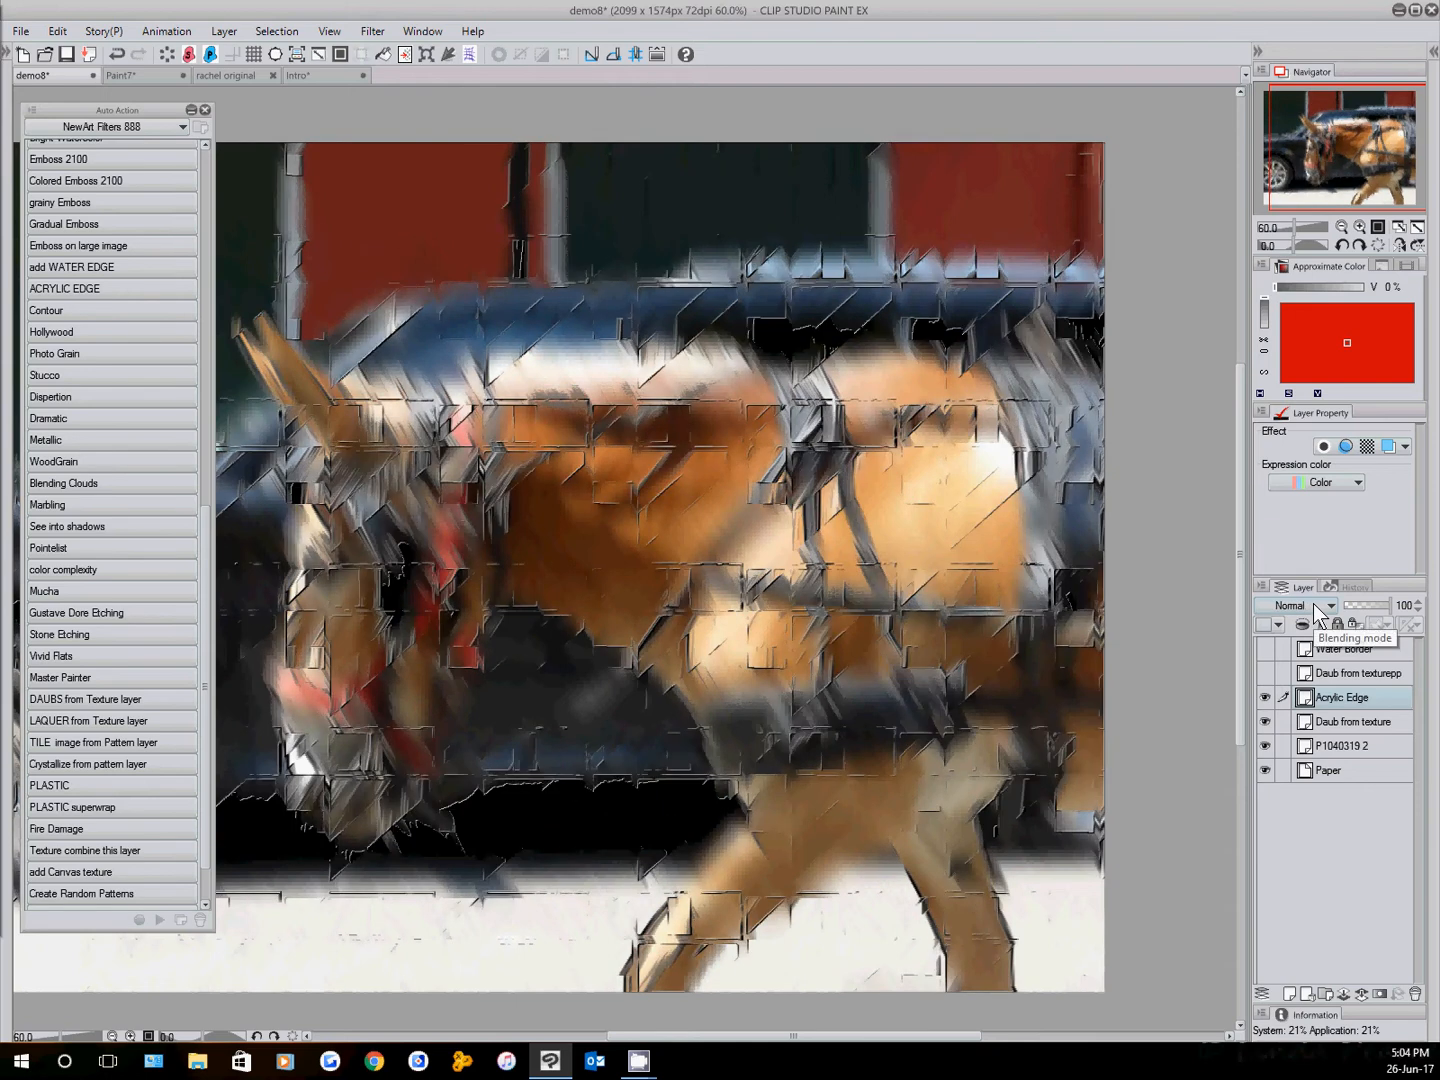
scroll(1314, 604, down, 5)
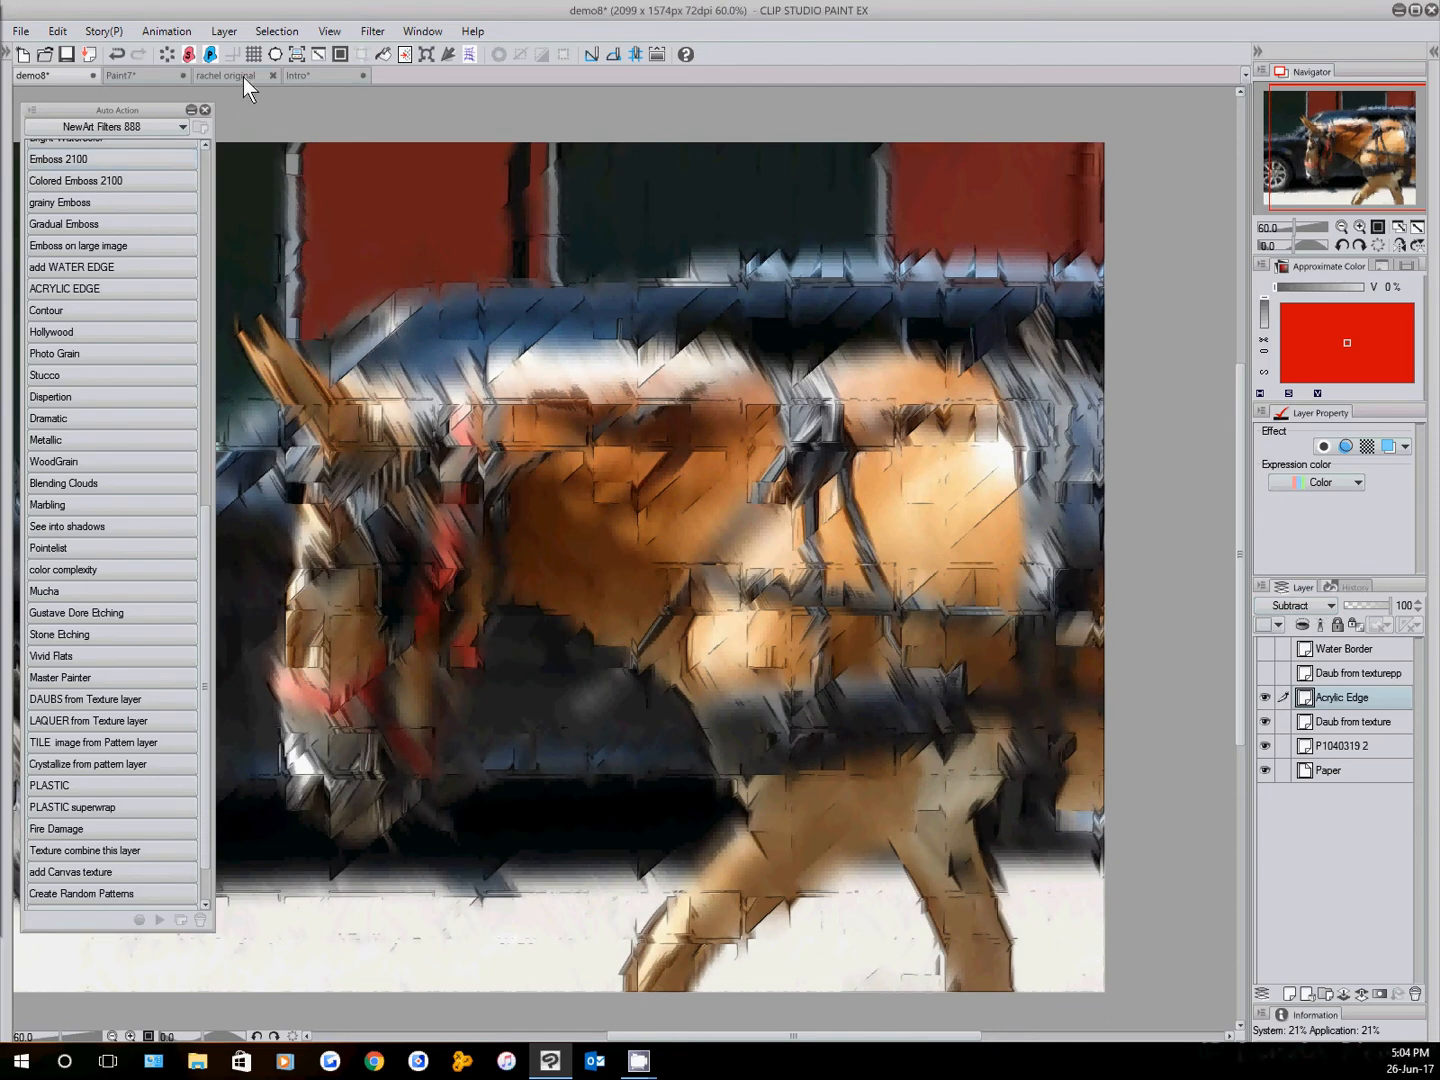
Switch to the original portrait document and run the Rounded flats action on the photo, proceeding past the command that cannot be executed
click(244, 77)
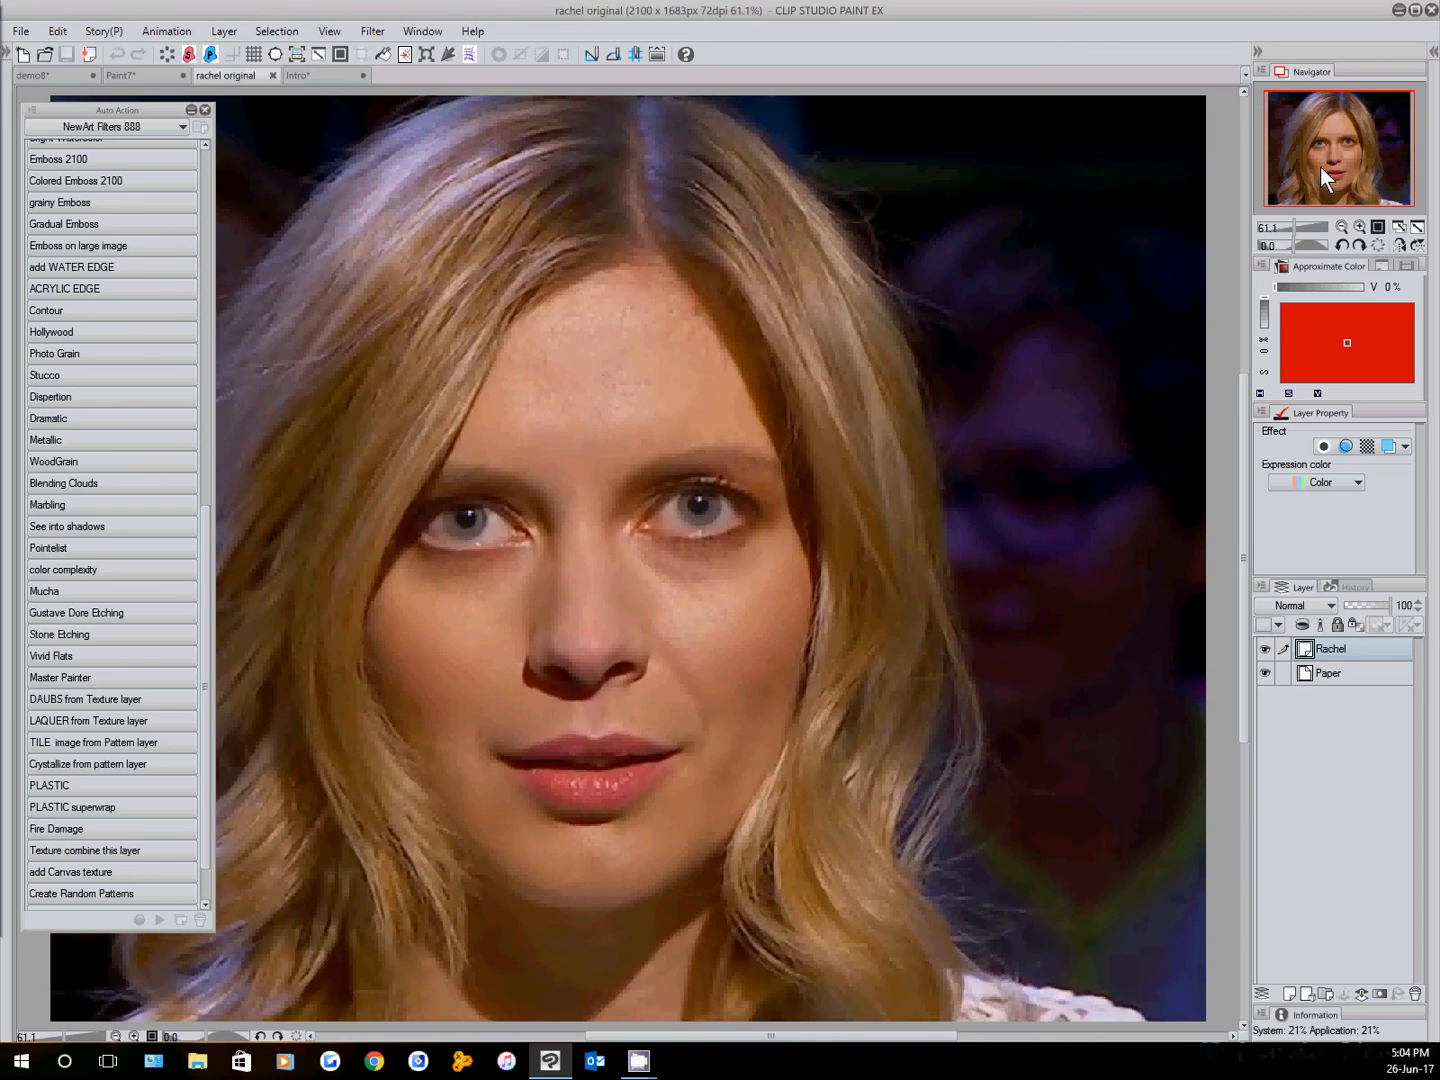
drag(1320, 166, 1300, 165)
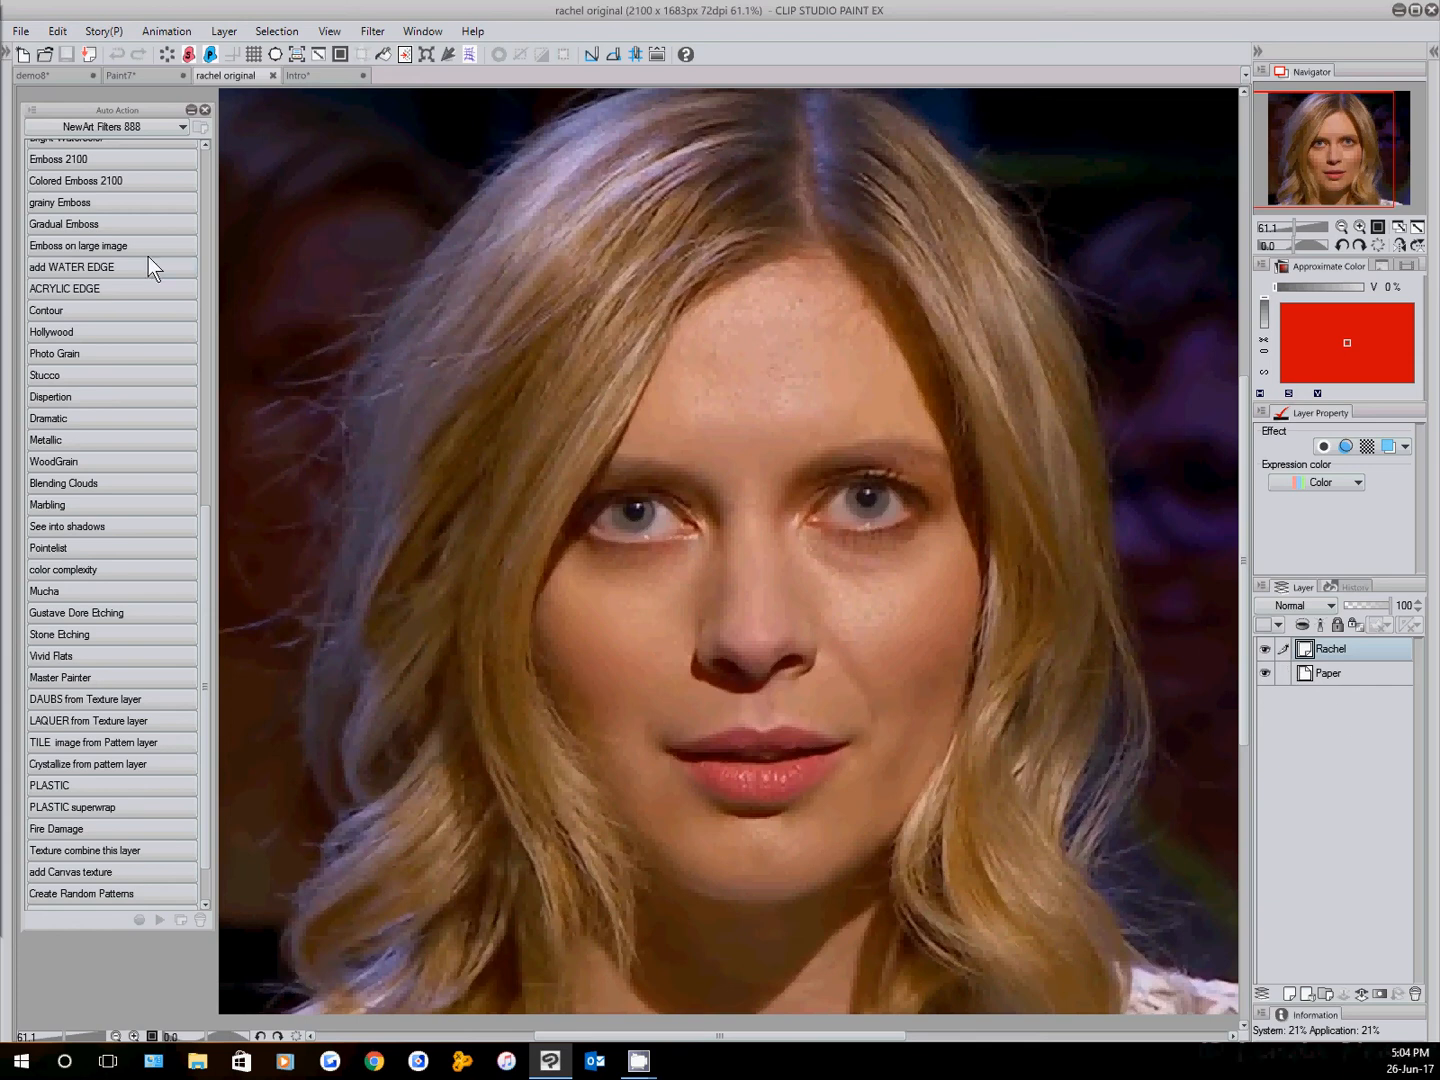
drag(202, 555, 203, 210)
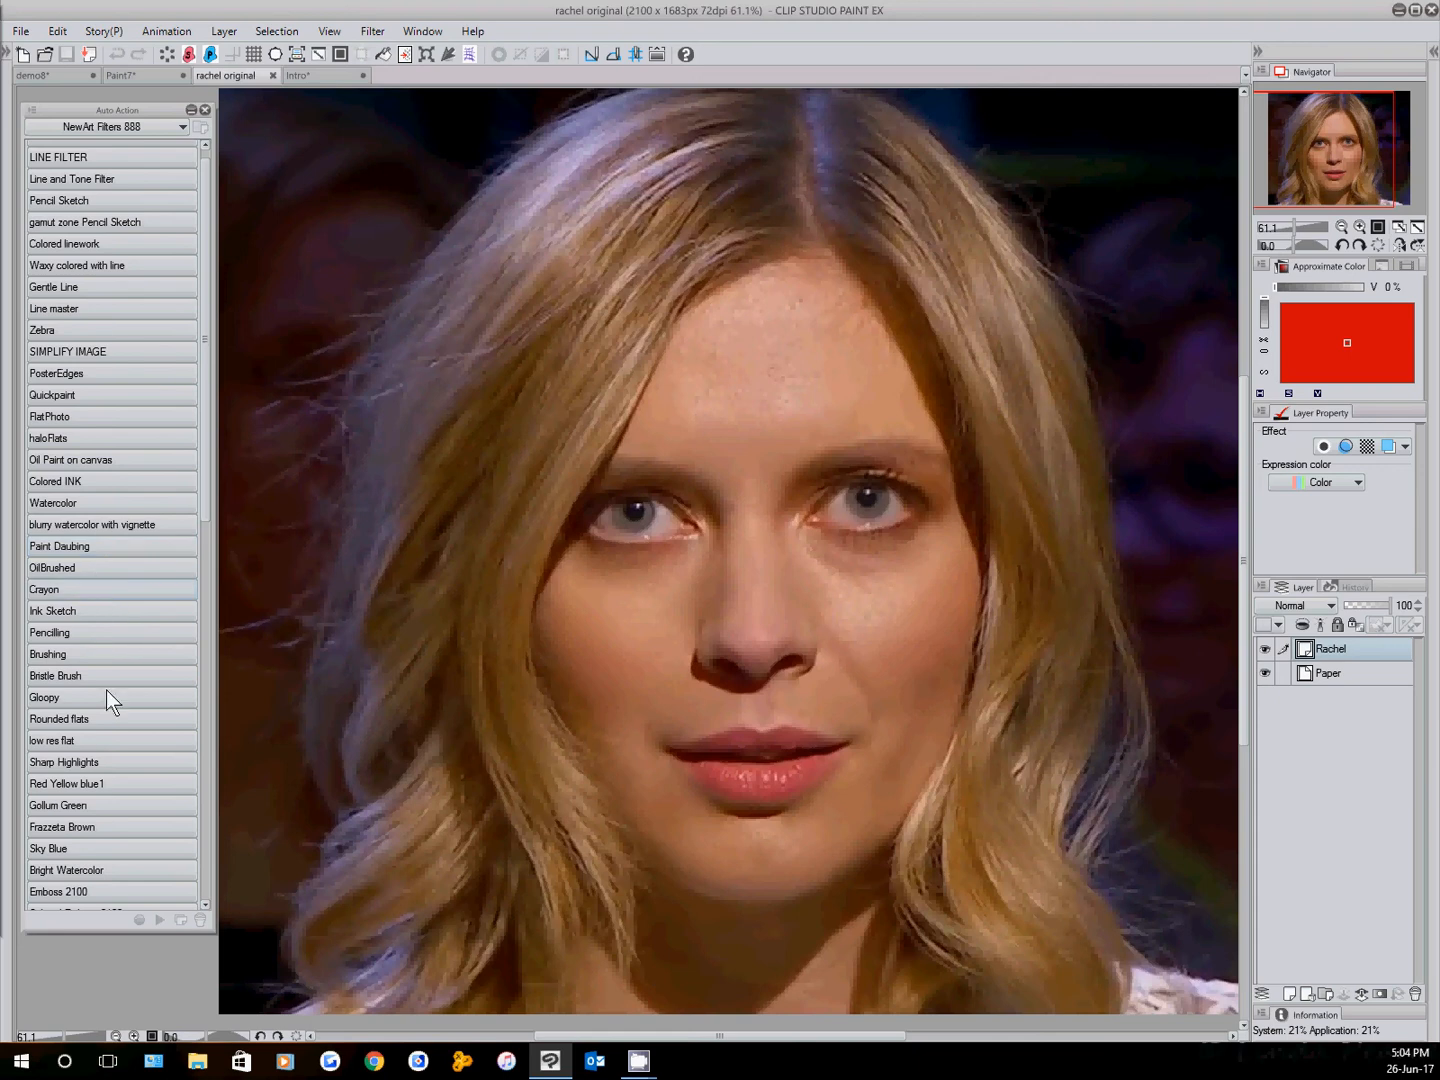
click(33, 719)
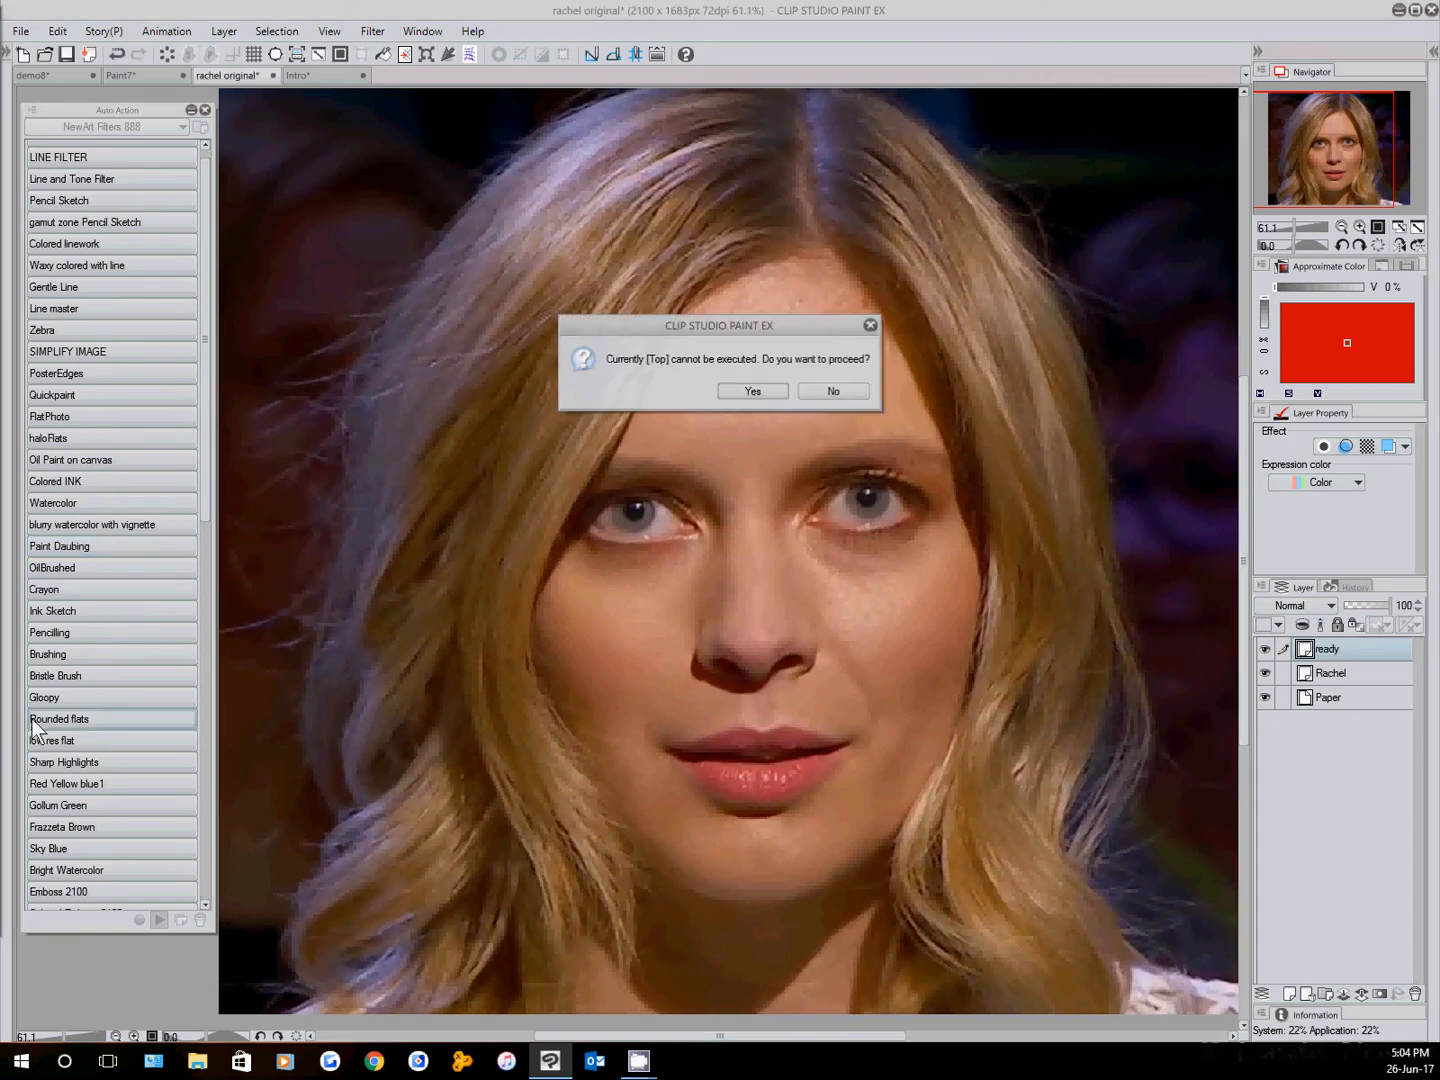
click(748, 392)
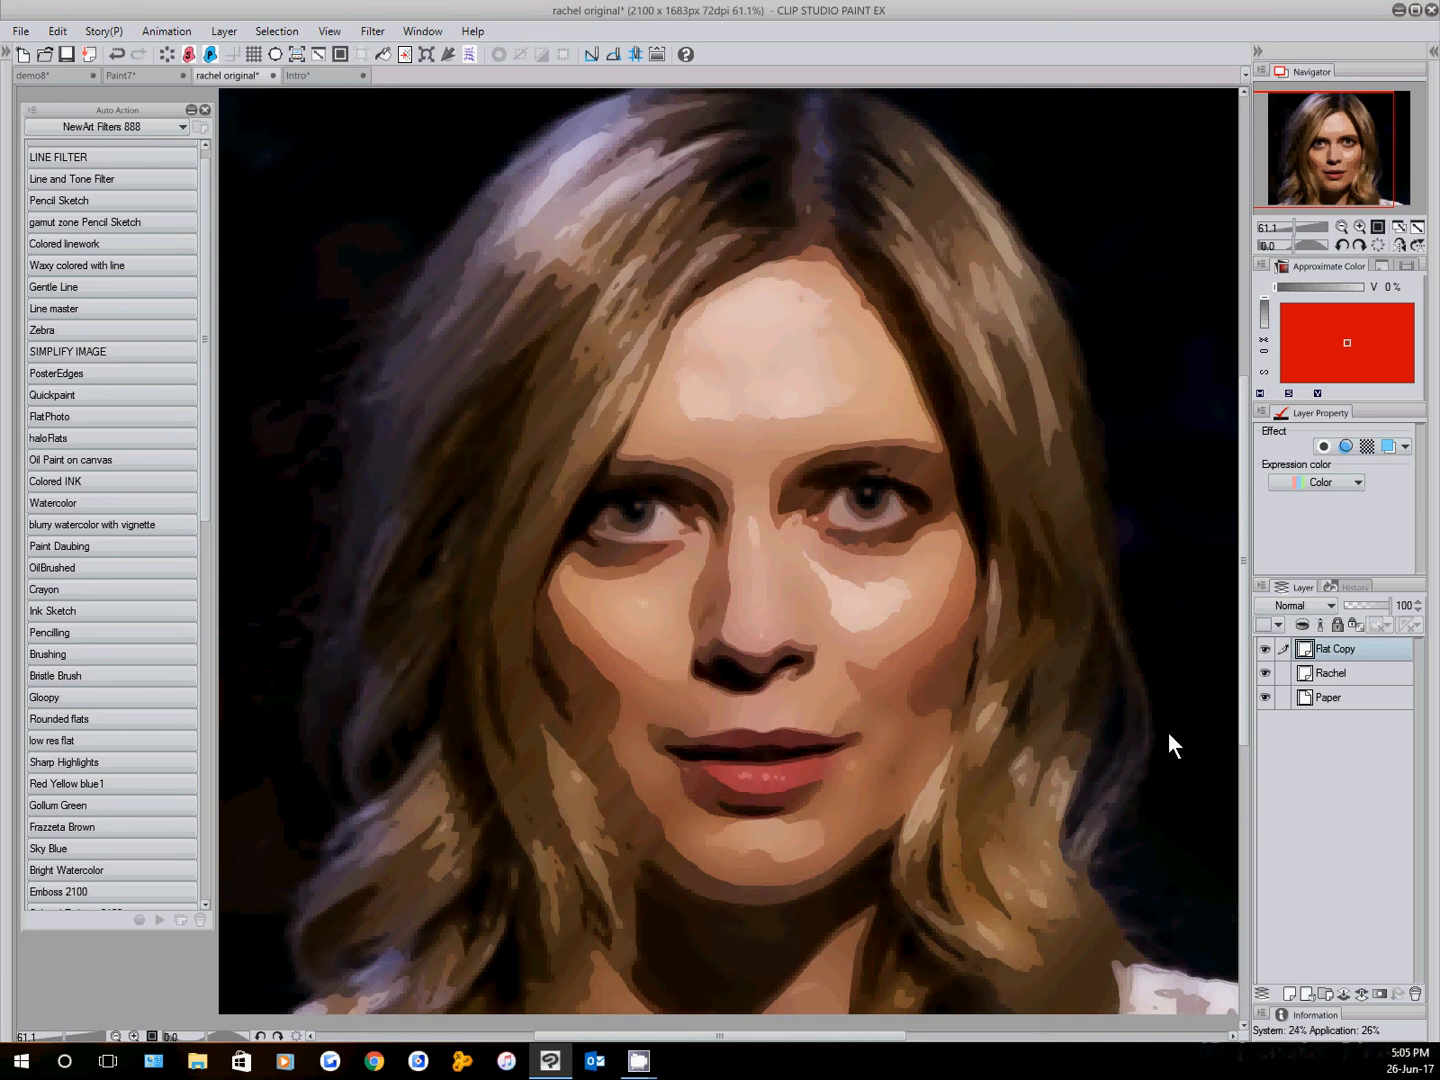
scroll(1167, 733, up, 3)
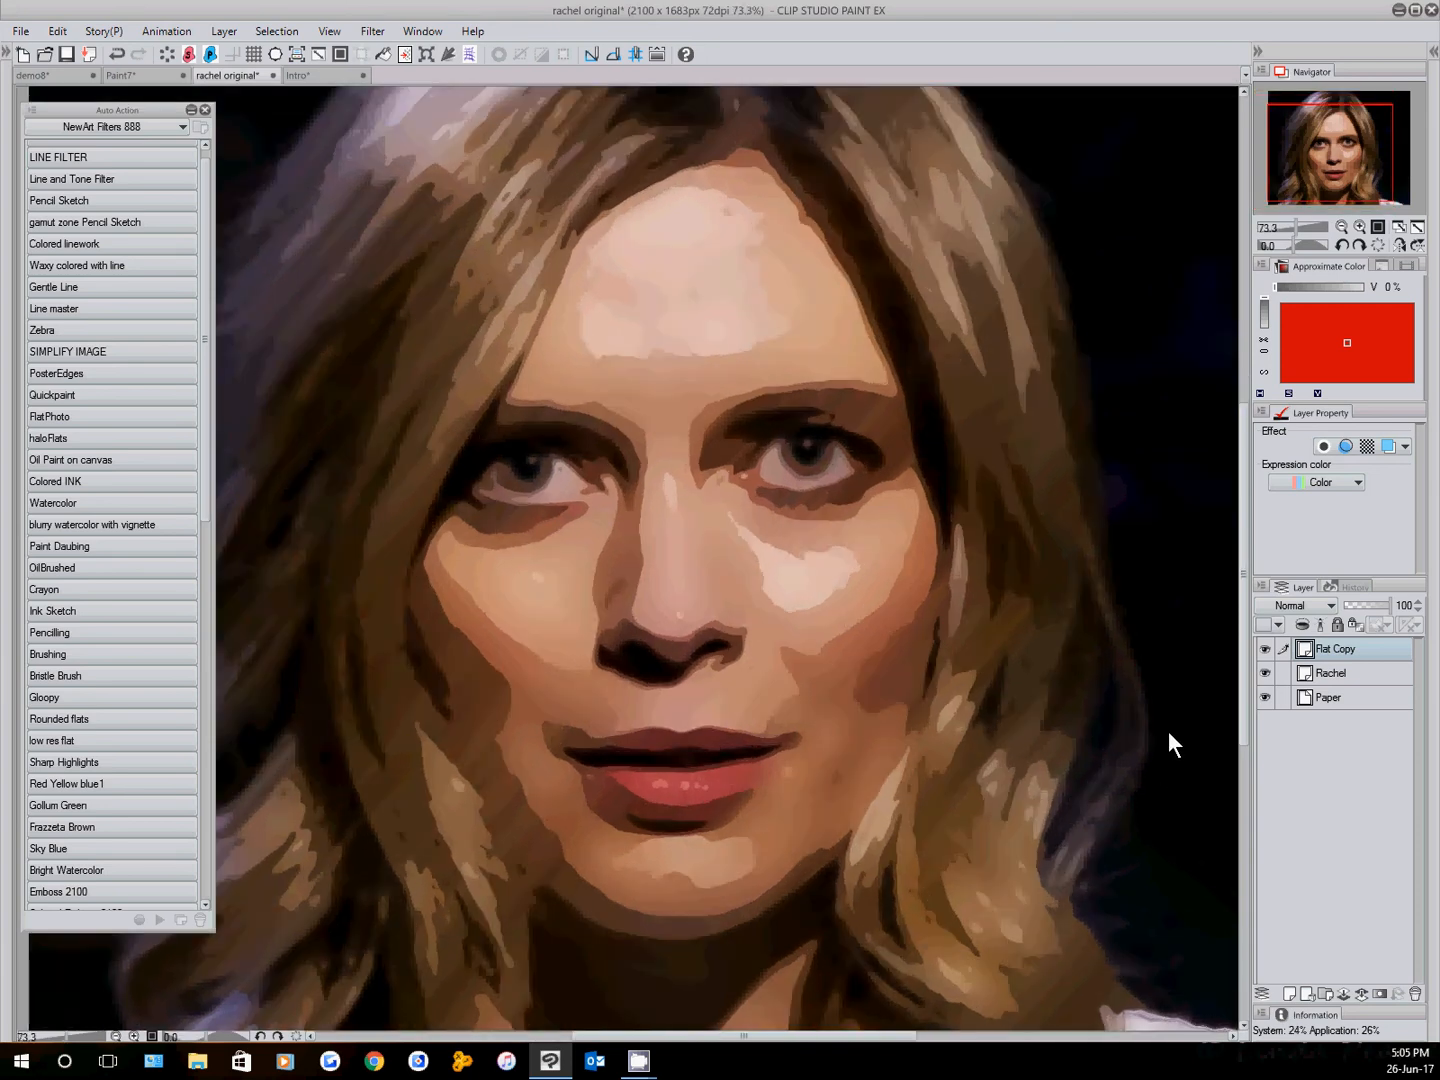
scroll(1127, 731, down, 2)
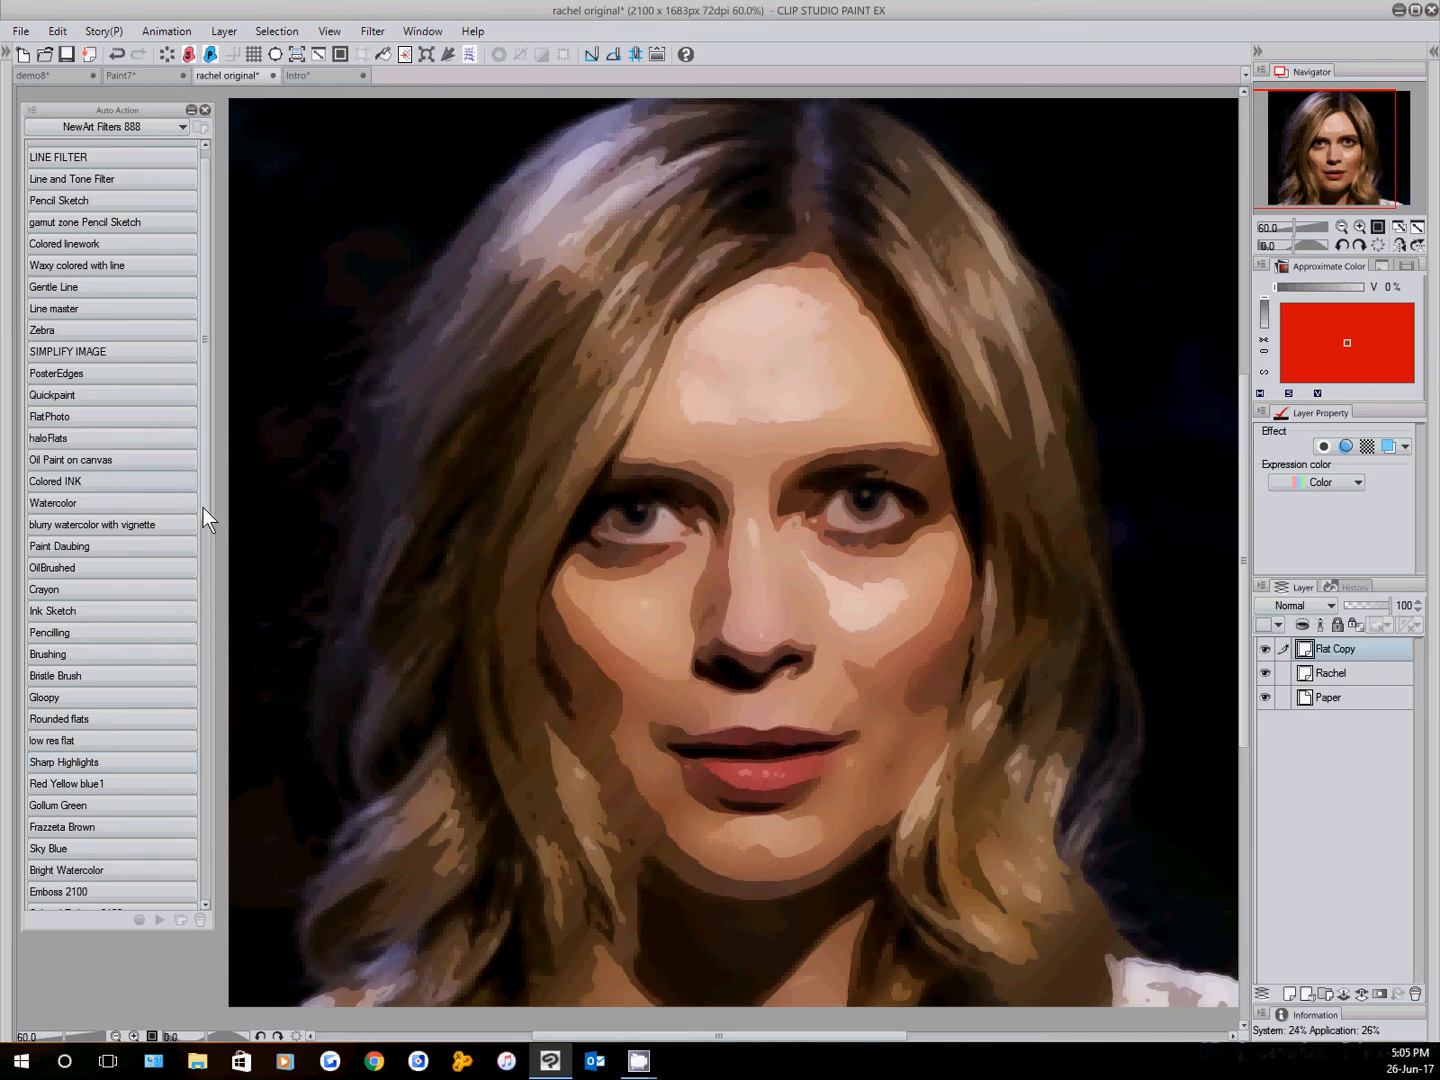
Run the add WATER EDGE action on the flattened portrait and set the Water Border layer's opacity to 79
scroll(202, 527, down, 4)
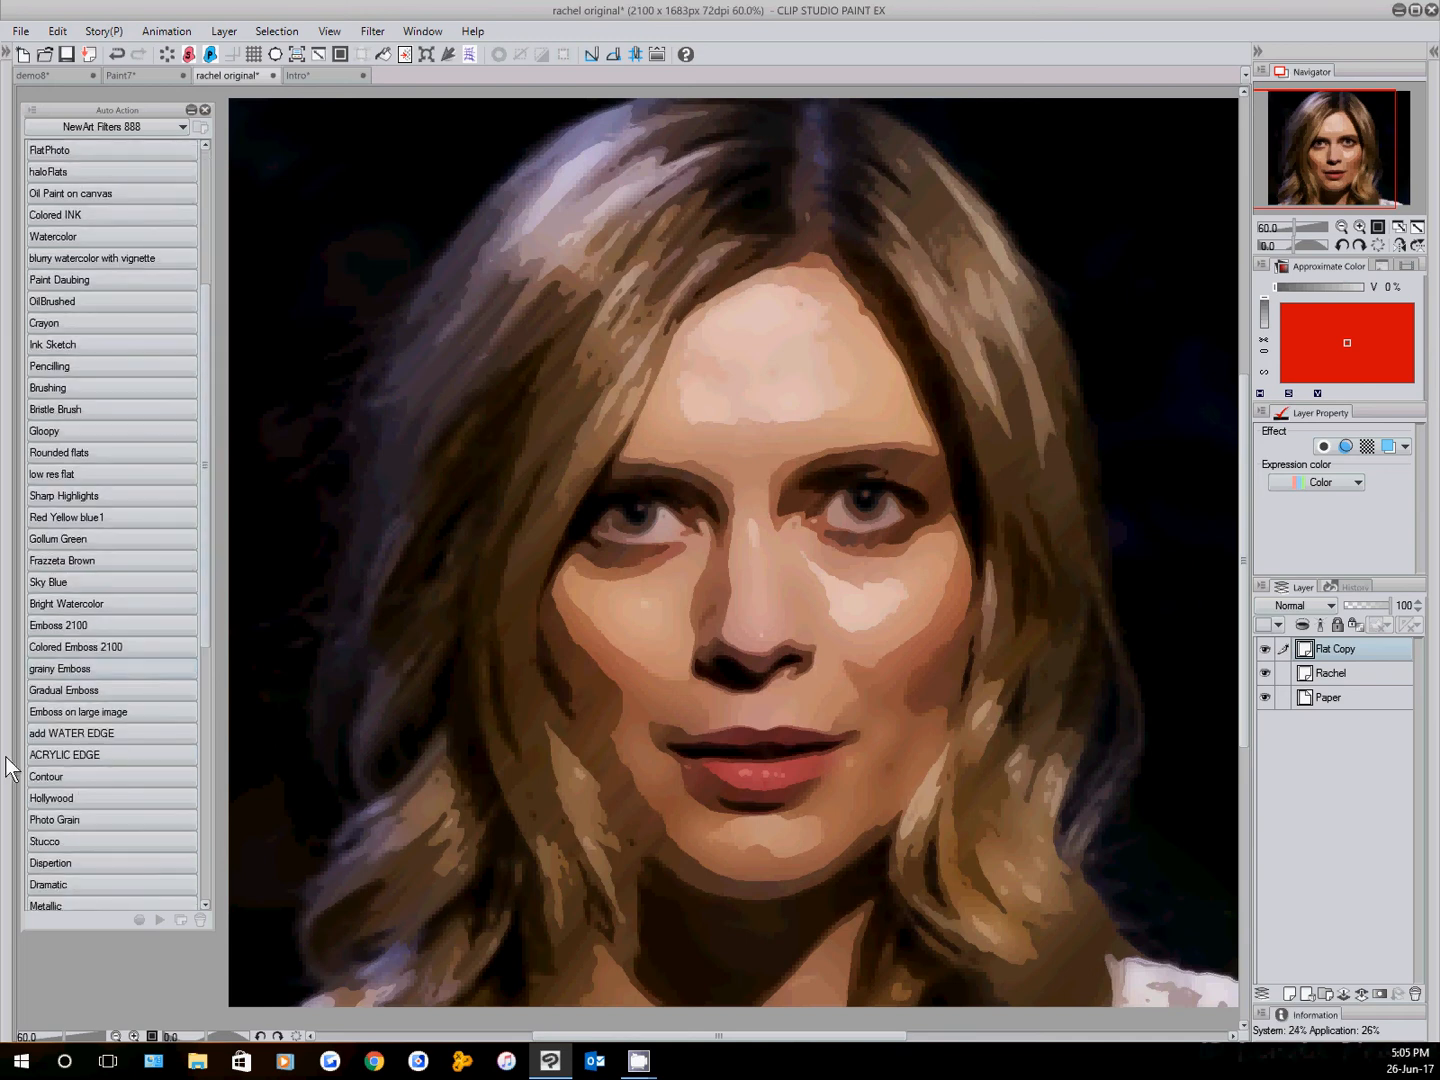
double_click(95, 734)
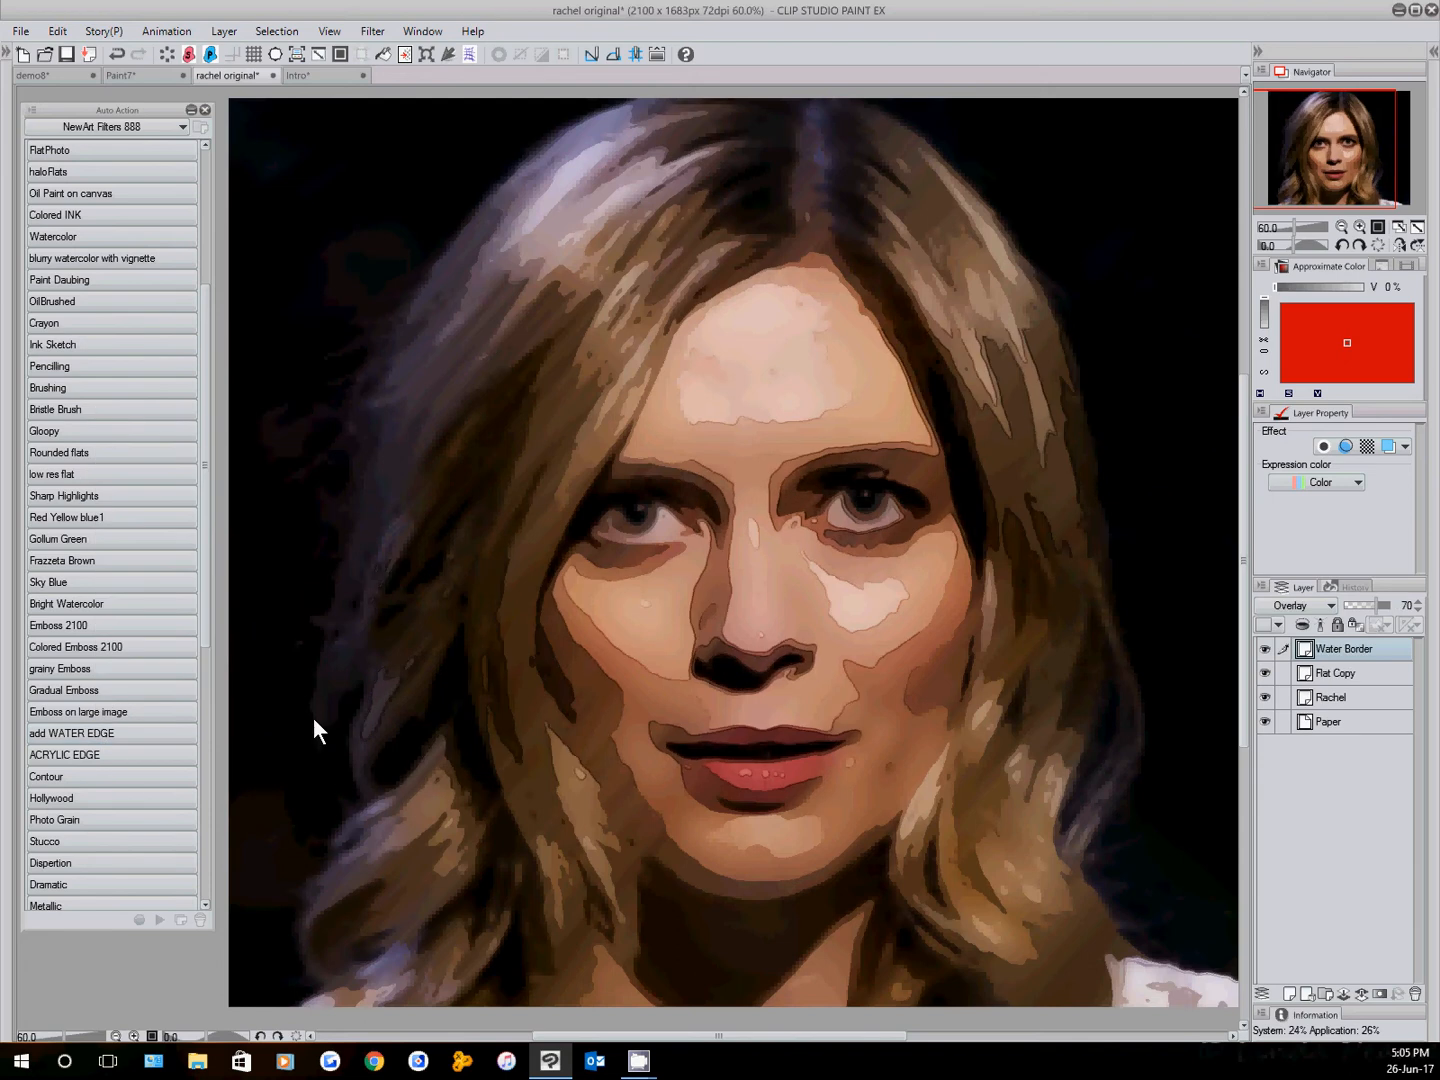
click(1380, 606)
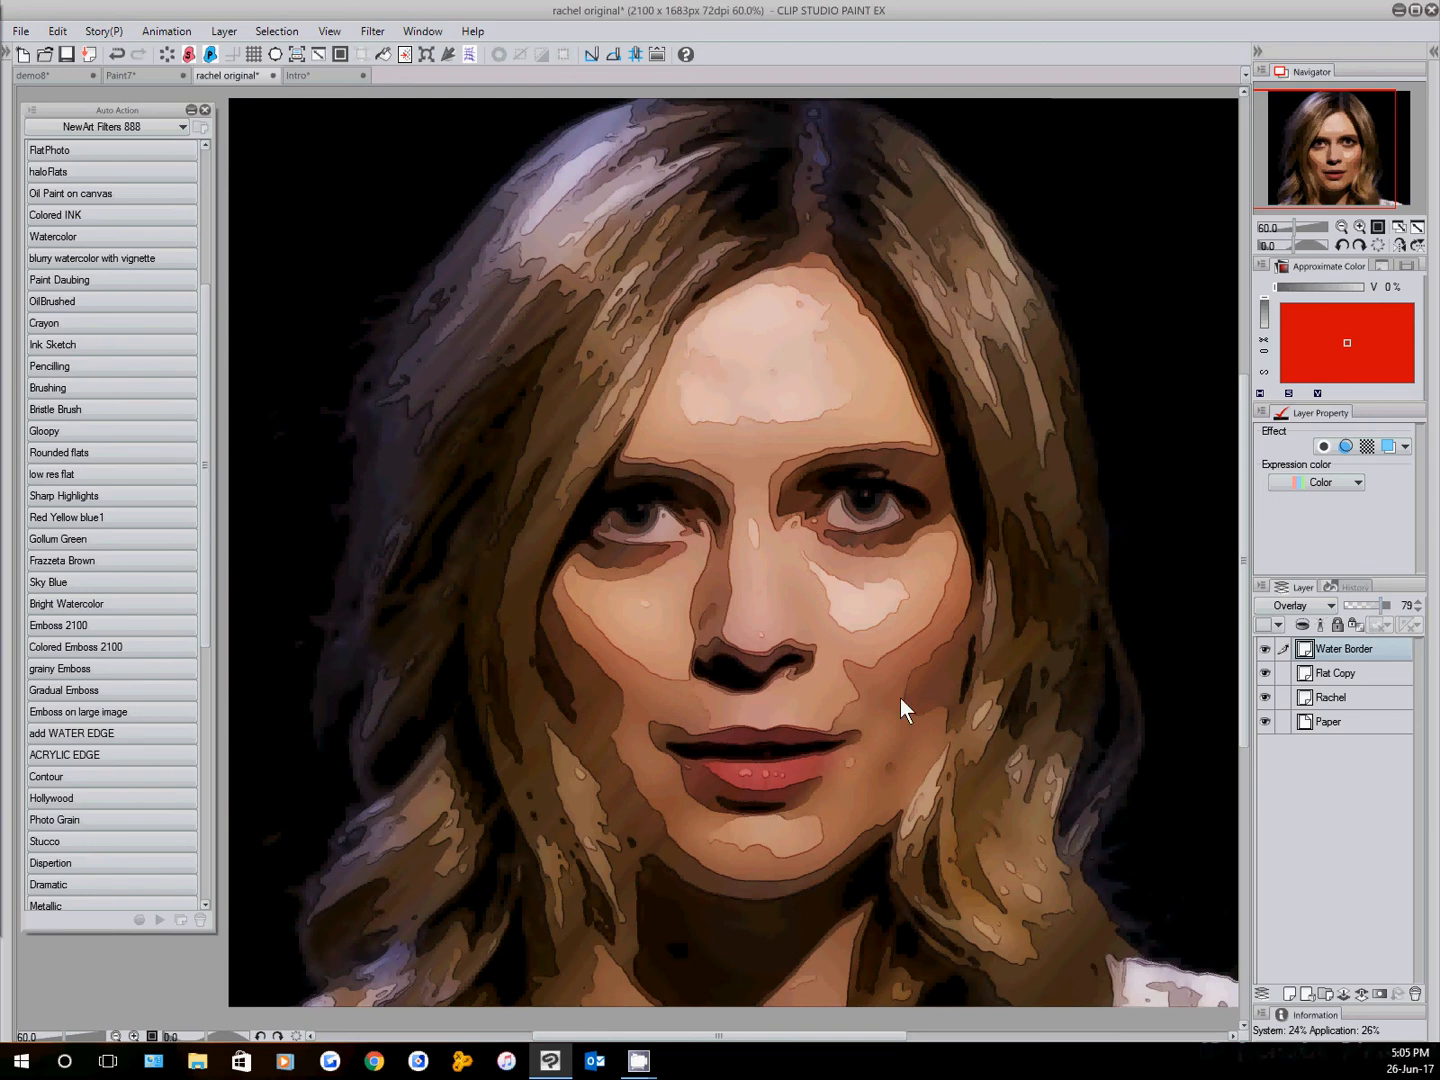
Run the OilBrushed action on the Flat Copy layer and hide the Water Border layer
click(1336, 674)
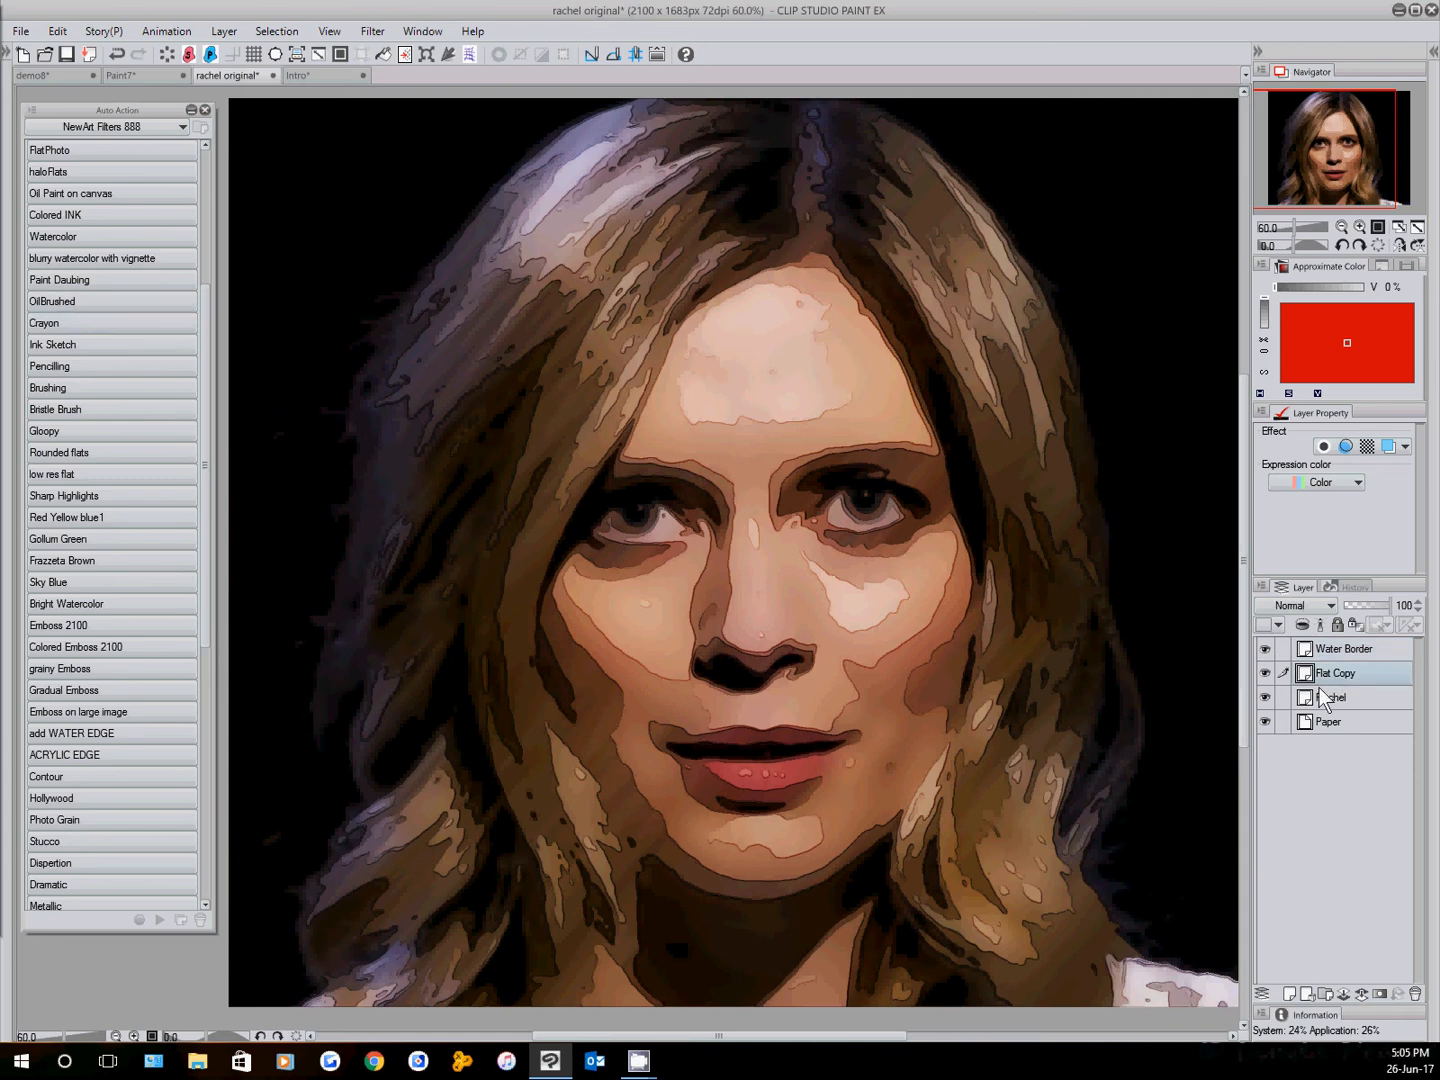
click(73, 303)
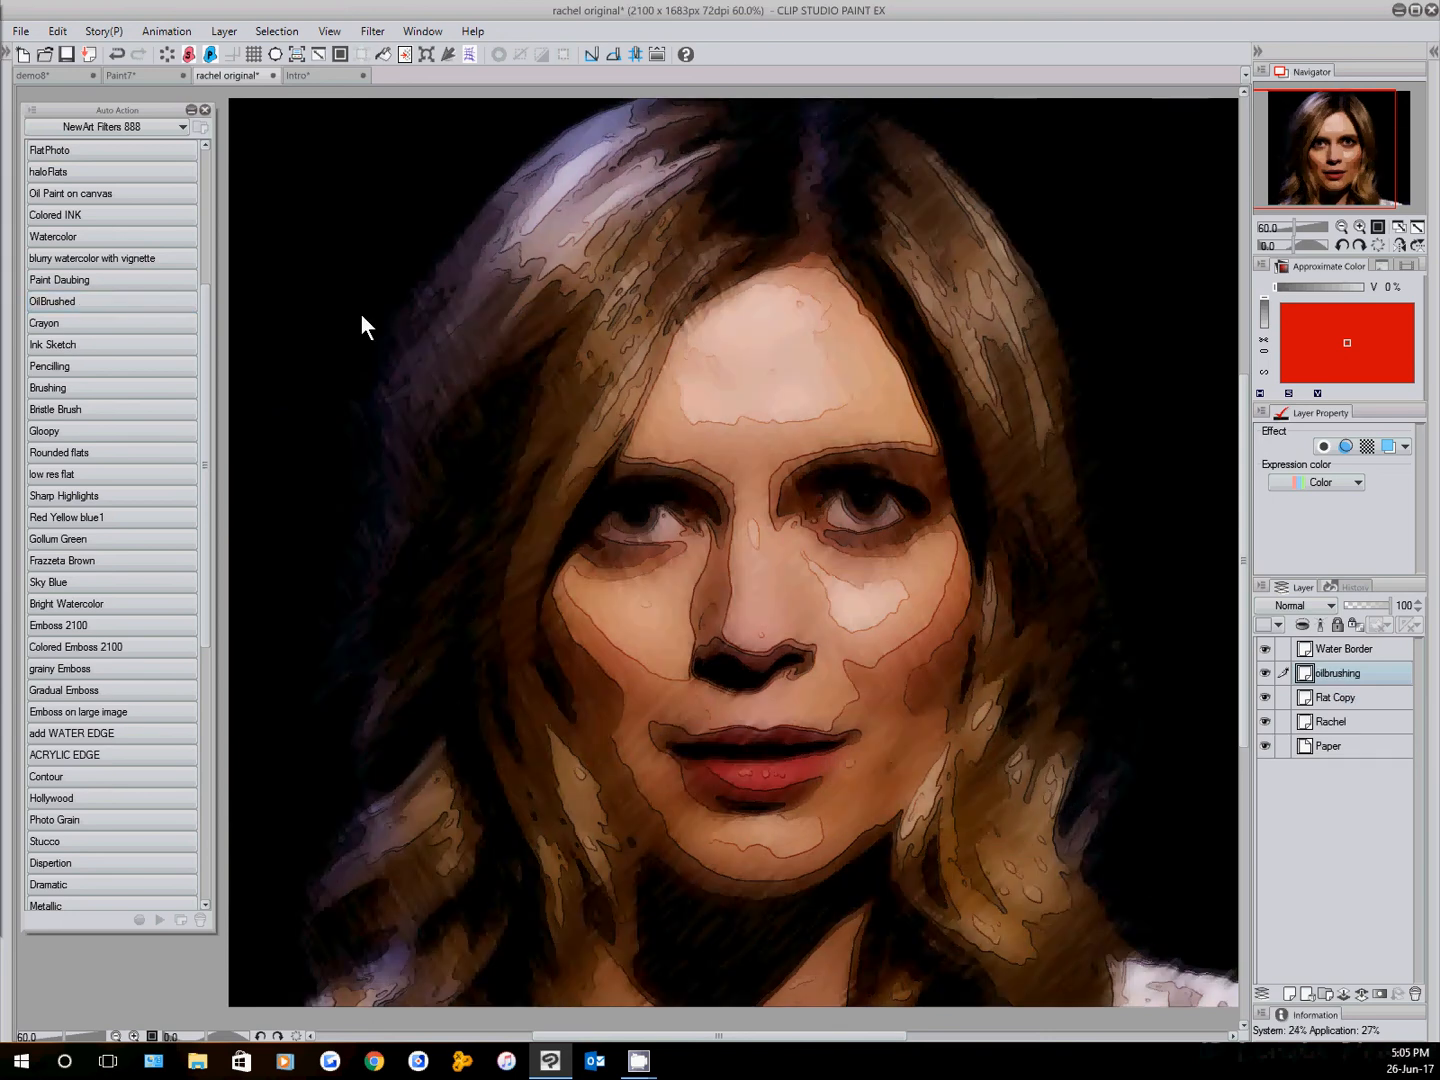
click(1265, 649)
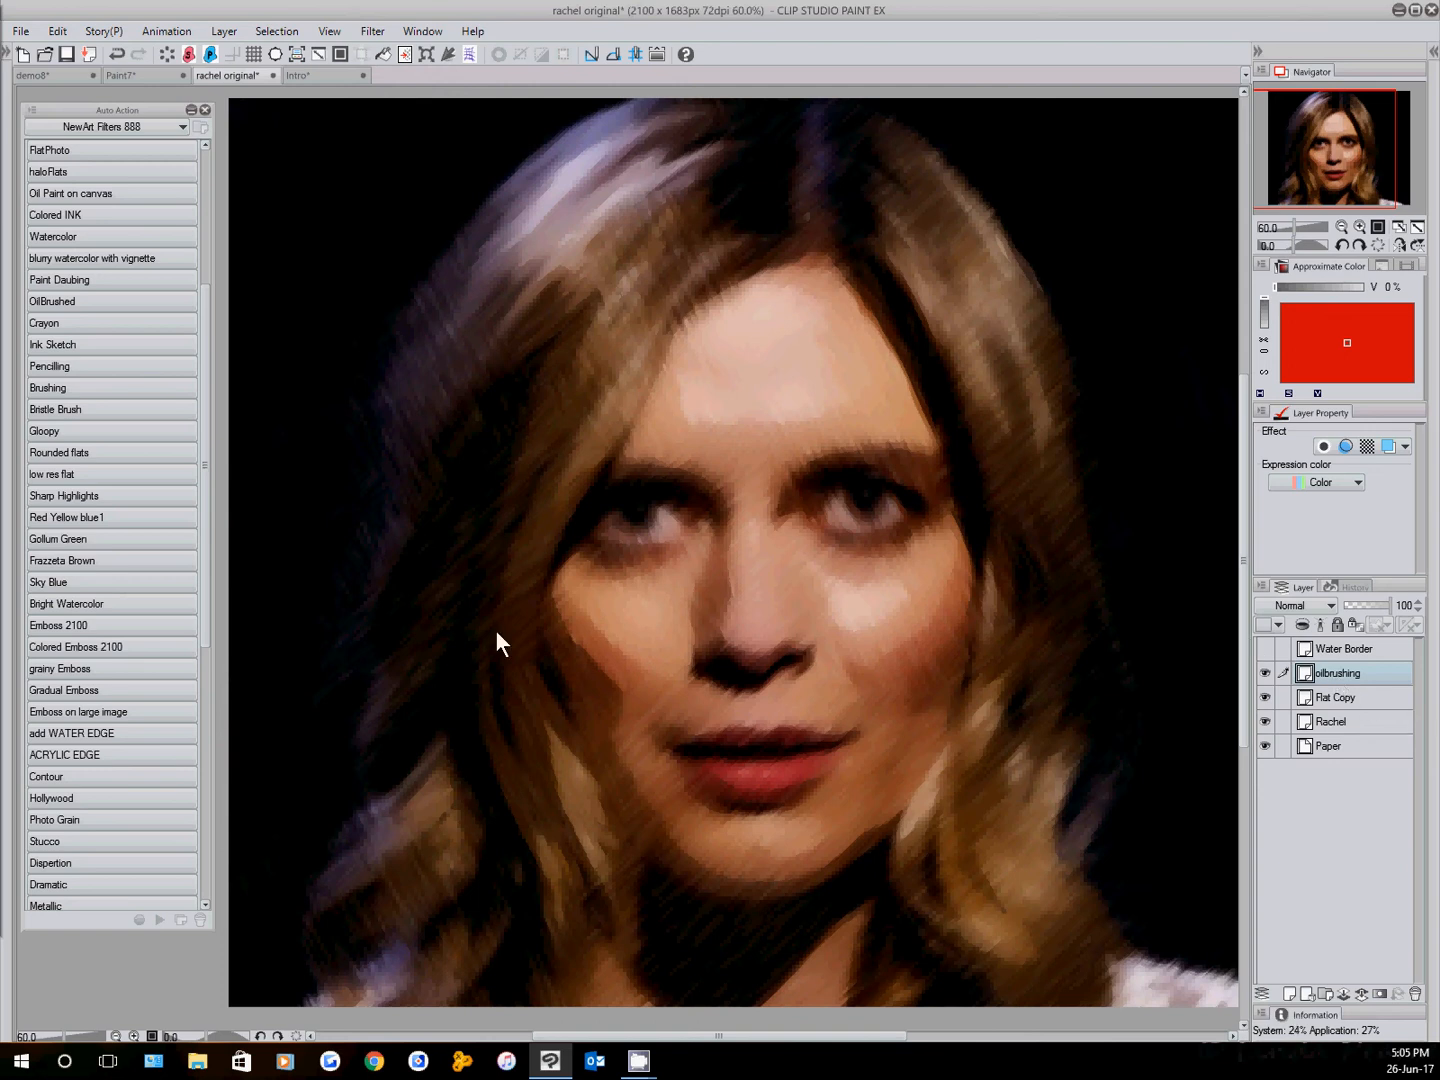
Apply the Red Yellow blue1 action above the oilbrushing layer
click(76, 520)
mouse_move(102, 518)
mouse_move(60, 569)
click(80, 517)
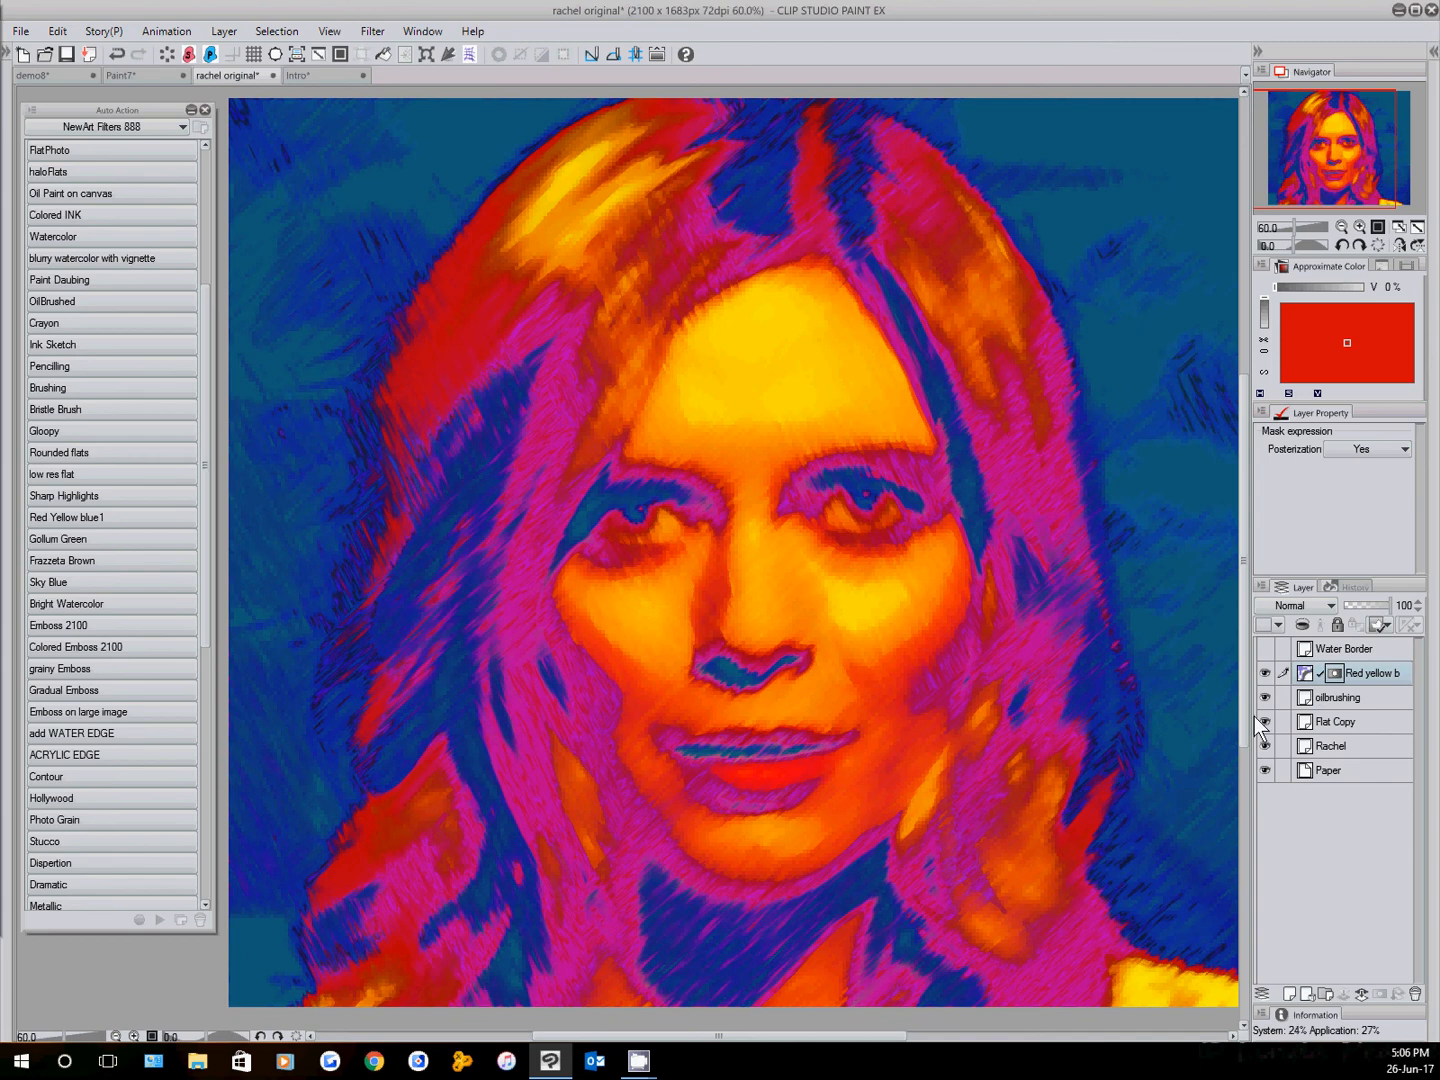
Cycle the oilbrushing layer's blending mode through Multiply to Lighten
click(1333, 698)
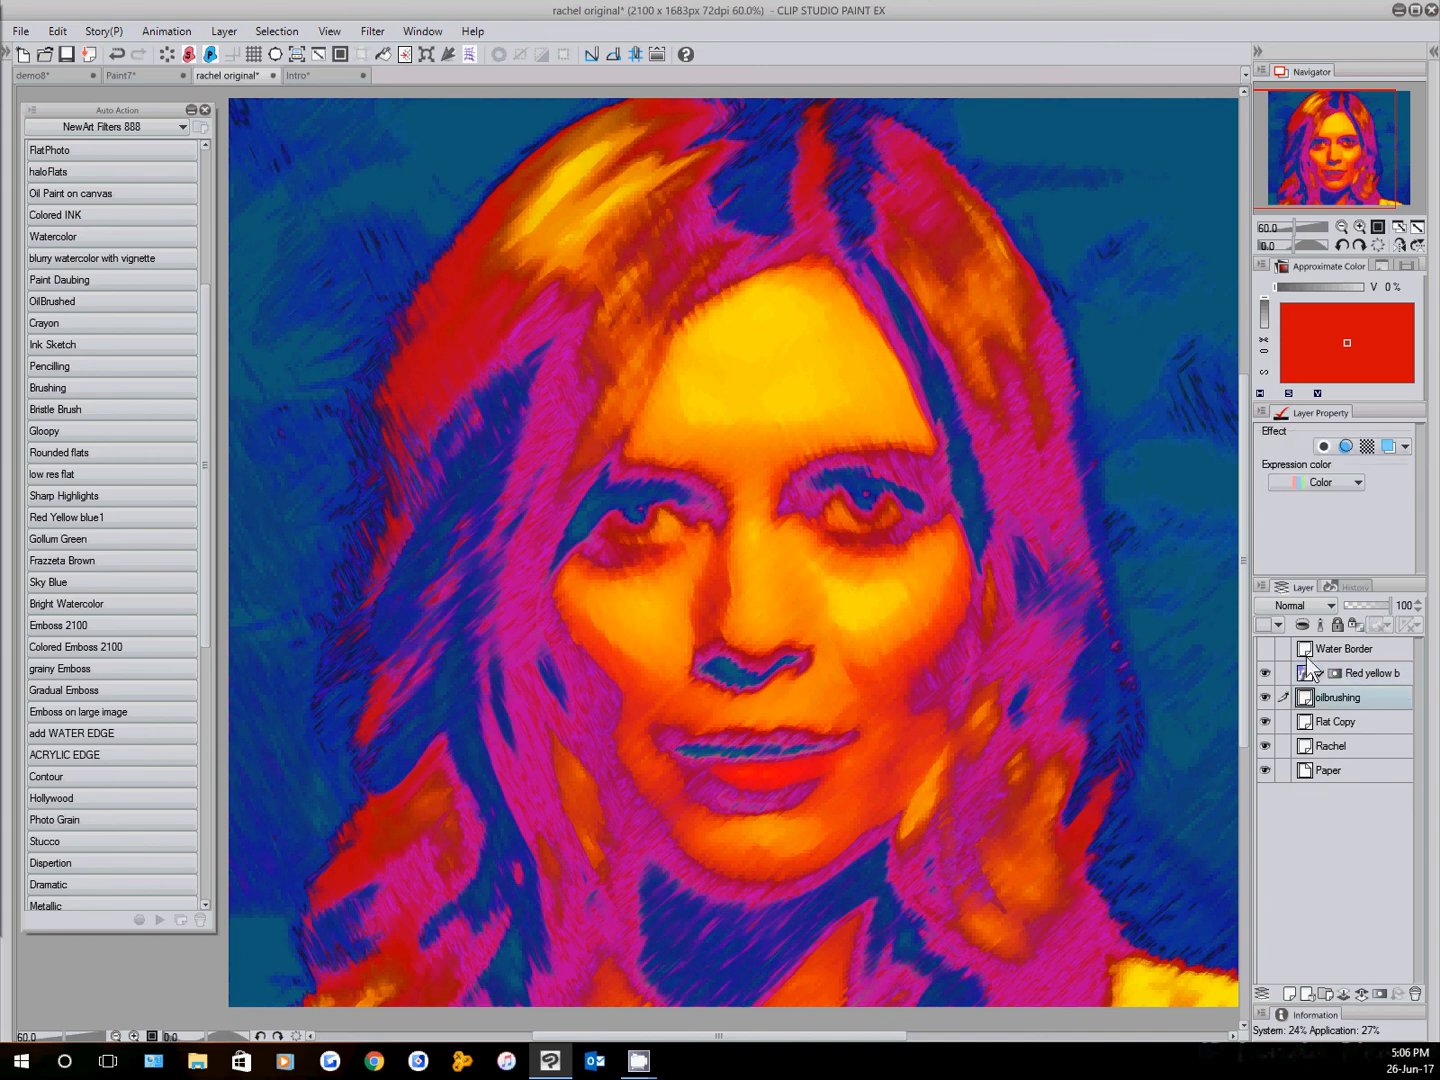
scroll(1310, 603, down, 4)
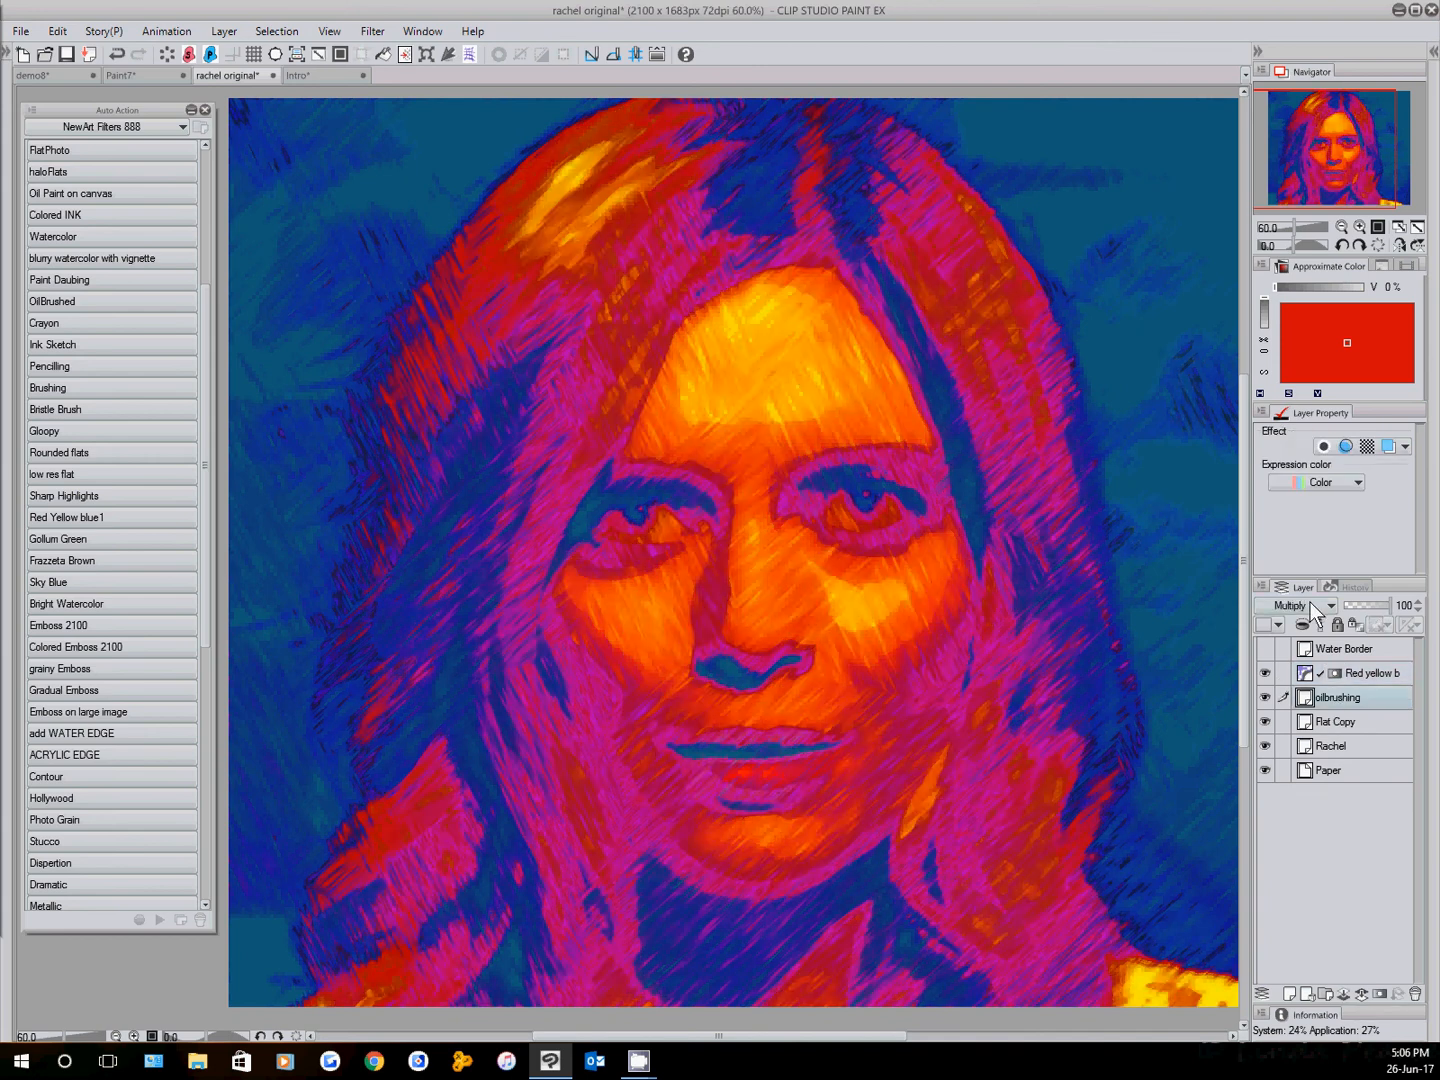
scroll(1309, 603, down, 3)
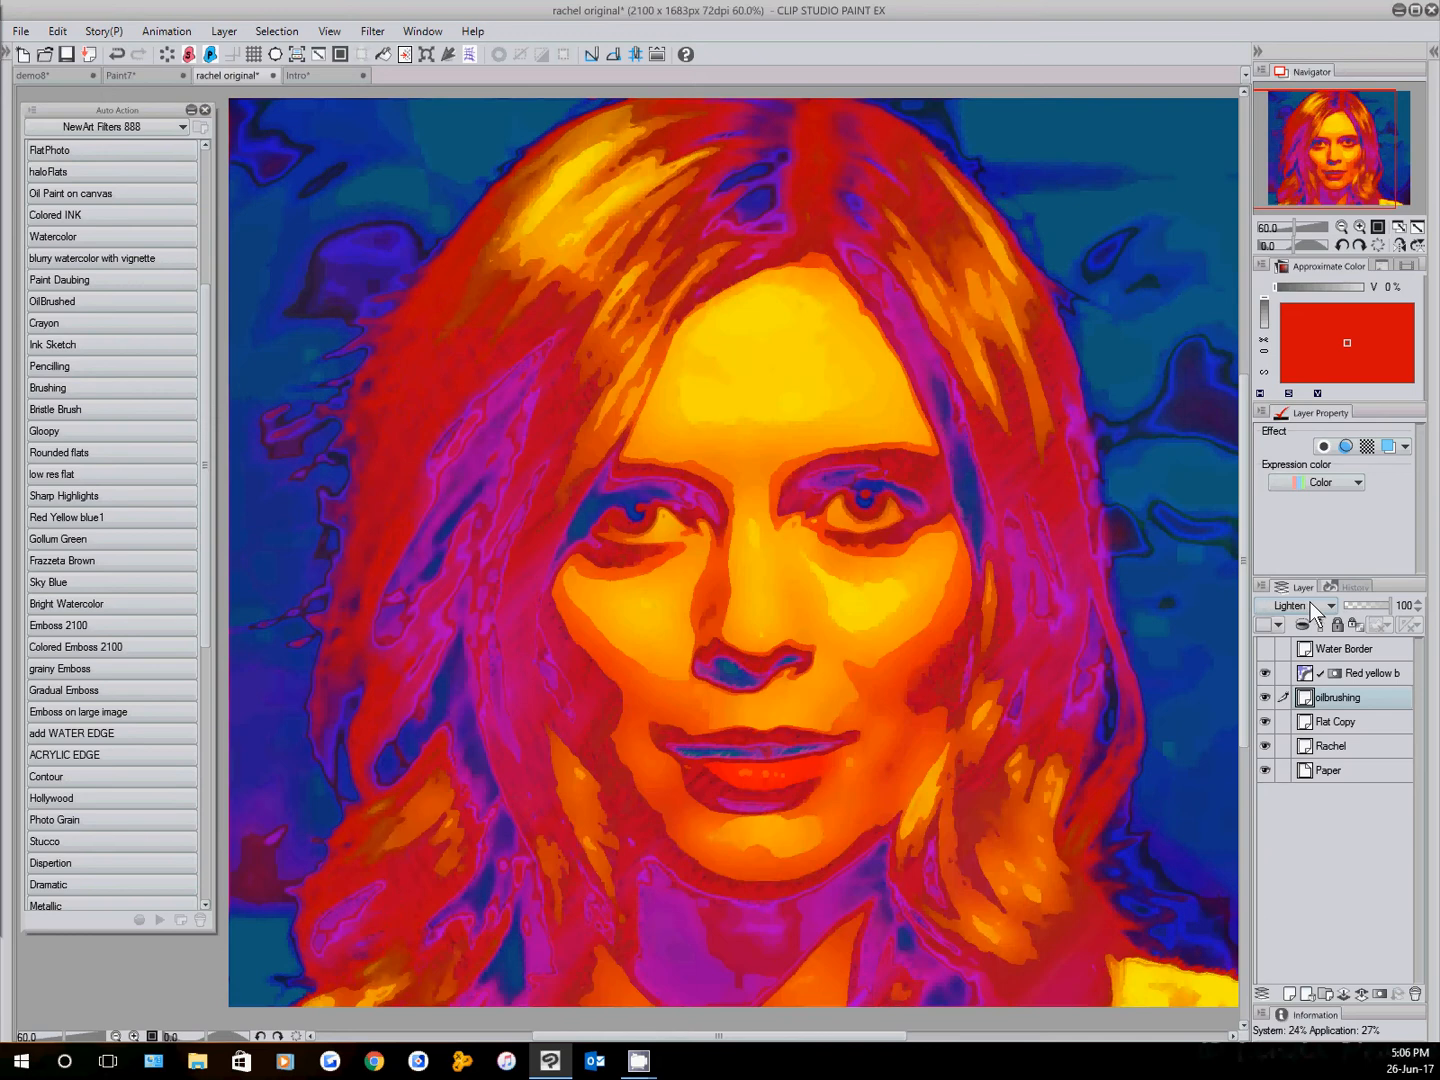
Cycle the oilbrushing layer's blending mode through Glow dodge, Hard light, Hard mix and Hue, ending on Brightness
scroll(1310, 602, down, 3)
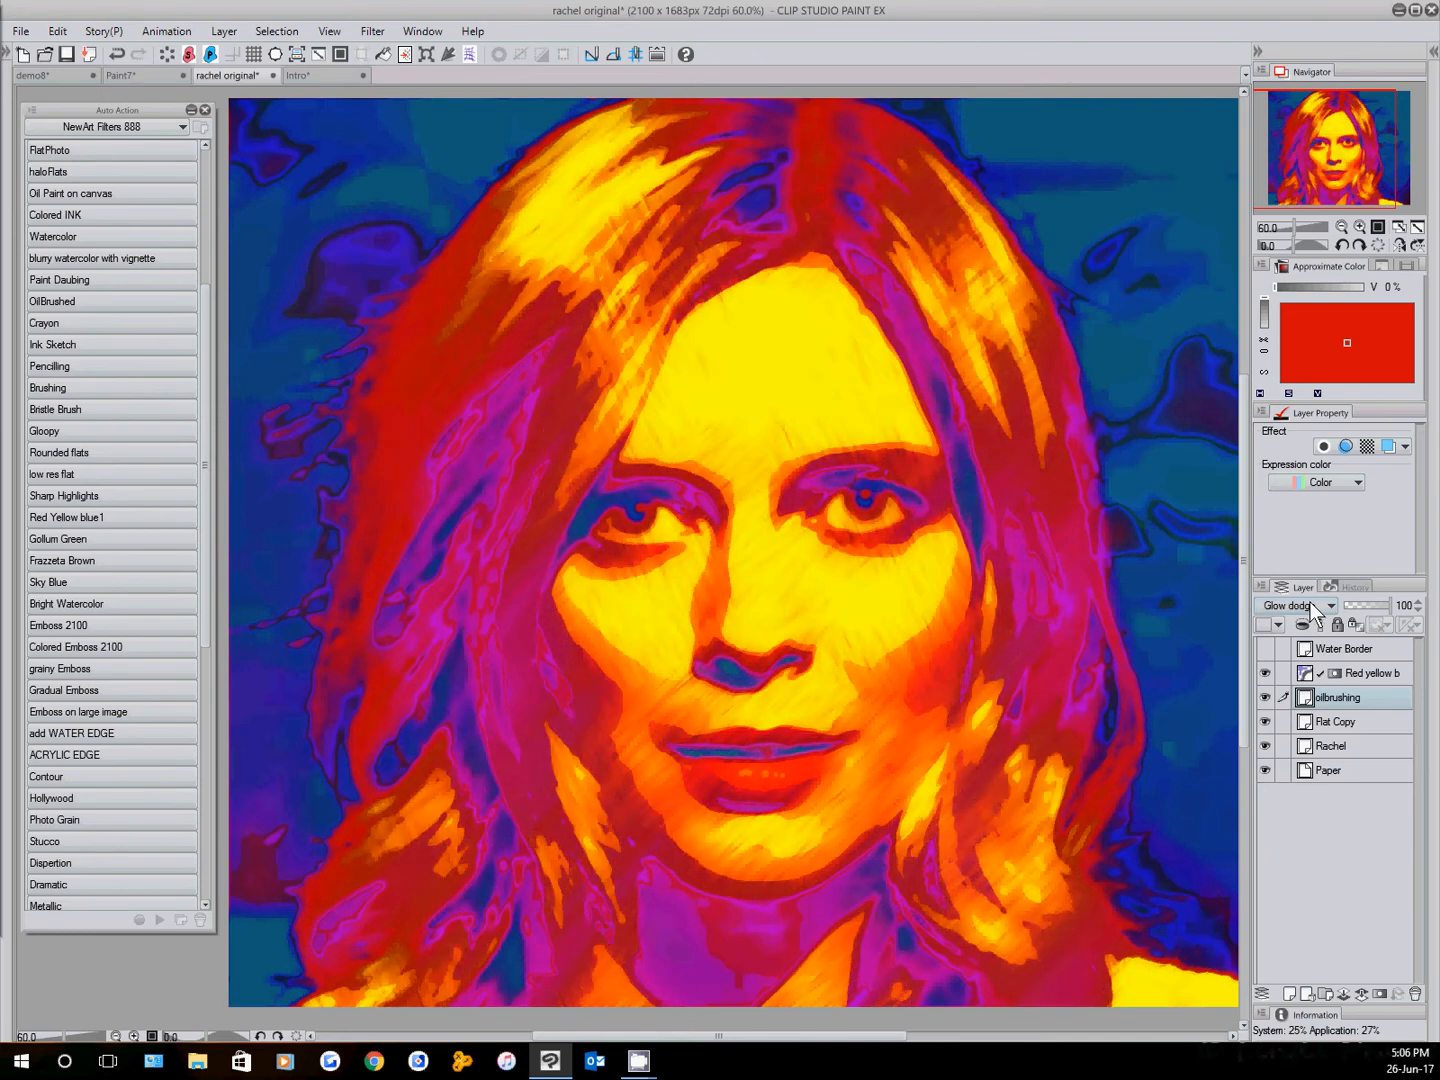
scroll(1310, 602, down, 7)
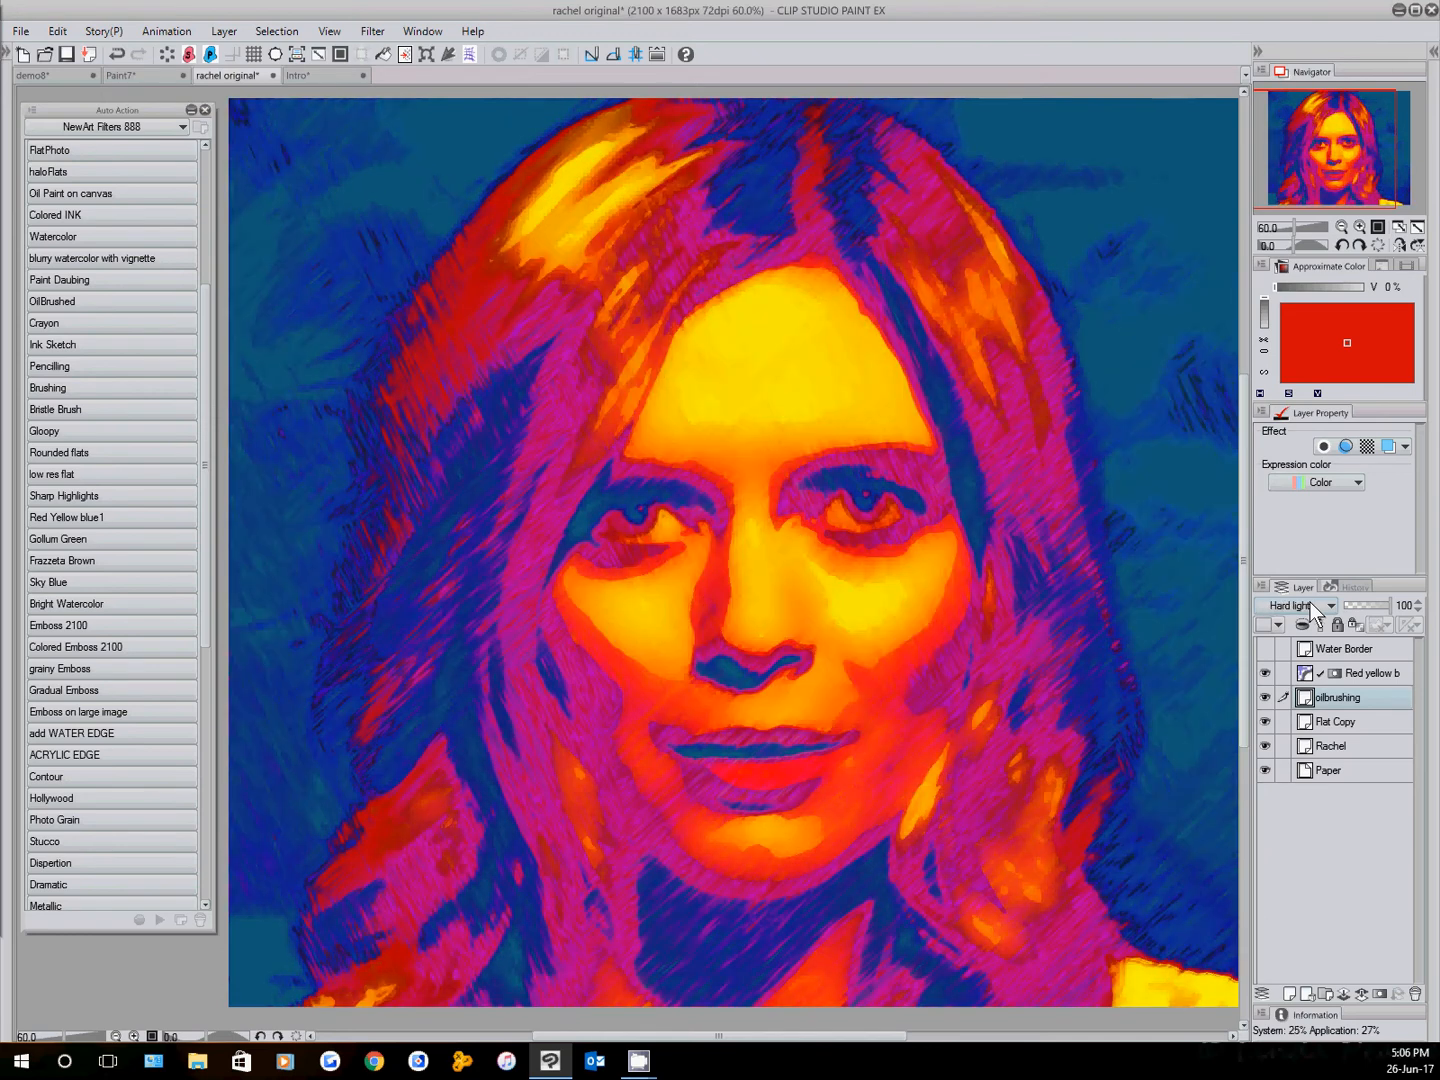
scroll(1310, 602, down, 4)
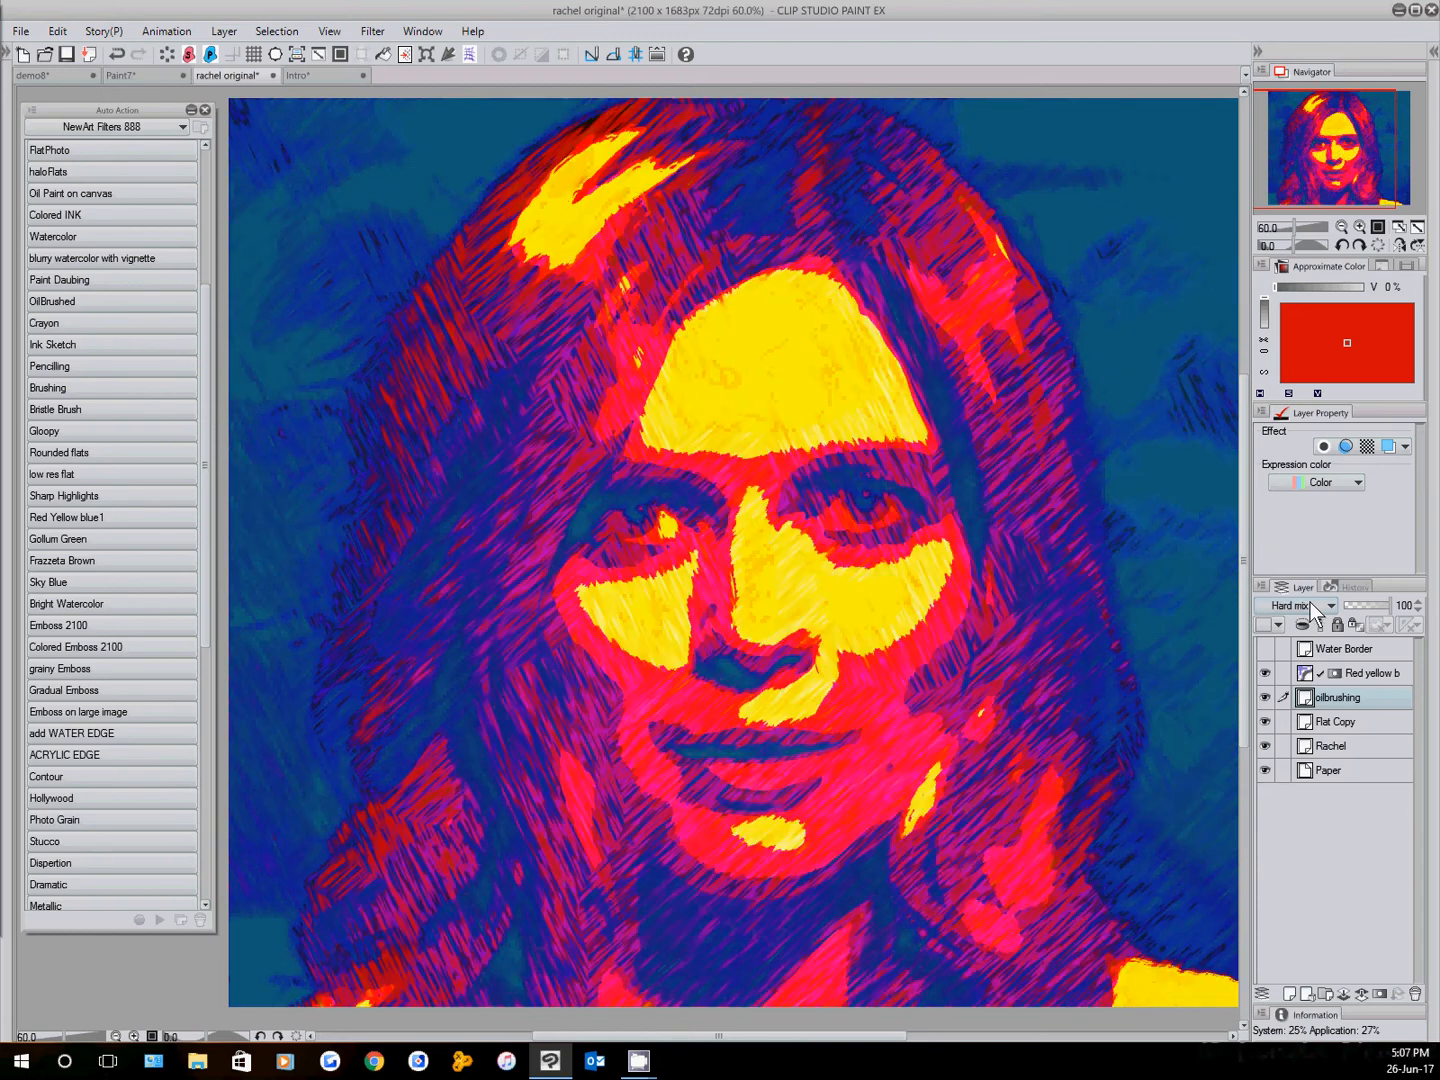
scroll(1309, 601, down, 1)
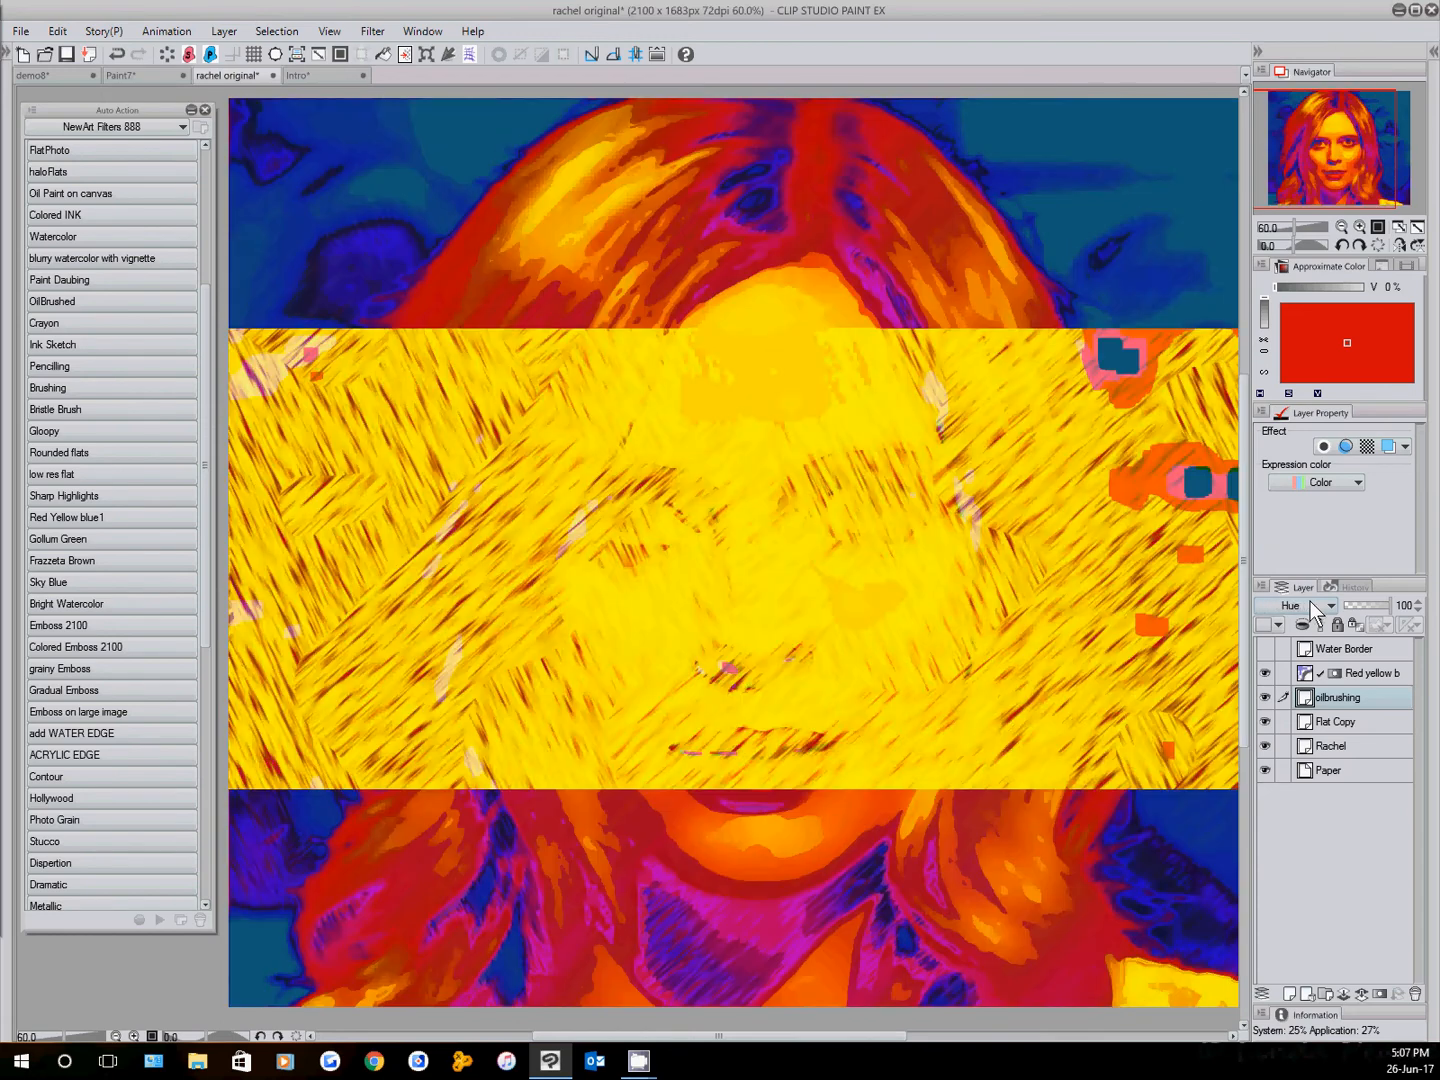
scroll(1309, 600, down, 1)
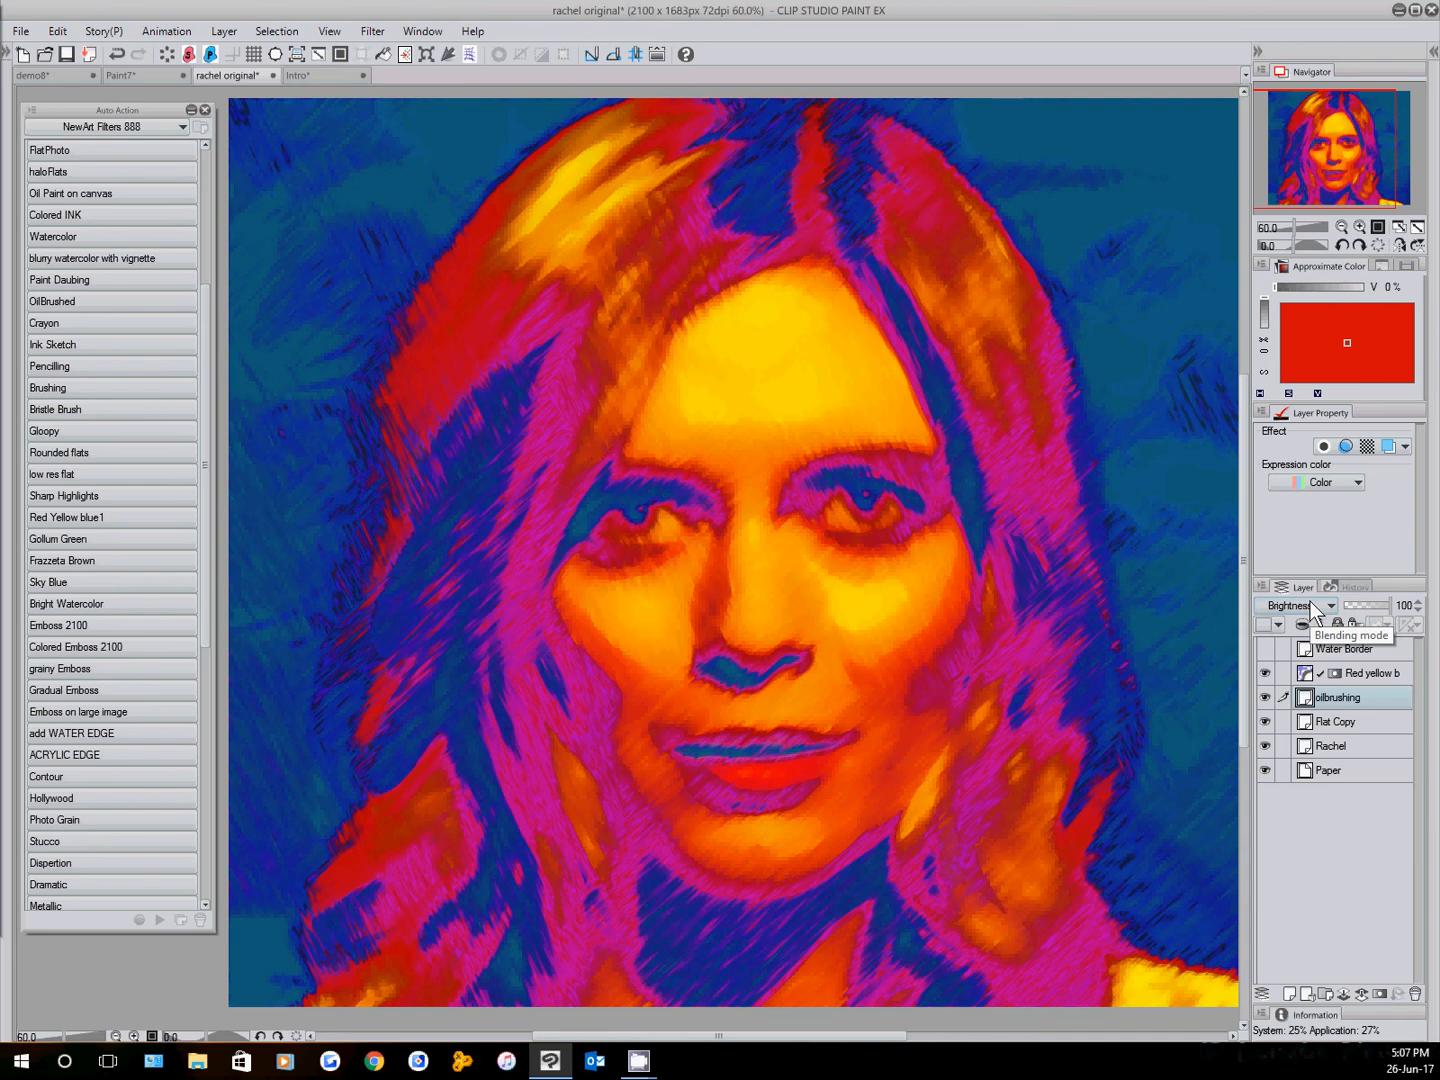
Cycle the Flat Copy layer's blending mode through Lighten to Add (Glow) and show the Water Border layer
click(1329, 717)
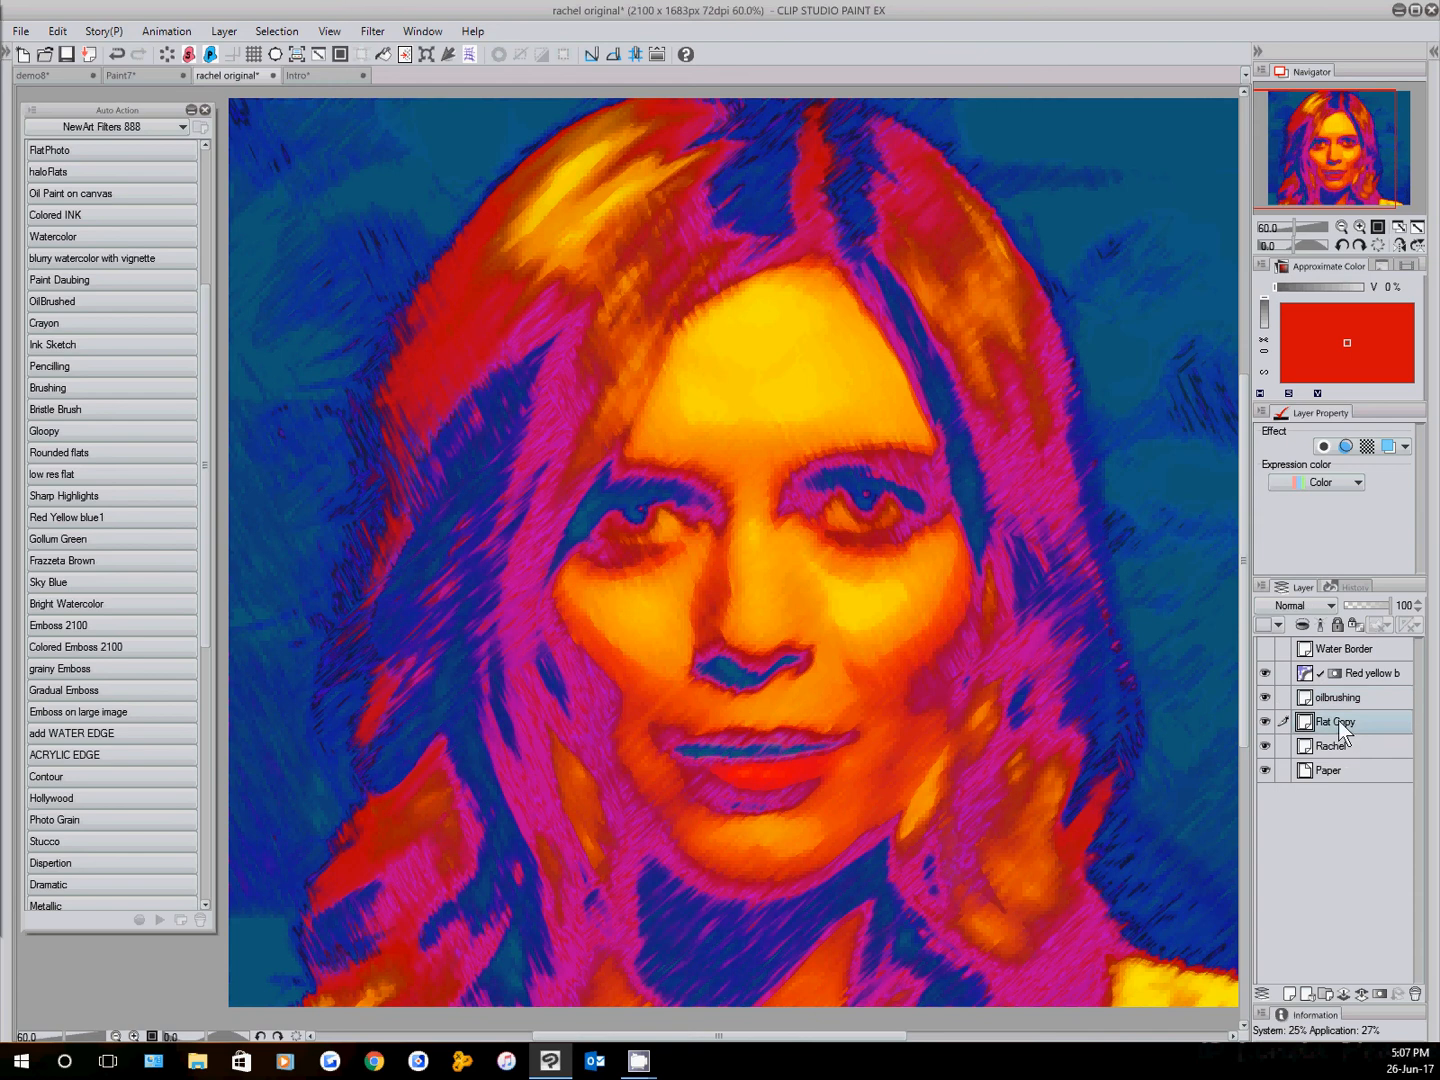
scroll(1302, 607, down, 1)
scroll(1301, 608, down, 1)
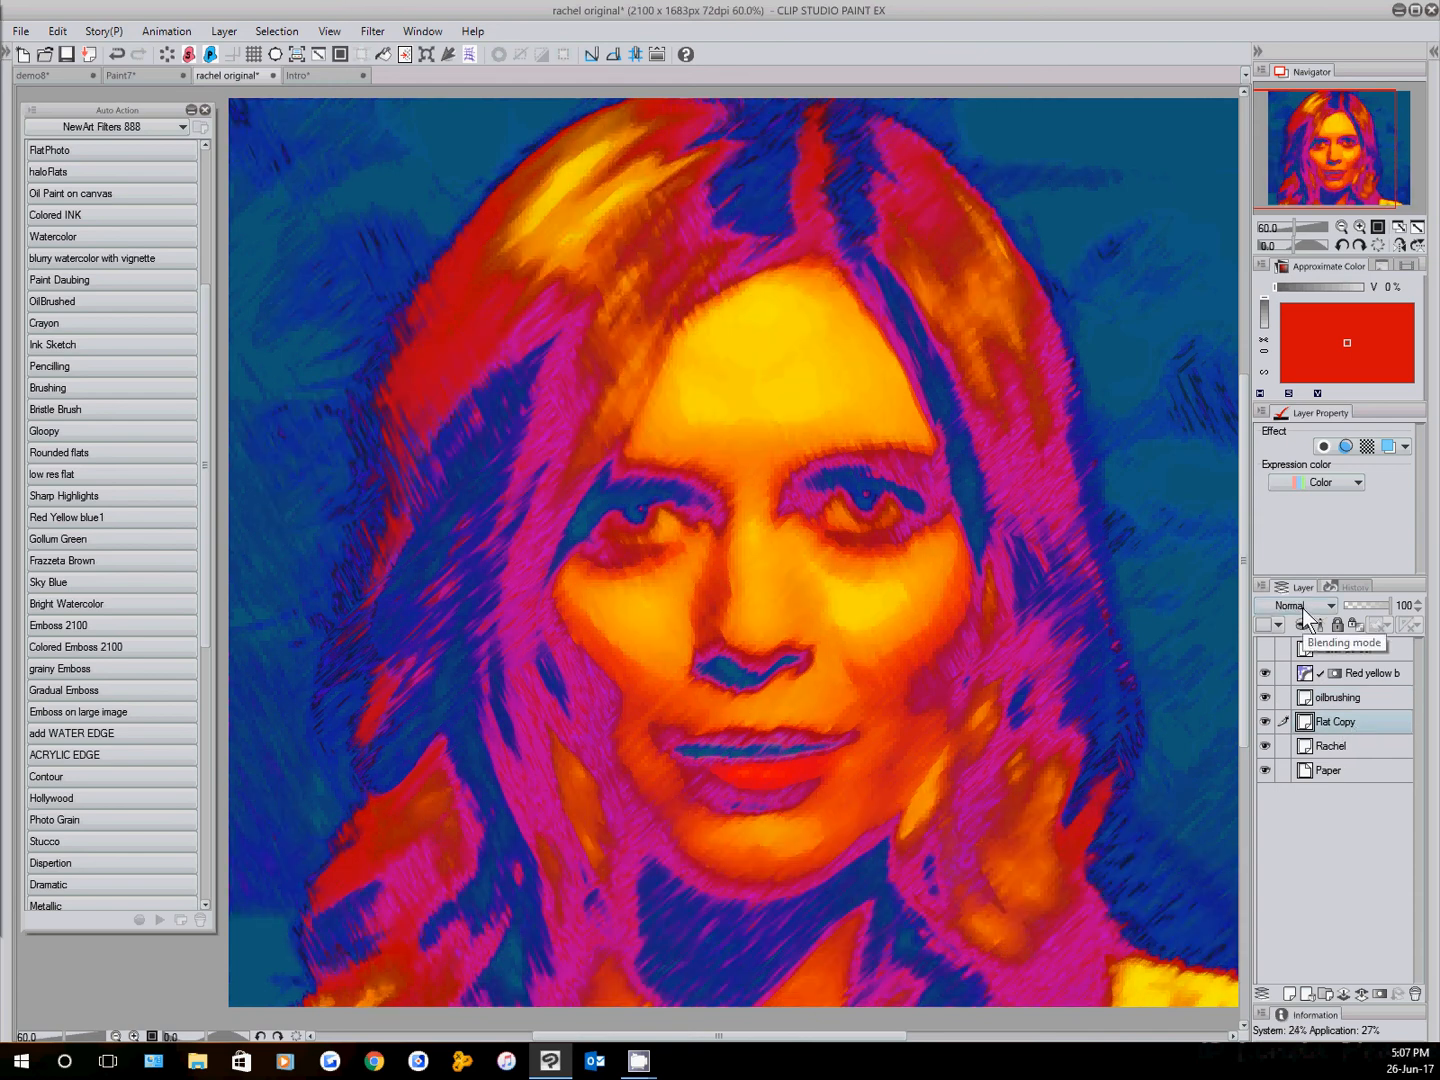
scroll(1301, 608, down, 6)
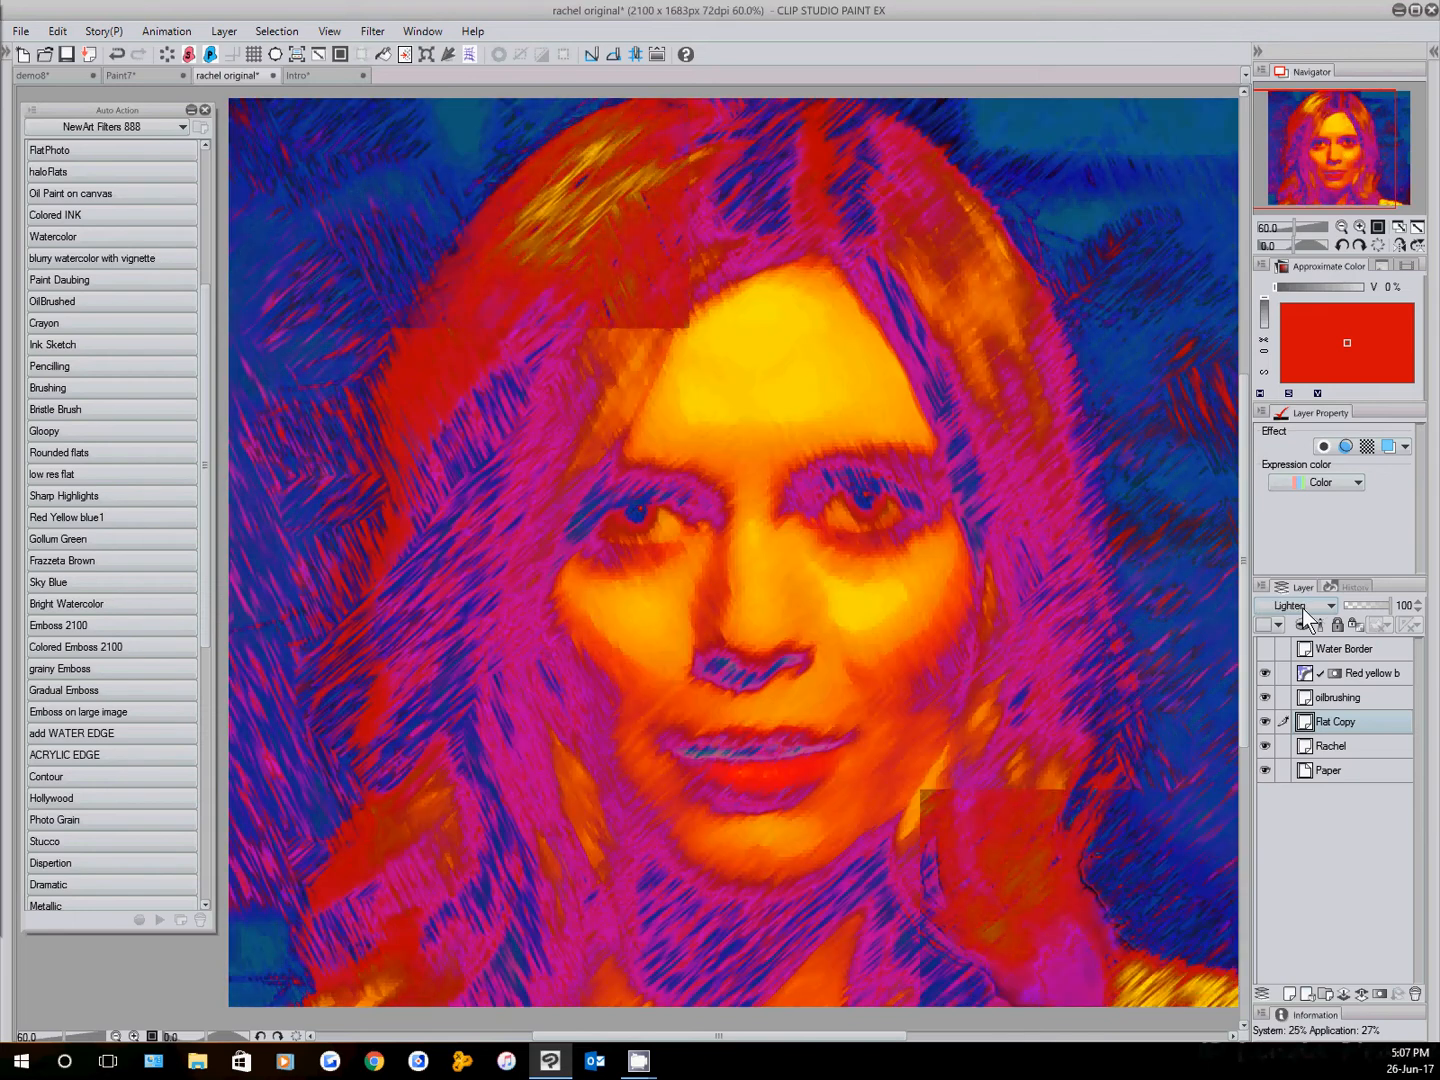
scroll(1302, 607, down, 4)
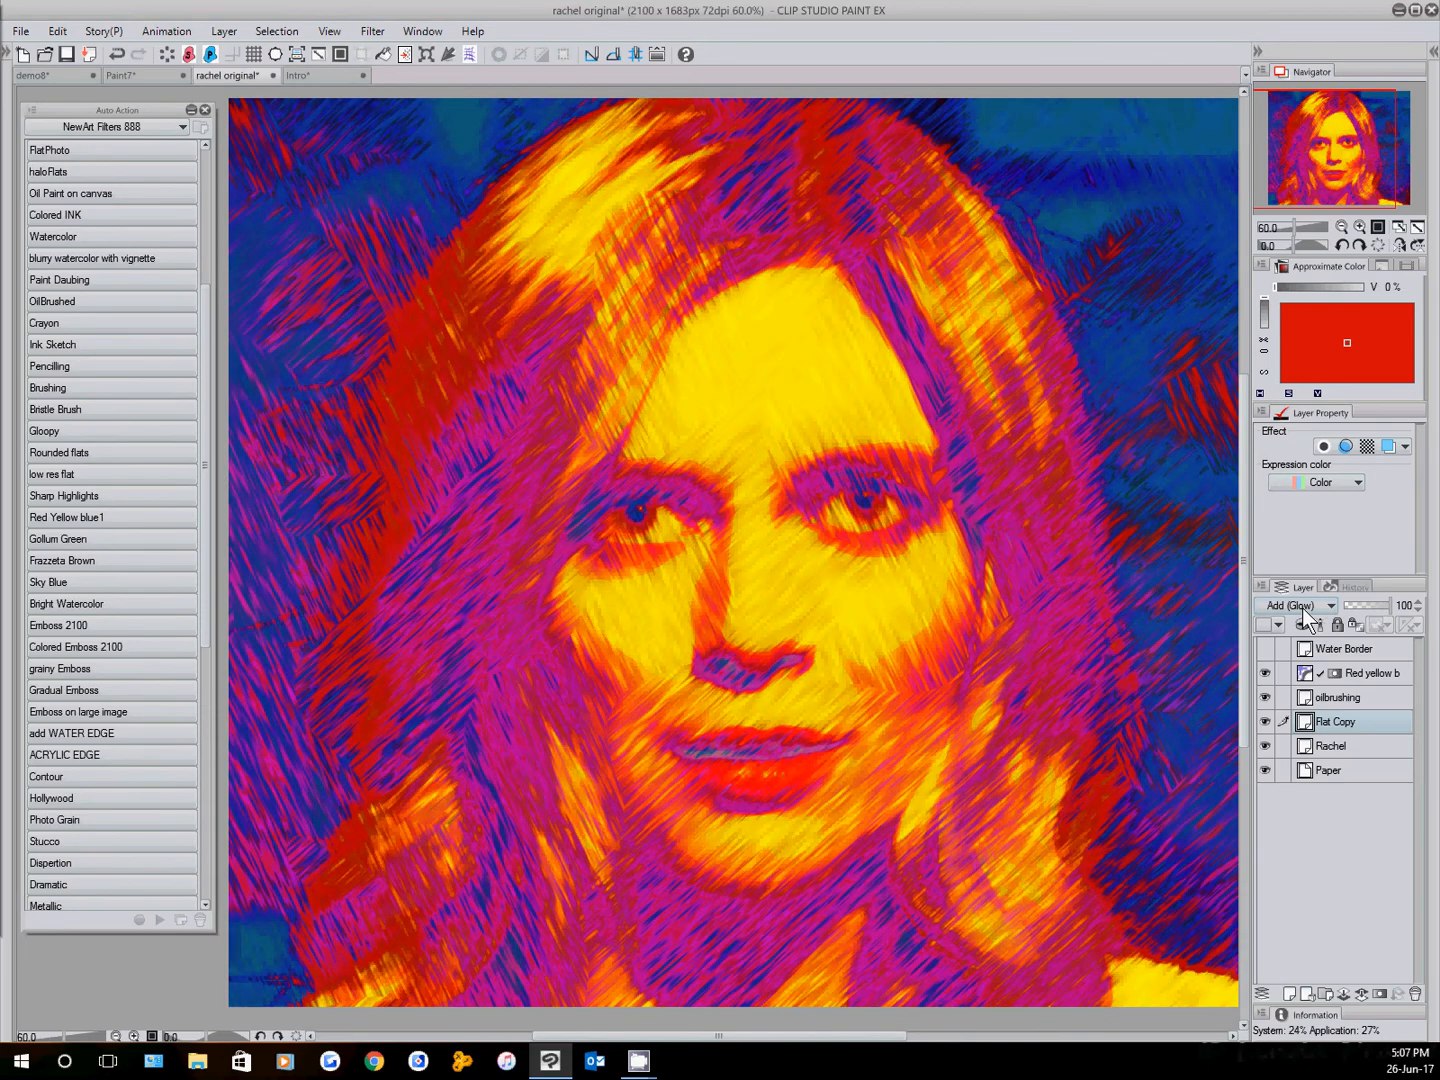
click(1264, 648)
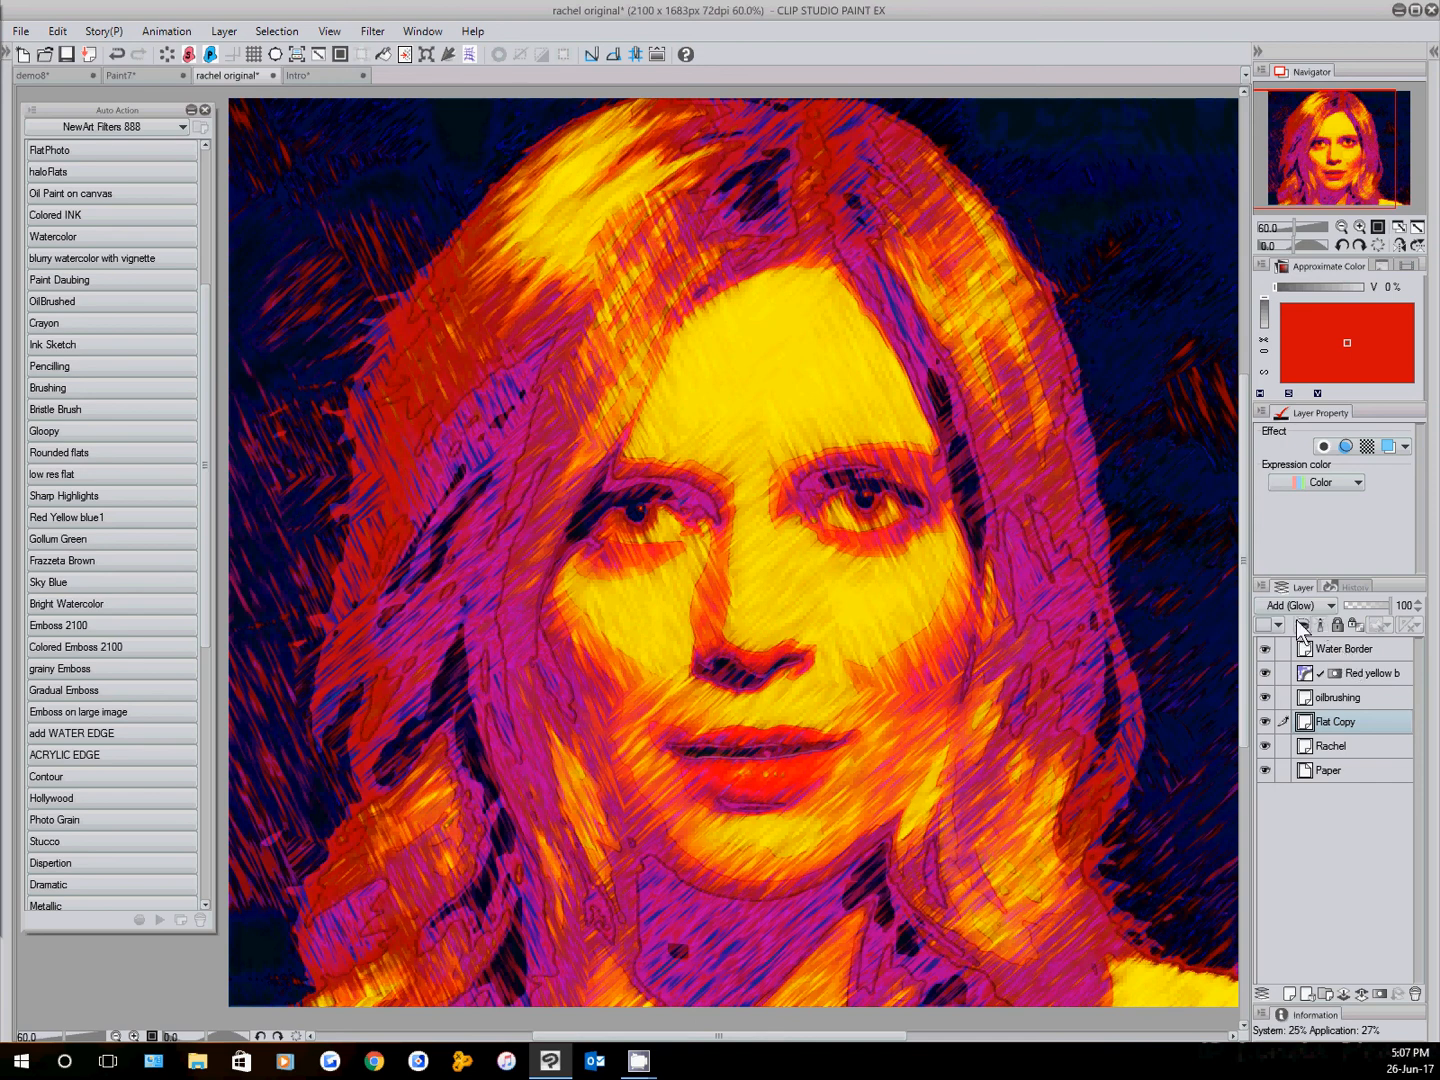
Try further blending modes on the Flat Copy layer, including Soft light, Linear light, Hard mix, Darker color and Divide, and settle on Brightness
scroll(1315, 614, down, 3)
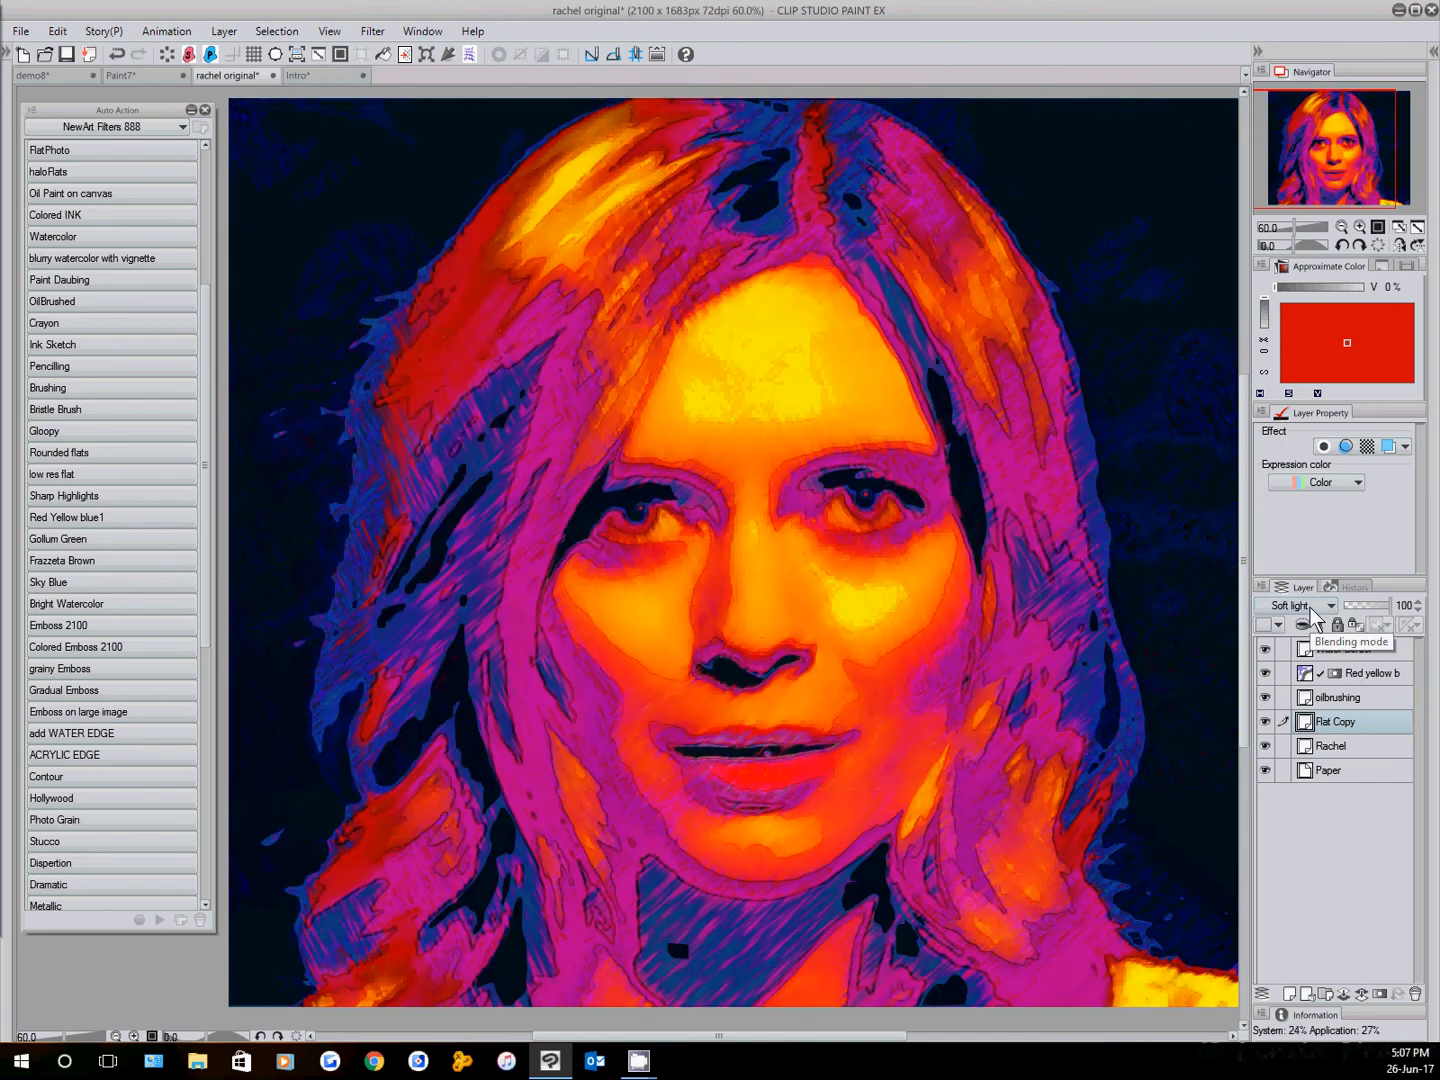
scroll(1315, 615, down, 4)
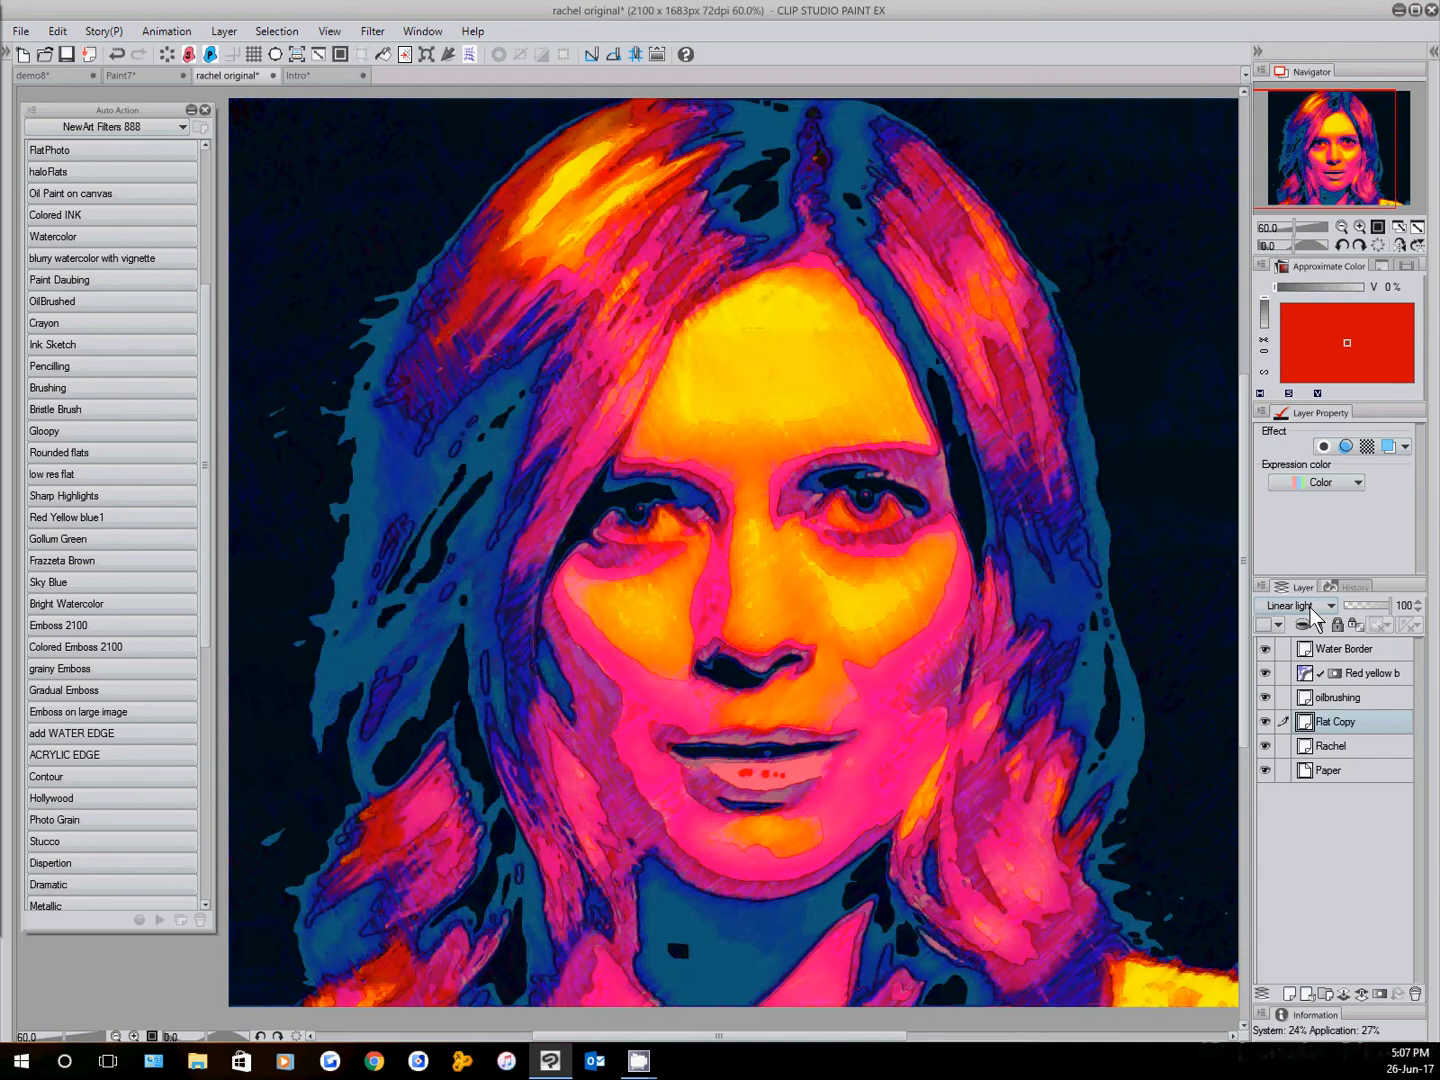
scroll(1315, 615, down, 2)
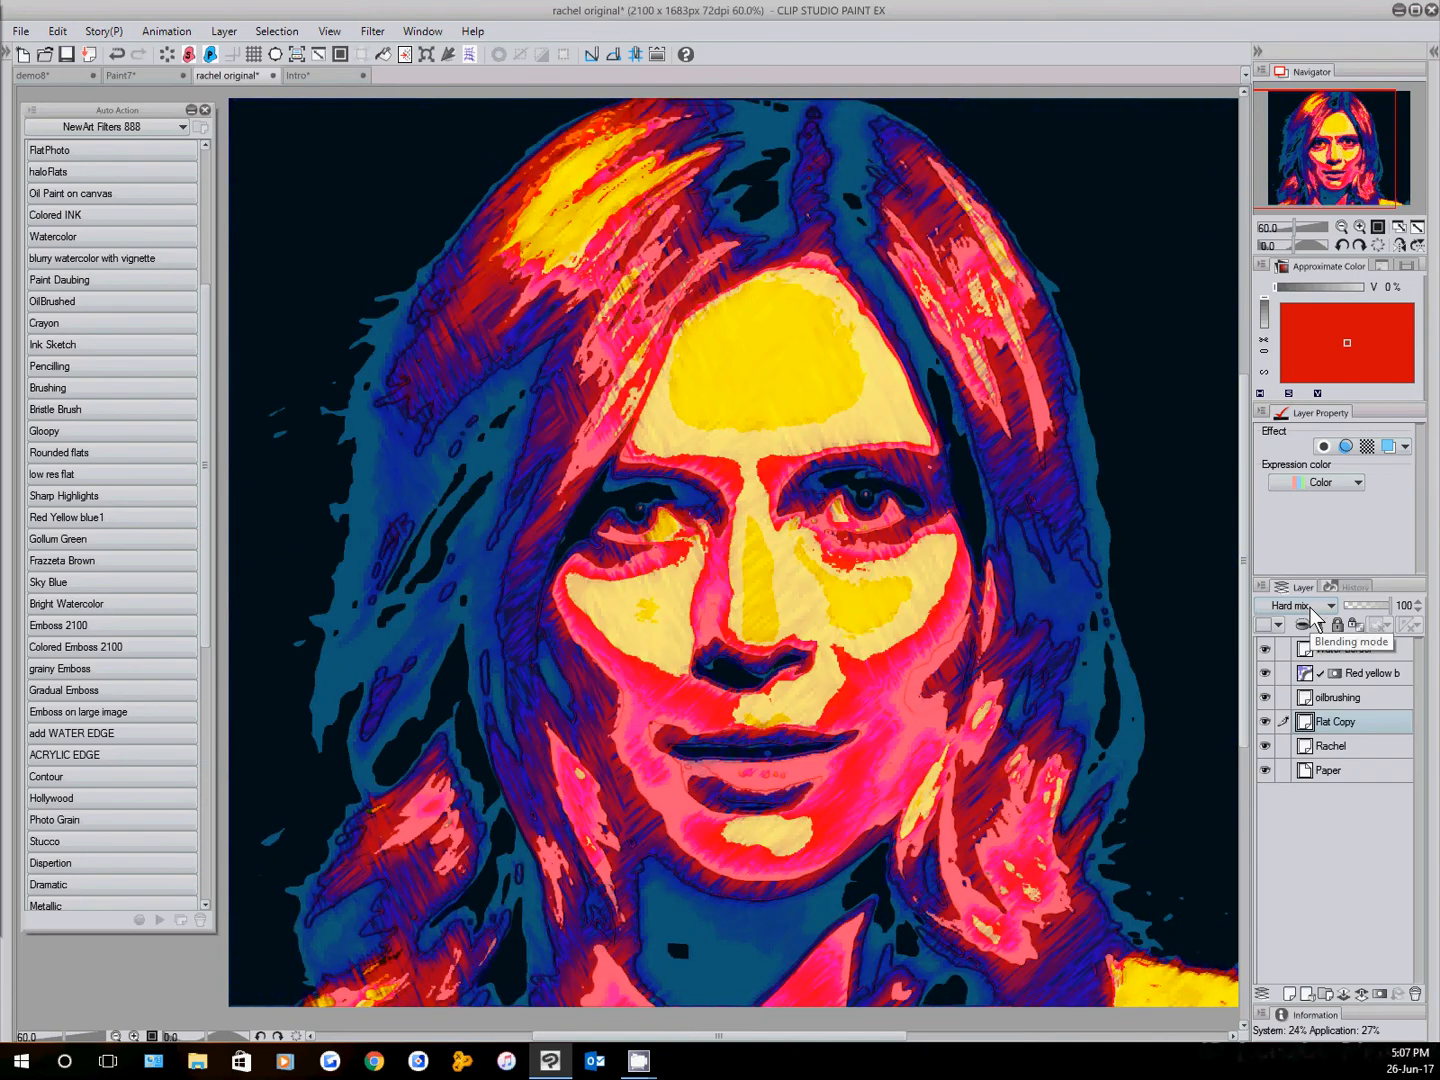
scroll(1313, 616, up, 15)
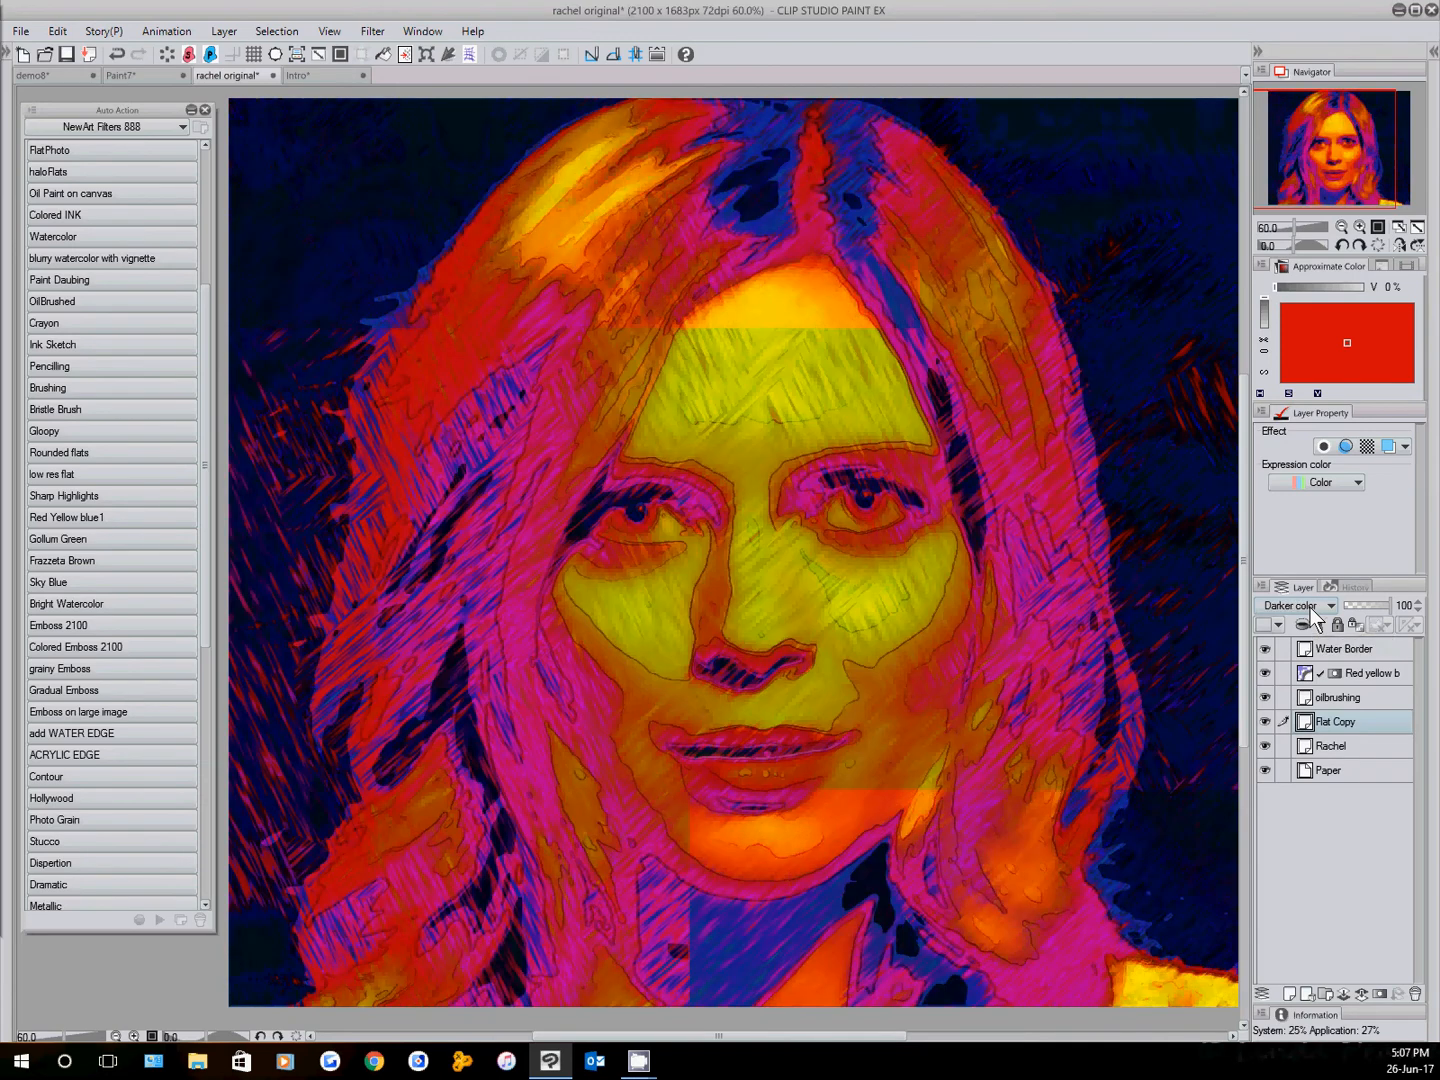
scroll(1309, 610, down, 18)
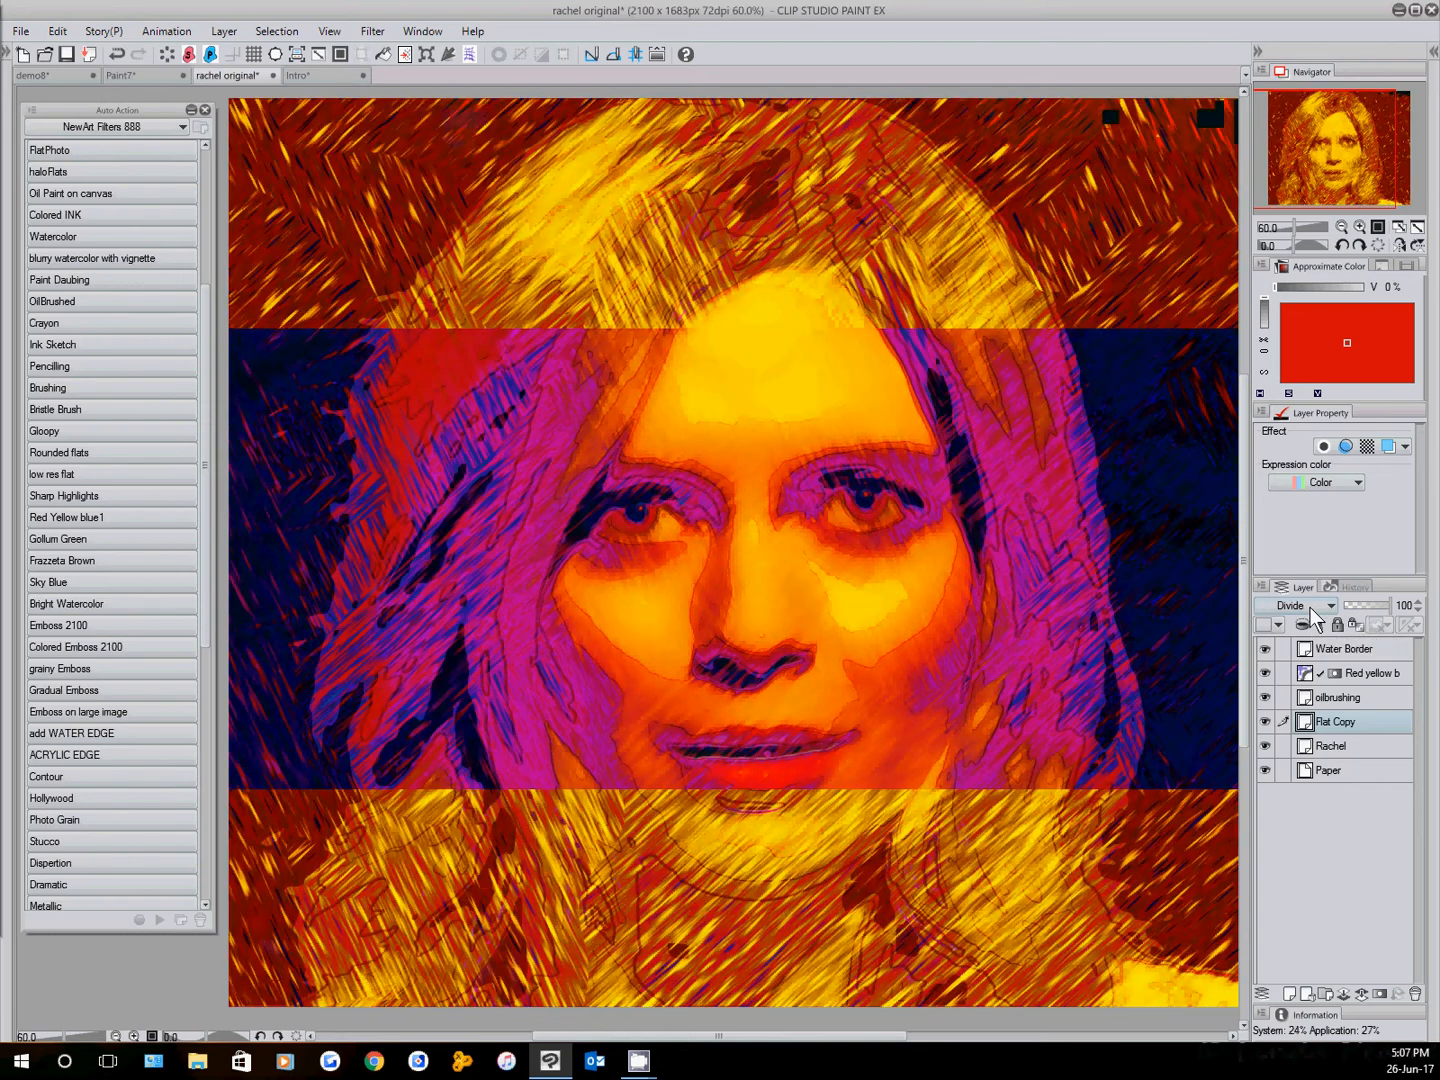
scroll(1311, 615, down, 2)
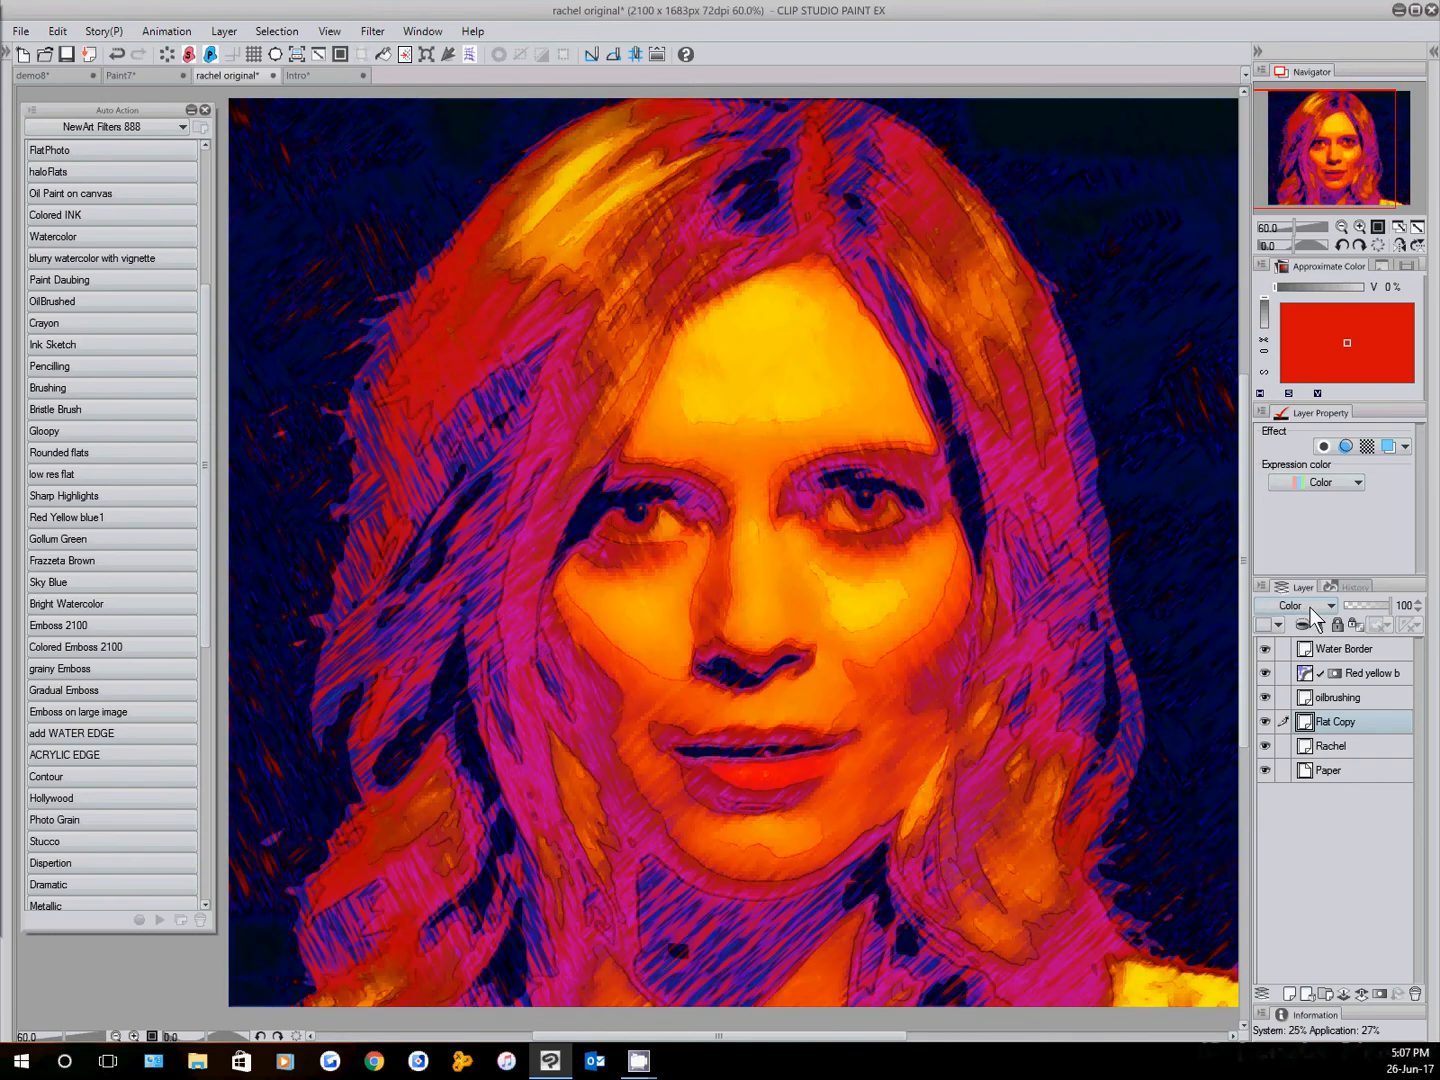
scroll(1310, 608, down, 1)
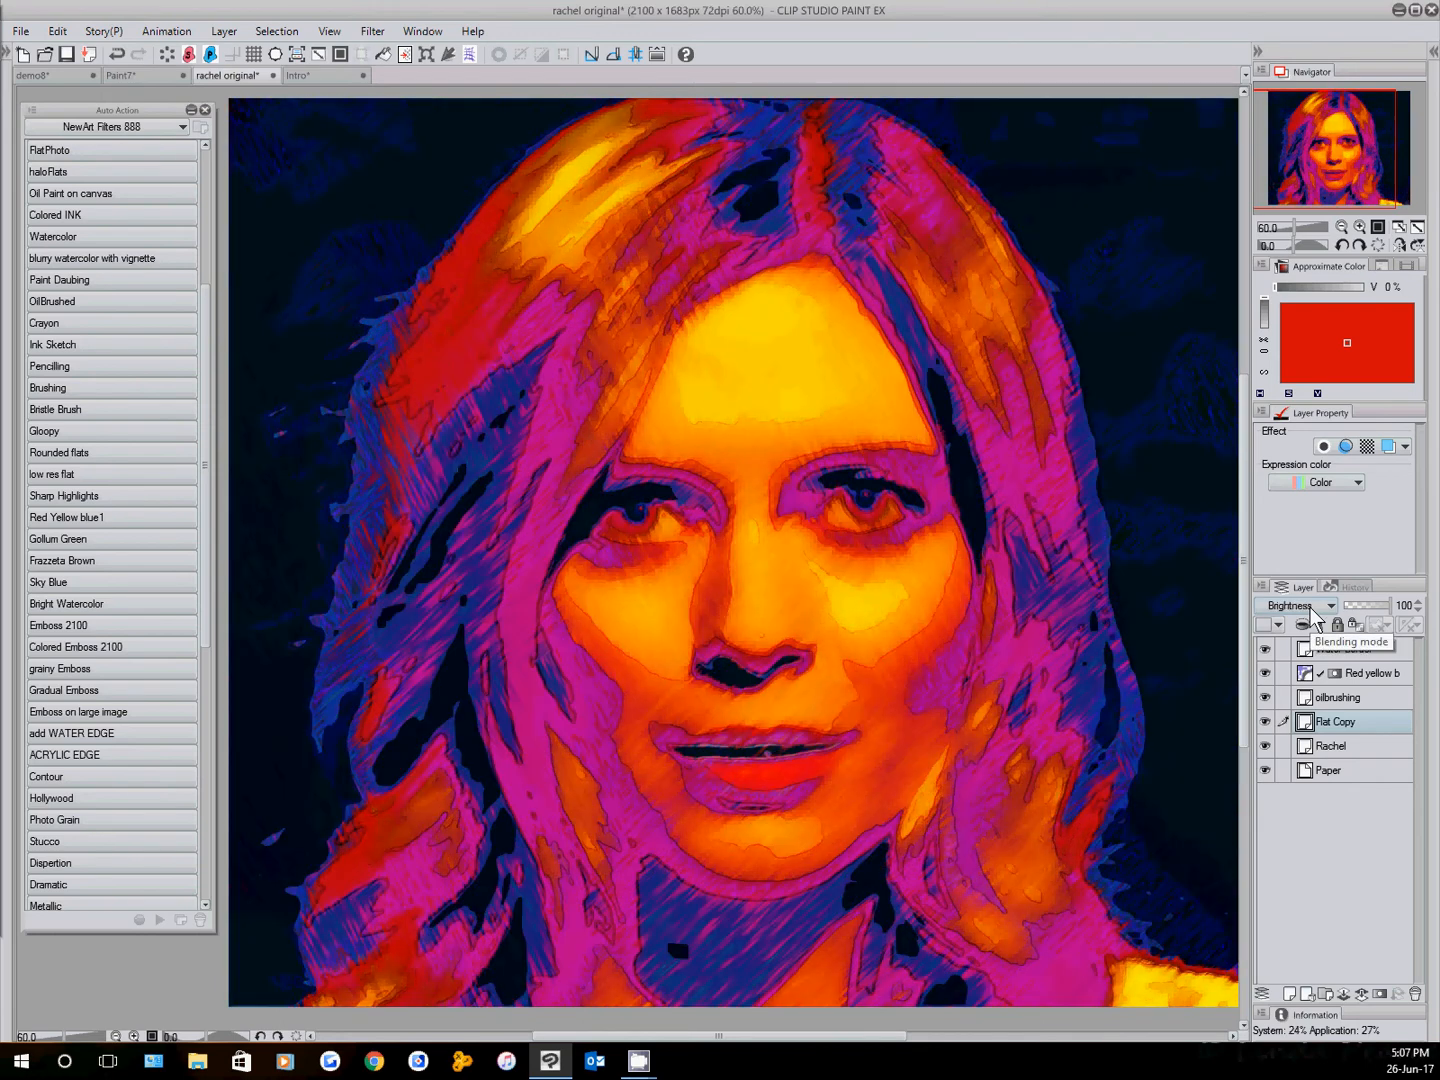
Cycle the red-yellow-blue correction layer's blending mode through Color burn, Subtract, Glow dodge, Hard light, Linear light, Lighter color and Divide, ending on Brightness
click(1361, 675)
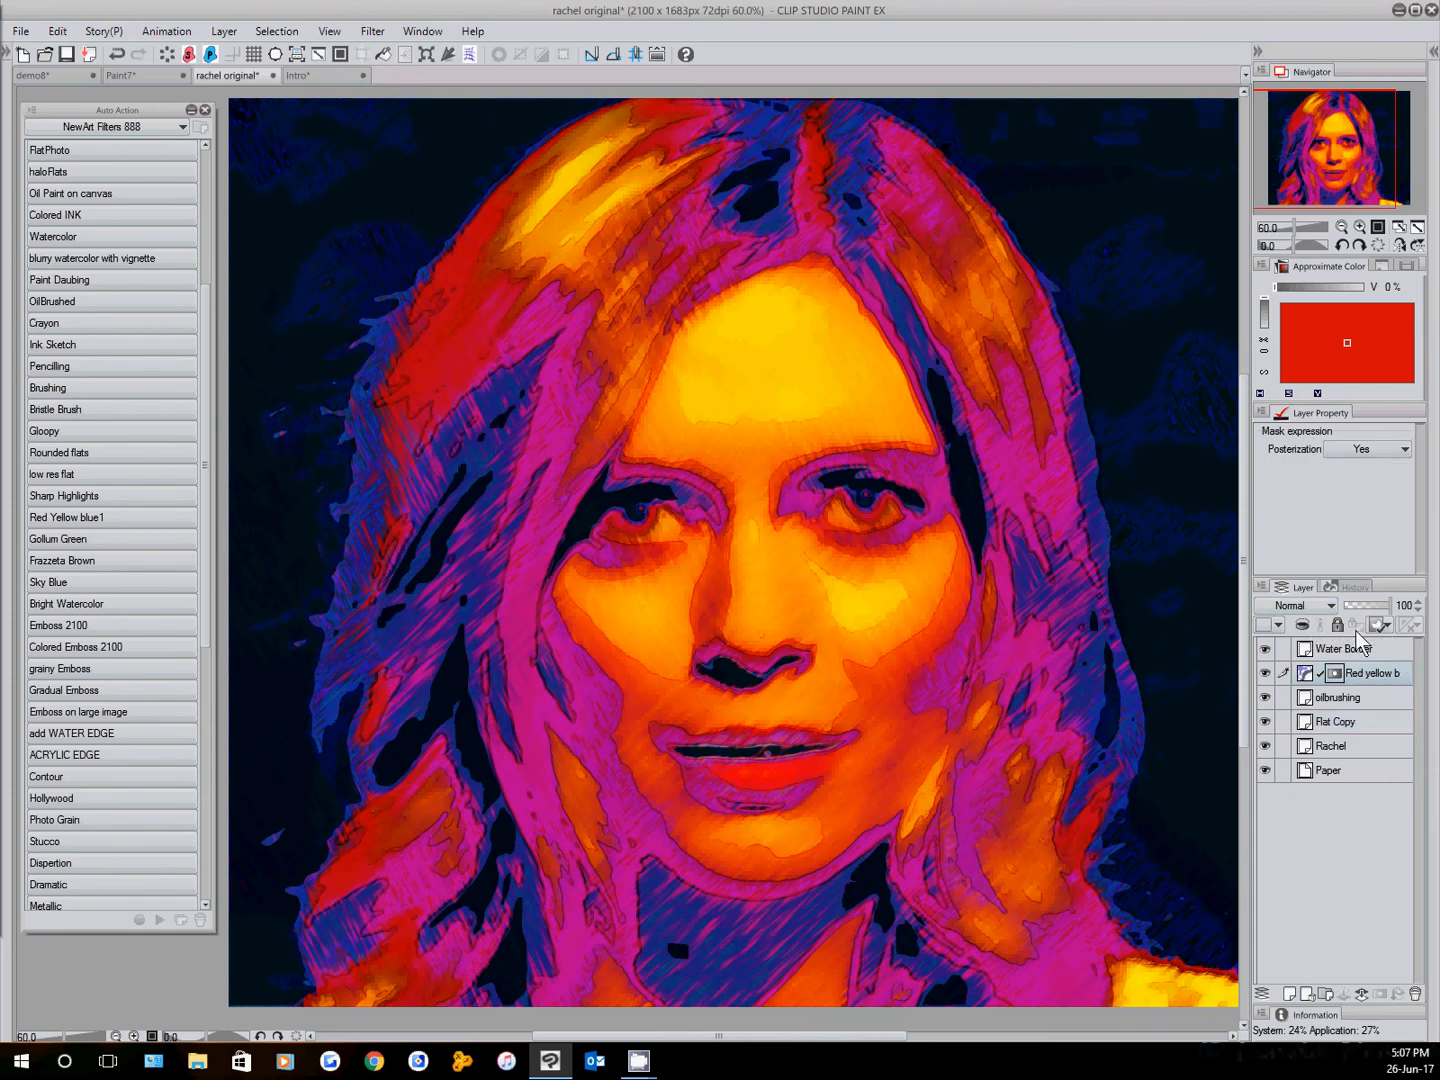
scroll(1295, 610, down, 3)
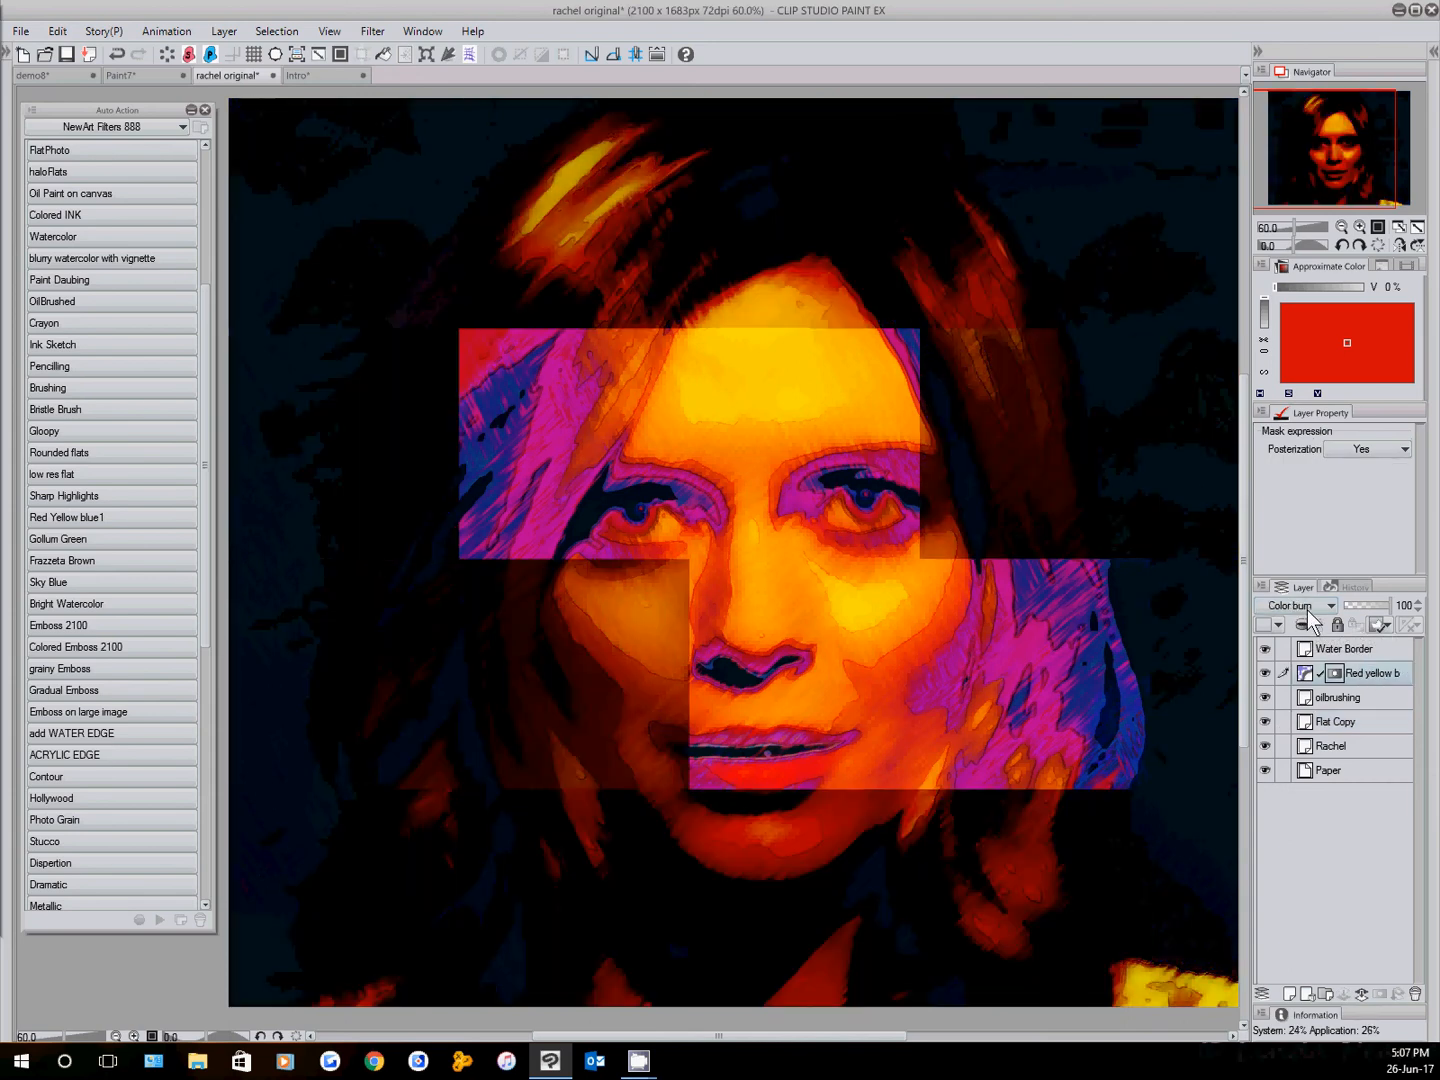
scroll(1307, 610, down, 4)
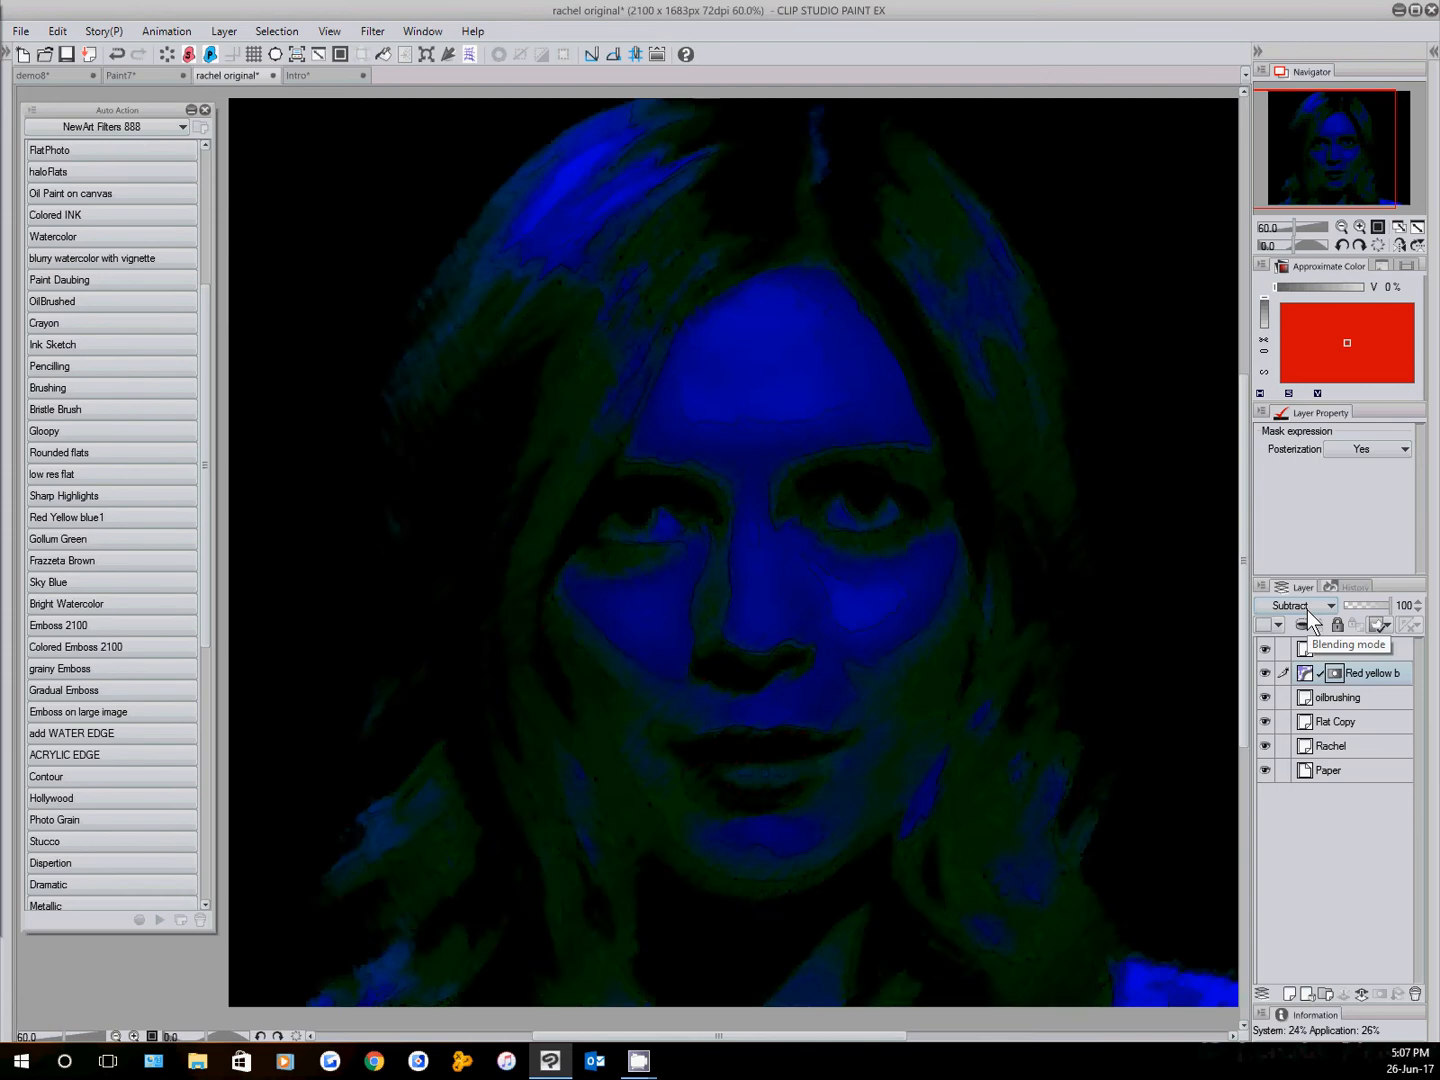
scroll(1308, 609, down, 3)
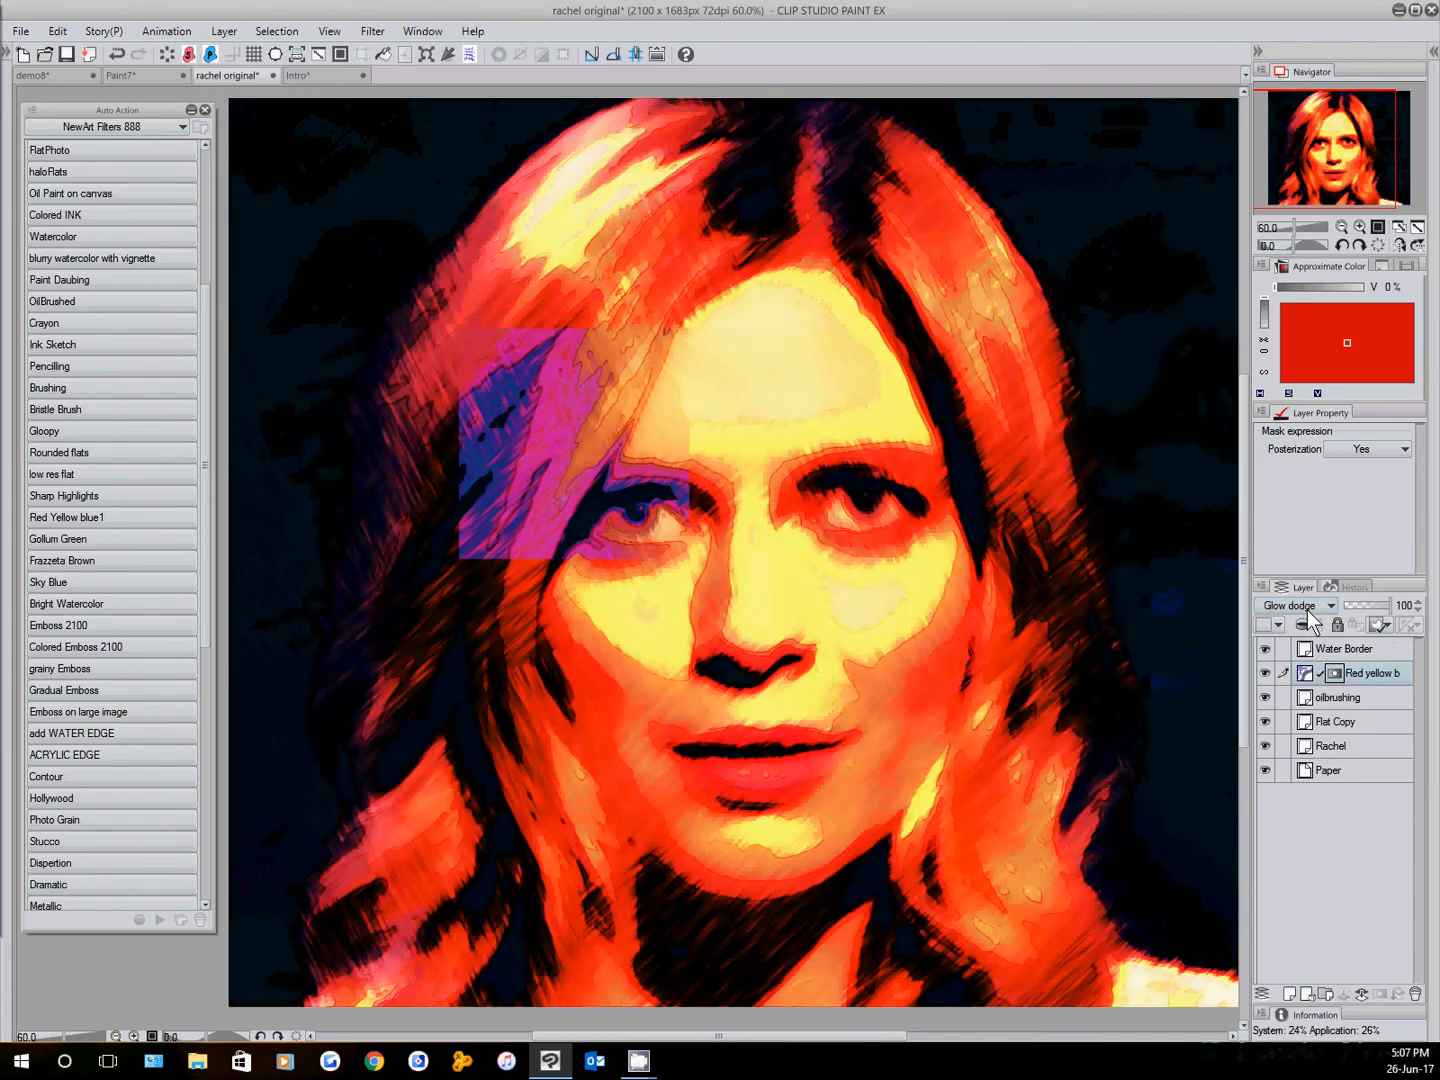
scroll(1307, 610, down, 7)
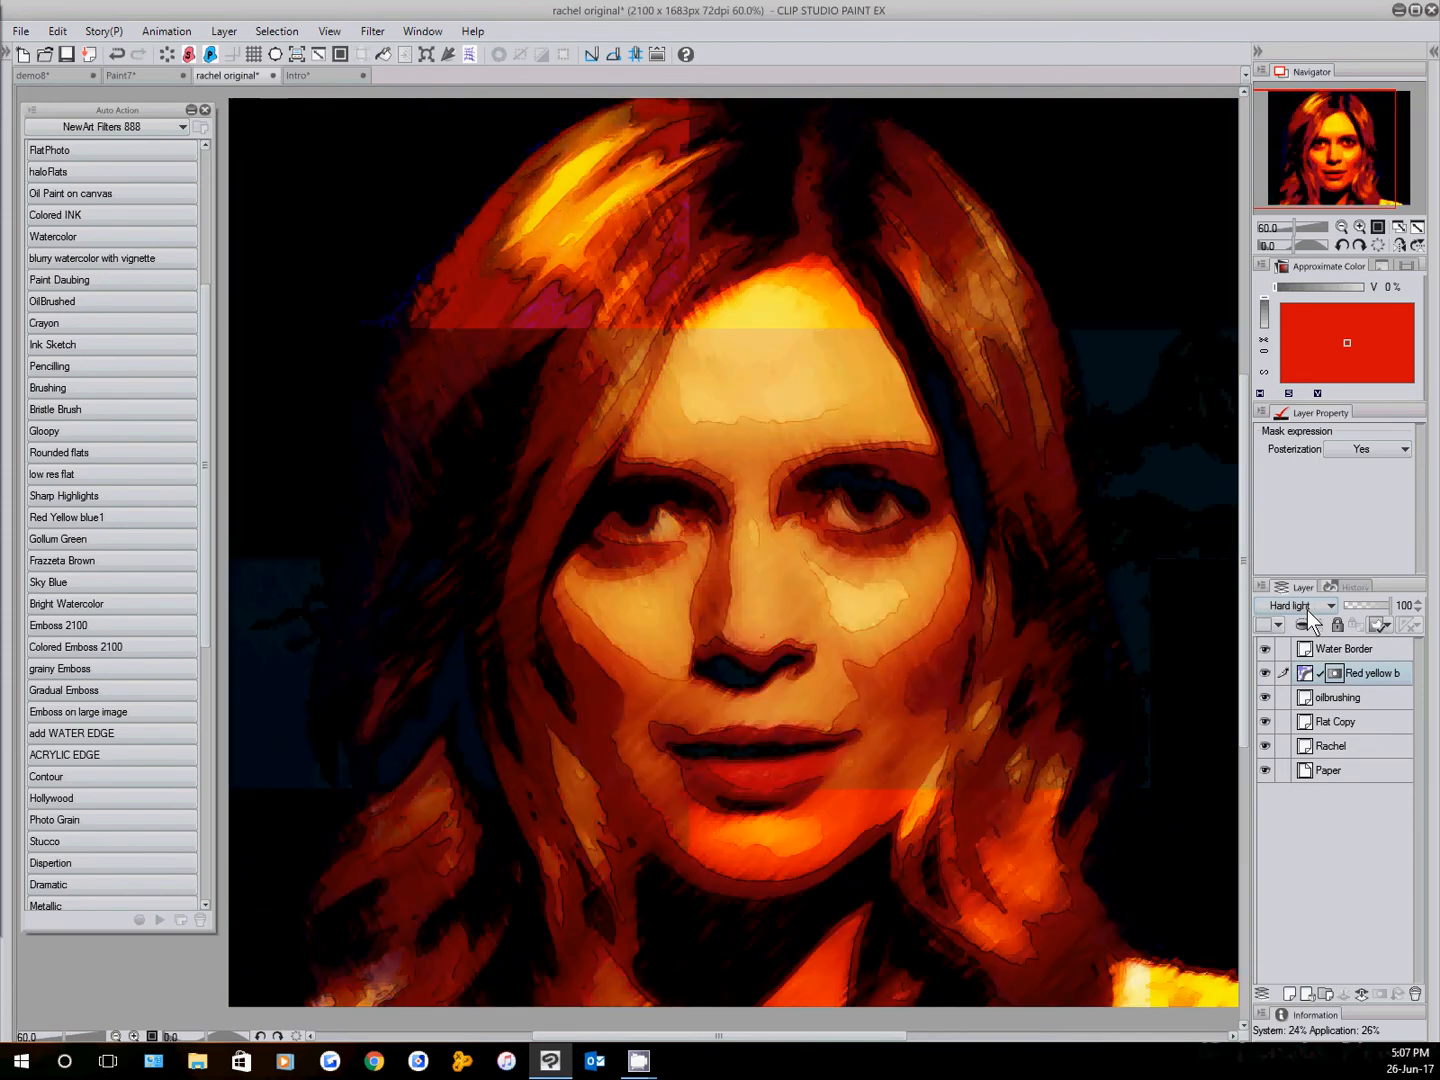
scroll(1307, 610, down, 3)
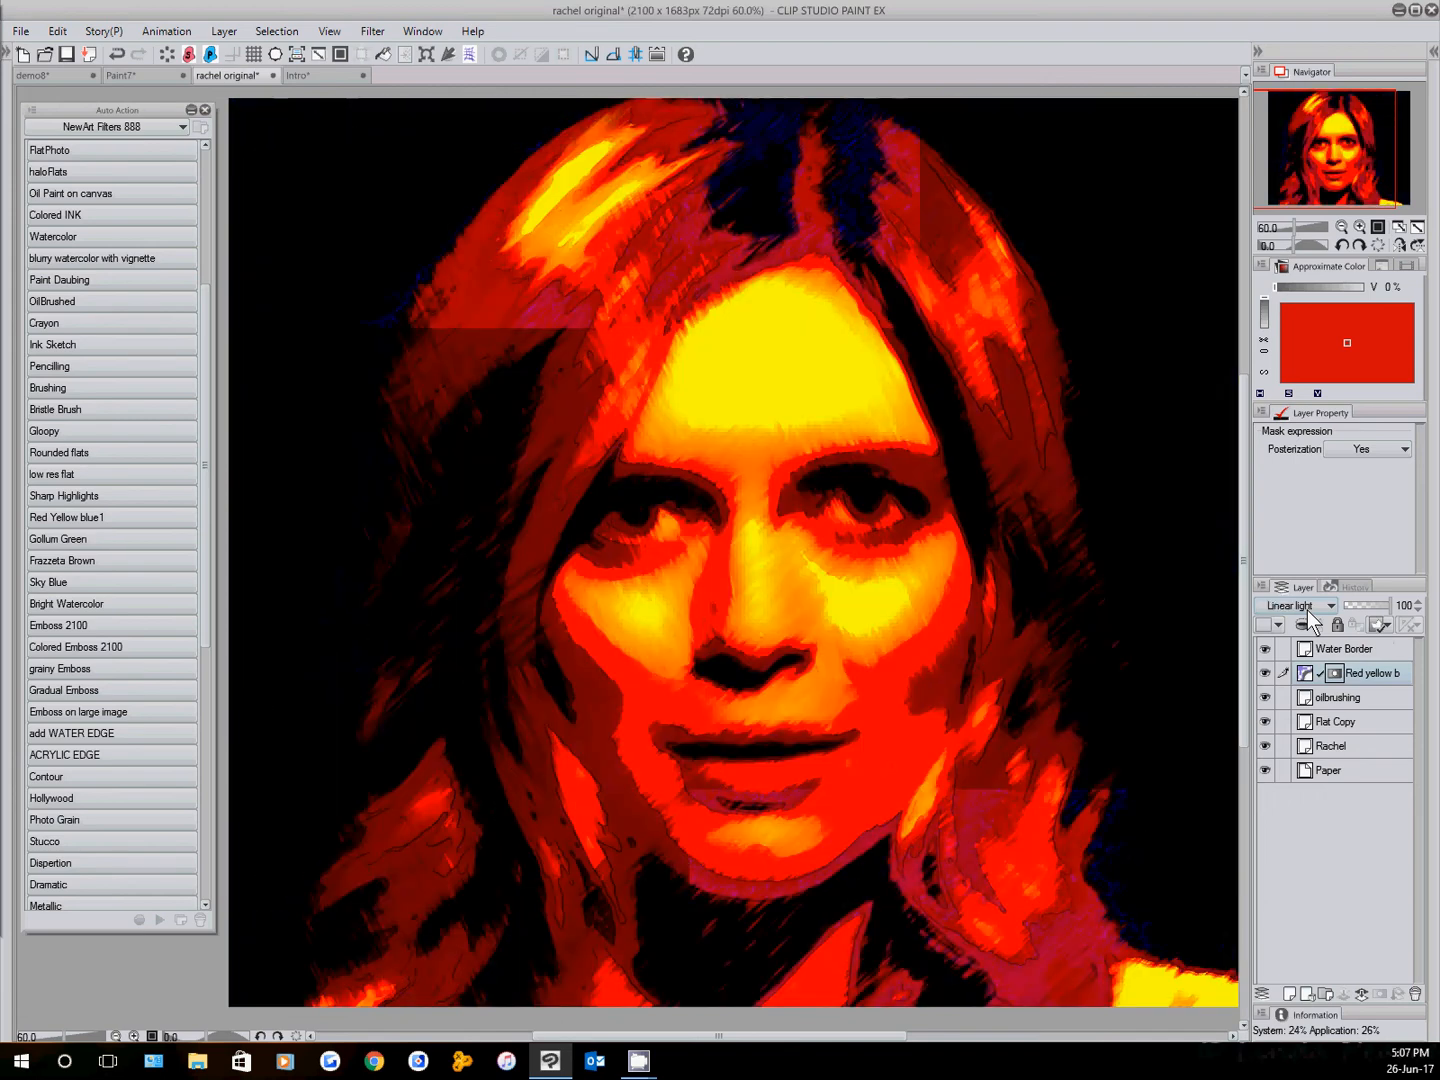
scroll(1307, 610, up, 7)
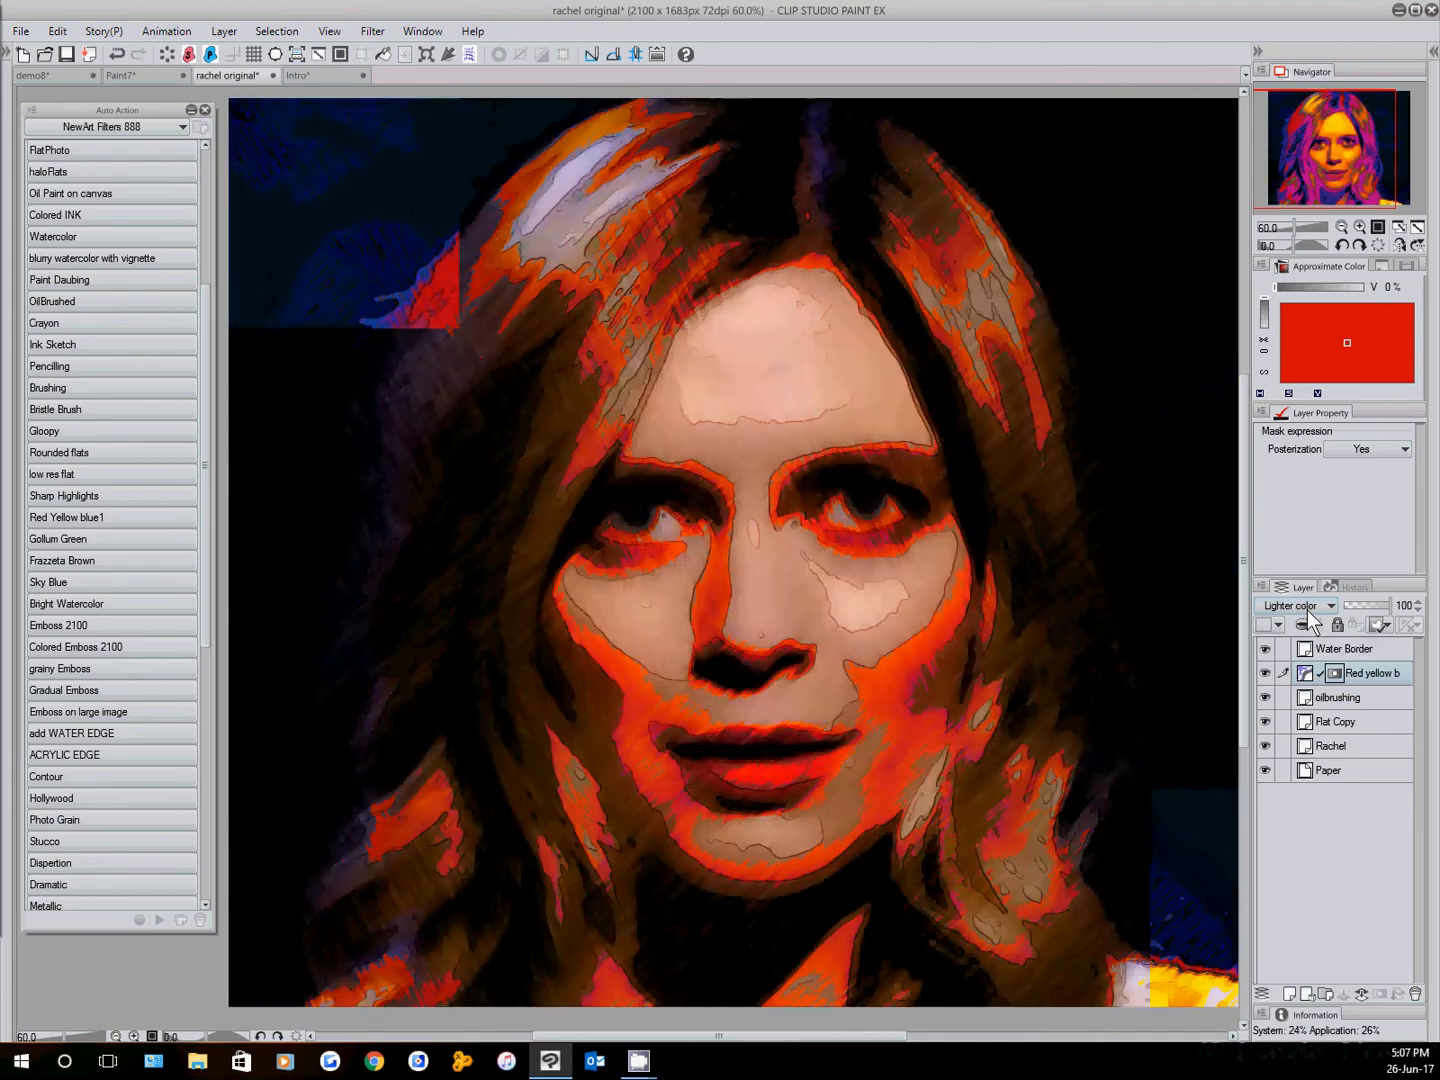
scroll(1309, 610, down, 14)
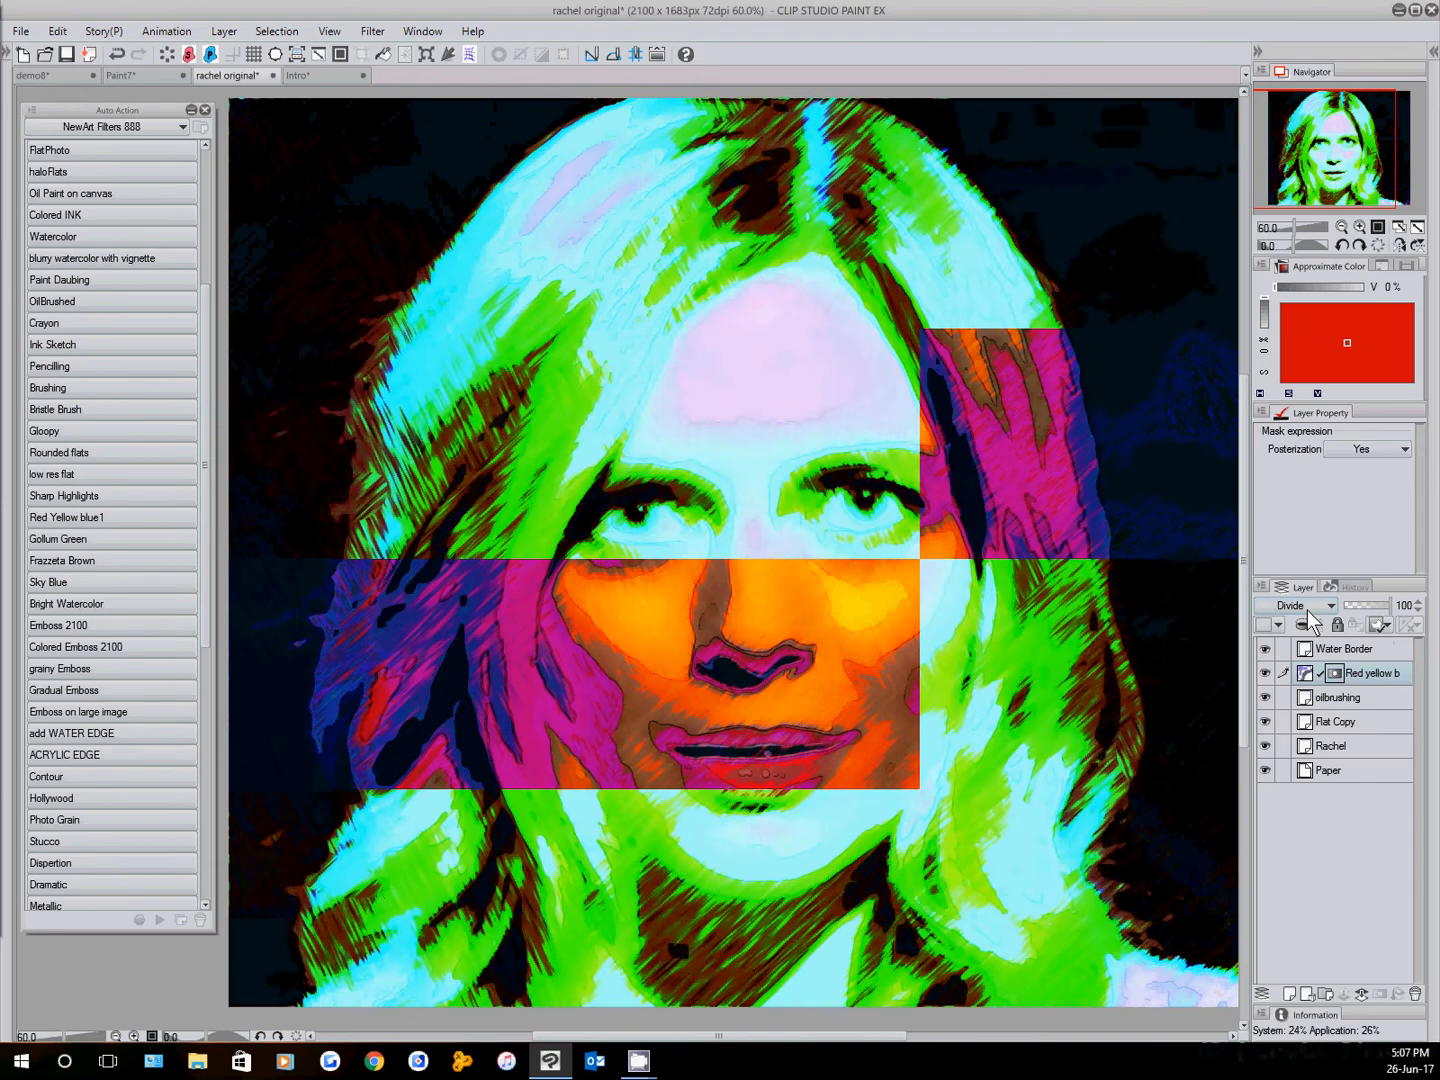
scroll(1309, 609, up, 2)
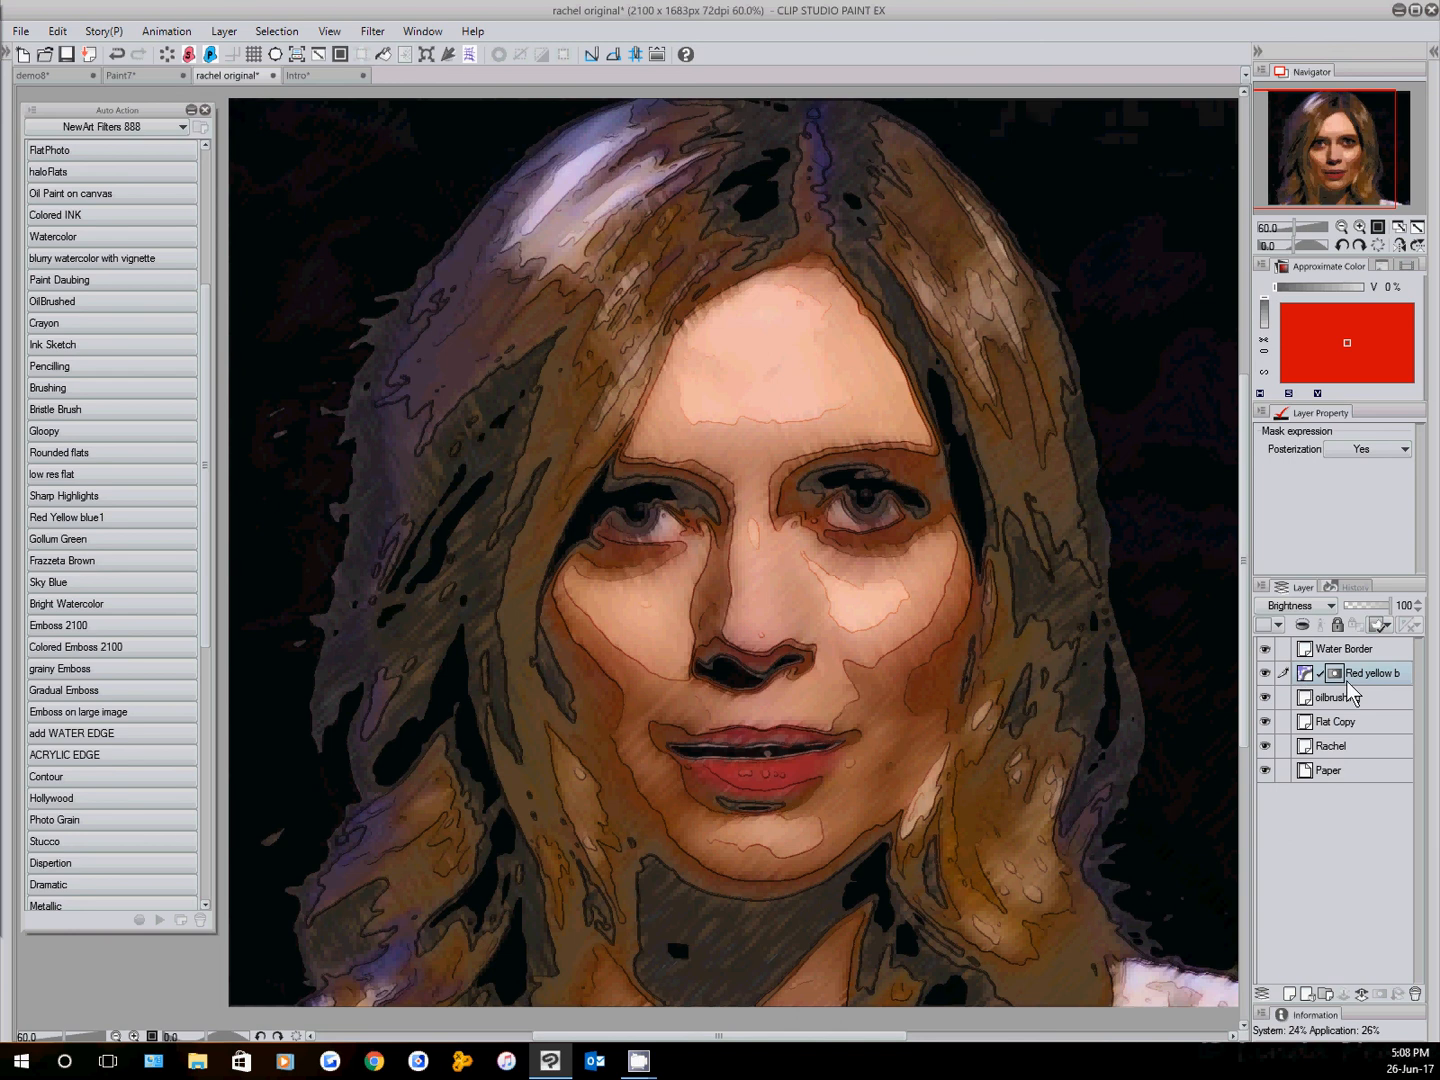
Compare the portrait with and without the red-yellow-blue correction layer, hide the oilbrushing layer and keep the correction layer selected
click(1264, 673)
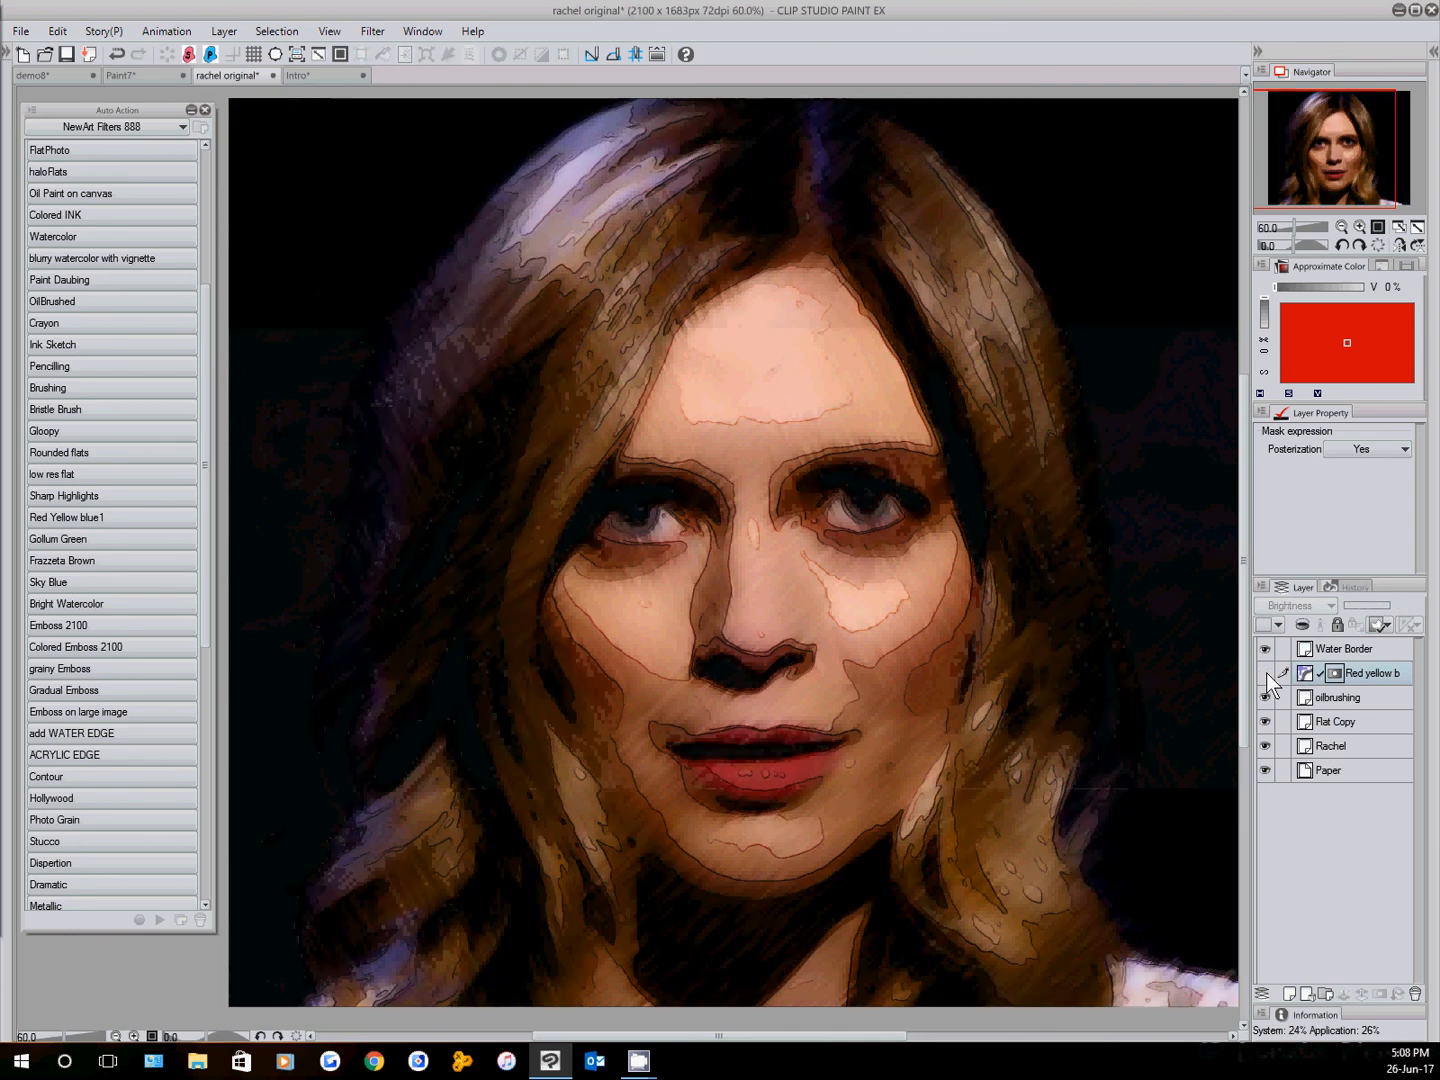
click(1264, 673)
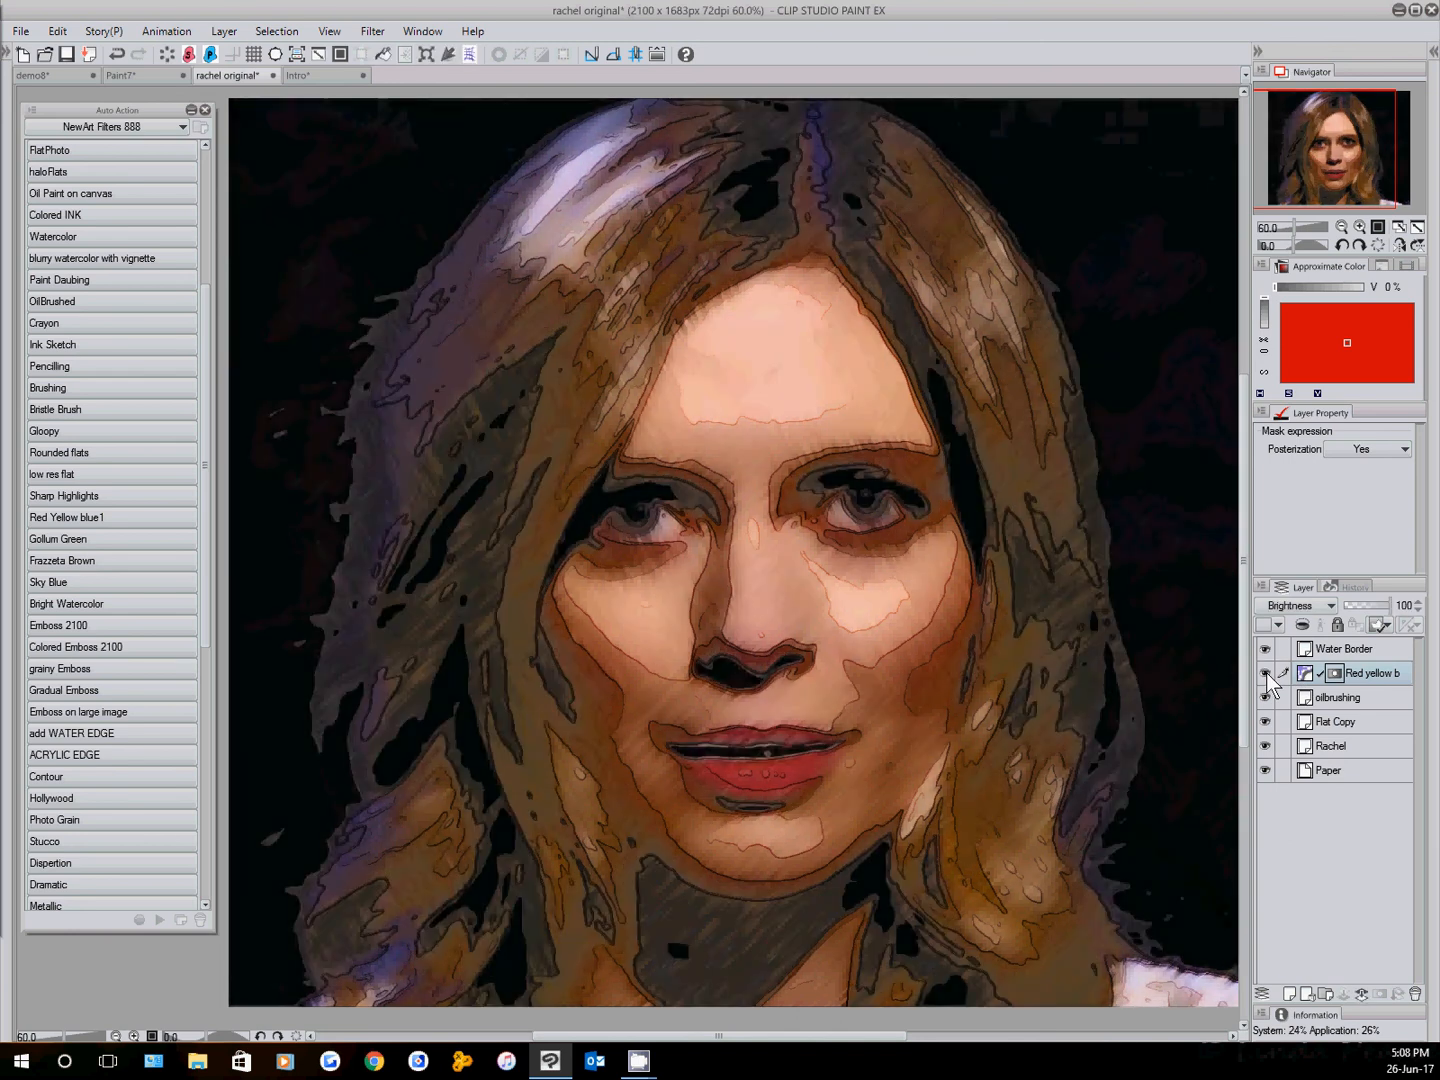
click(1265, 698)
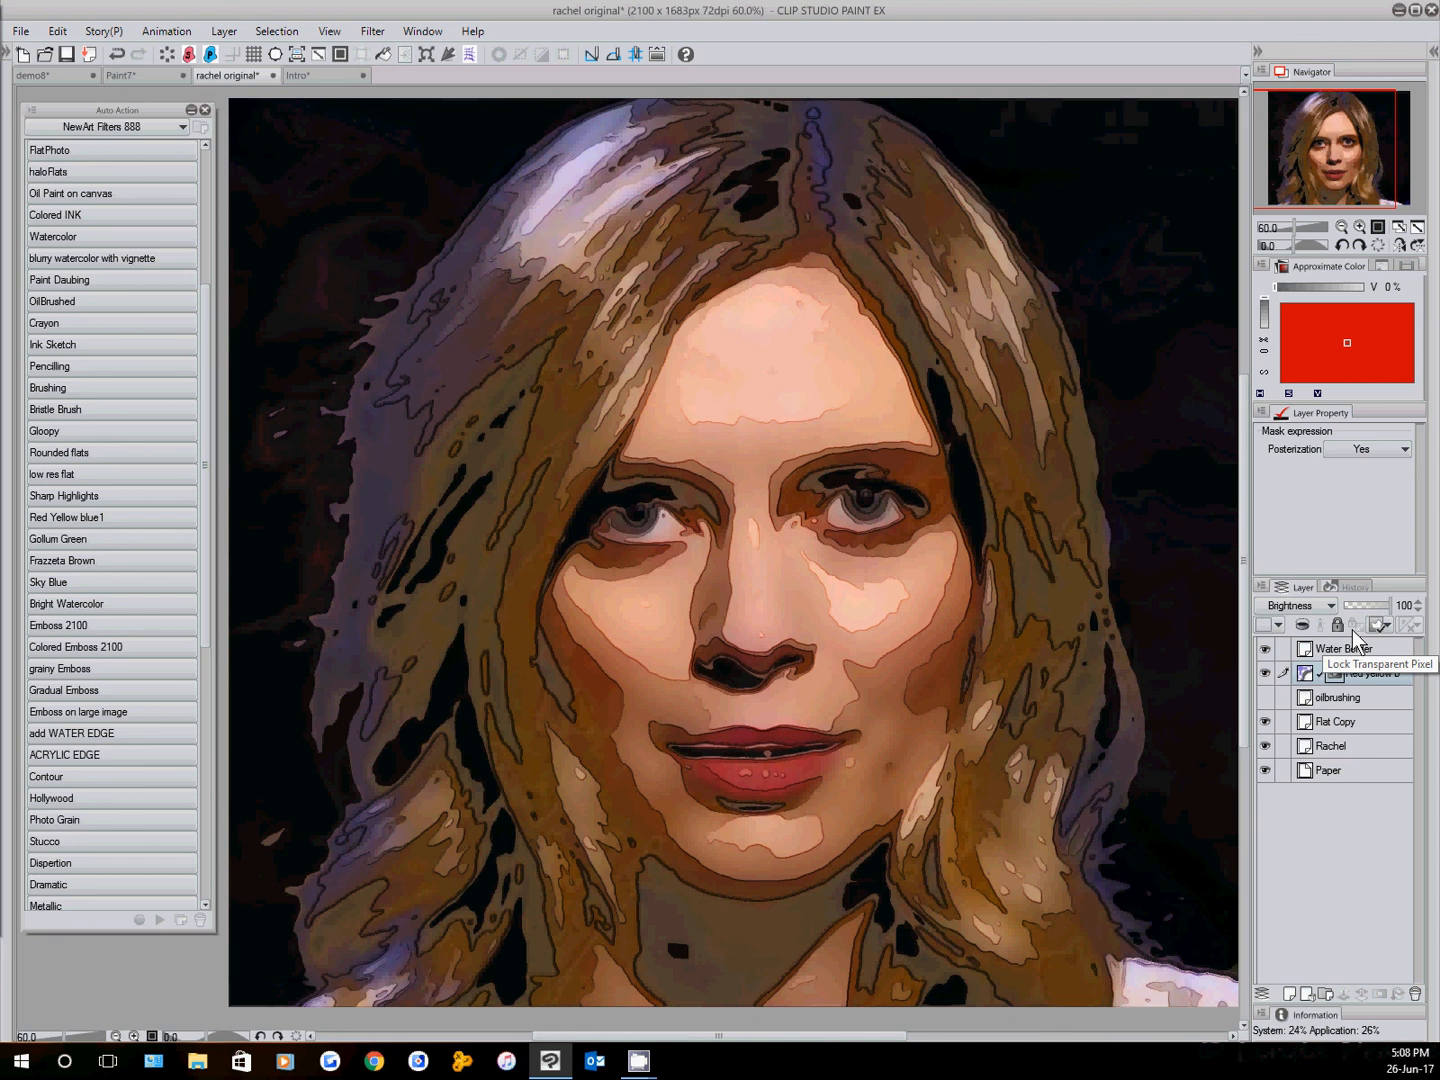
click(1265, 745)
click(1305, 673)
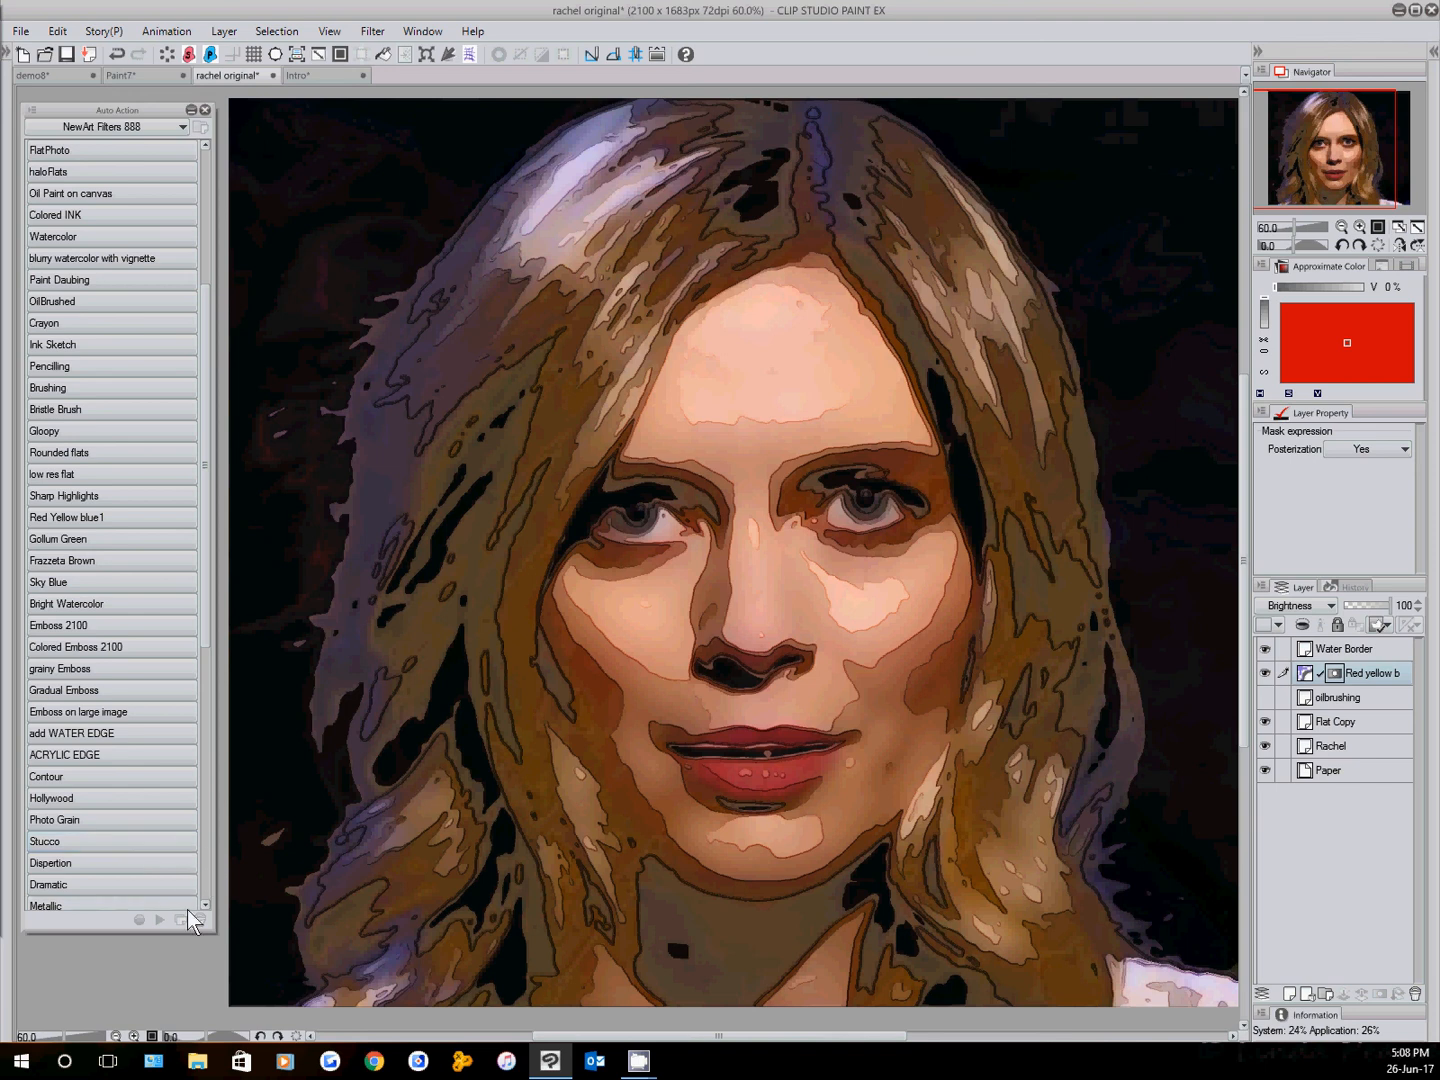
Run the Metallic action above the red-yellow-blue layer, accepting its gradient map and proceeding past the unavailable Gaussian blur and merge commands
click(131, 910)
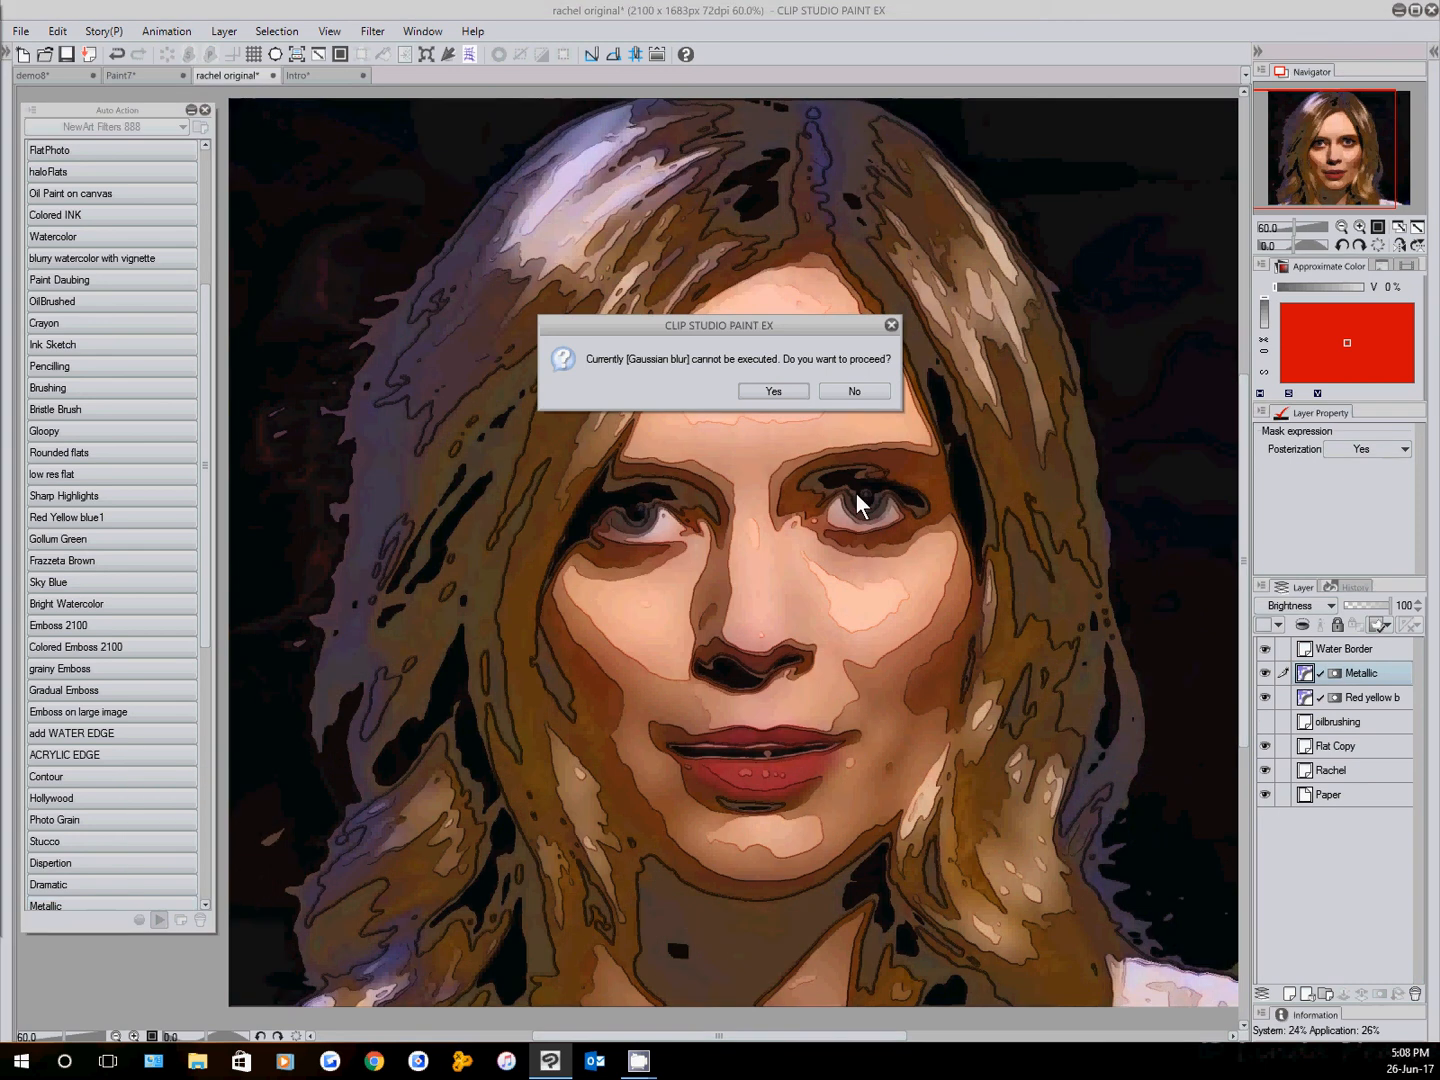
click(791, 398)
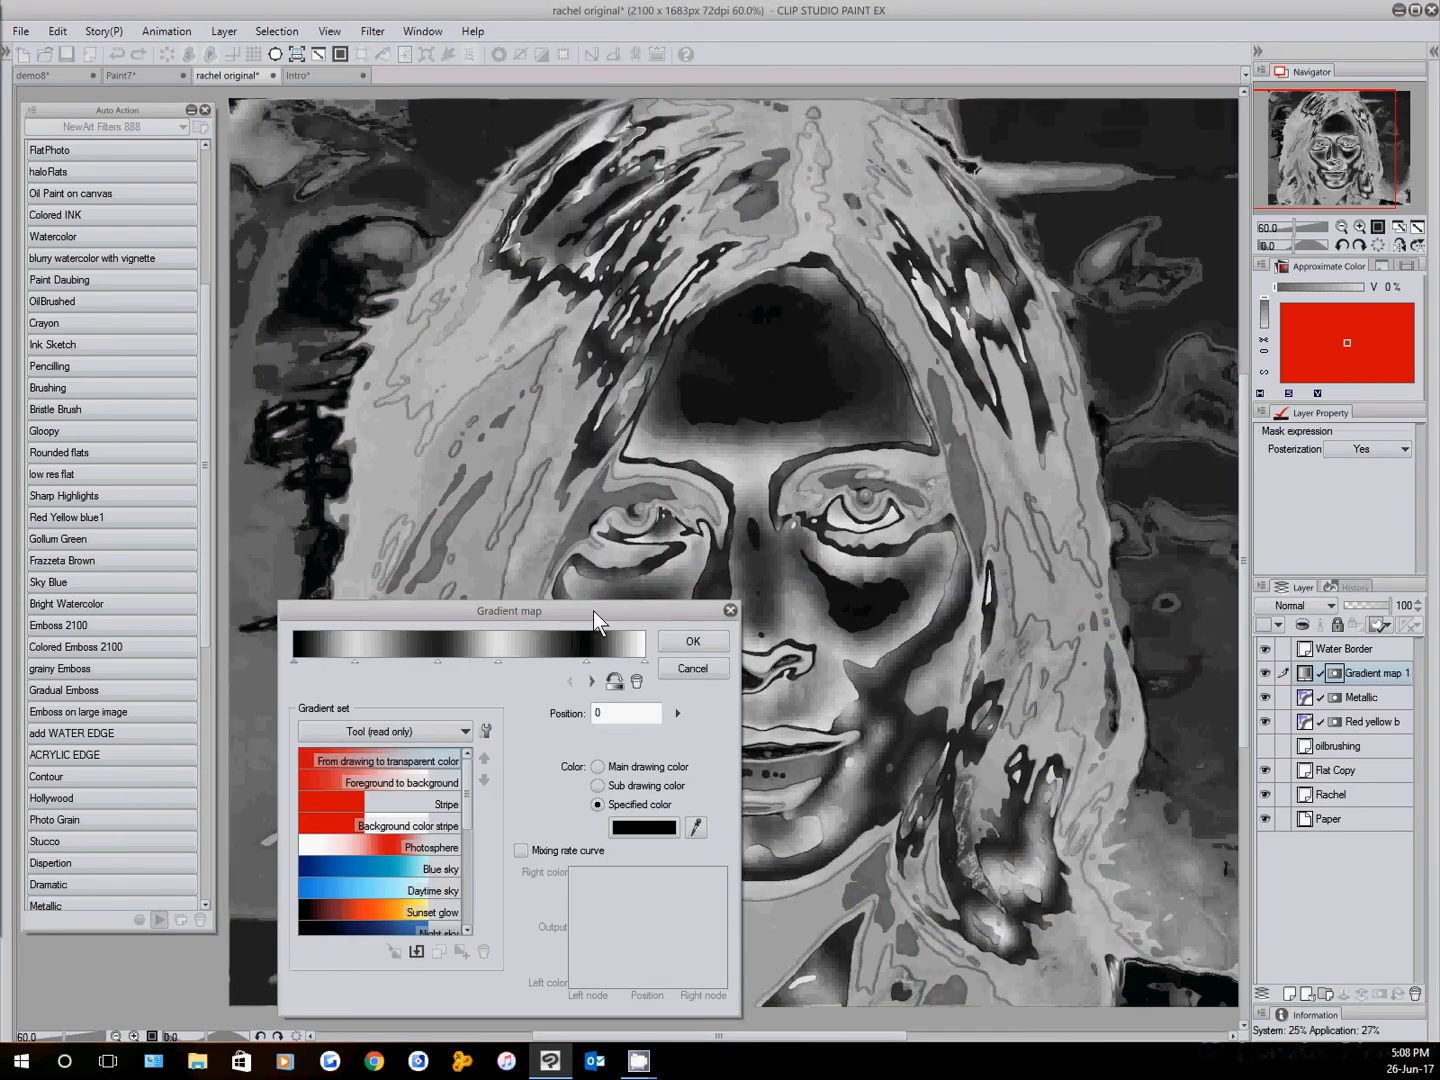
drag(589, 616, 370, 529)
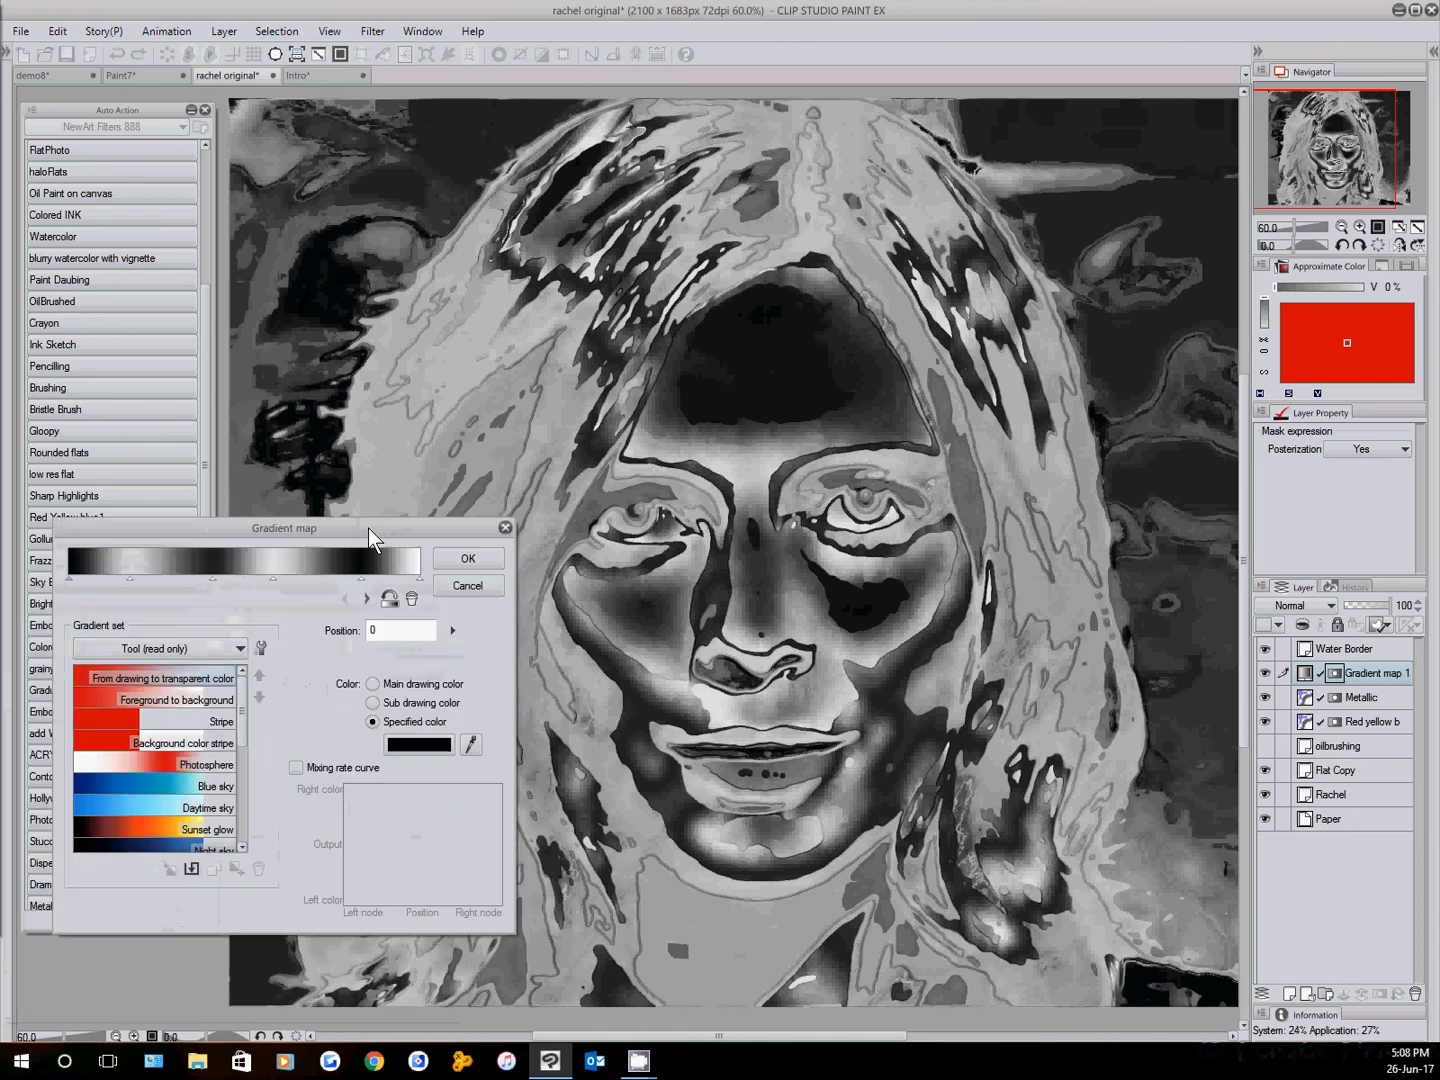
click(470, 563)
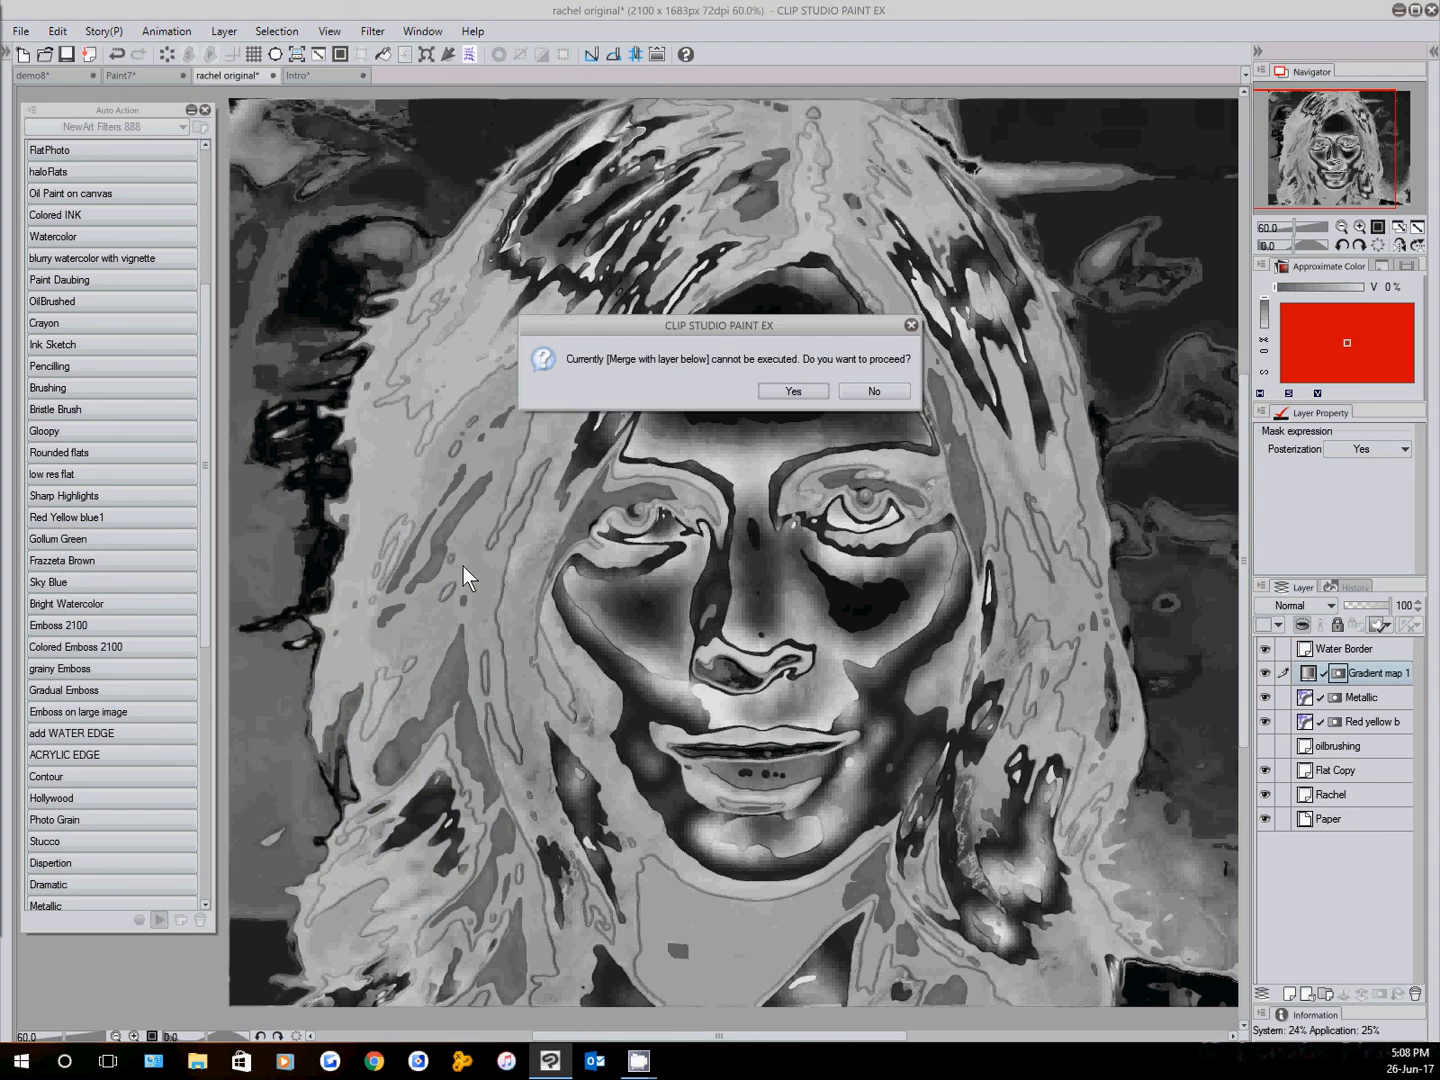
click(795, 392)
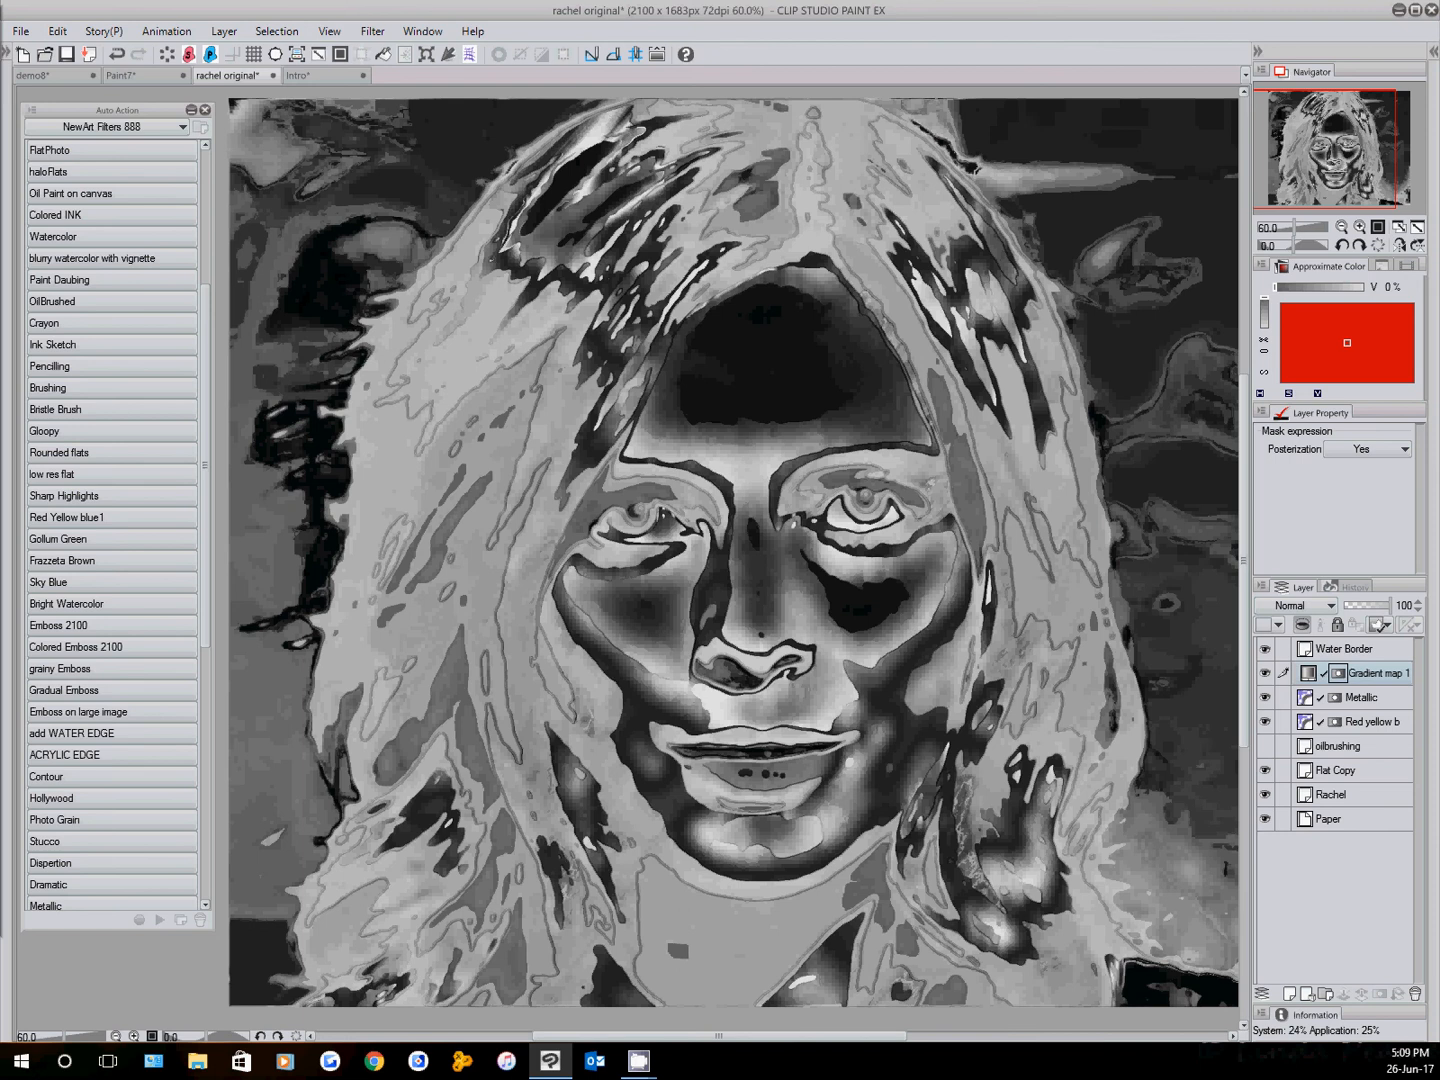
Switch to the Intro document and hide Layer 1, Layer 3 and Layer 1 Copy to reveal the resources title page
click(298, 76)
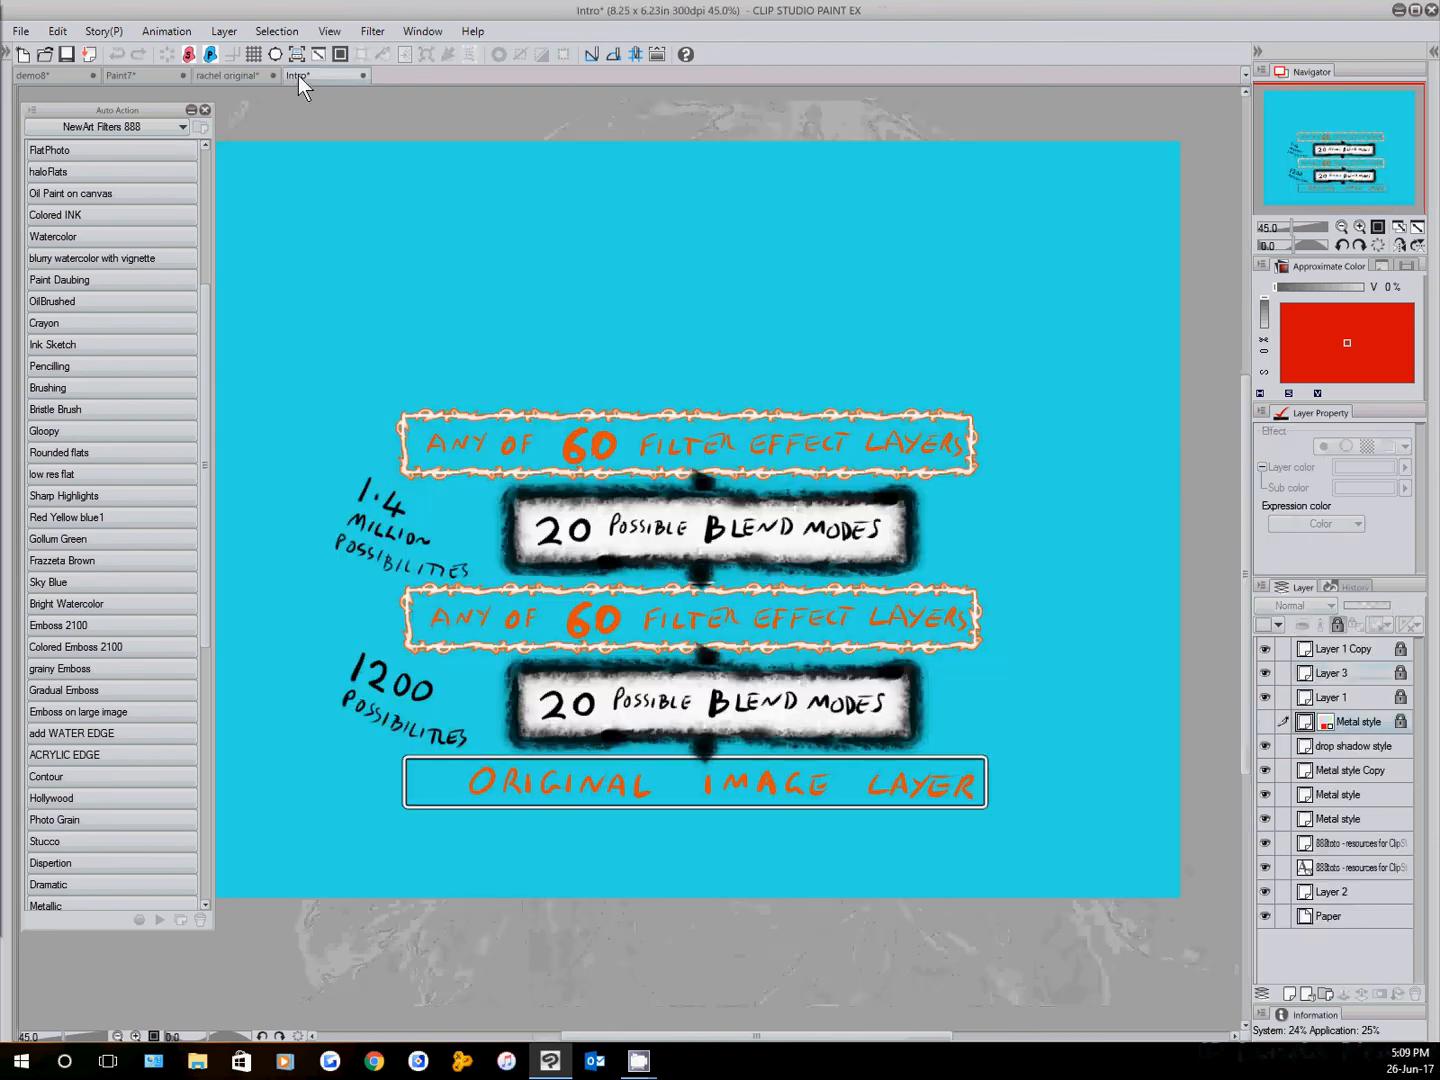
click(1265, 692)
click(1265, 674)
click(1265, 650)
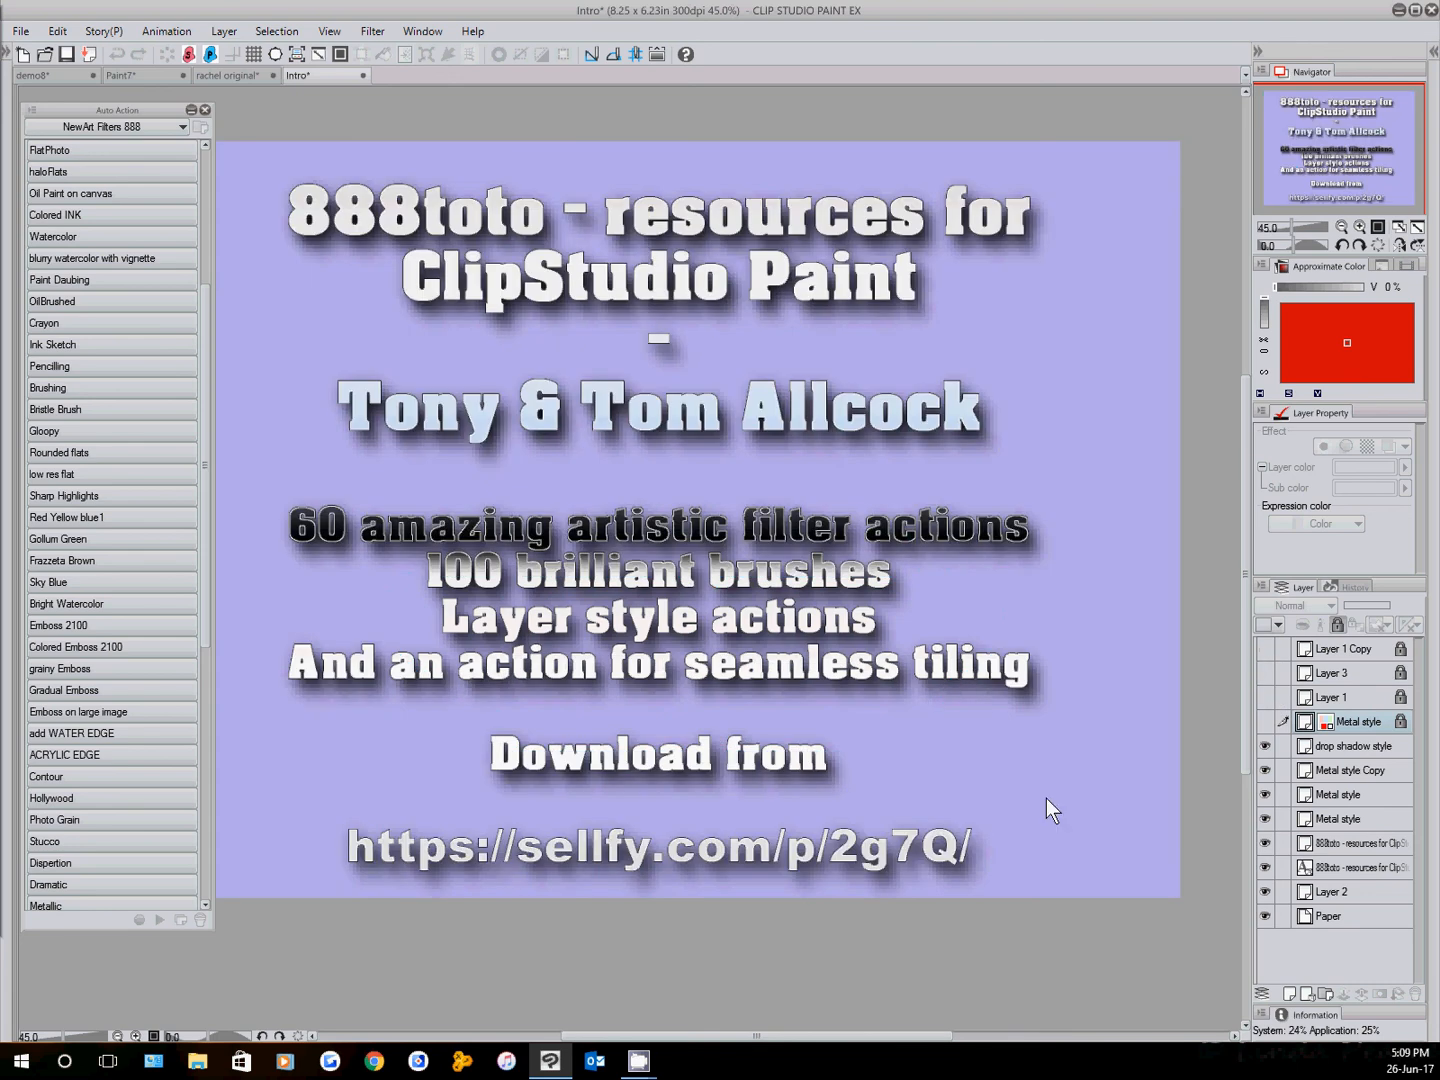